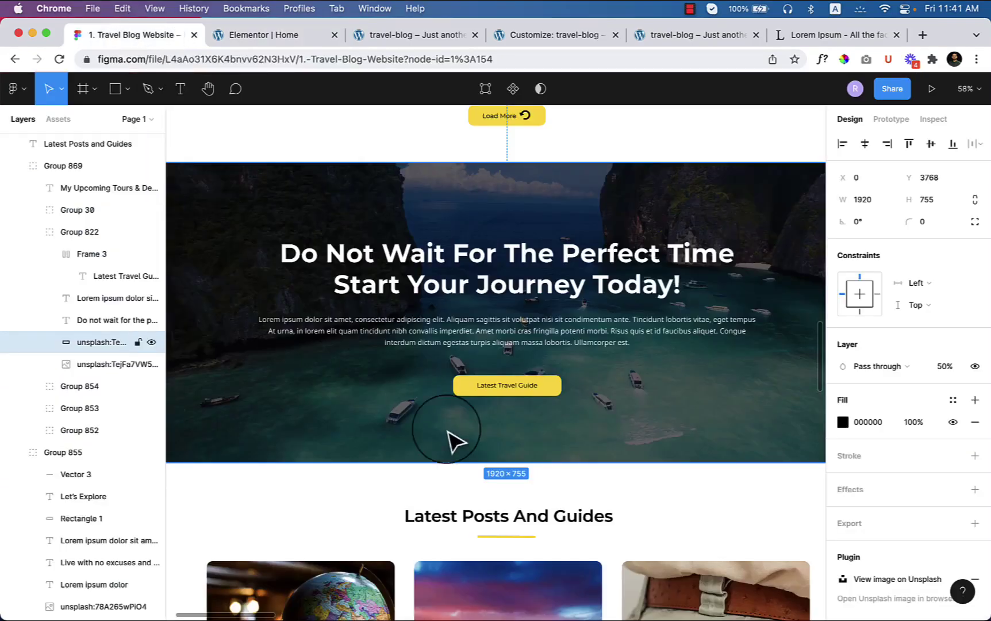
# Select the heading text "How to start your journey?" on the first card of the Latest Posts and Guides section
pyautogui.scroll(-10, 454, 442)
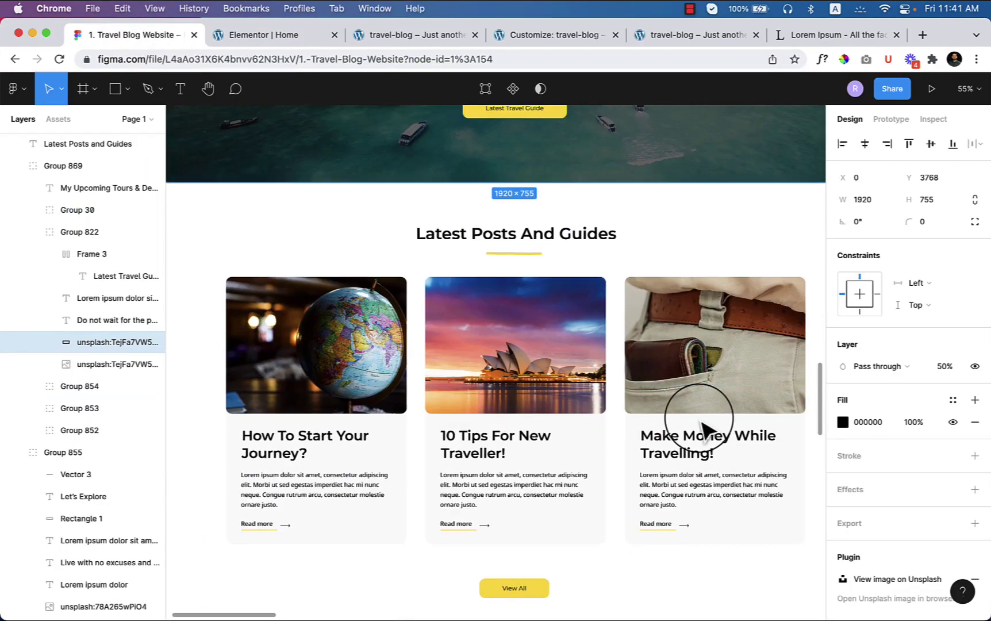
pyautogui.scroll(-2, 597, 453)
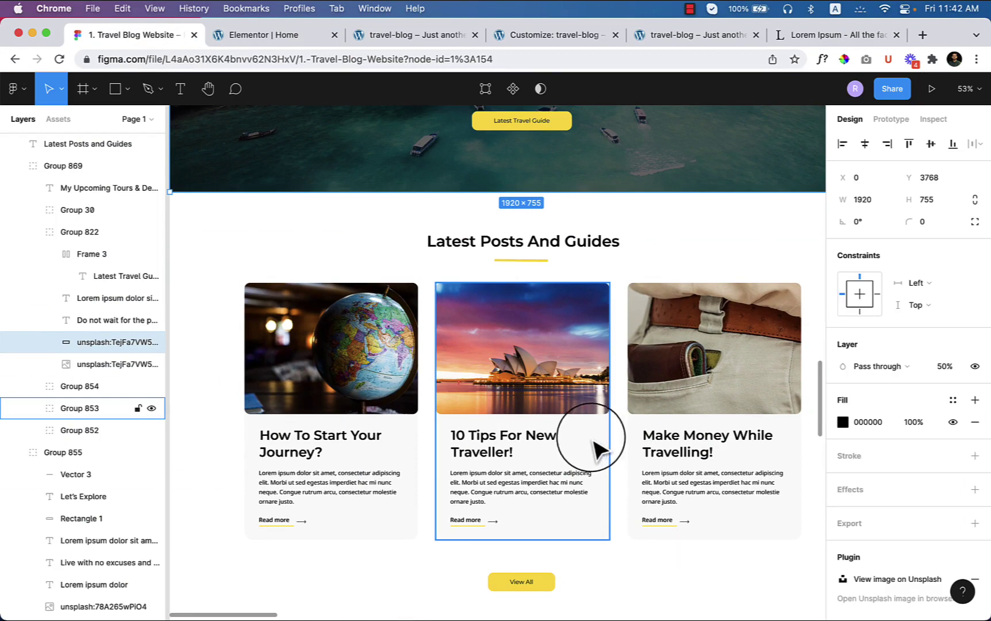
pyautogui.click(315, 448)
pyautogui.doubleClick(311, 439)
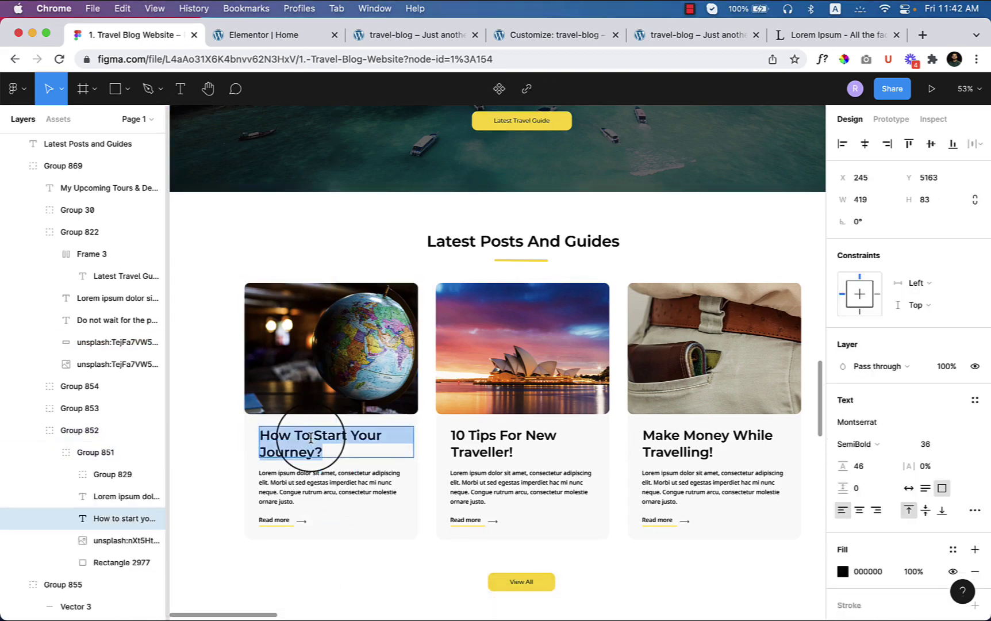
# Switch to the travel-blog site and open its WordPress dashboard in a new tab placed beside the Figma design's tab
pyautogui.click(322, 34)
pyautogui.click(403, 36)
pyautogui.moveTo(44, 84)
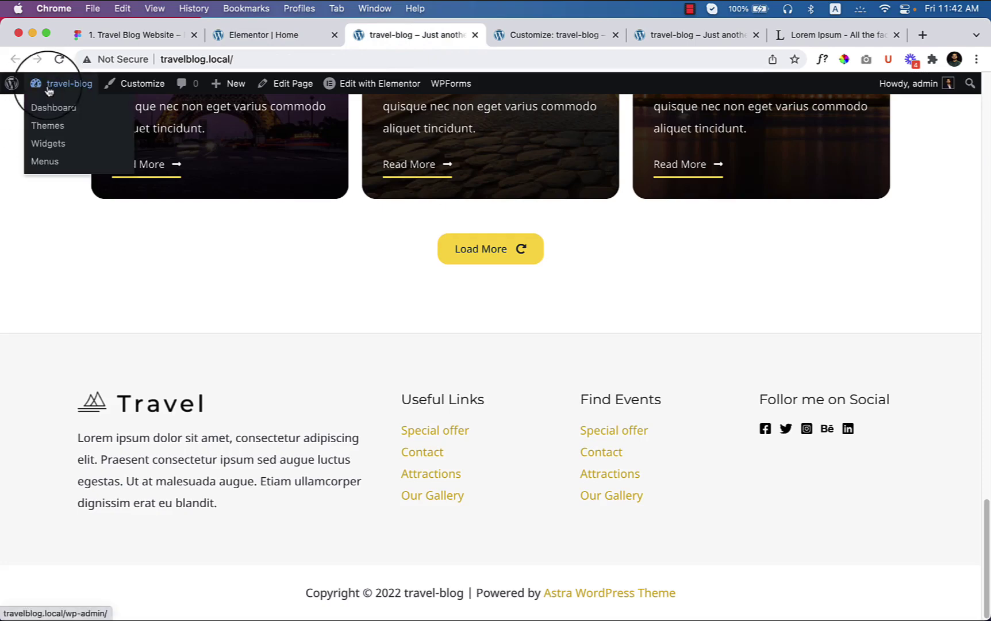
pyautogui.rightClick(52, 108)
pyautogui.click(266, 86)
pyautogui.moveTo(497, 35); pyautogui.dragTo(284, 38)
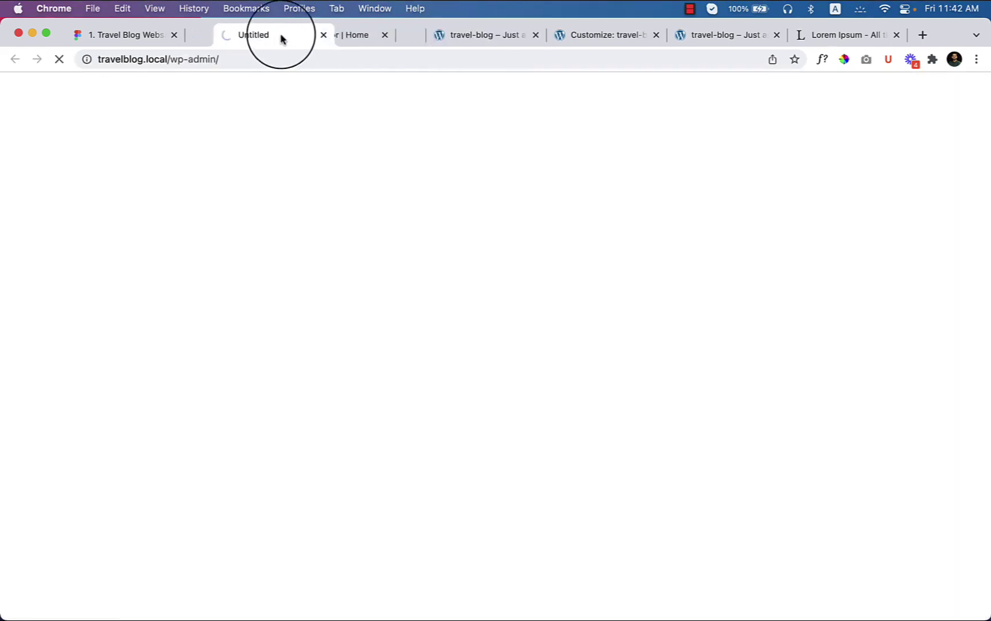
# Load pexels.com in the browser tab that holds the Lorem Ipsum page
pyautogui.click(844, 36)
pyautogui.click(709, 53)
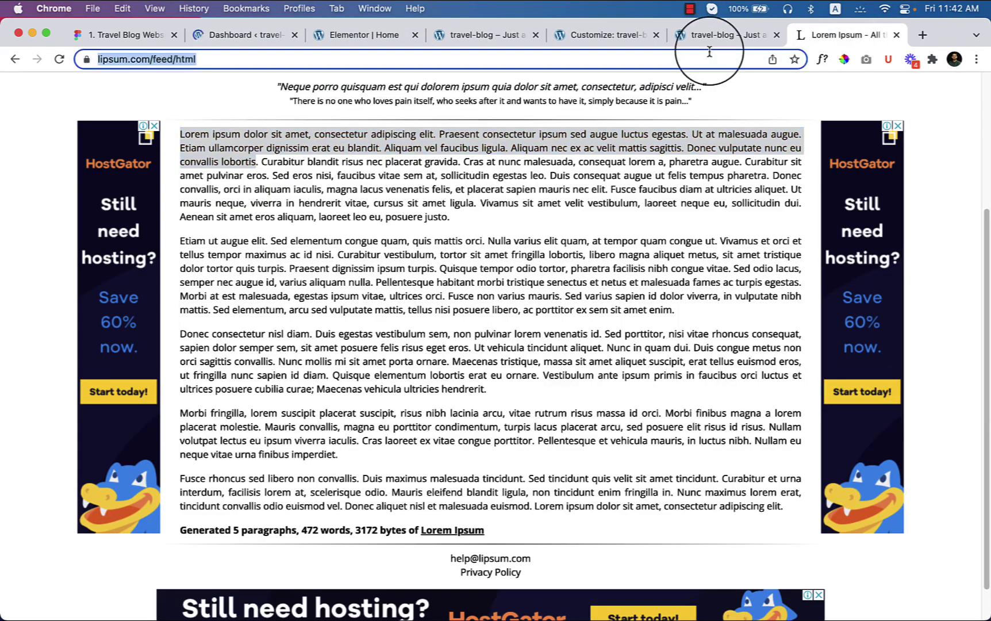
pyautogui.write('pexe')
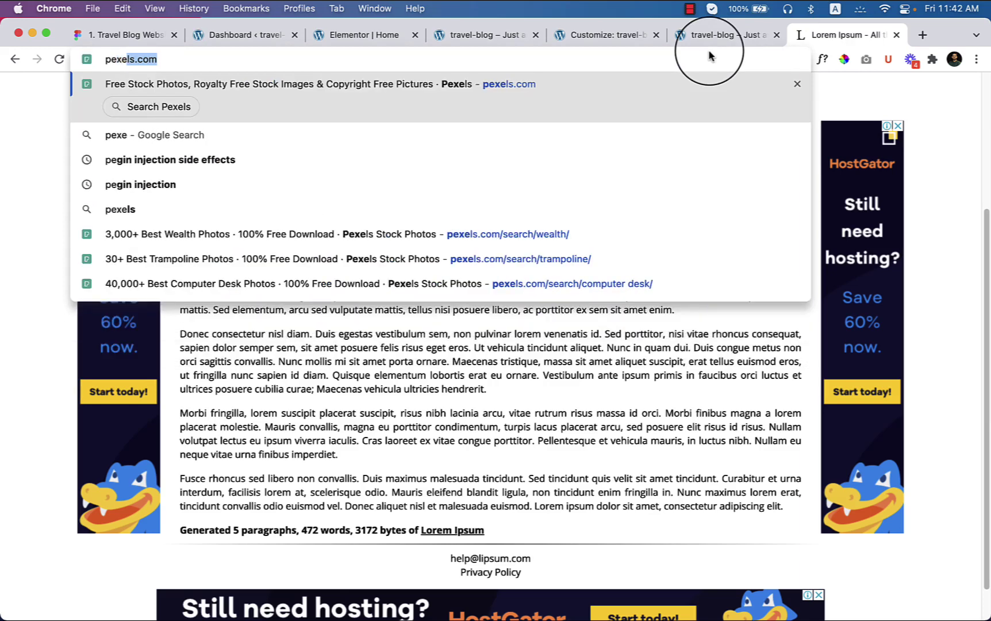
pyautogui.press('Return')
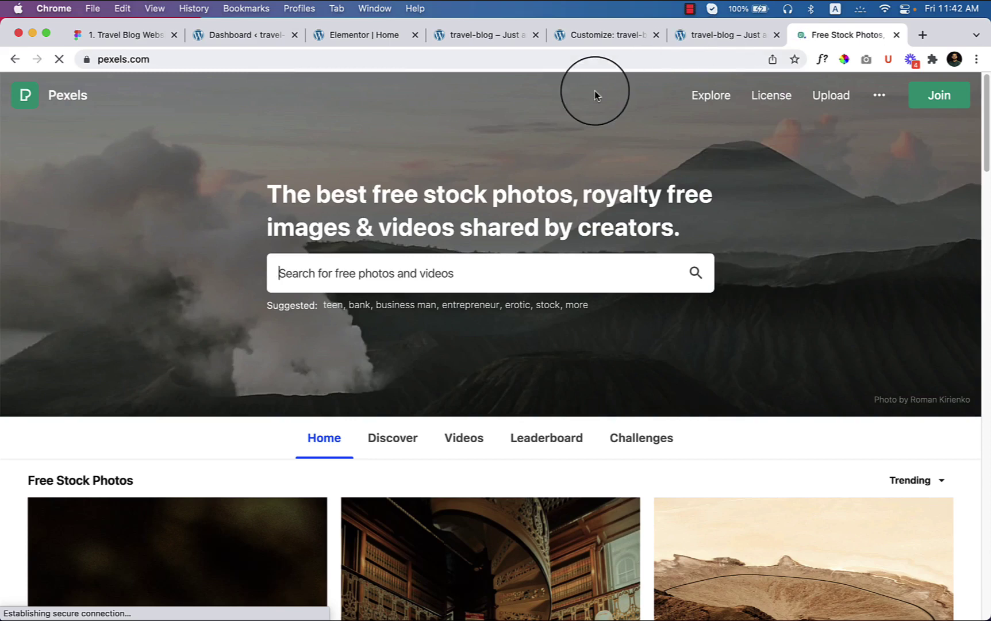
# Go to the WordPress dashboard's list of all posts and open the "Hello world!" post for editing in a new tab
pyautogui.click(243, 35)
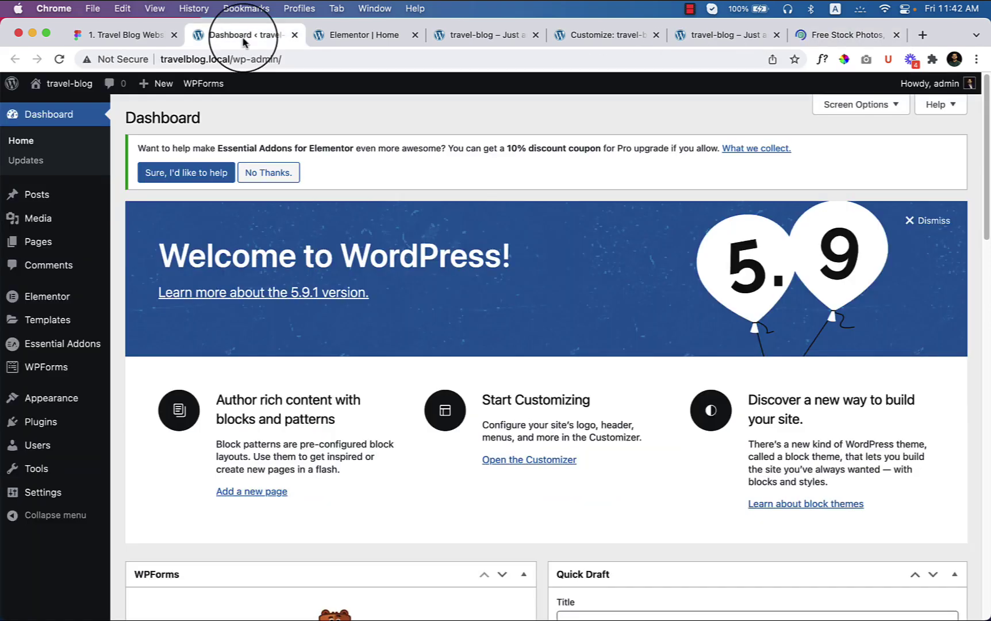
pyautogui.moveTo(30, 369)
pyautogui.moveTo(36, 195)
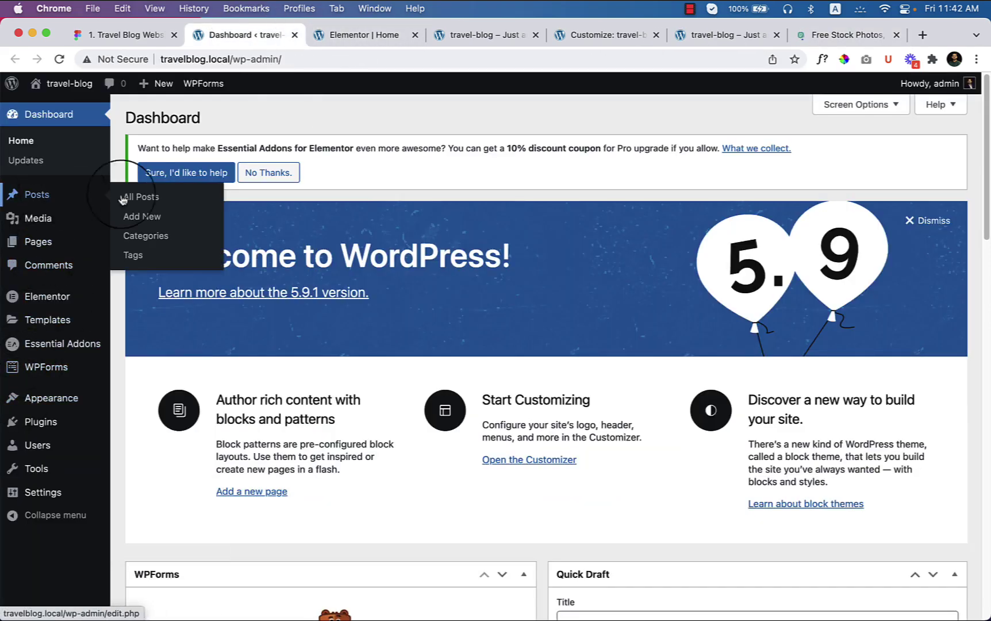
pyautogui.click(143, 197)
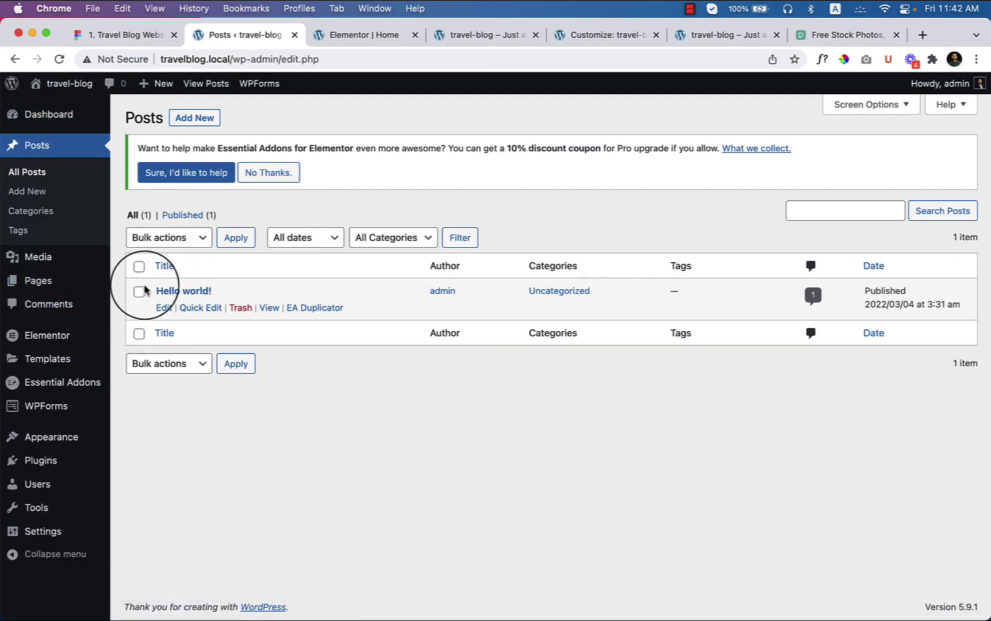
pyautogui.rightClick(163, 307)
pyautogui.press('Escape')
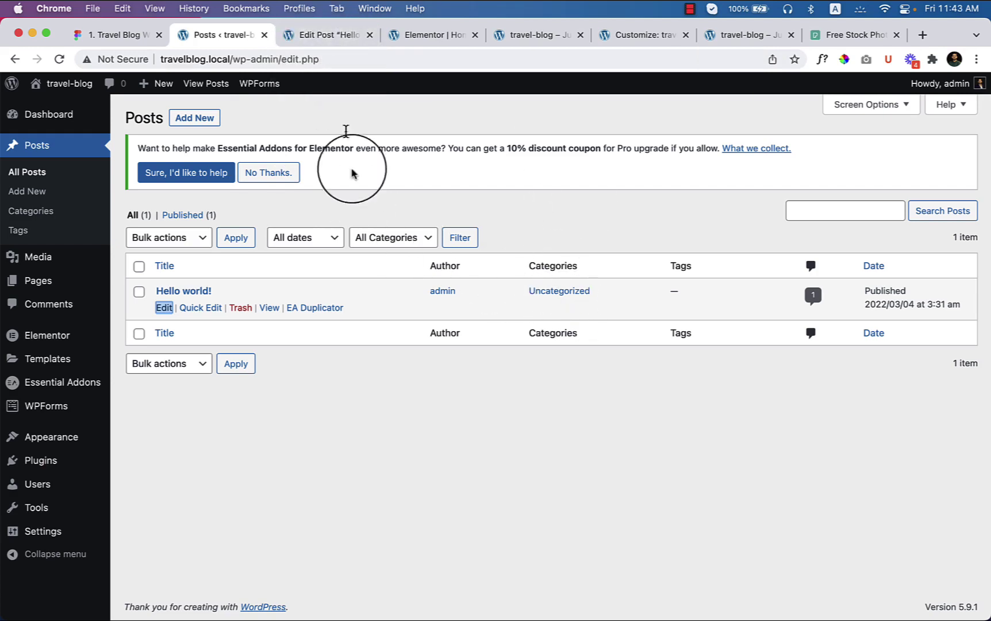
# Replace the title of the "Hello world!" post with "How to start your journey?"
pyautogui.click(310, 34)
pyautogui.tripleClick(273, 186)
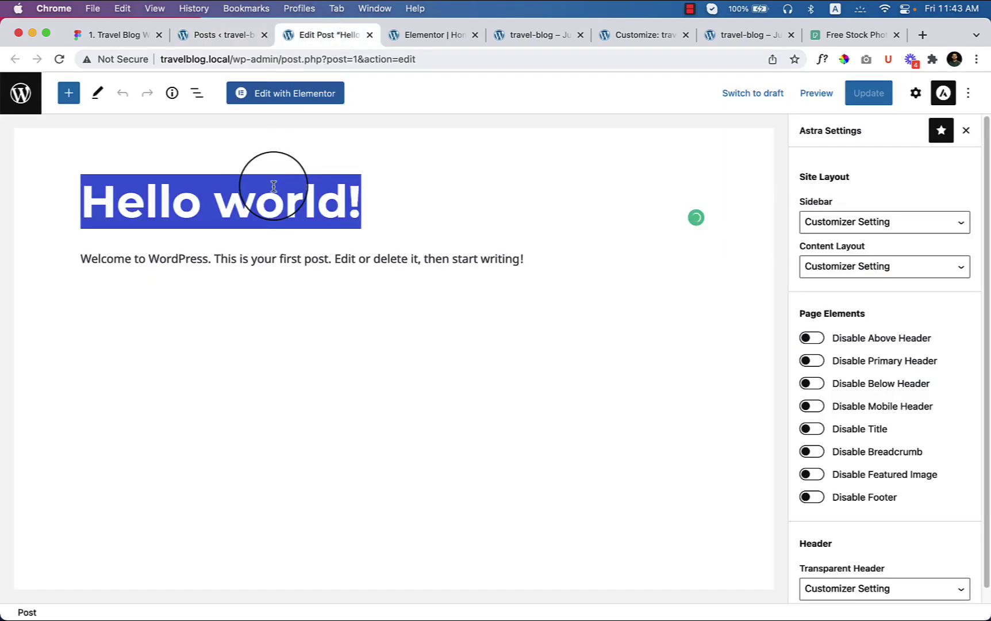
pyautogui.write('How to start your journey?')
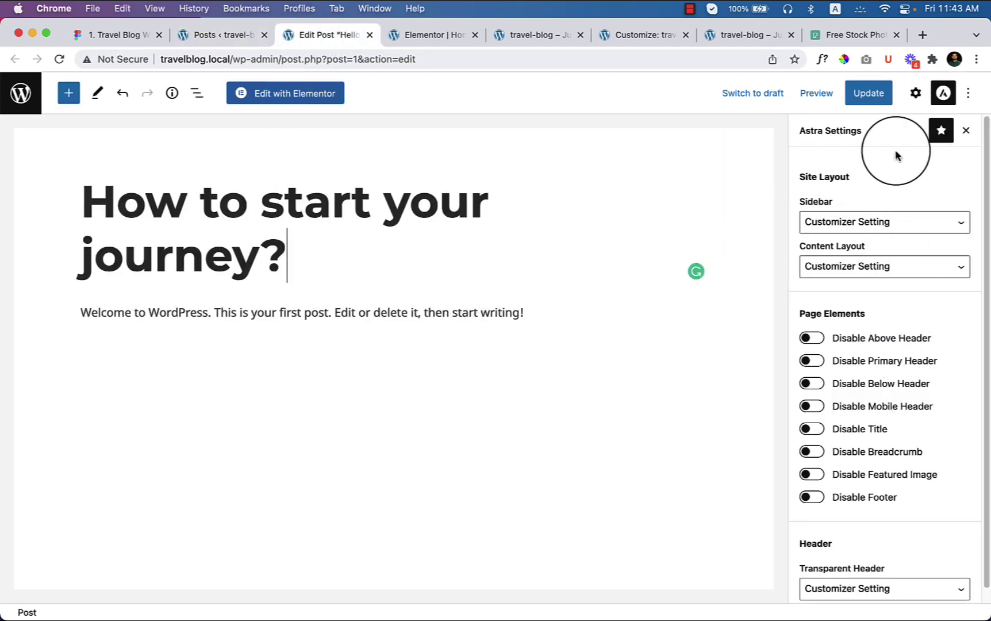
# Change the post's URL slug to how-to-start-your-journey in the permalink settings
pyautogui.click(915, 94)
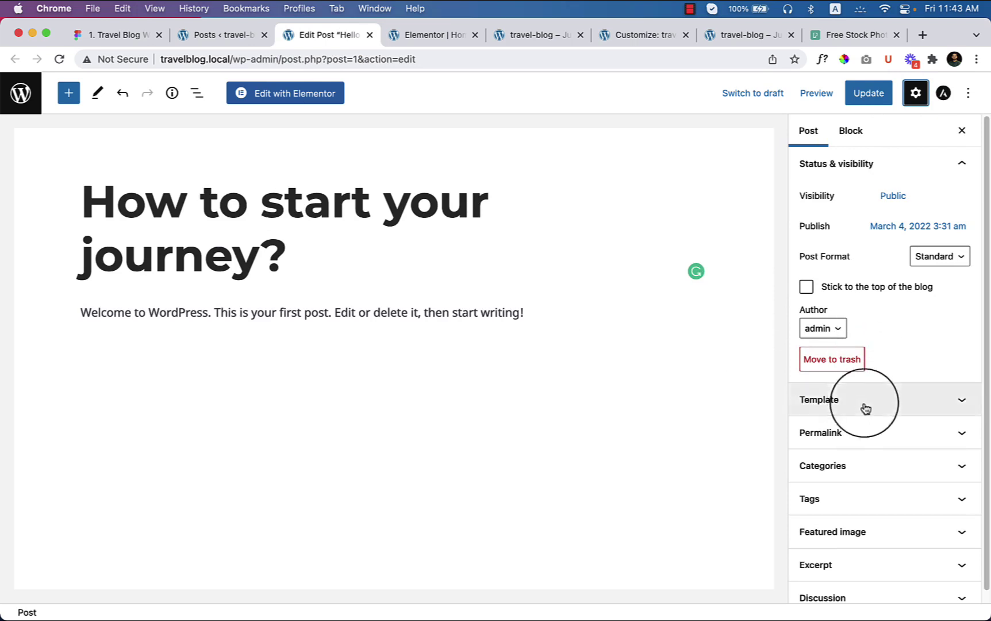
pyautogui.click(876, 450)
pyautogui.doubleClick(873, 475)
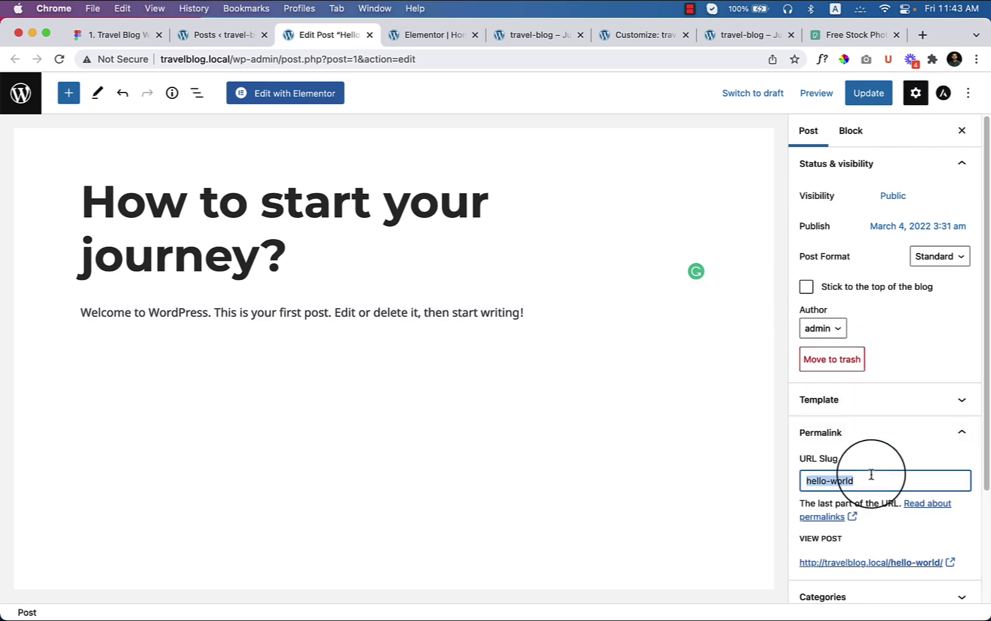
pyautogui.write('How to start your journey?')
pyautogui.click(909, 466)
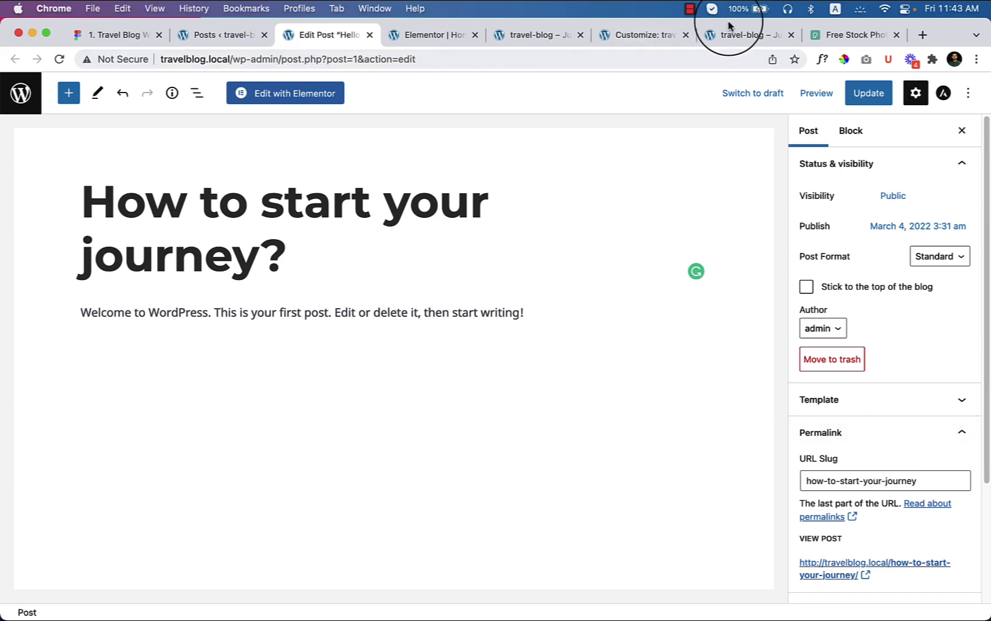
# Open lipsum.com in a new browser tab
pyautogui.click(922, 37)
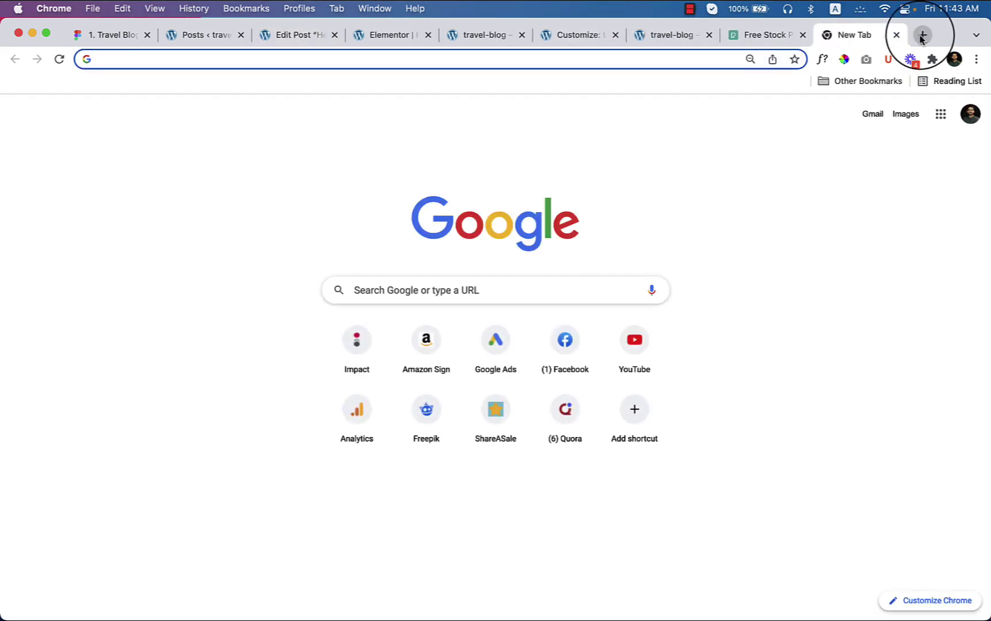
pyautogui.write('lo')
pyautogui.press('BackSpace')
pyautogui.press('BackSpace')
pyautogui.write('ipsum.com')
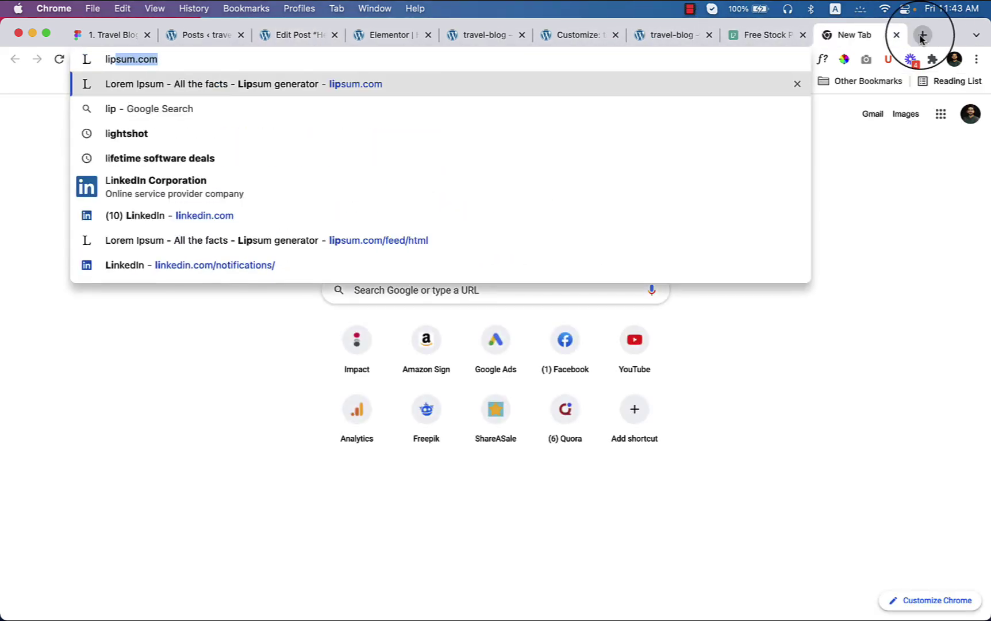
pyautogui.press('Return')
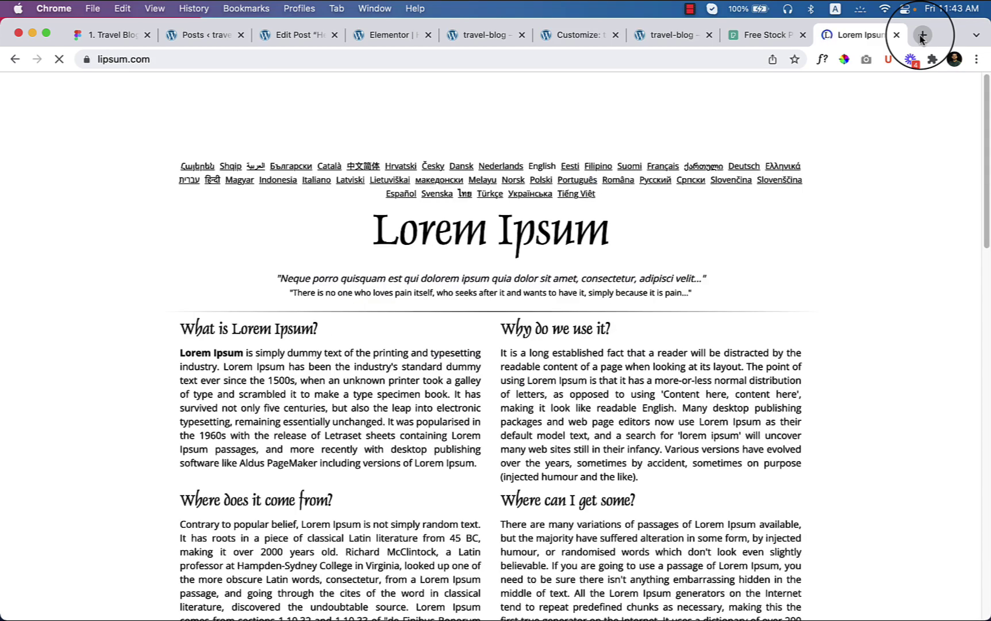
# Generate five paragraphs of Lorem Ipsum placeholder text that start with 'Lorem ipsum dolor sit amet...'
pyautogui.scroll(-20, 631, 298)
pyautogui.scroll(10, 621, 311)
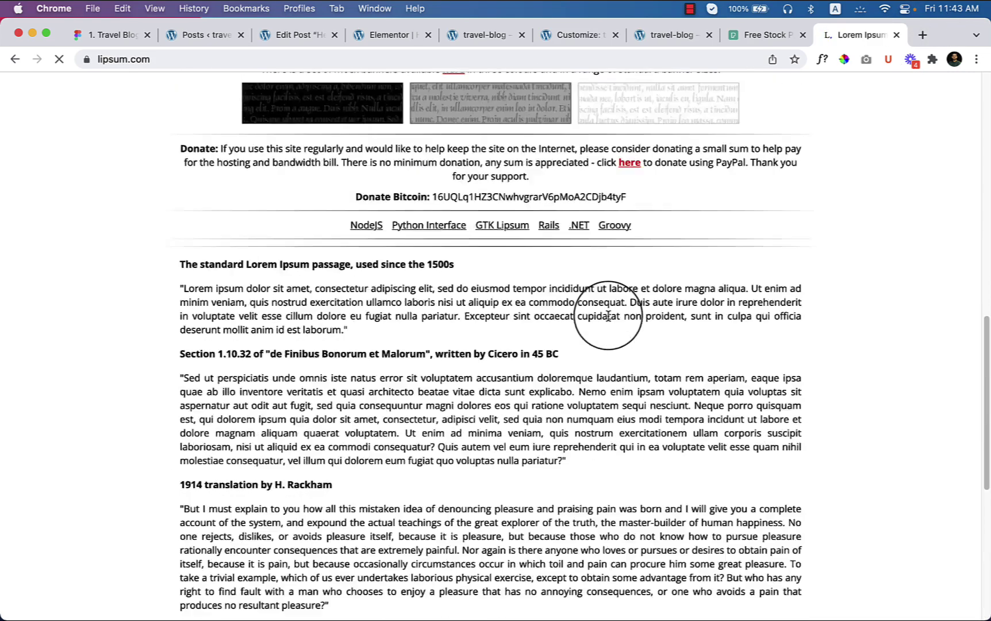
pyautogui.scroll(10, 613, 320)
pyautogui.scroll(-5, 615, 345)
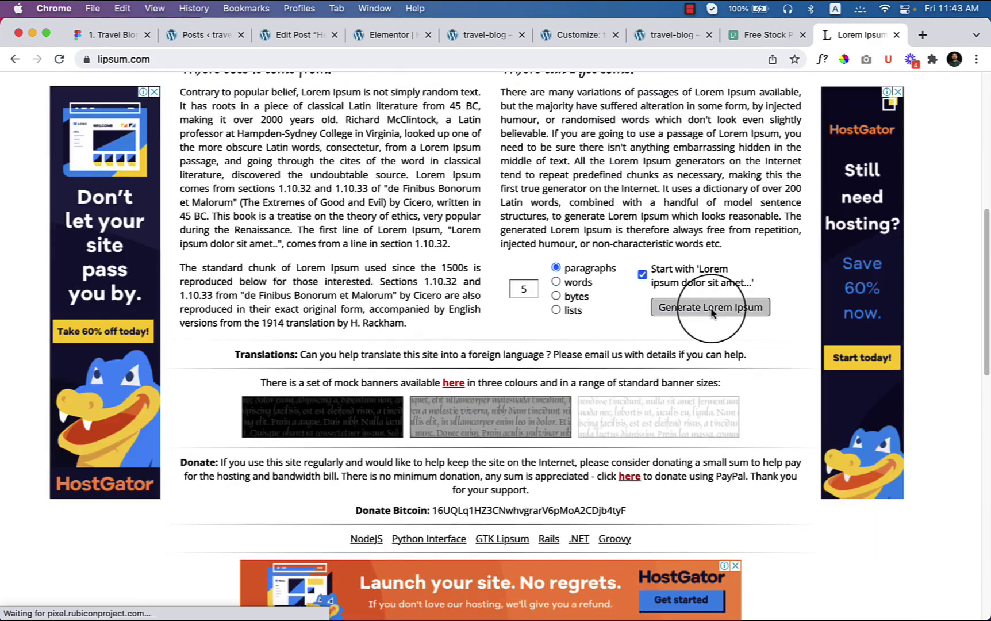
pyautogui.click(711, 308)
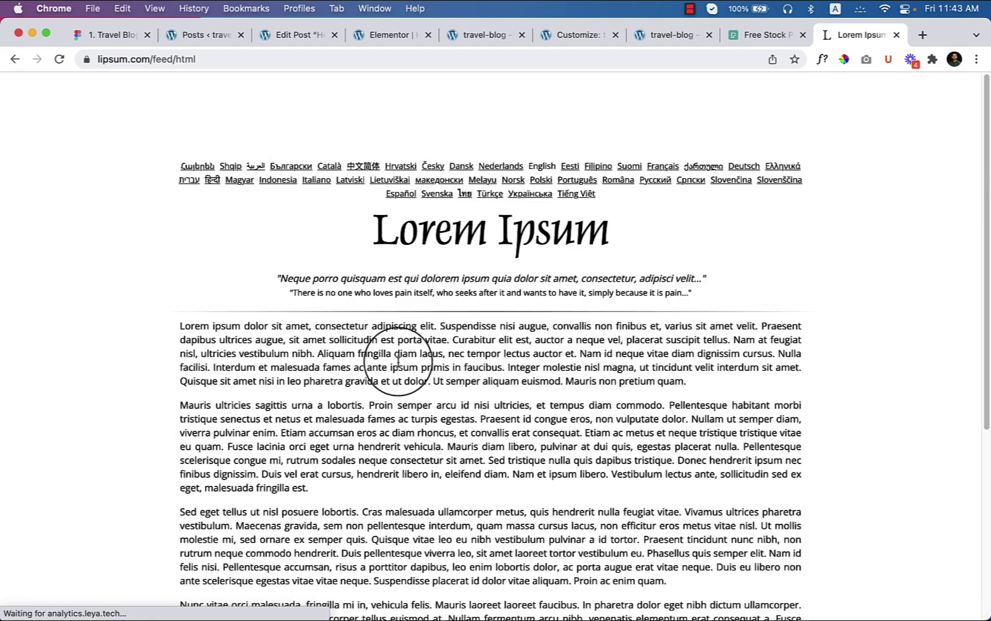
# Copy the first four generated Lorem Ipsum paragraphs
pyautogui.scroll(-3, 287, 276)
pyautogui.moveTo(179, 161); pyautogui.dragTo(678, 511)
pyautogui.rightClick(684, 513)
pyautogui.click(685, 476)
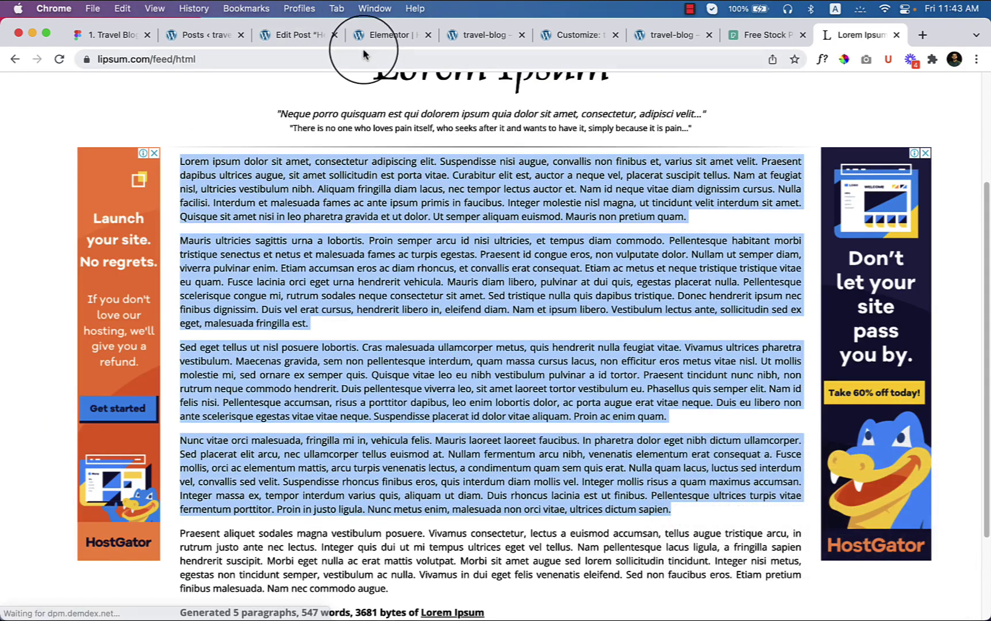
# Replace the post's default welcome paragraph with the copied Lorem Ipsum text
pyautogui.click(301, 36)
pyautogui.tripleClick(206, 315)
pyautogui.rightClick(207, 315)
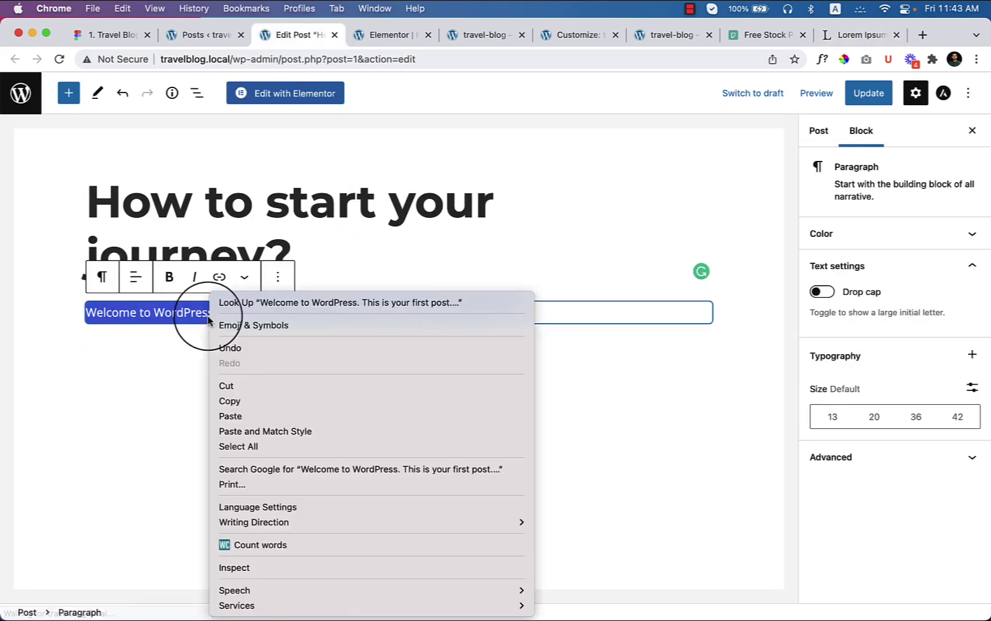
pyautogui.click(276, 417)
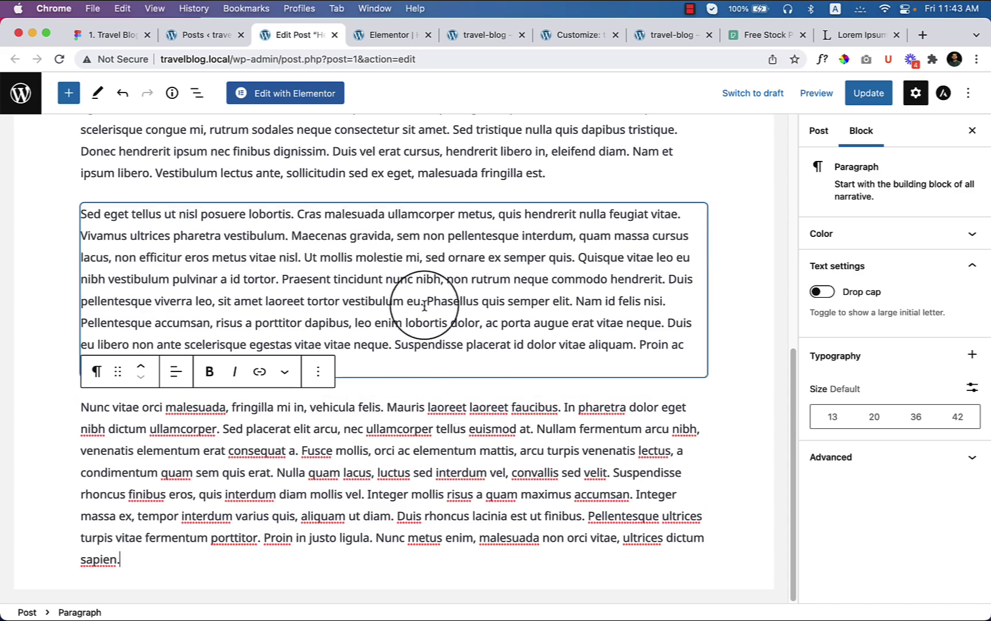
# Return to the post-level settings and expand the featured image section
pyautogui.scroll(15, 436, 305)
pyautogui.click(826, 137)
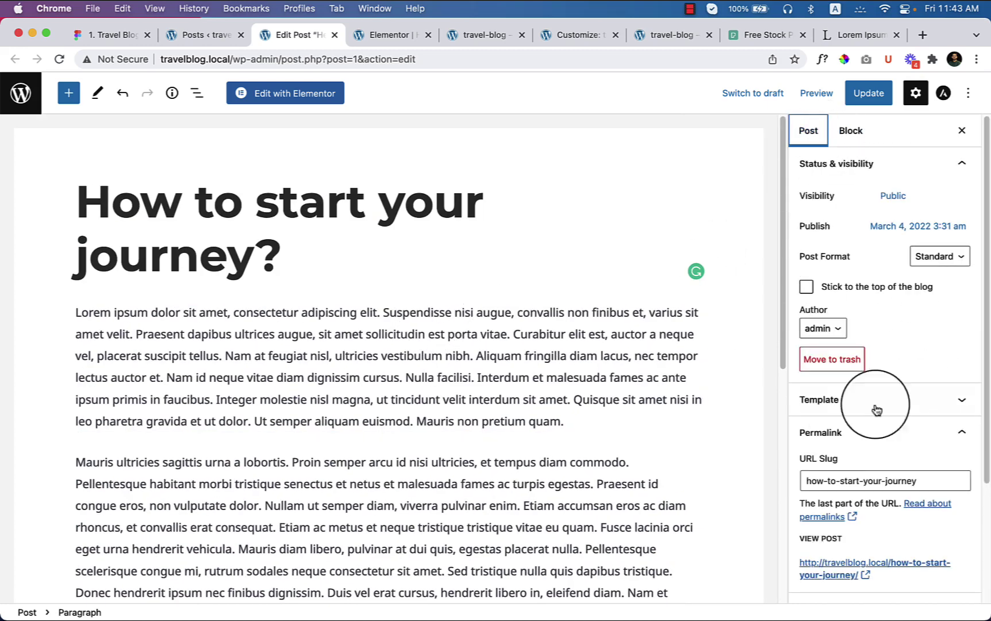
pyautogui.scroll(-5, 868, 512)
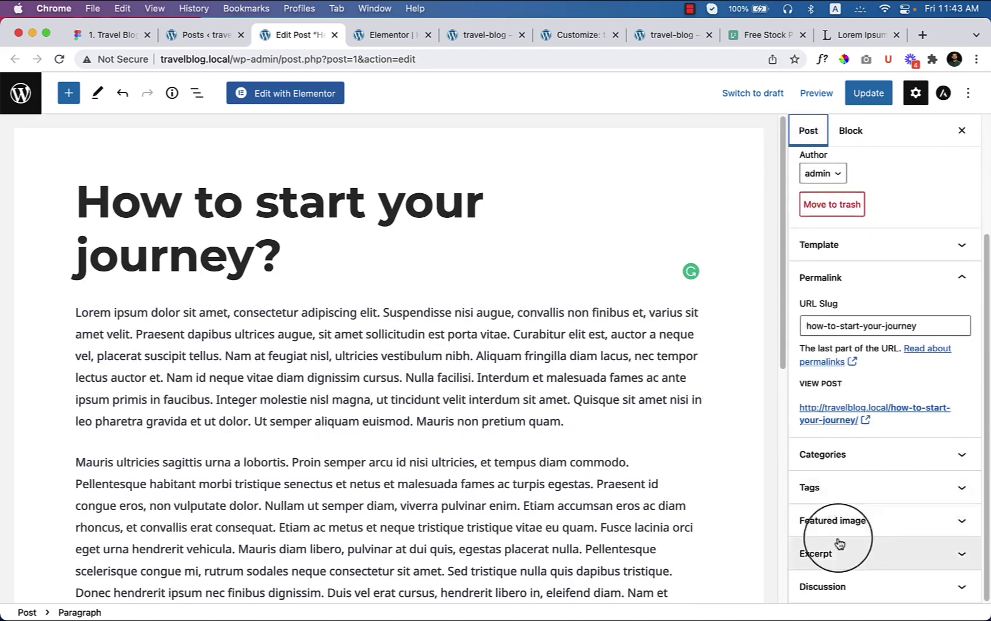
pyautogui.click(881, 528)
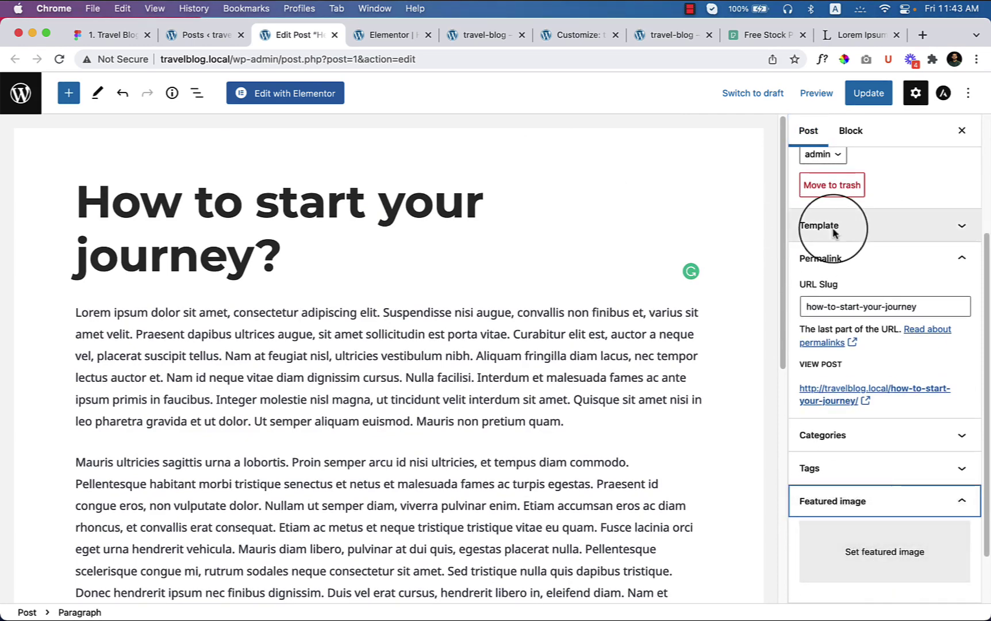
# Switch to Pexels and search its free photos for "travel"
pyautogui.click(765, 36)
pyautogui.scroll(-7, 460, 431)
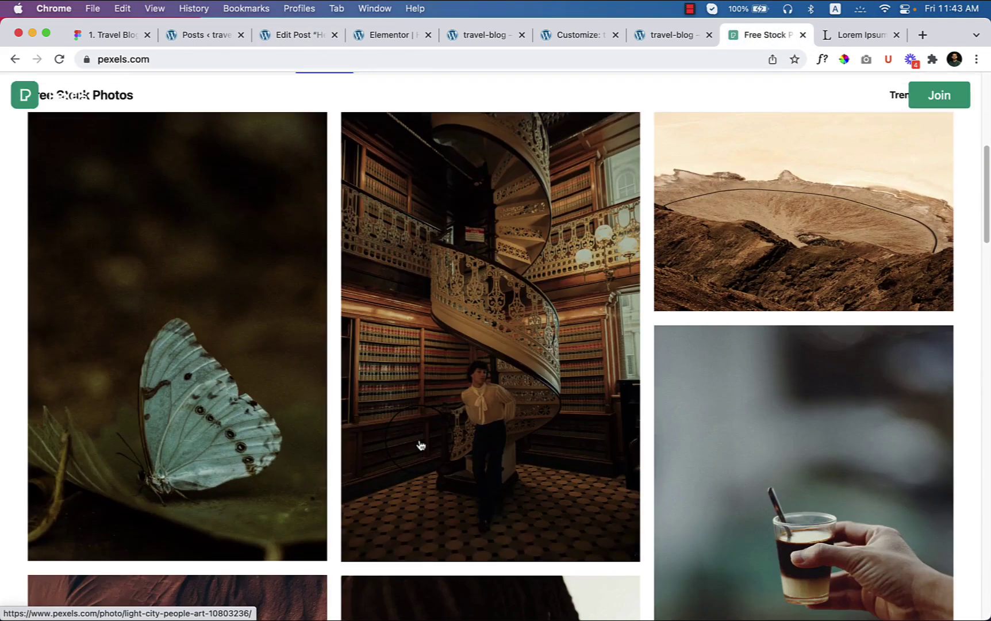
pyautogui.scroll(-3, 671, 449)
pyautogui.scroll(4, 671, 454)
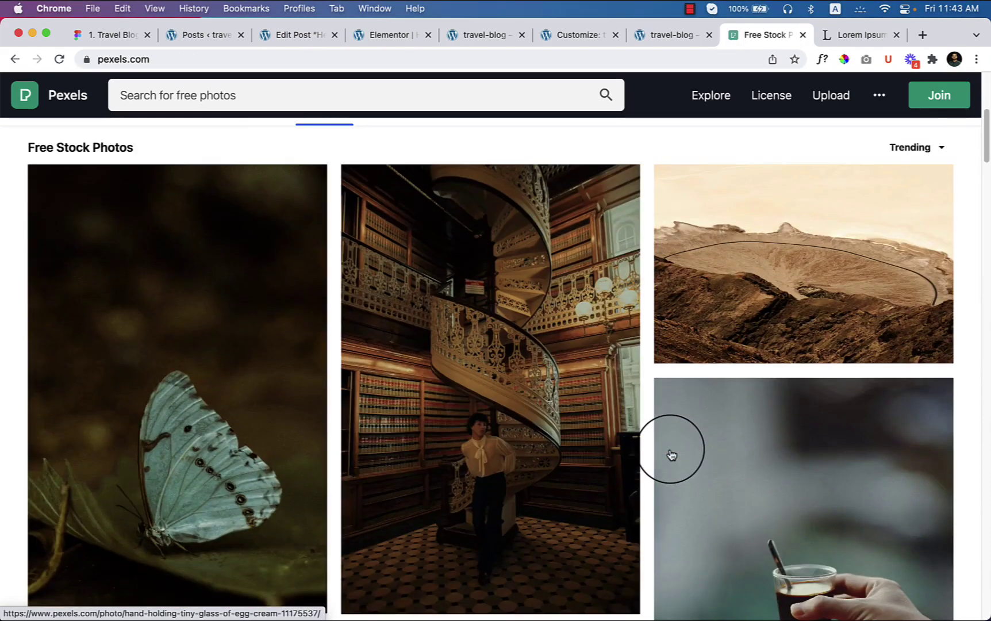
pyautogui.scroll(5, 670, 455)
pyautogui.click(365, 274)
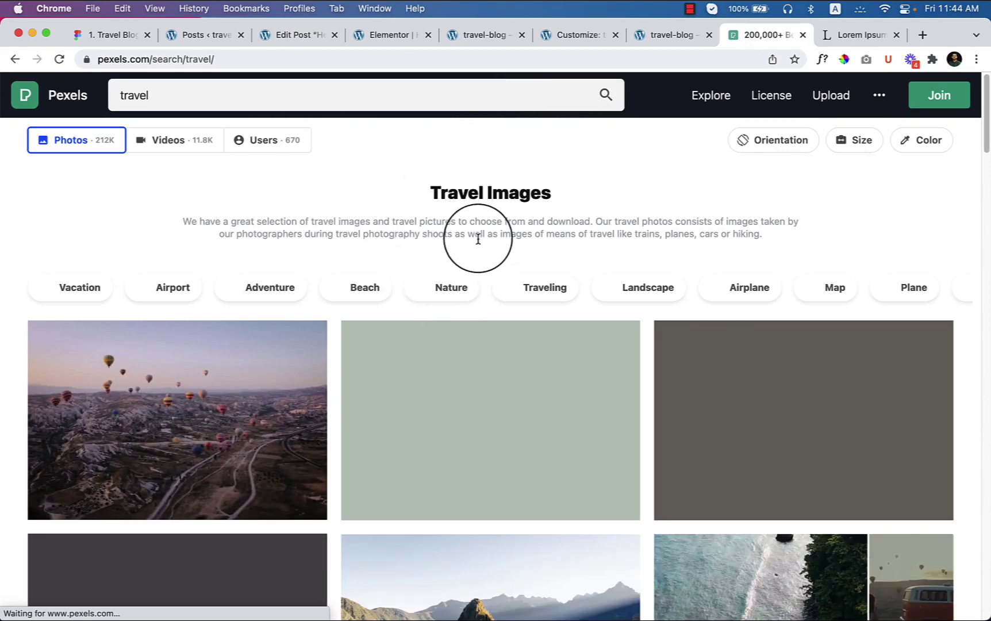
# Browse the travel photos and open the Machu Picchu mountain photo in a new tab
pyautogui.scroll(-3, 270, 351)
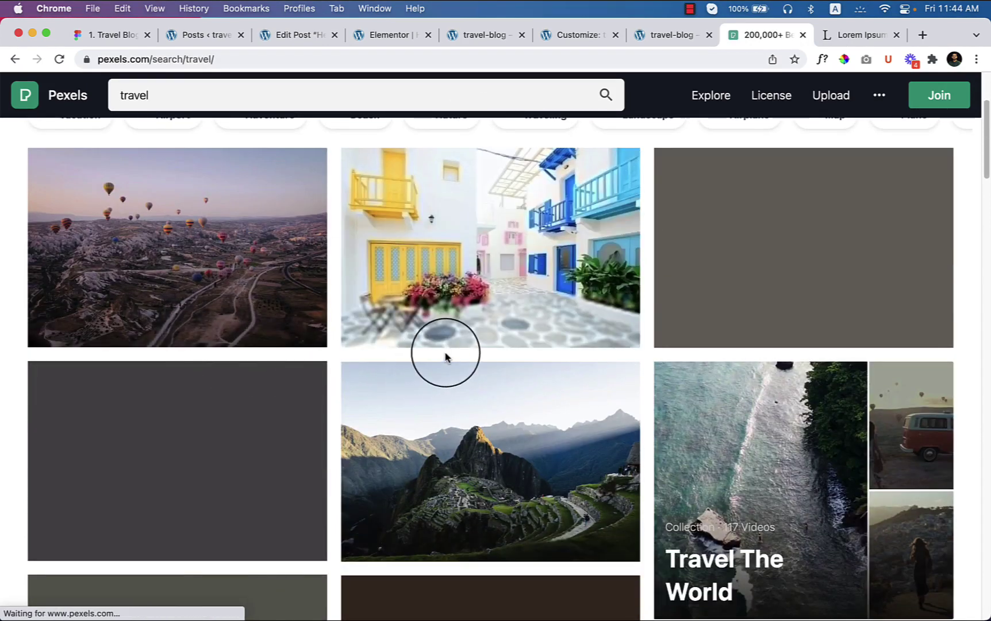
pyautogui.scroll(-3, 446, 357)
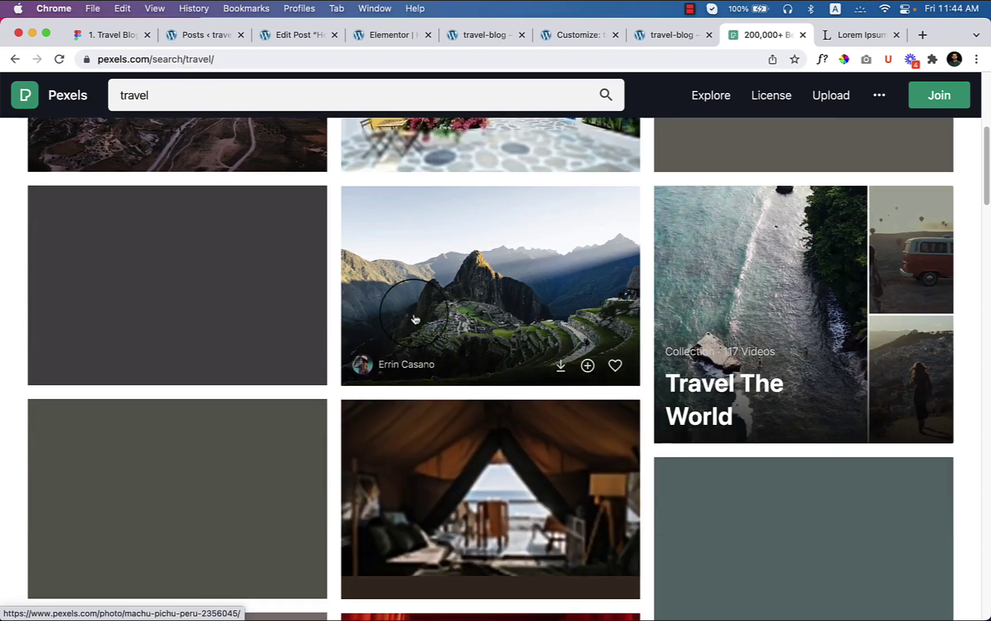
pyautogui.scroll(3, 403, 374)
pyautogui.keyDown('super'); pyautogui.click(489, 562); pyautogui.keyUp('super')
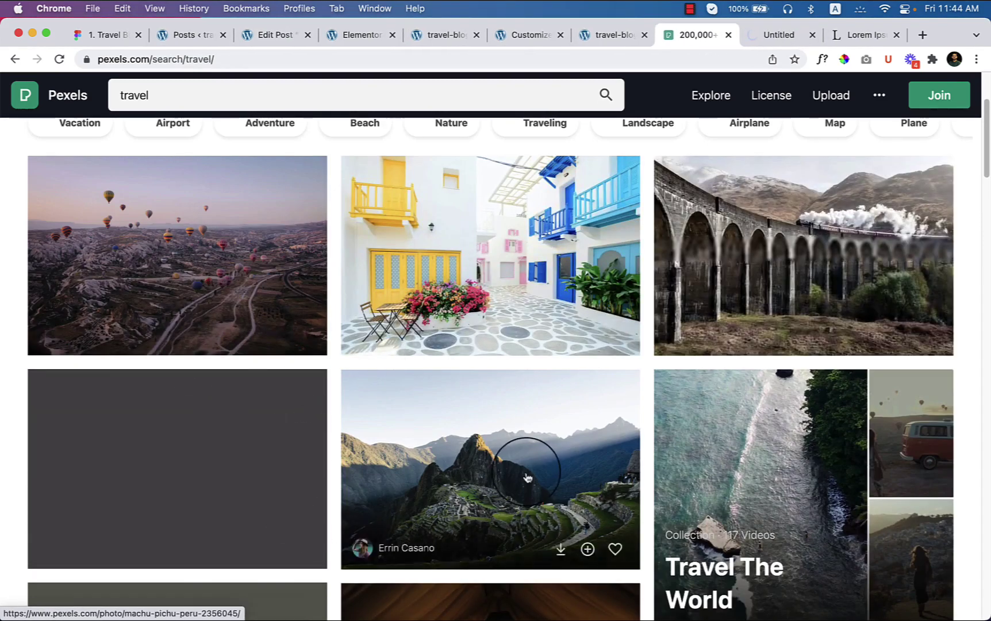
# Open the steam train viaduct photo and the cozy beach tent photo in new tabs
pyautogui.keyDown('super'); pyautogui.click(747, 287); pyautogui.keyUp('super')
pyautogui.scroll(-6, 389, 500)
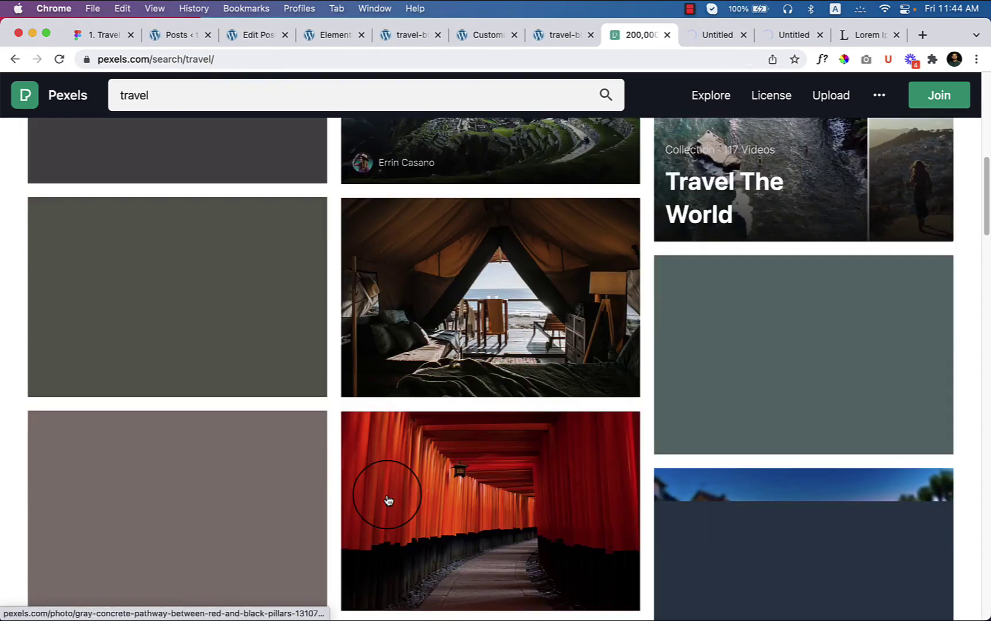
pyautogui.keyDown('super'); pyautogui.click(463, 365); pyautogui.keyUp('super')
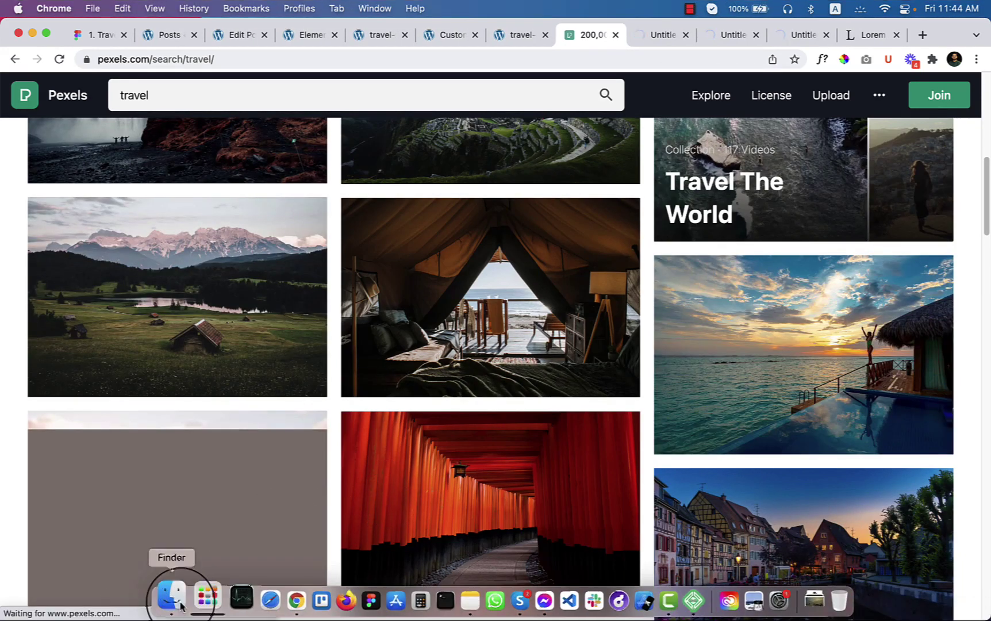
# Switch to Finder and preview latest-post-1.png and upcoming-tours-2.png in the "1. How to Build a Blog Website" folder
pyautogui.click(170, 595)
pyautogui.click(674, 357)
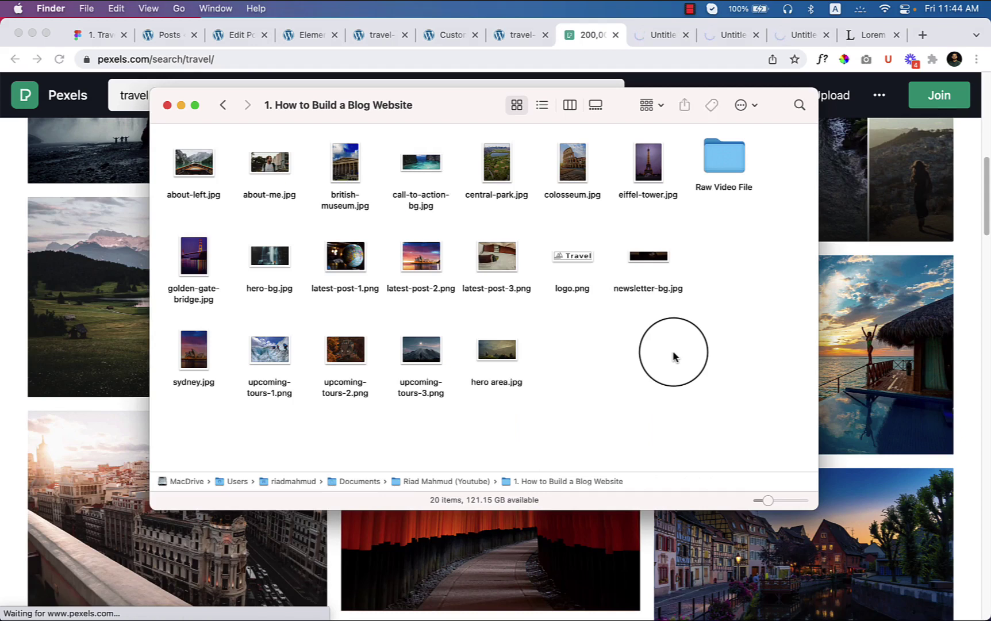
pyautogui.click(330, 259)
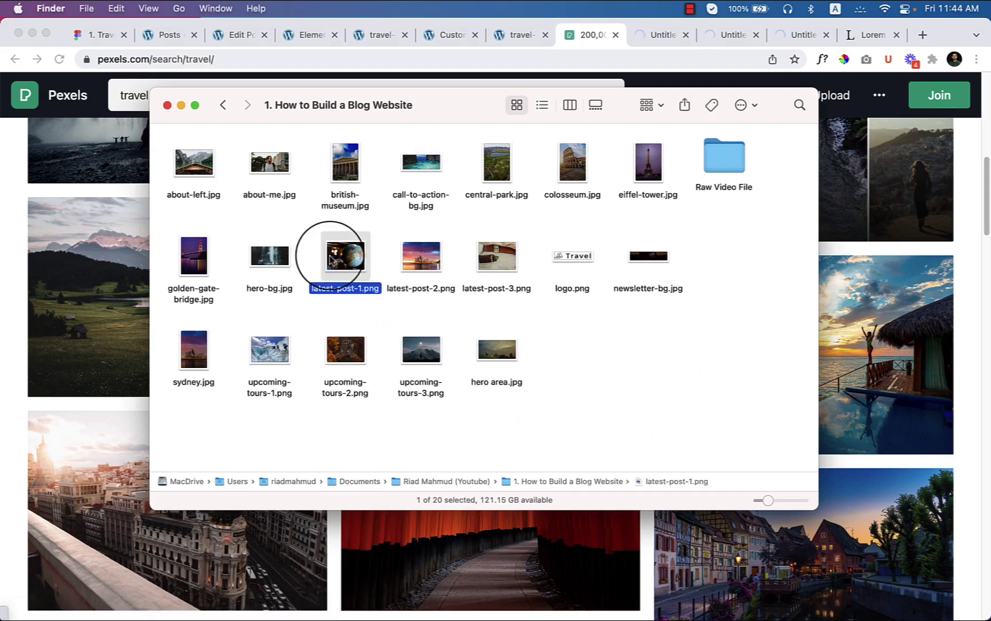
pyautogui.click(406, 252)
pyautogui.click(346, 262)
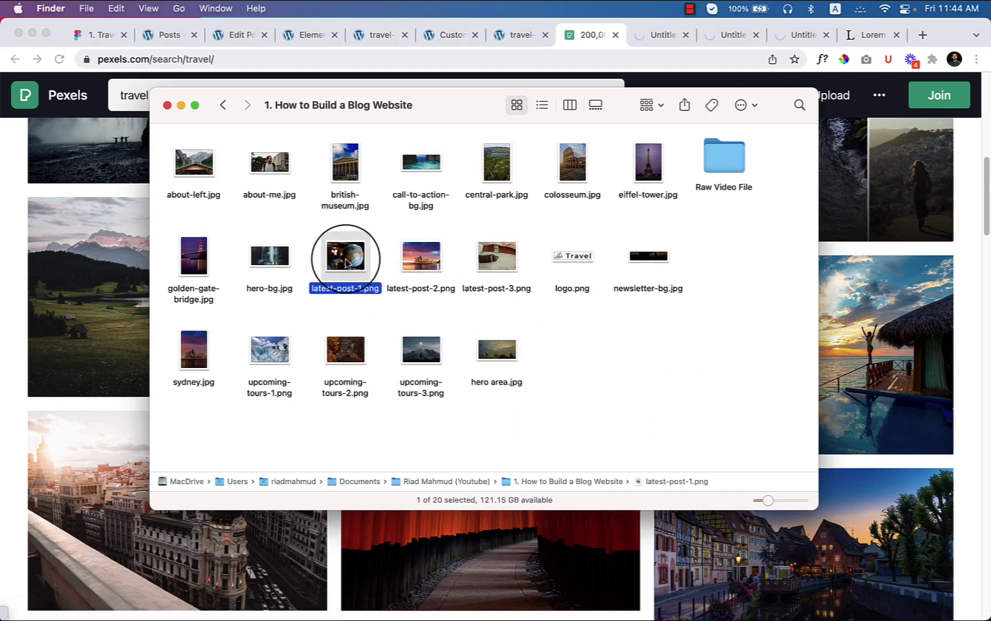
pyautogui.doubleClick(345, 261)
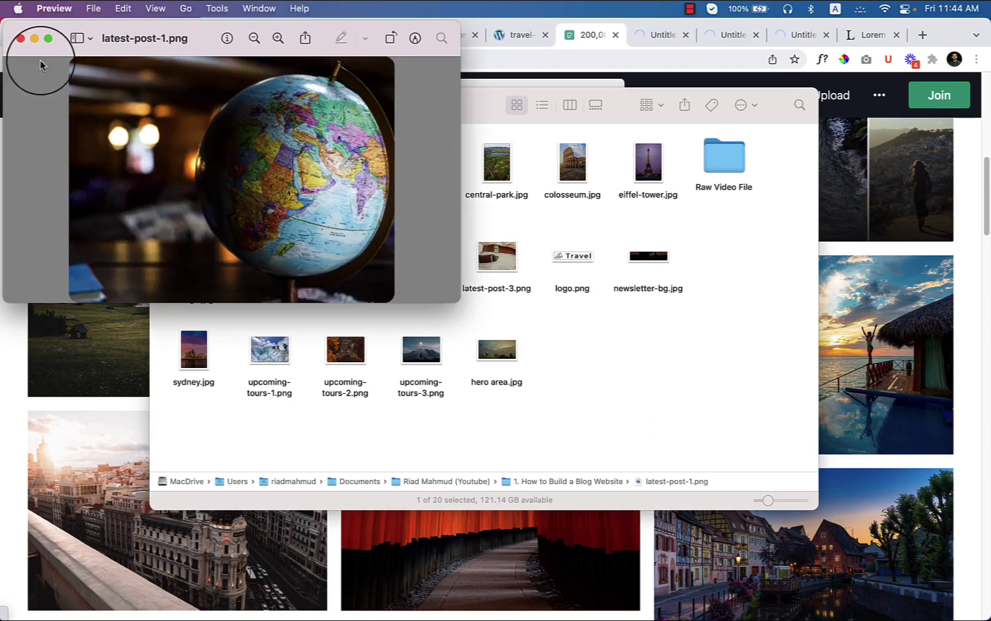
pyautogui.click(21, 38)
pyautogui.click(557, 353)
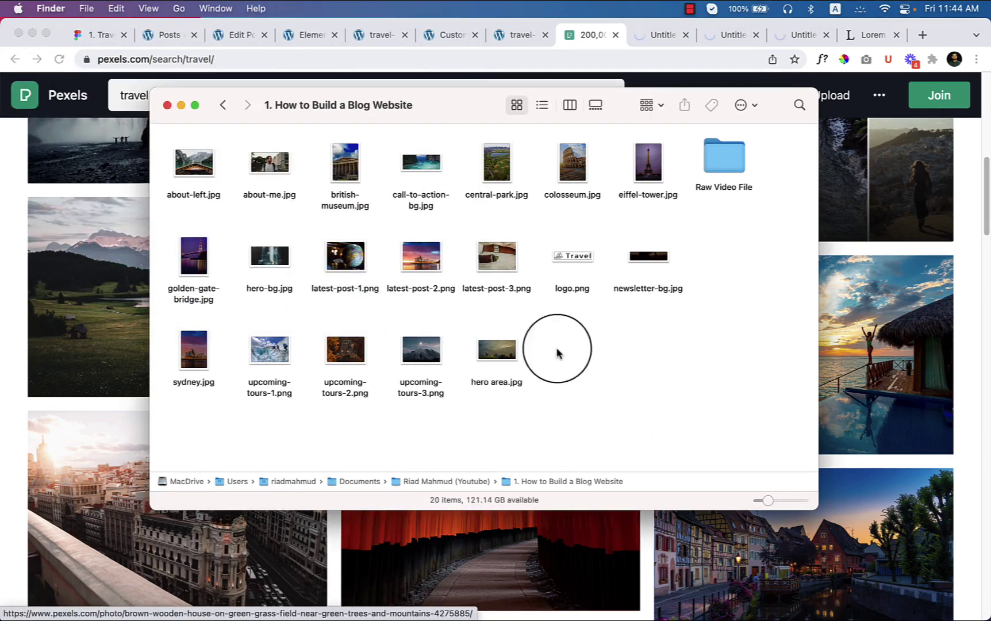
pyautogui.doubleClick(330, 352)
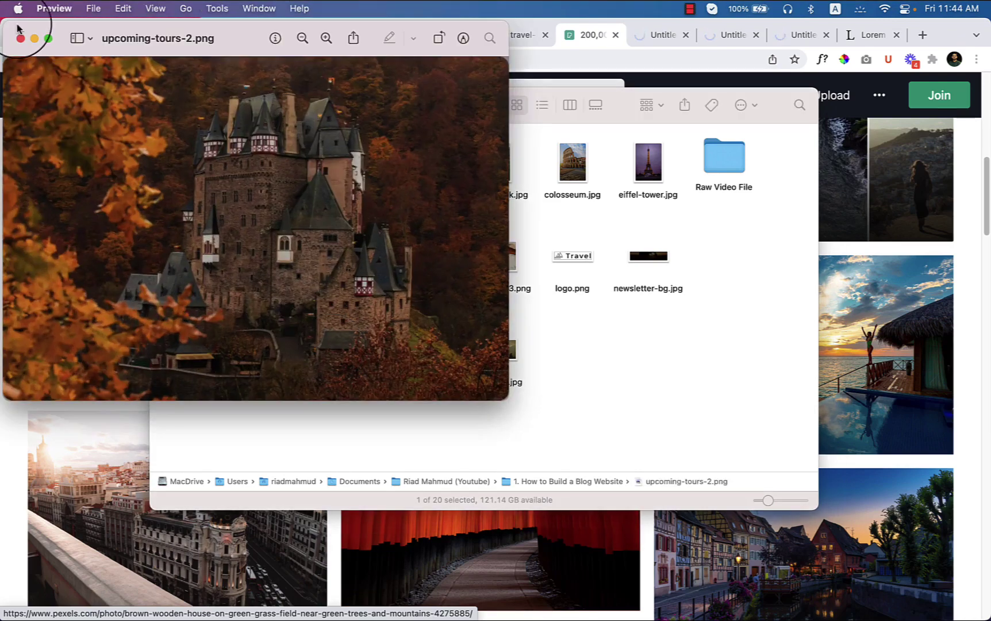
pyautogui.click(20, 39)
pyautogui.click(595, 372)
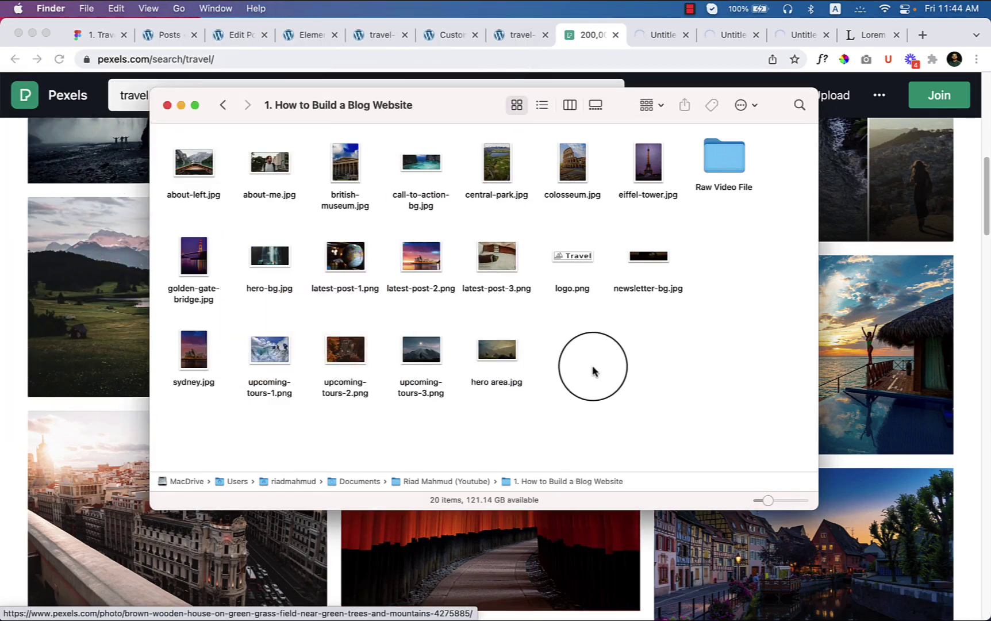
# Download the hot air balloons photo from Pexels at a custom size of 1000 x 630 and close its tab
pyautogui.click(662, 38)
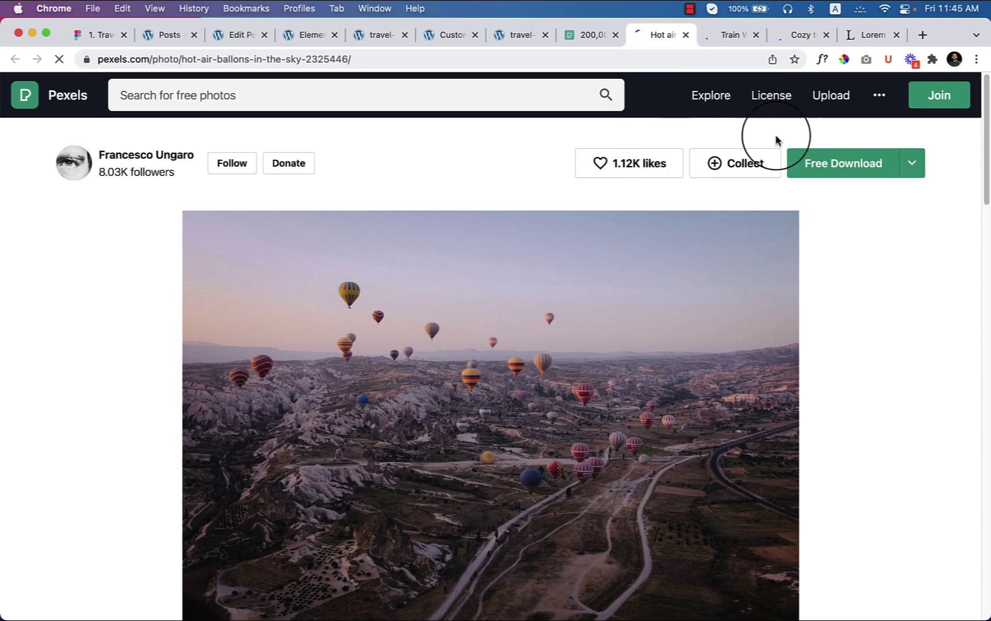
pyautogui.click(909, 163)
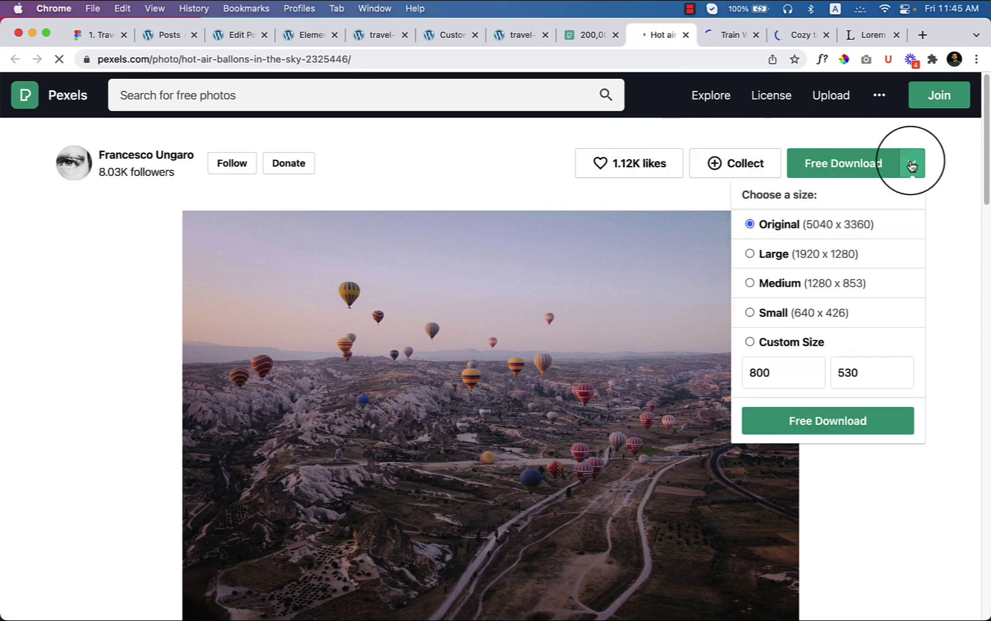
pyautogui.click(773, 351)
pyautogui.moveTo(757, 373); pyautogui.dragTo(706, 377)
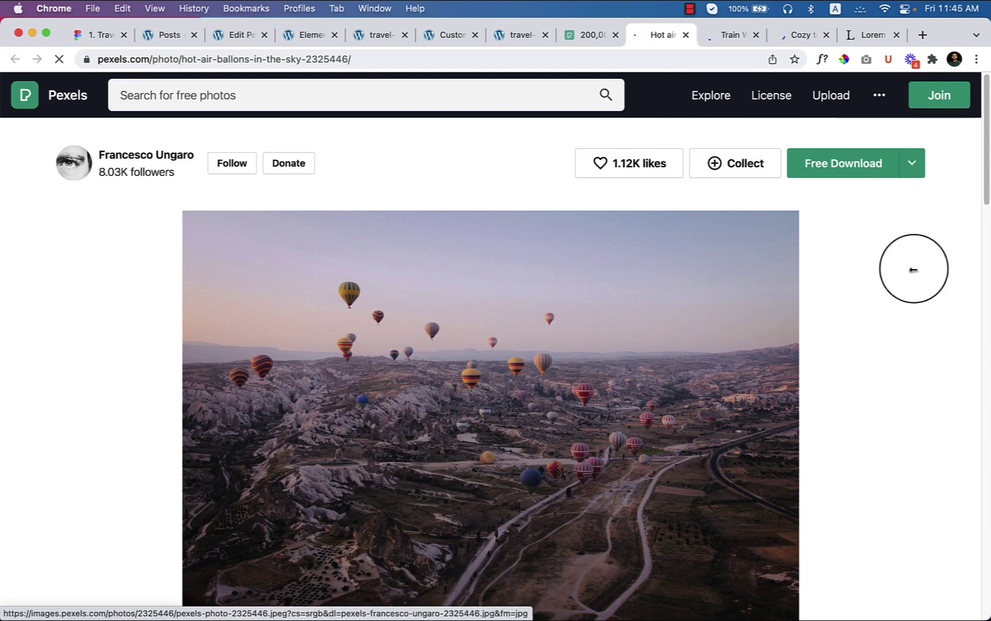
pyautogui.click(912, 166)
pyautogui.click(778, 372)
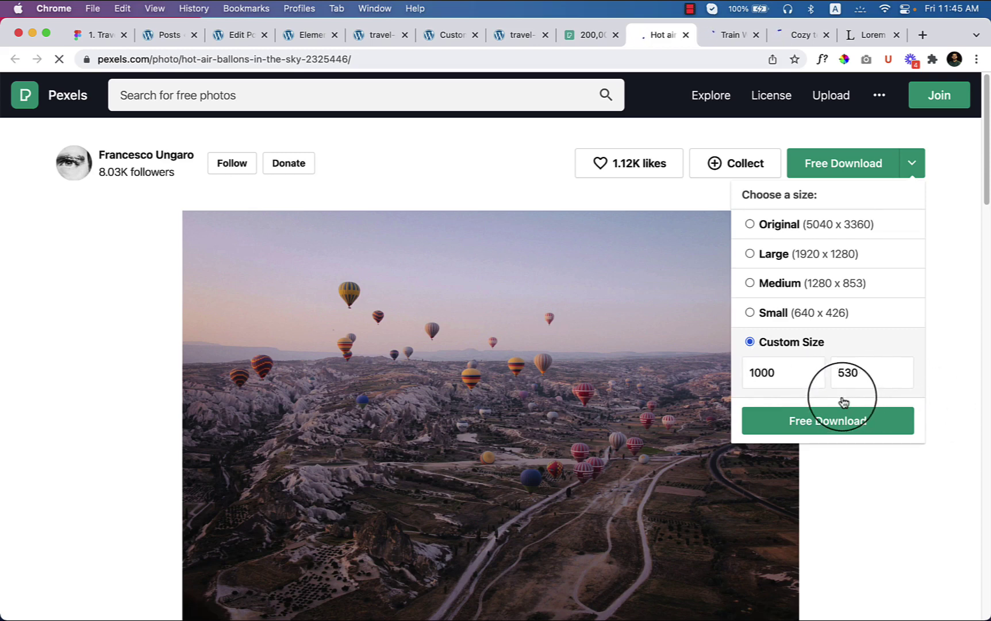
pyautogui.moveTo(845, 374); pyautogui.dragTo(837, 377)
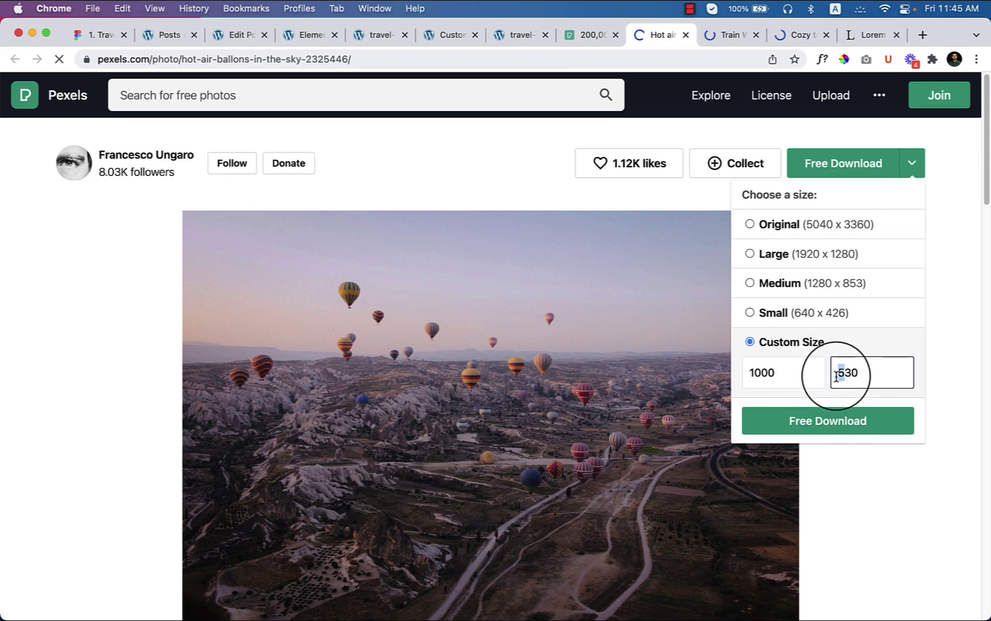
pyautogui.write('6')
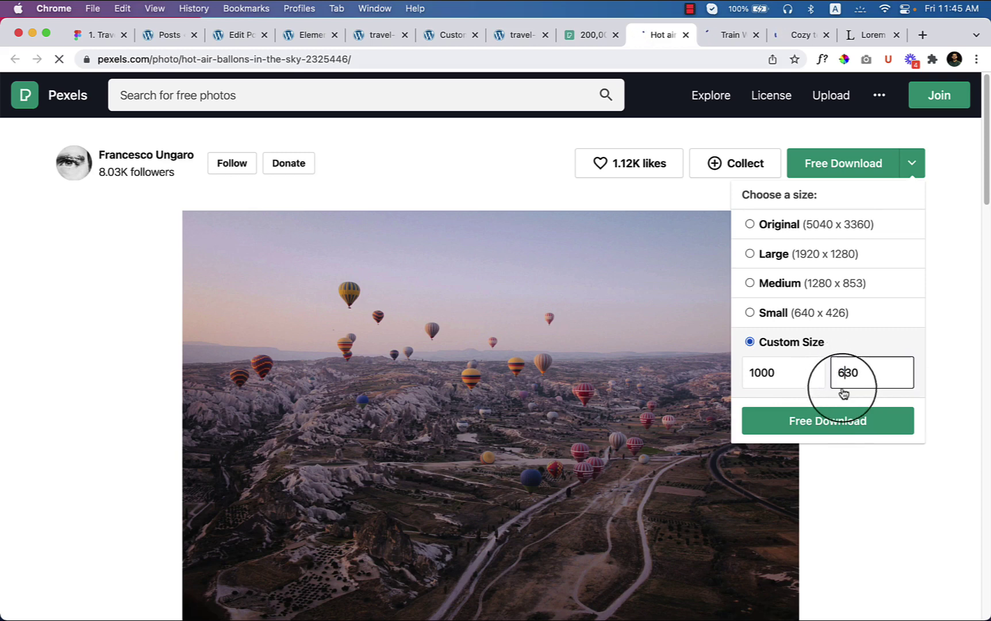
pyautogui.click(839, 397)
pyautogui.click(850, 422)
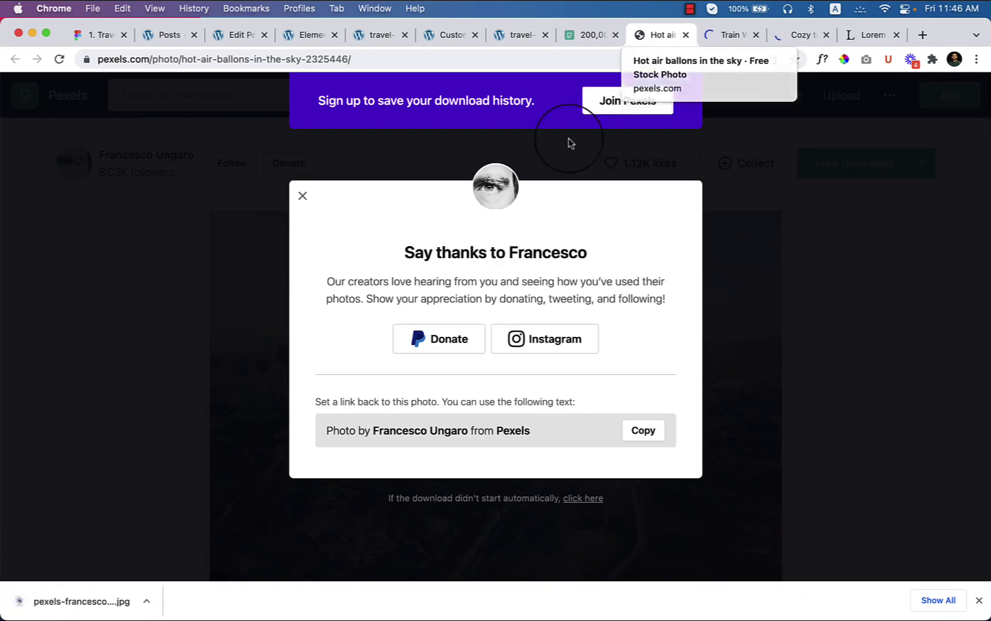
pyautogui.click(701, 147)
pyautogui.click(687, 35)
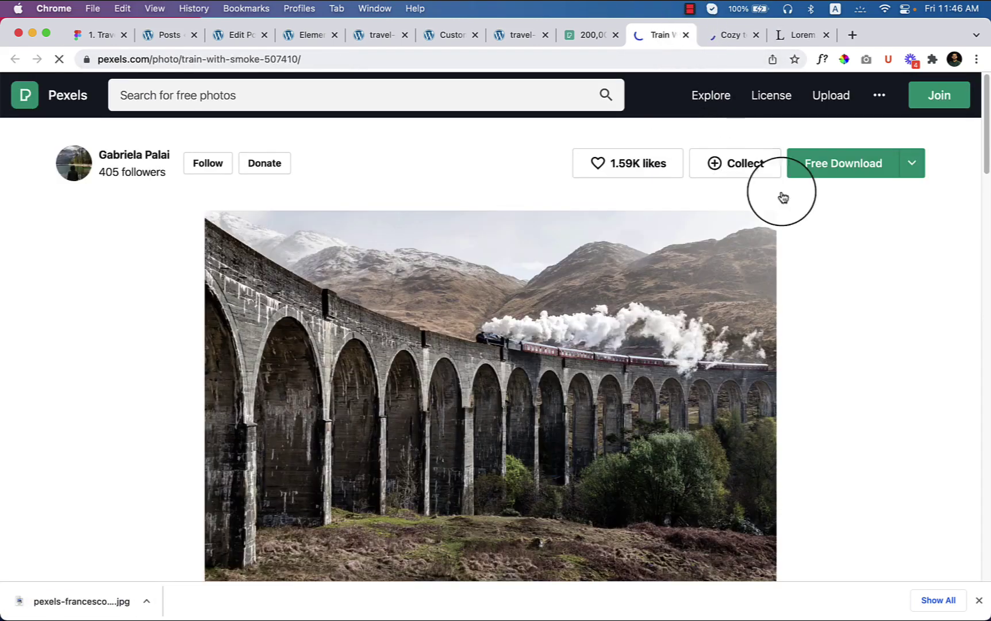
# Download the steam train photo at a custom size of 1000 x 630 and dismiss the thank-you message
pyautogui.click(909, 167)
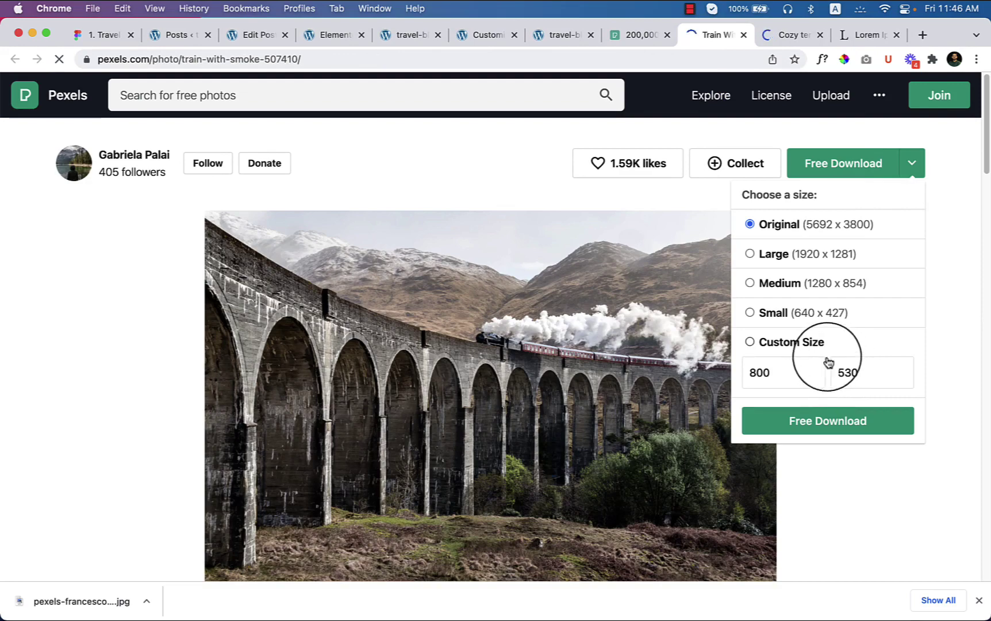
pyautogui.scroll(-10, 980, 311)
pyautogui.scroll(10, 940, 270)
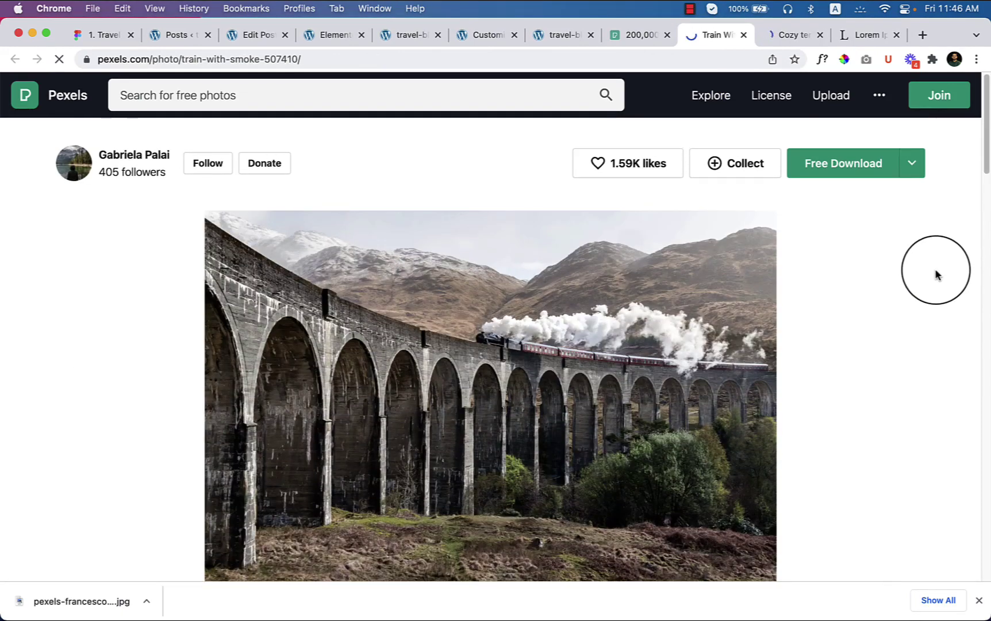
pyautogui.click(912, 163)
pyautogui.click(786, 344)
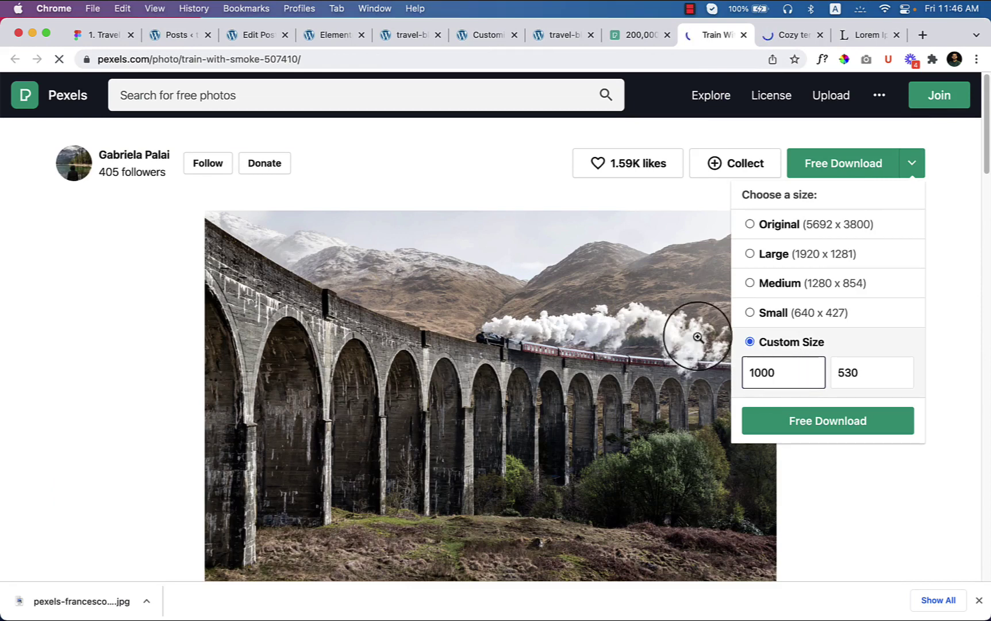
pyautogui.click(908, 172)
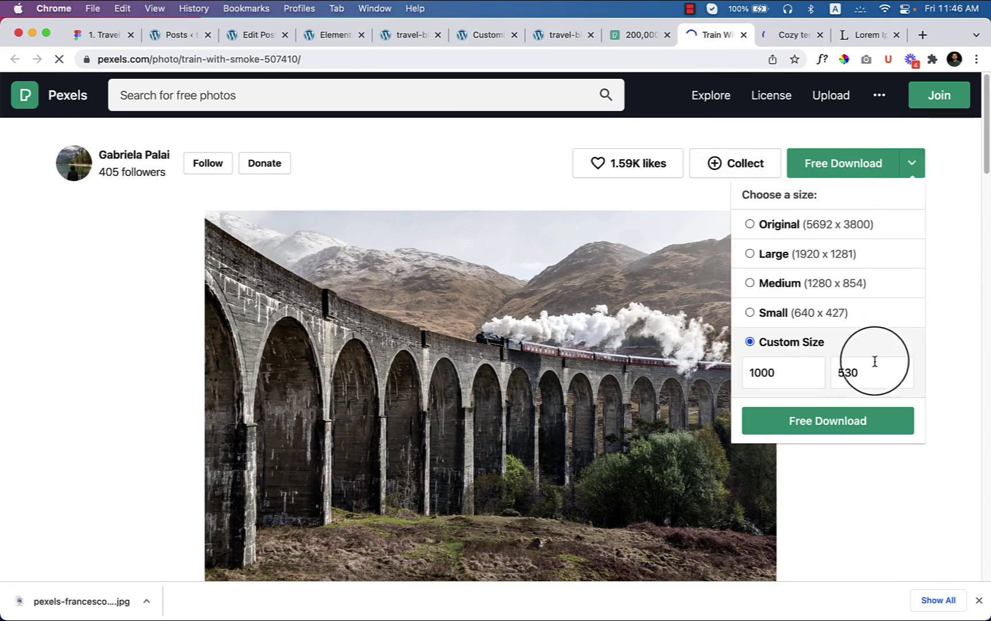
pyautogui.moveTo(844, 372); pyautogui.dragTo(830, 376)
pyautogui.write('6')
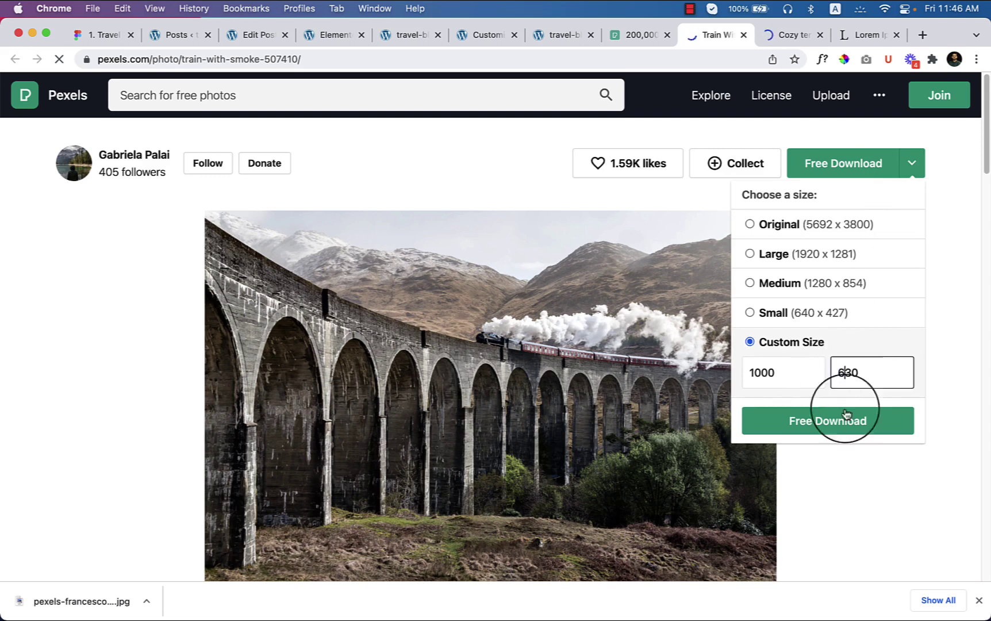
pyautogui.click(840, 423)
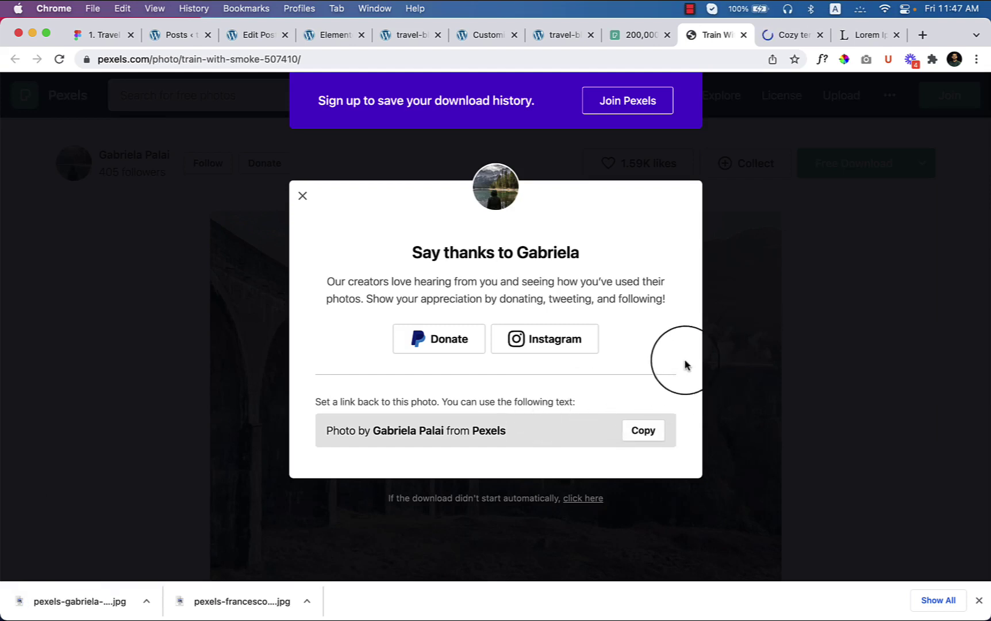
pyautogui.click(858, 230)
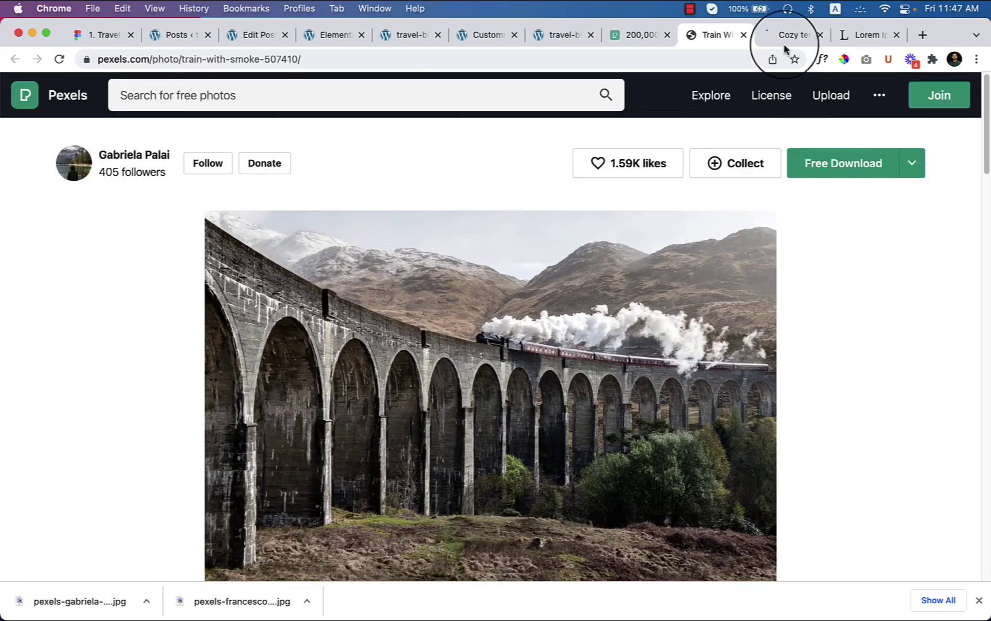
# Set the custom download size of the cozy beach tent photo to 1000 x 630
pyautogui.click(788, 35)
pyautogui.click(910, 166)
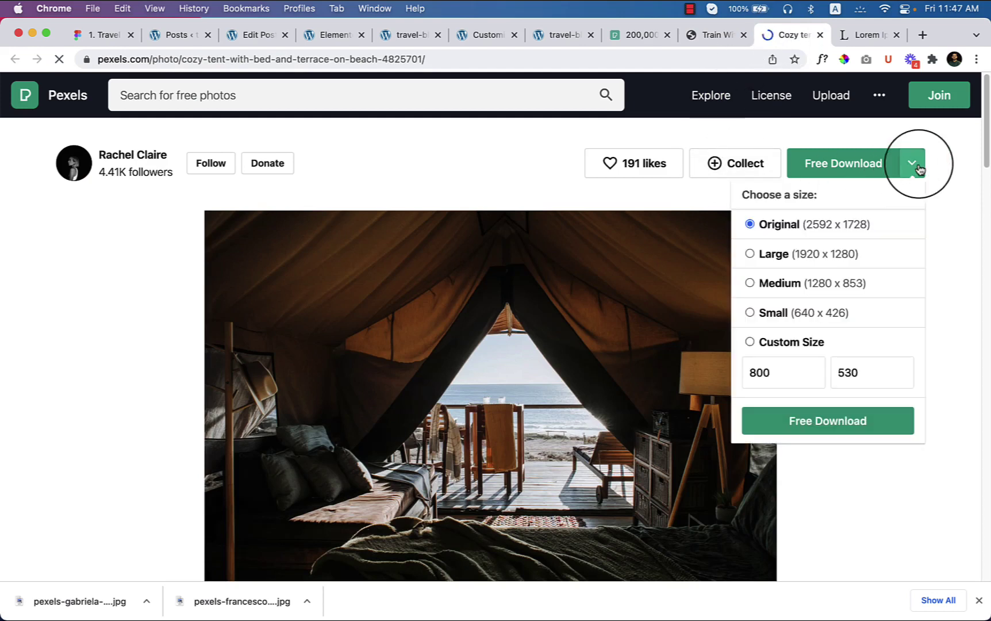
pyautogui.click(758, 379)
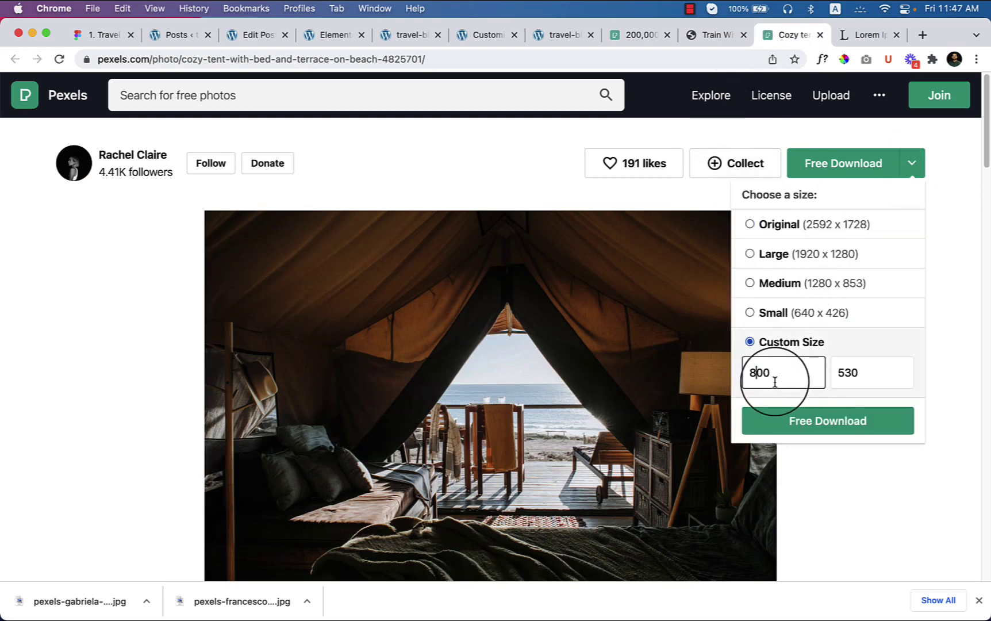
pyautogui.press('BackSpace')
pyautogui.write('10')
pyautogui.press('Tab')
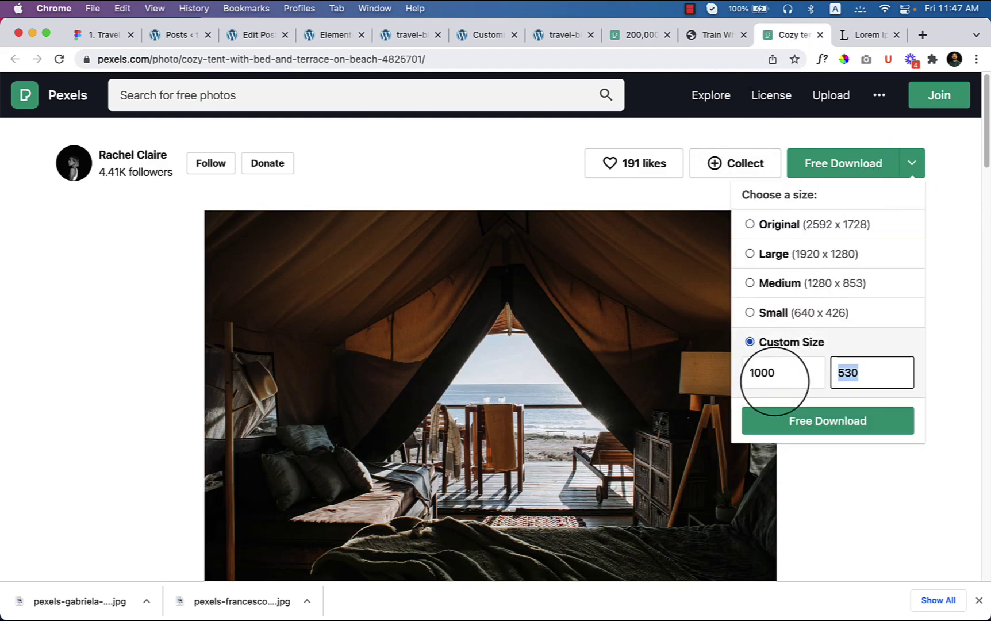
pyautogui.write('6')
pyautogui.press('super+z')
pyautogui.press('Left')
pyautogui.press('BackSpace')
pyautogui.write('6')
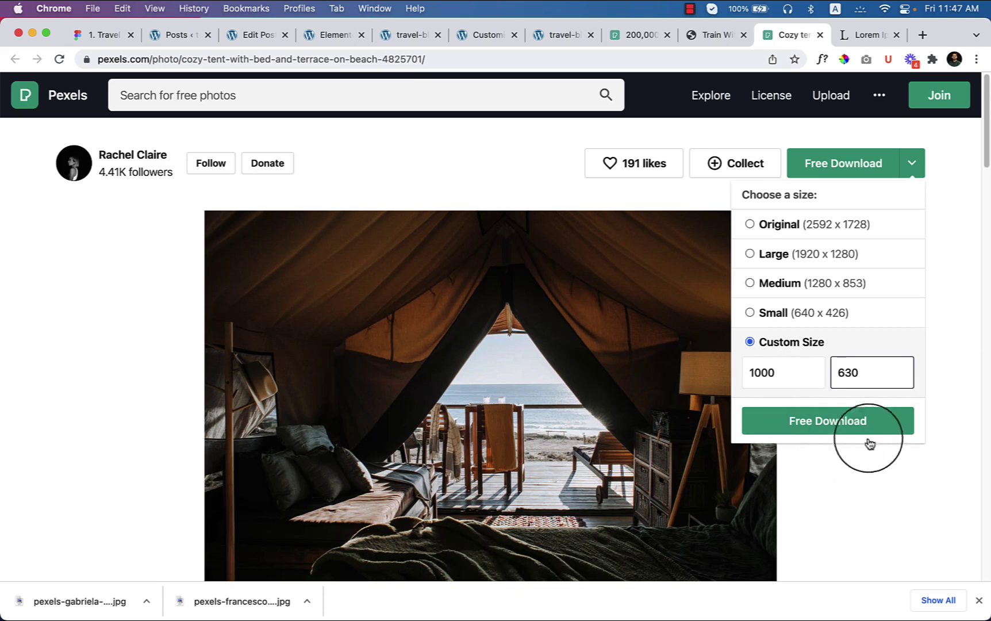
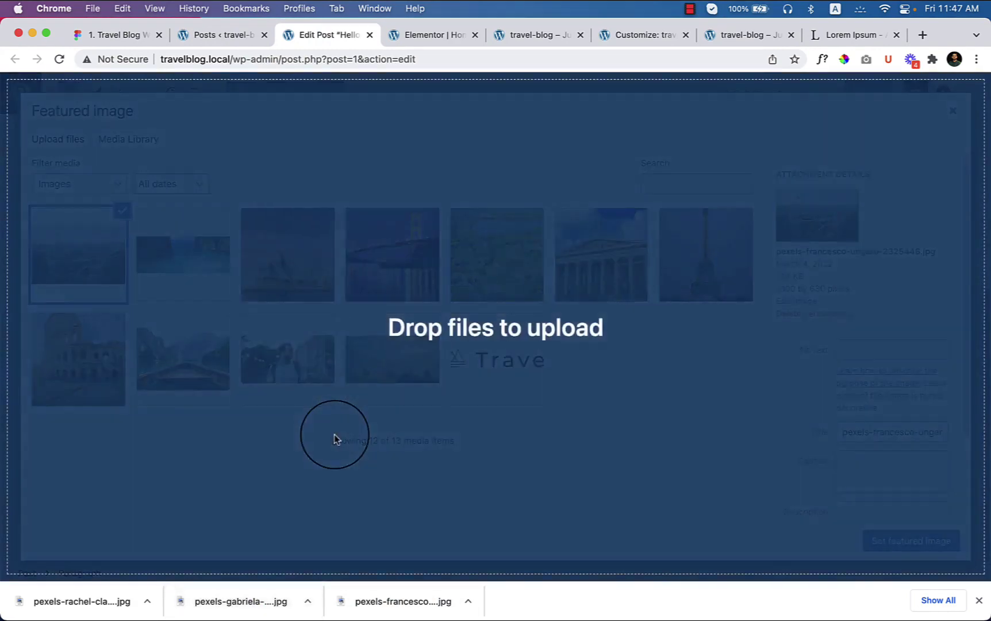
# Upload the downloaded beach tent photo to the post's media library and check the newly uploaded images
pyautogui.moveTo(111, 602); pyautogui.dragTo(316, 287)
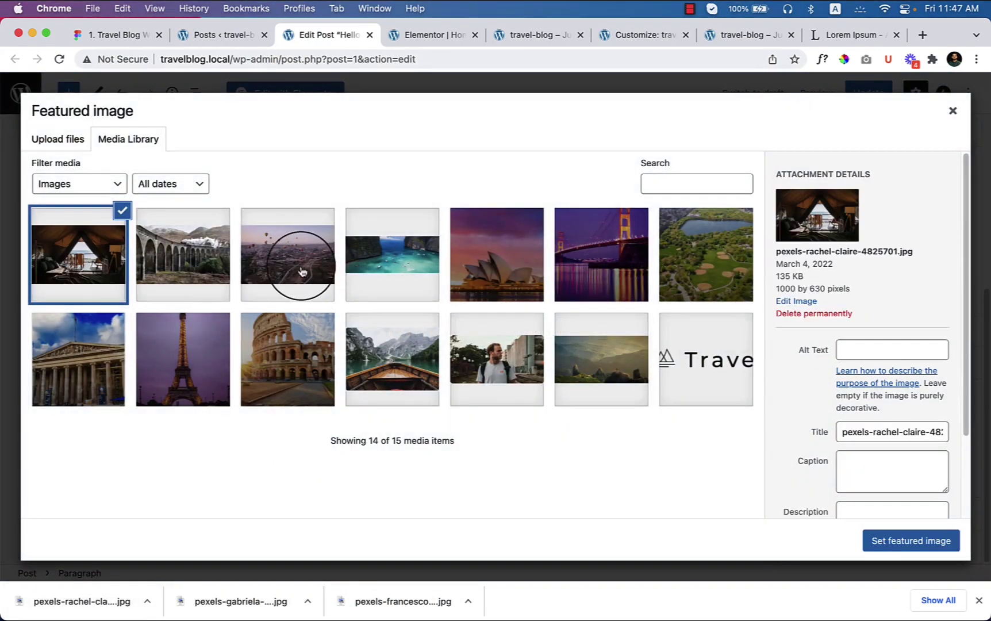
pyautogui.click(302, 271)
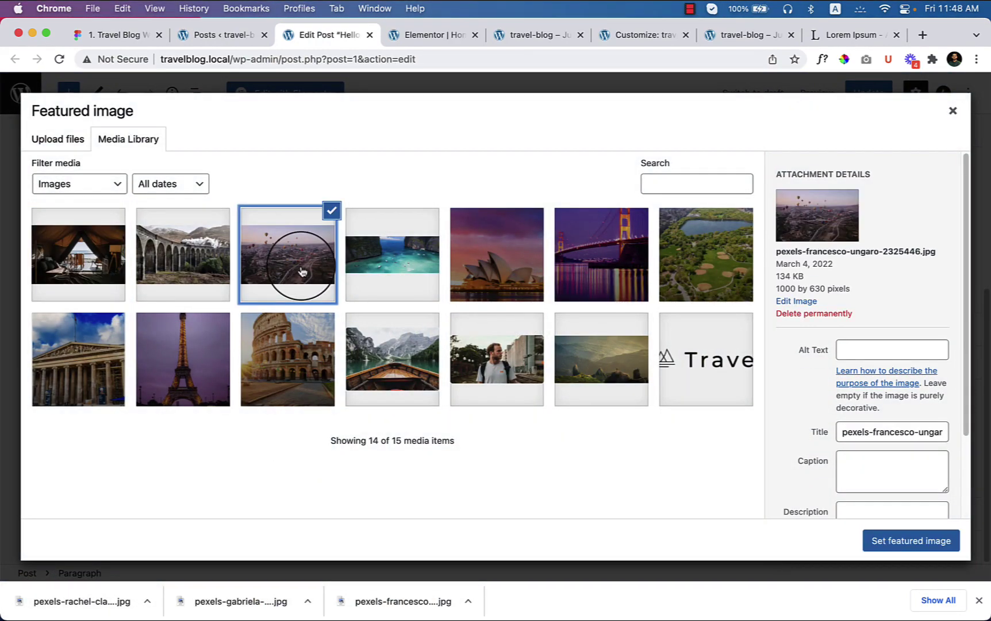
pyautogui.click(221, 268)
pyautogui.click(79, 260)
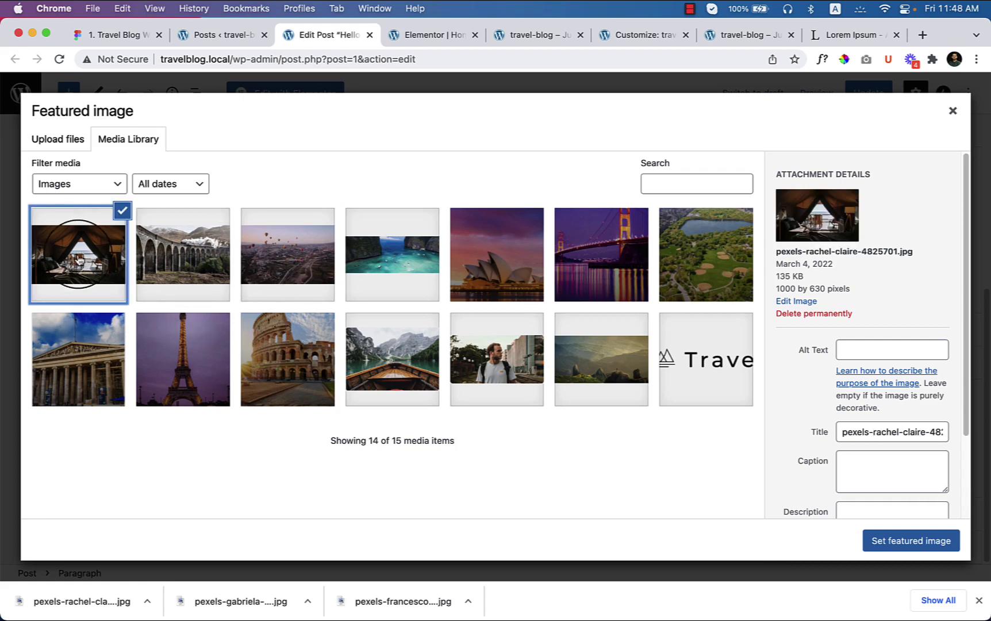
# Give the hot air balloons image the alt text "image" and set it as the post's featured image
pyautogui.click(269, 263)
pyautogui.click(884, 356)
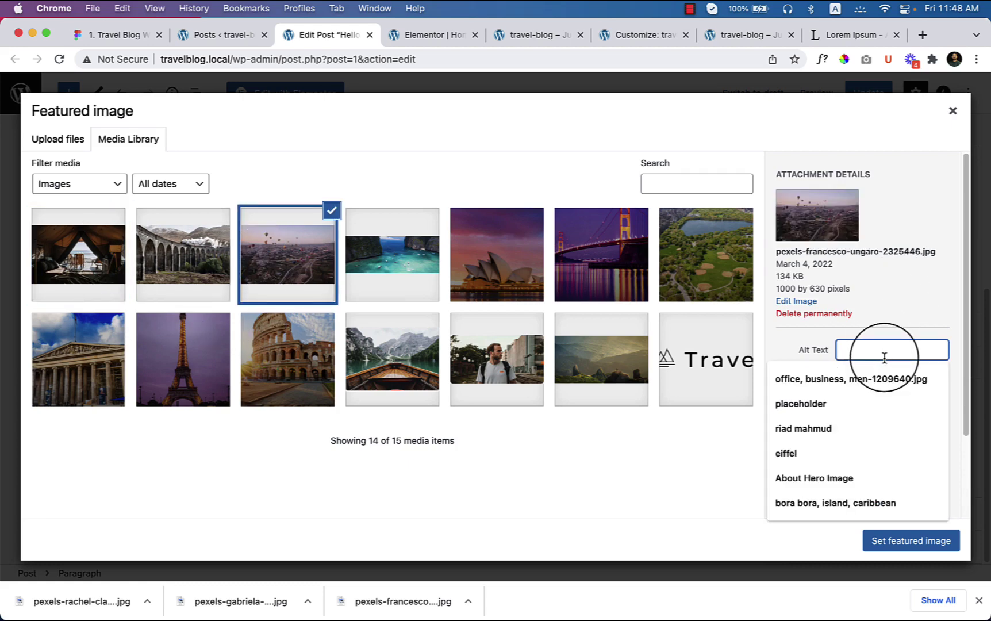
pyautogui.write('image')
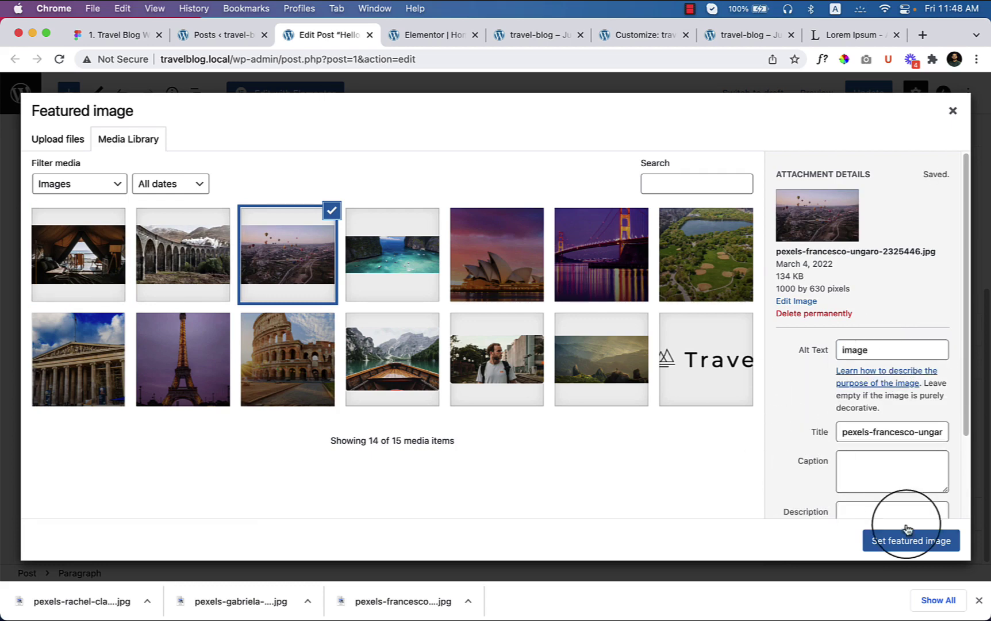
pyautogui.click(896, 539)
pyautogui.scroll(-4, 809, 488)
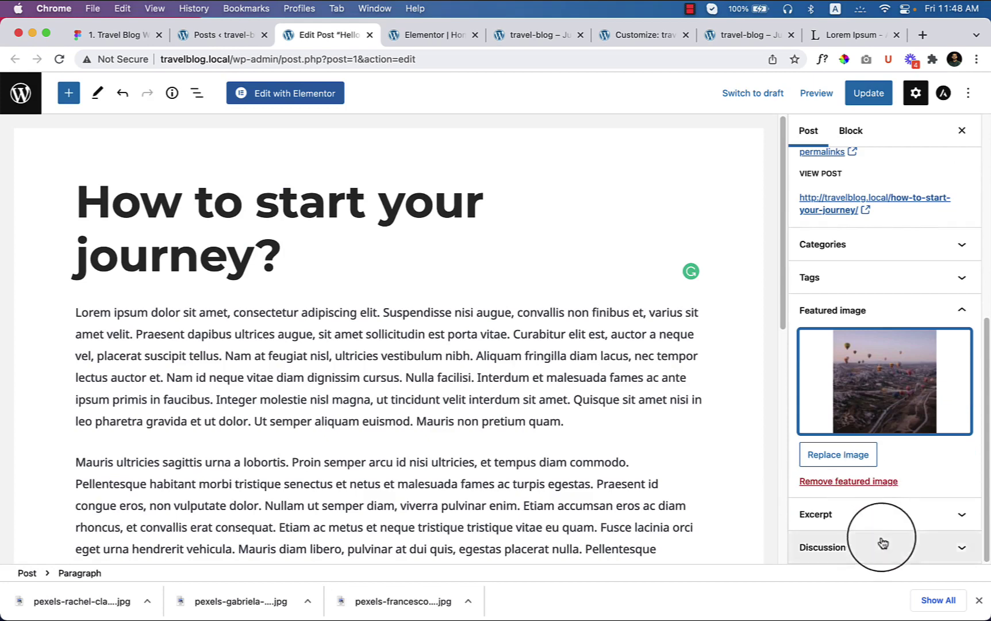
# Update the "How to start your journey?" post, open two blank new-post editors in separate tabs and close the updated post's editor
pyautogui.click(866, 94)
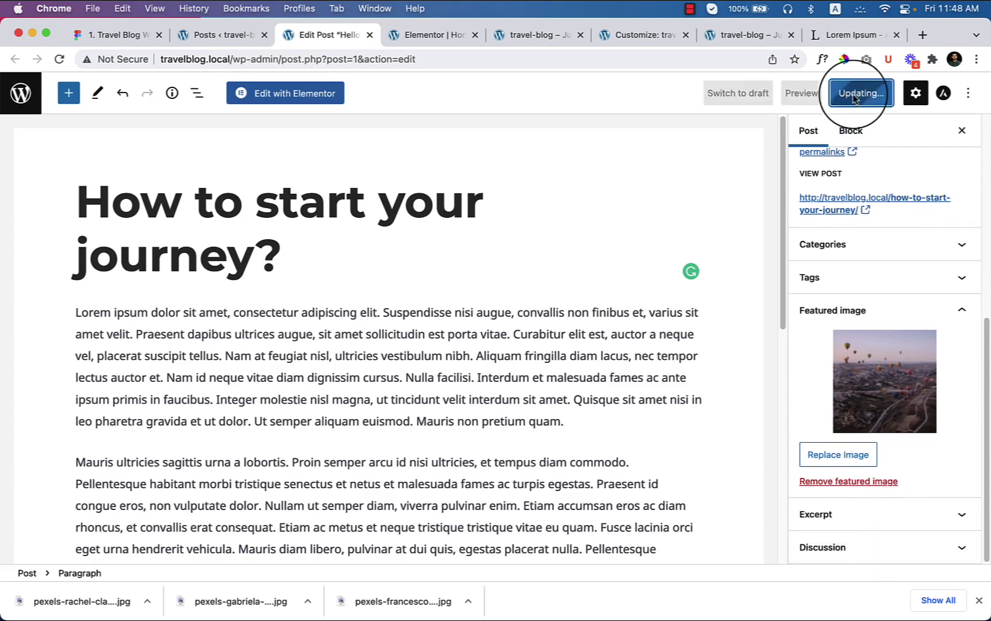
pyautogui.click(224, 36)
pyautogui.rightClick(195, 118)
pyautogui.click(219, 129)
pyautogui.rightClick(212, 117)
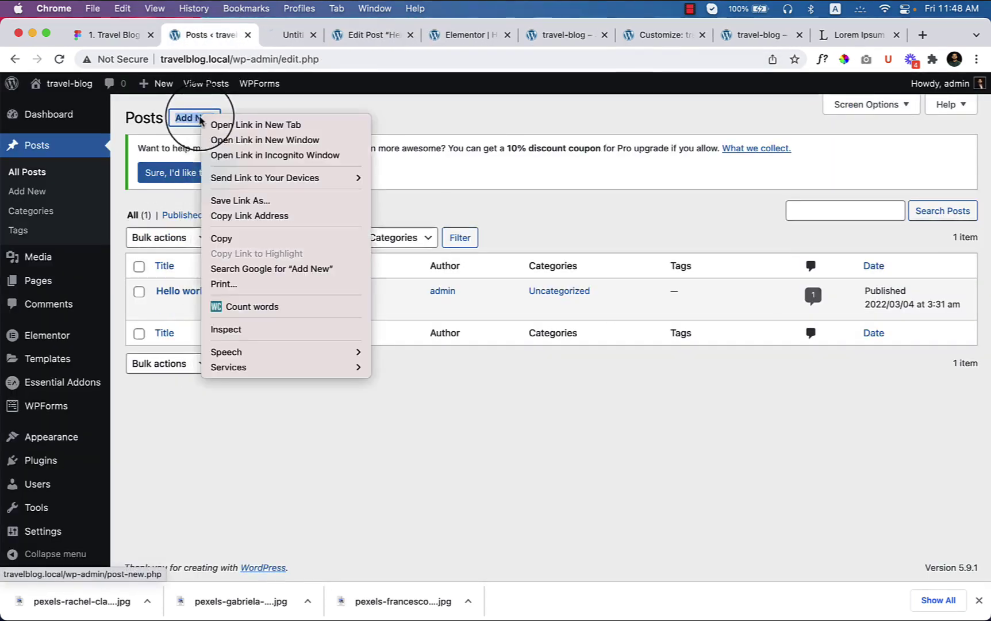
pyautogui.click(224, 129)
pyautogui.click(442, 36)
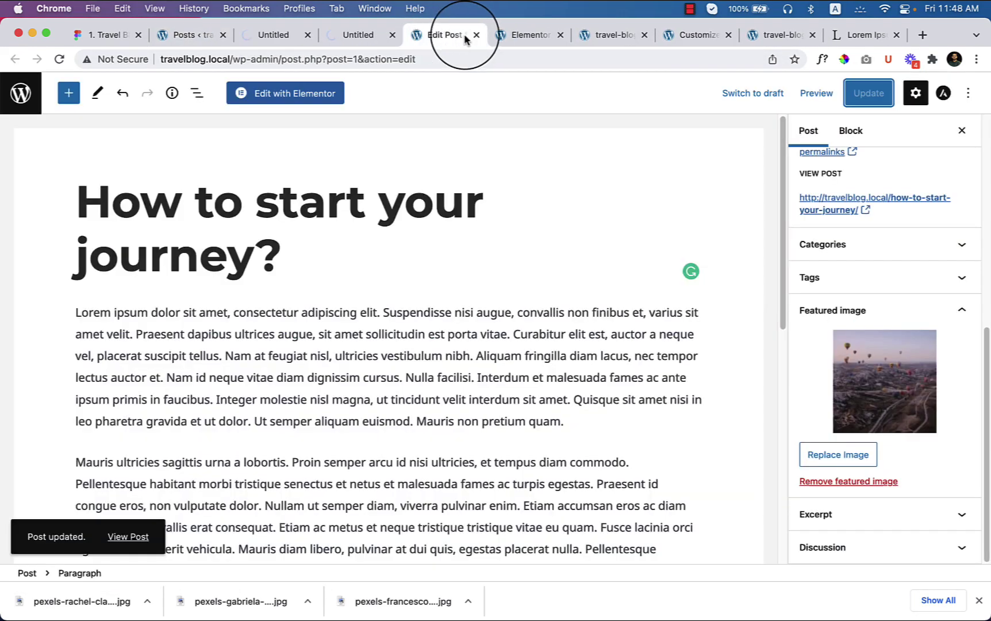
pyautogui.click(476, 35)
# Copy the title "10 tips for new traveller!" from the Figma design into the first new post's title
pyautogui.click(295, 37)
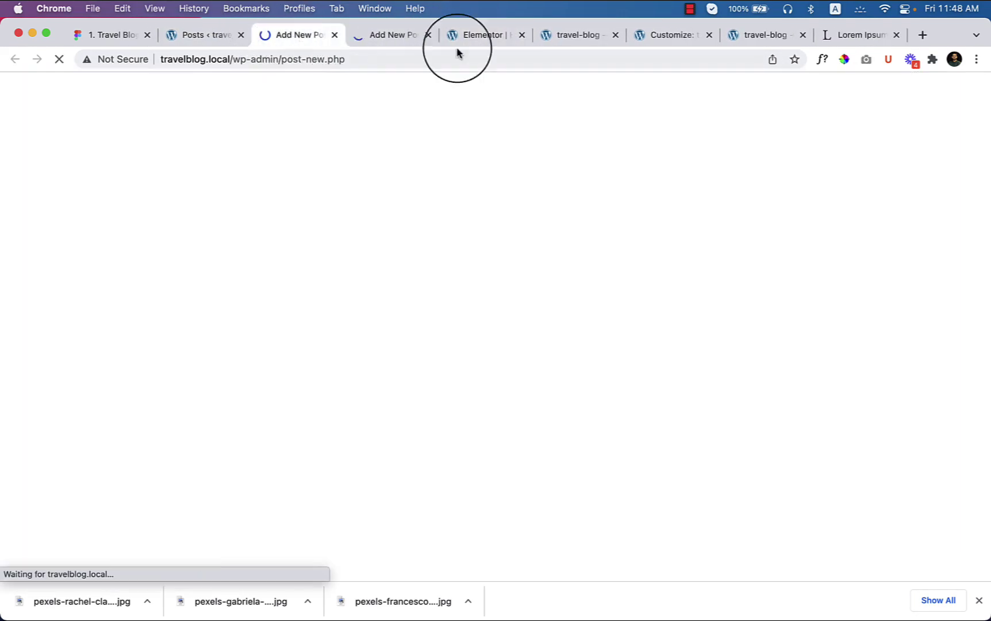
pyautogui.click(115, 35)
pyautogui.doubleClick(507, 446)
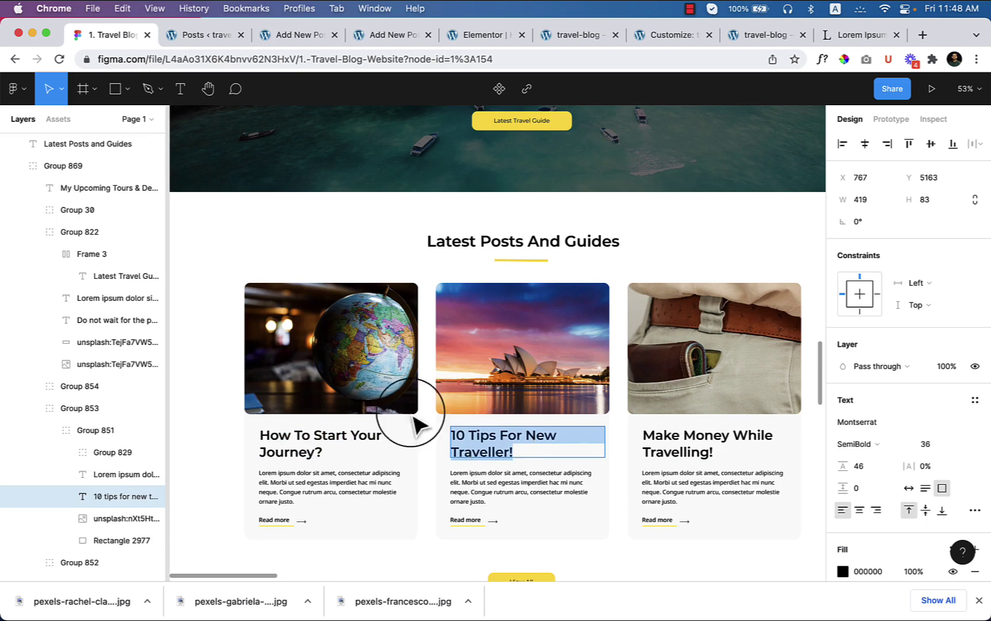
pyautogui.click(295, 36)
pyautogui.press('super+v')
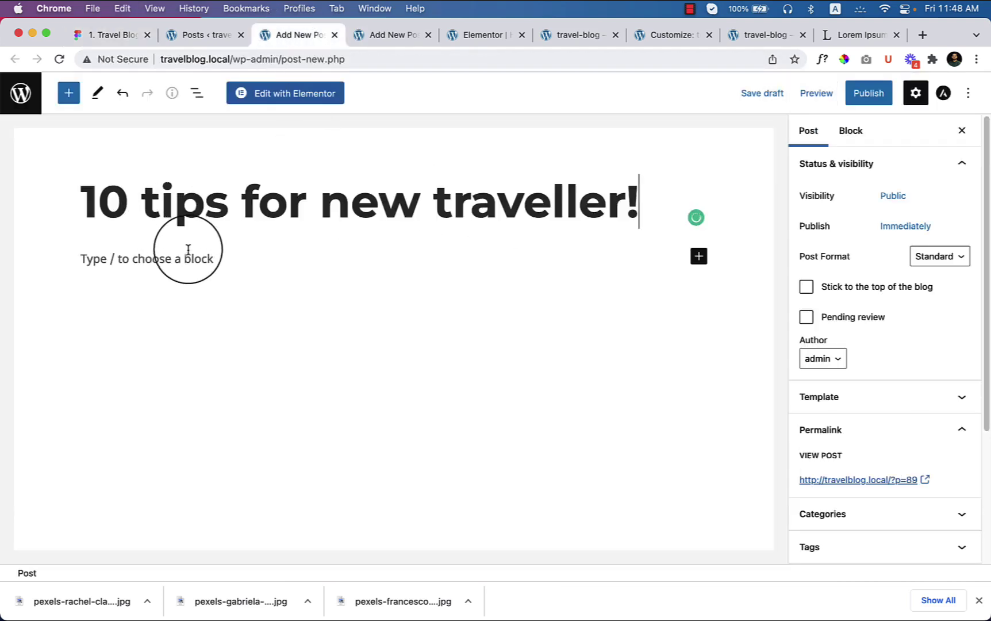
# Copy the four selected Lorem Ipsum paragraphs from lipsum.com into the body of the "10 tips for new traveller!" post
pyautogui.click(188, 253)
pyautogui.click(857, 34)
pyautogui.rightClick(287, 282)
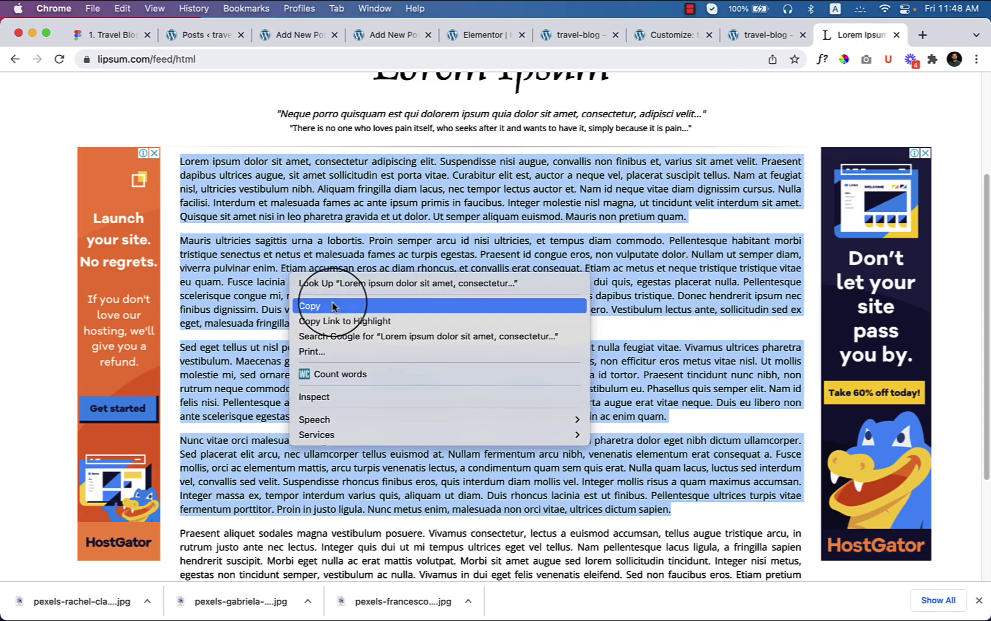
pyautogui.click(290, 303)
pyautogui.click(293, 34)
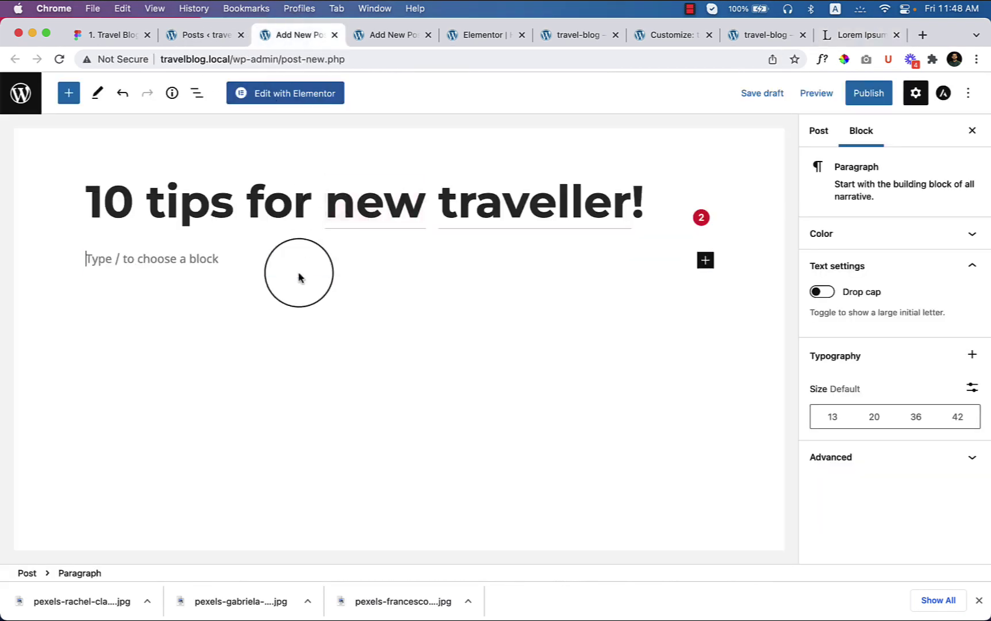
pyautogui.click(227, 266)
pyautogui.press('super+v')
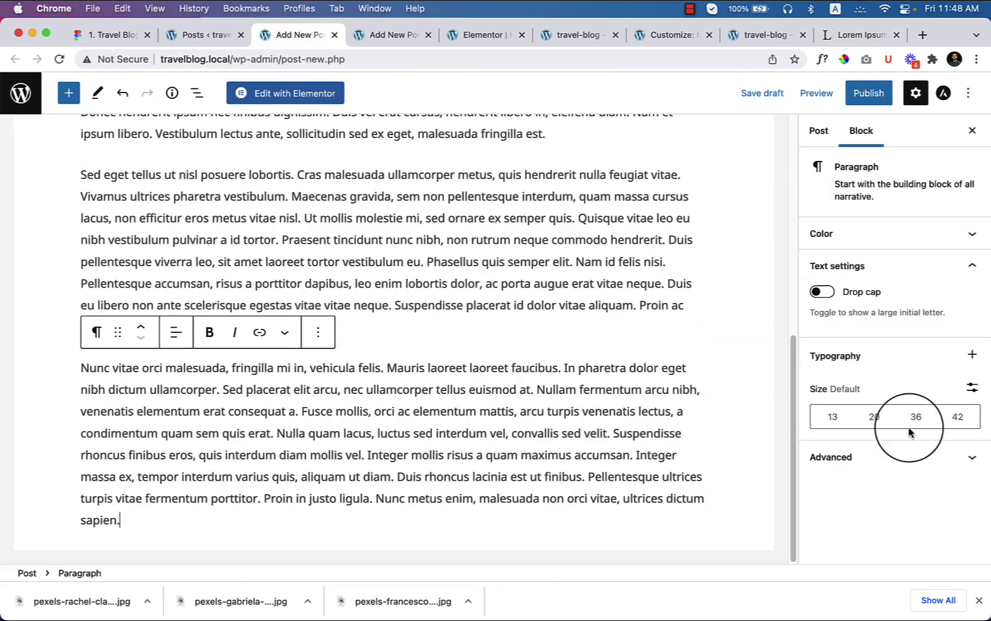
# Set the steam train viaduct photo from the media library as the post's featured image
pyautogui.click(819, 130)
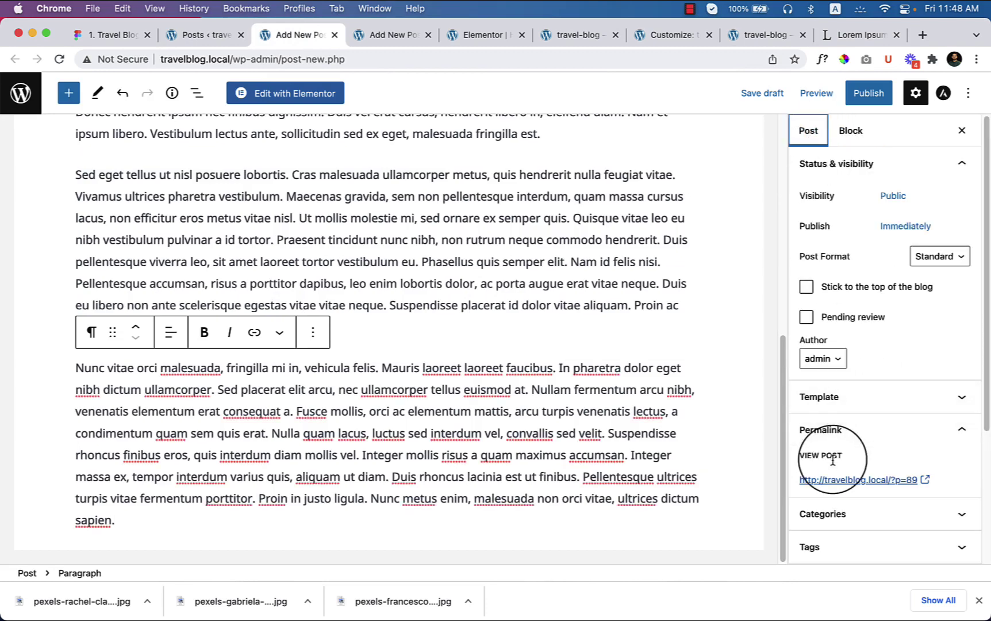
pyautogui.scroll(-5, 862, 449)
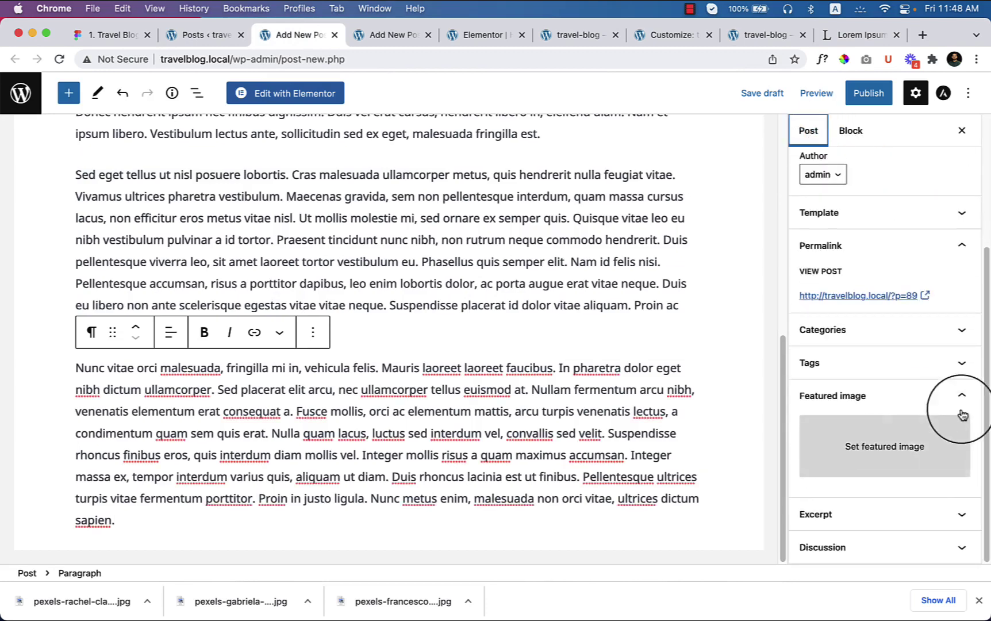
pyautogui.click(855, 456)
pyautogui.click(201, 279)
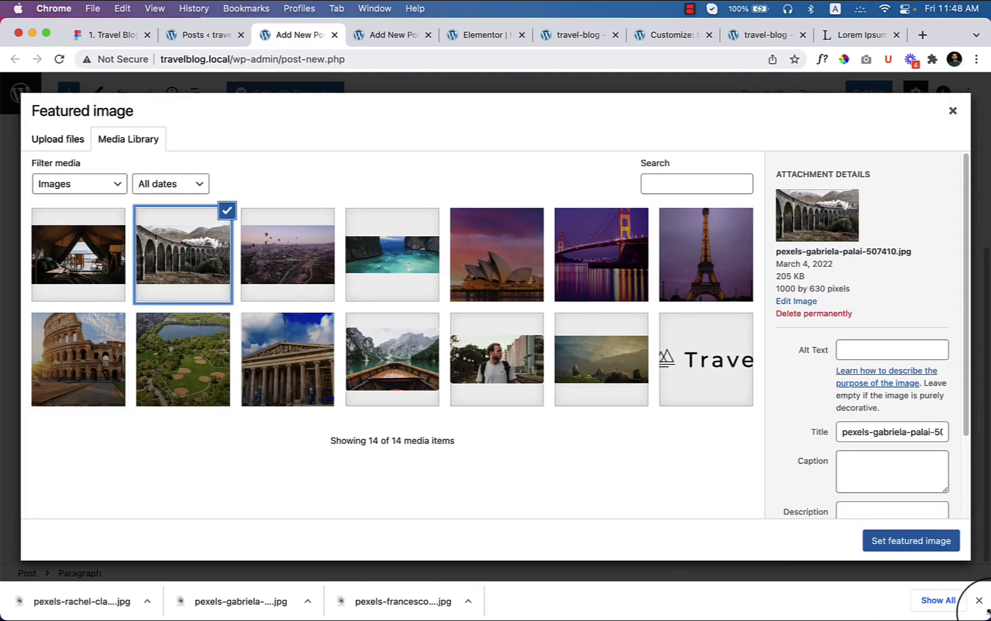
pyautogui.click(894, 541)
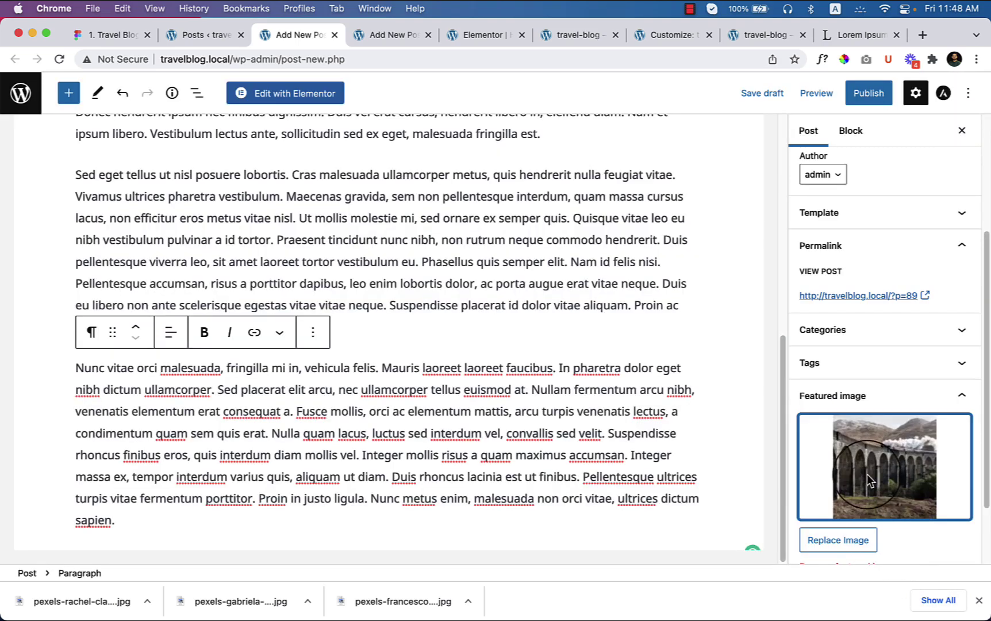
# Give the train viaduct featured image the alt text "image" and set it as the featured image again
pyautogui.click(867, 480)
pyautogui.click(222, 286)
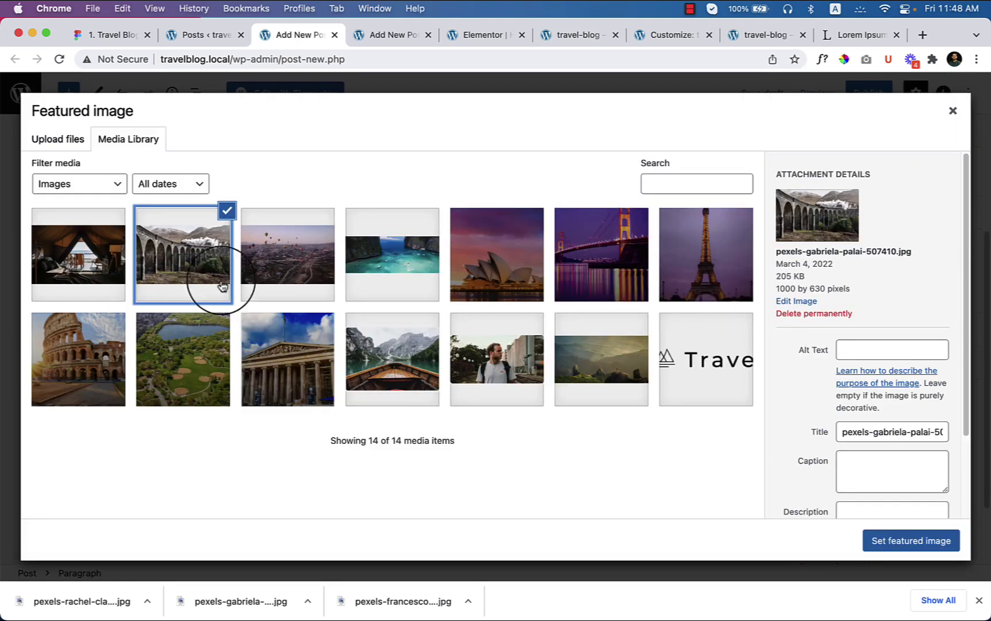
pyautogui.click(905, 352)
pyautogui.write('image')
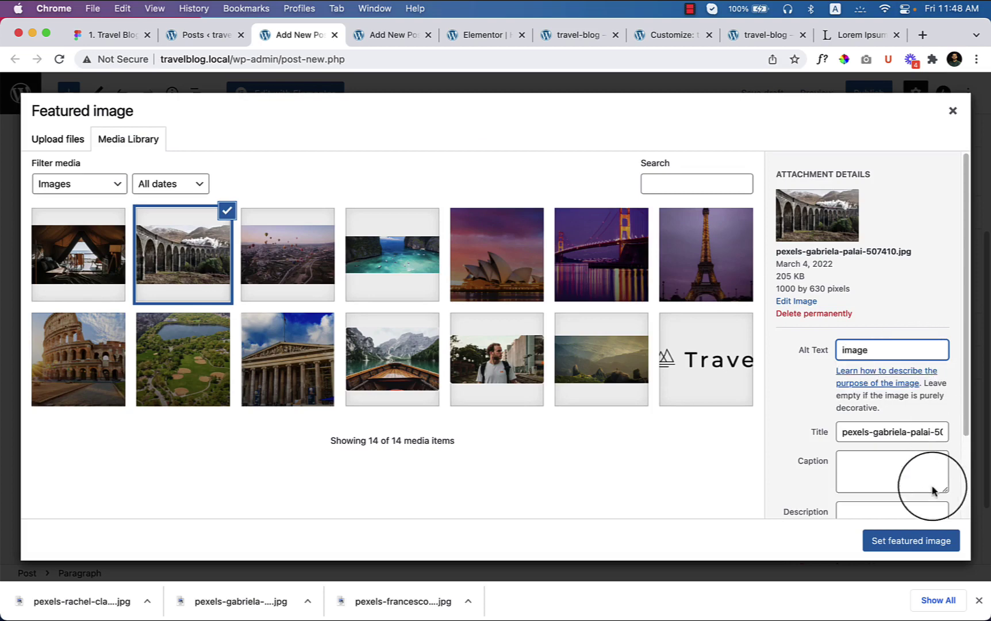
pyautogui.click(908, 537)
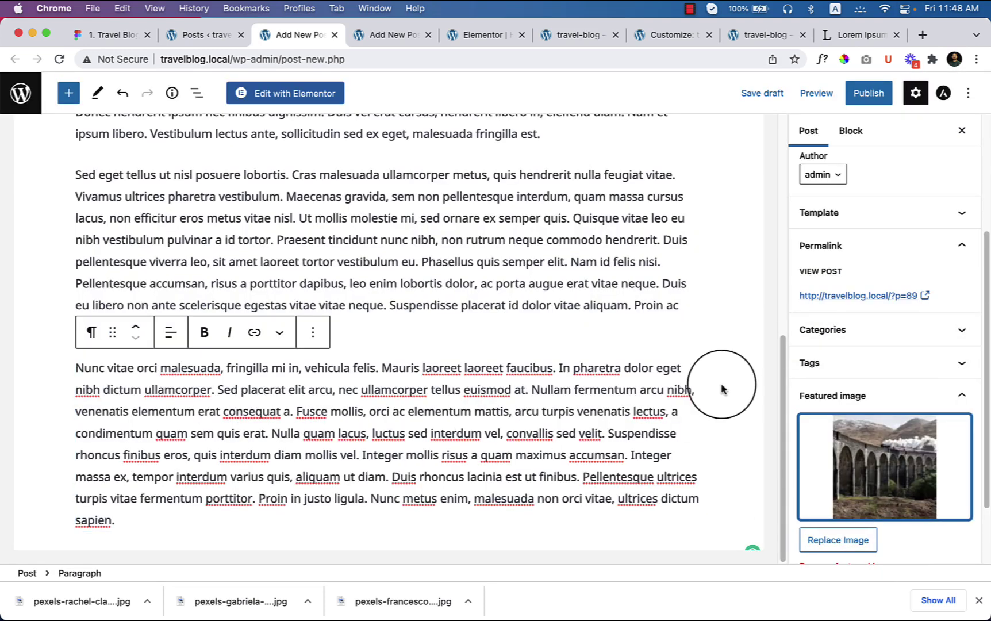
# Publish the "10 tips for new traveller!" post and return to the posts list
pyautogui.click(865, 98)
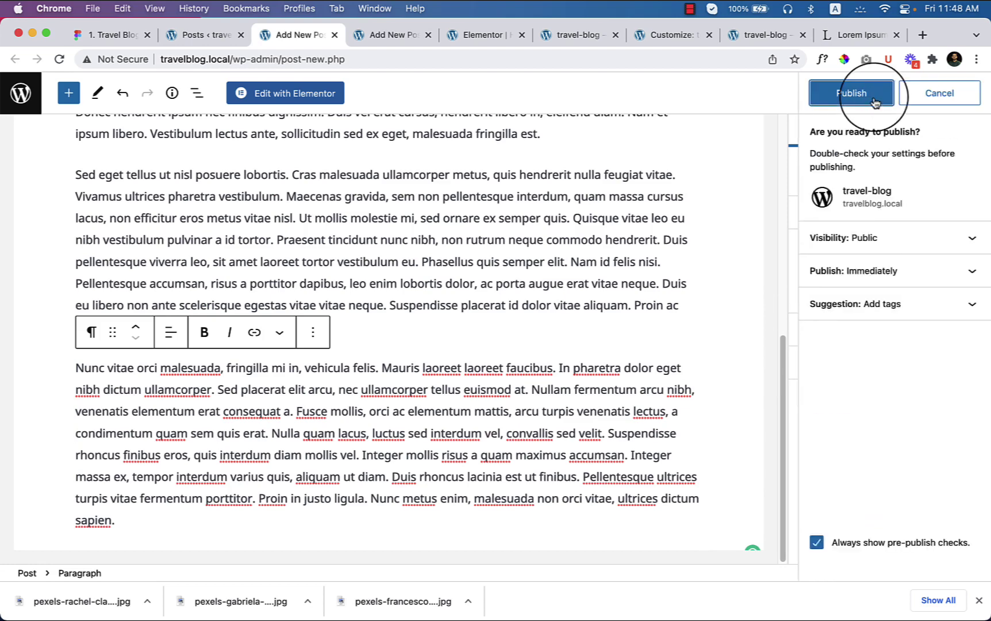
pyautogui.click(874, 100)
pyautogui.click(265, 244)
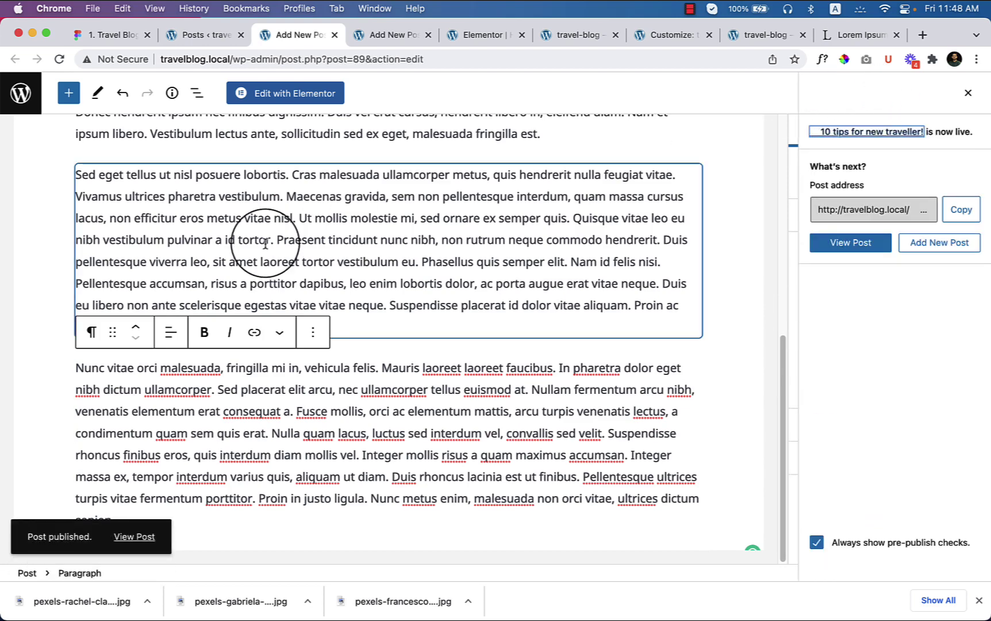
pyautogui.click(208, 47)
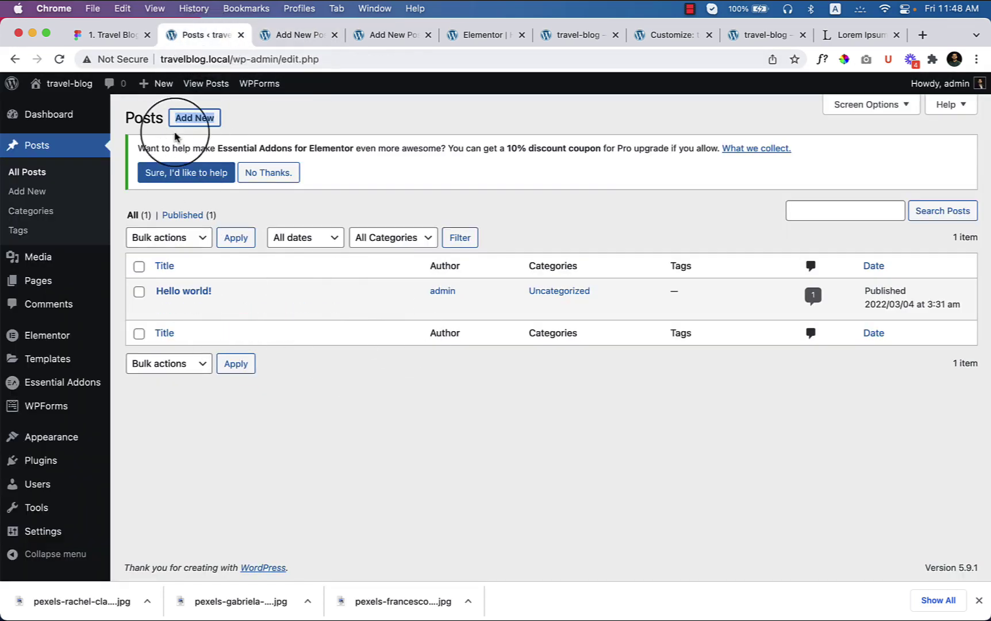
# Copy the title "Make money while travelling!" from the Figma design into the second new post's title
pyautogui.click(397, 36)
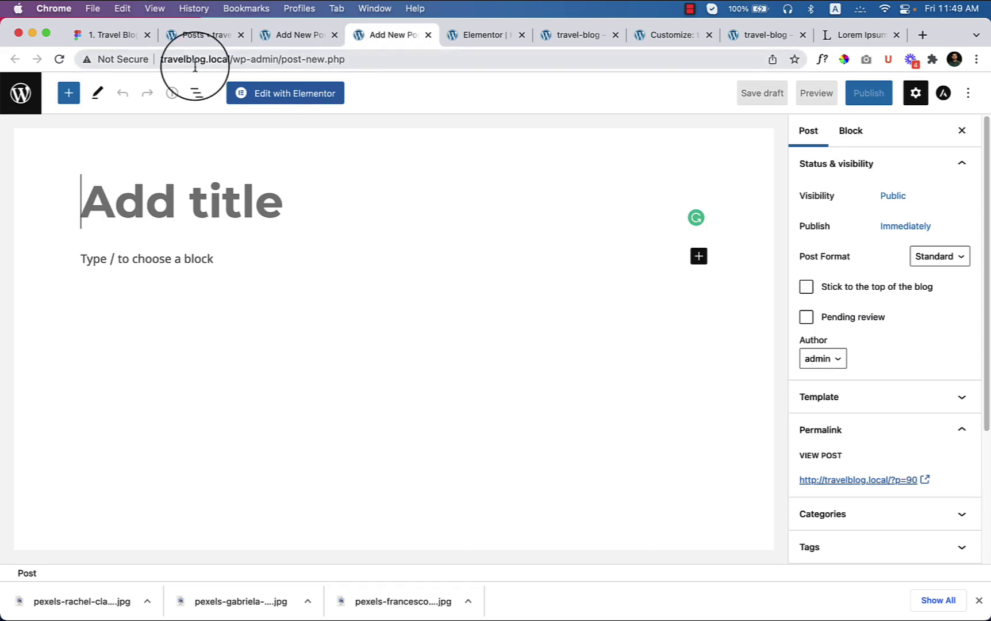
pyautogui.click(103, 36)
pyautogui.doubleClick(664, 431)
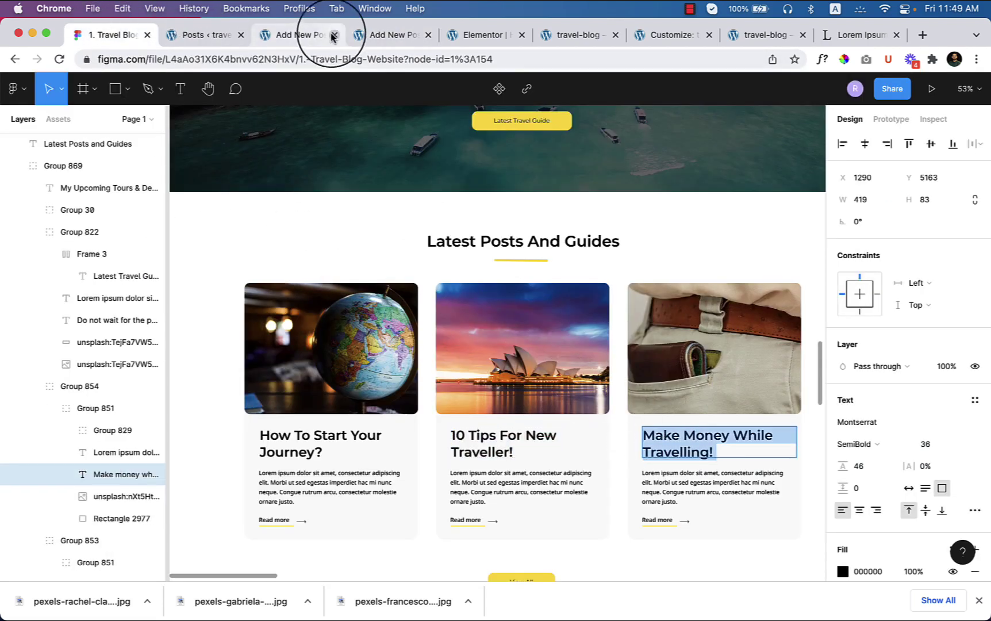
pyautogui.click(389, 36)
pyautogui.press('super+v')
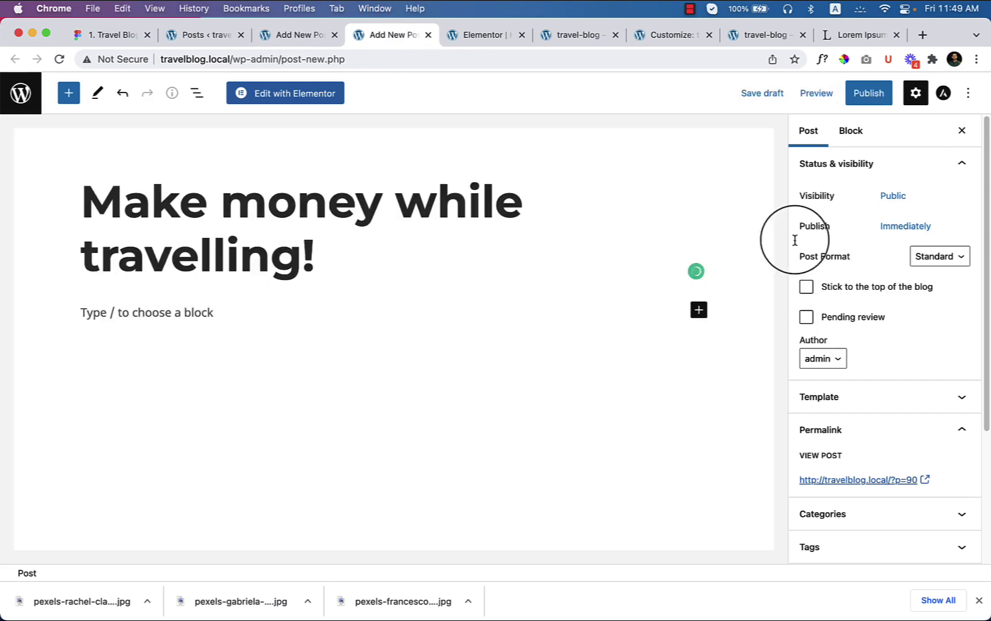
# Copy the selected Lorem Ipsum paragraphs from lipsum.com into the body of the "Make money while travelling!" post
pyautogui.click(845, 35)
pyautogui.rightClick(299, 310)
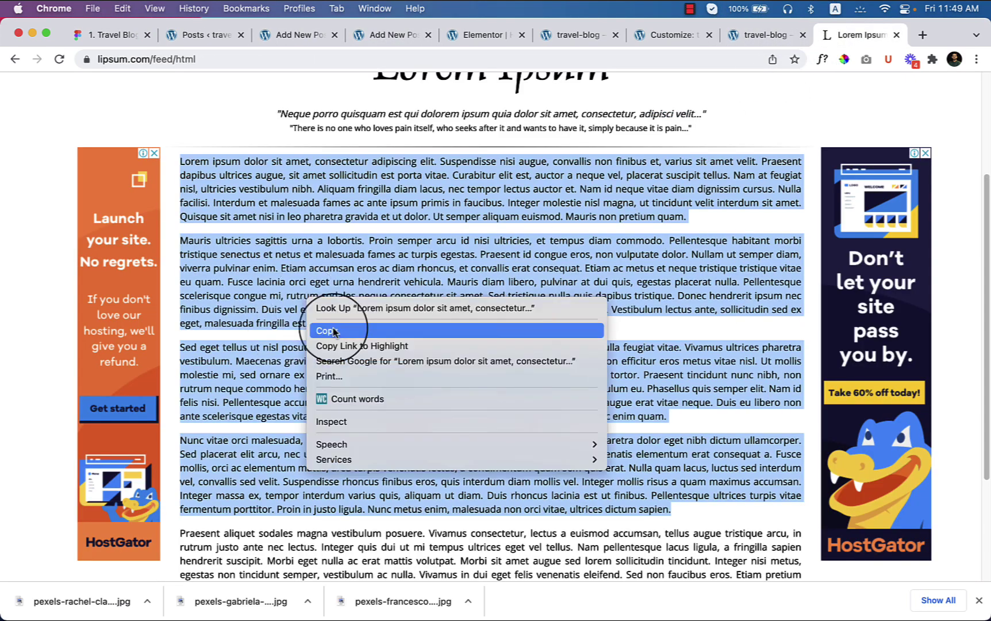
pyautogui.click(322, 328)
pyautogui.click(299, 35)
pyautogui.click(389, 35)
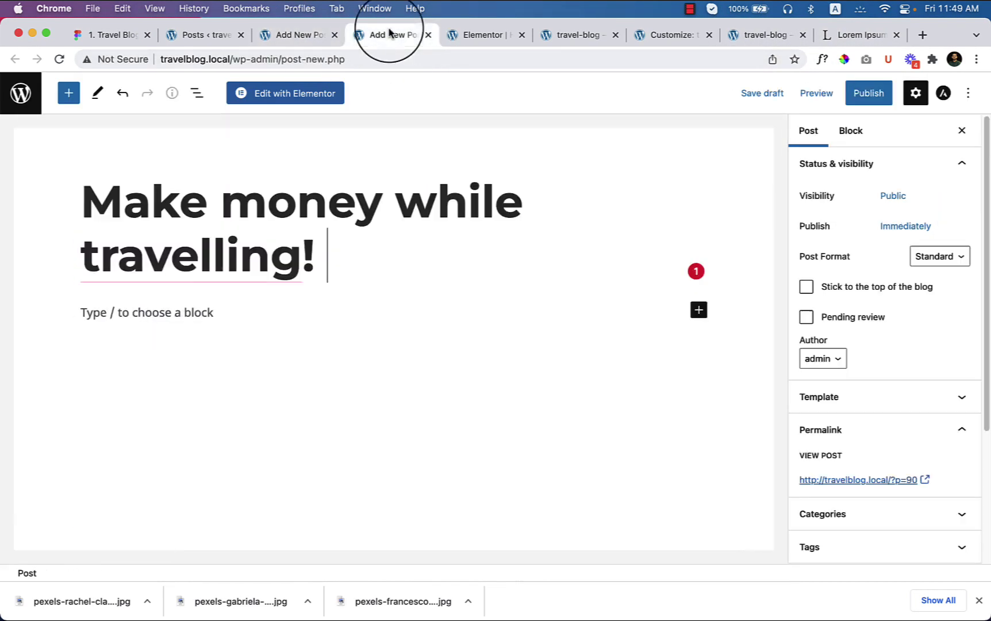
pyautogui.click(201, 311)
pyautogui.press('super+v')
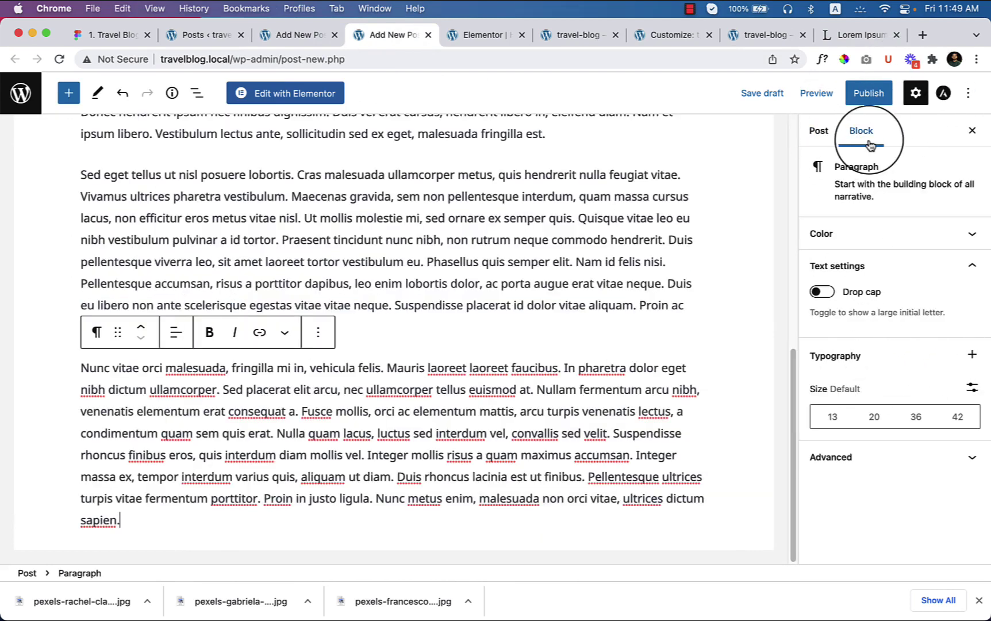
# Give the beach tent photo the alt text "image" and set it as the post's featured image
pyautogui.click(811, 132)
pyautogui.scroll(-5, 866, 471)
pyautogui.click(865, 460)
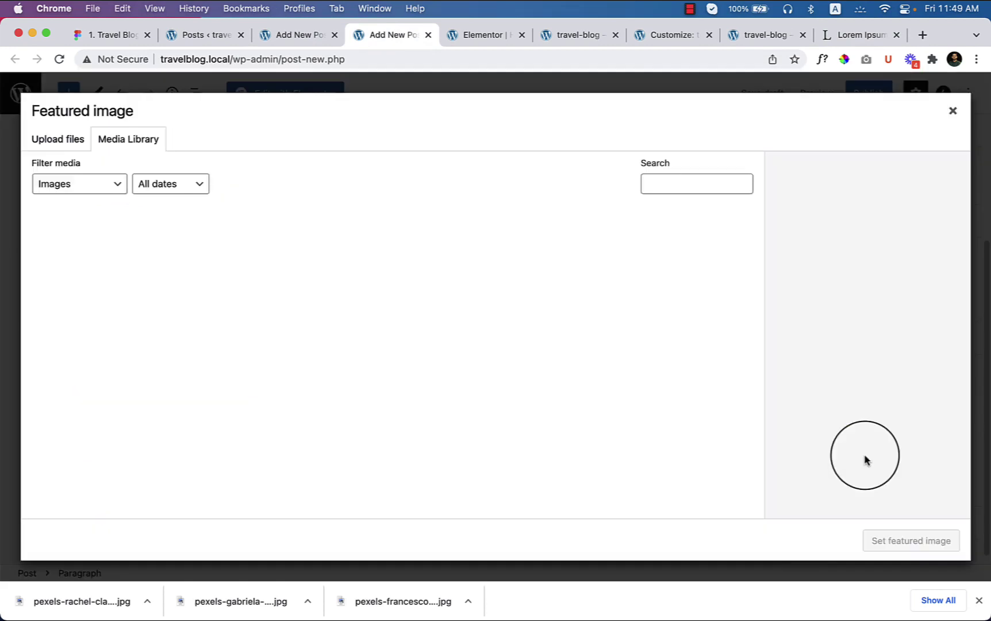
pyautogui.click(80, 254)
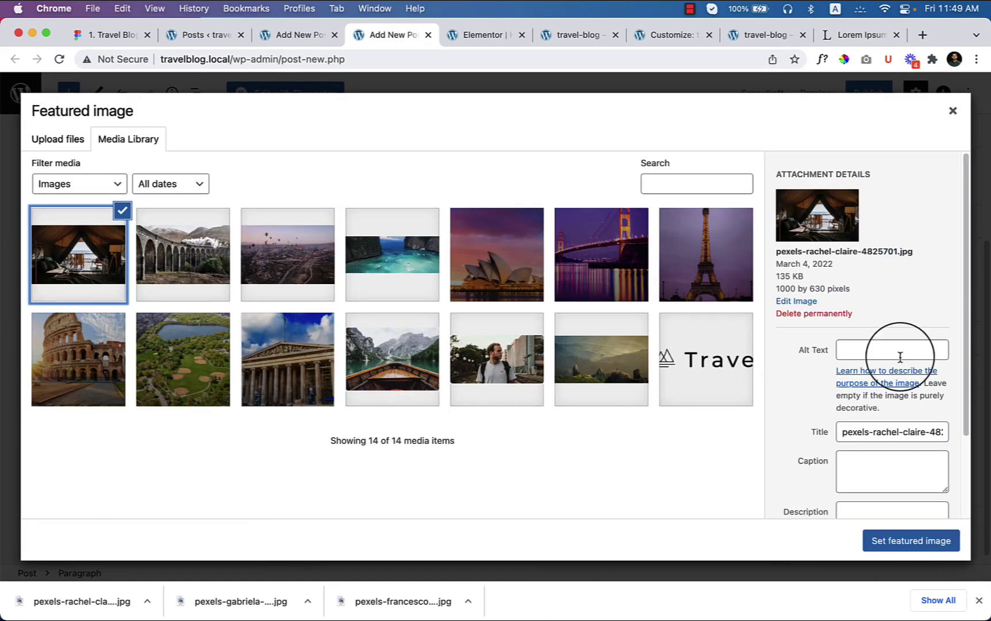
pyautogui.click(900, 356)
pyautogui.write('image')
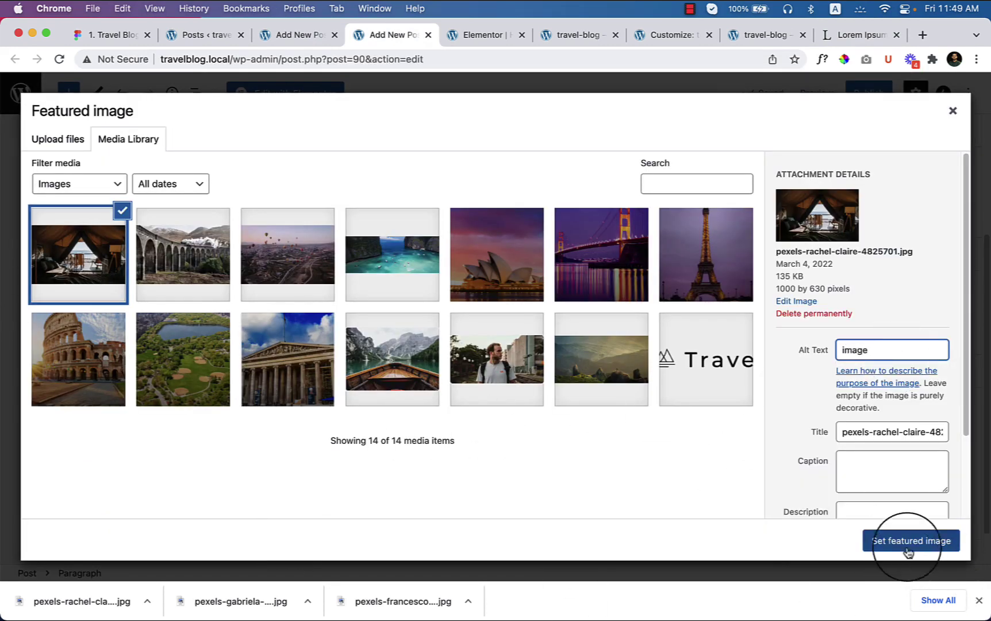
pyautogui.click(896, 540)
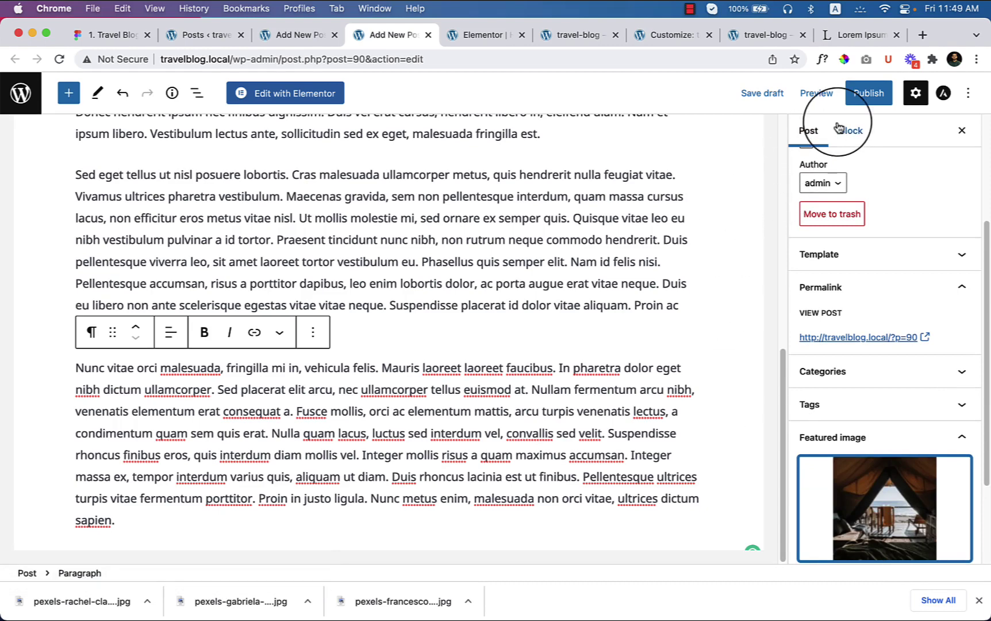
# Publish the "Make money while travelling!" post and check the three posts in the posts list
pyautogui.click(869, 108)
pyautogui.click(855, 96)
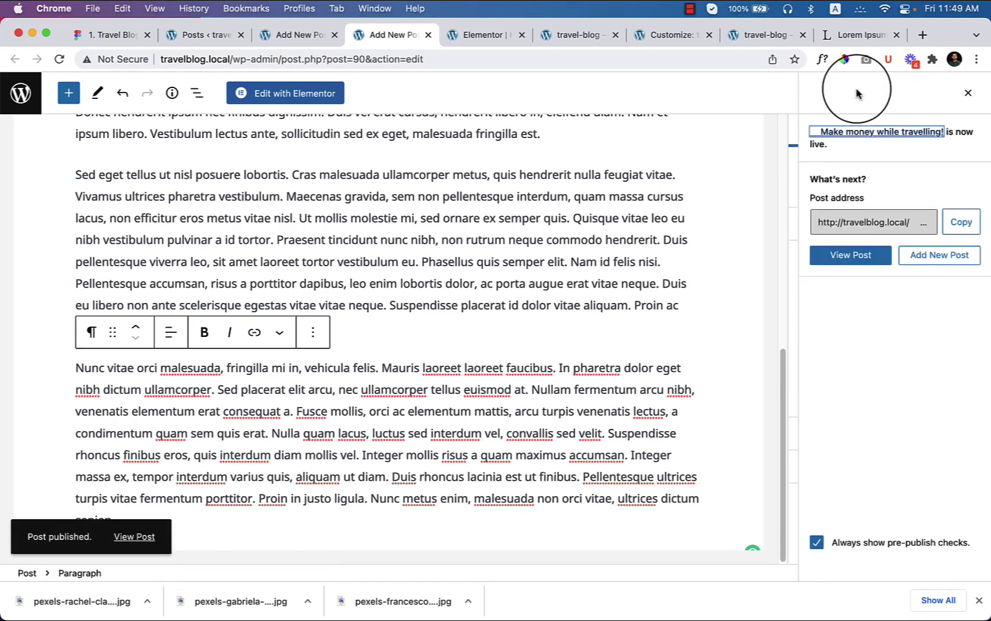
pyautogui.click(188, 35)
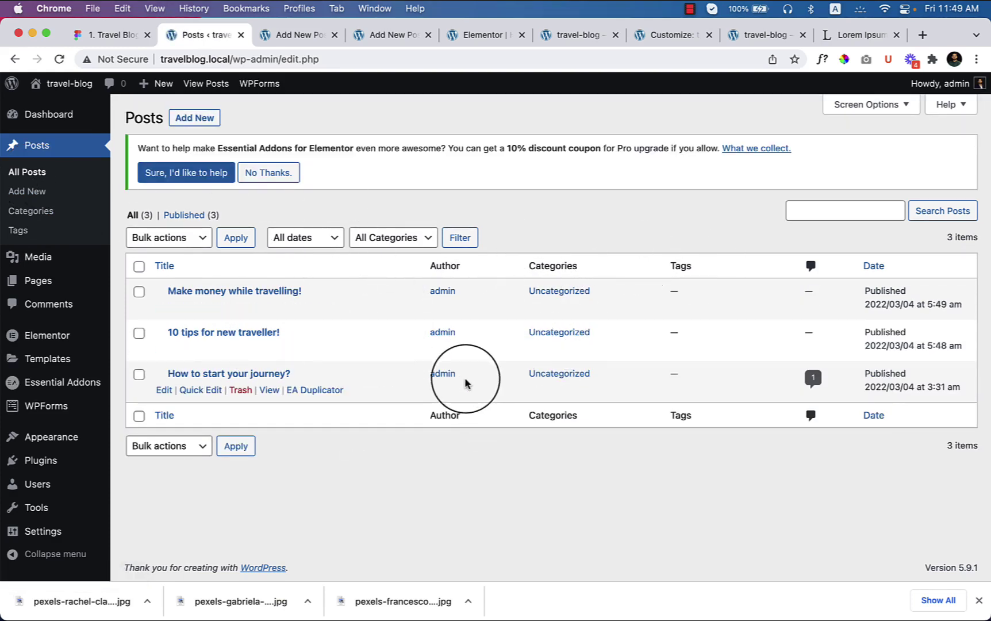
# Close the two finished post editors and reload the Home page in the Elementor editor
pyautogui.click(317, 36)
pyautogui.click(334, 35)
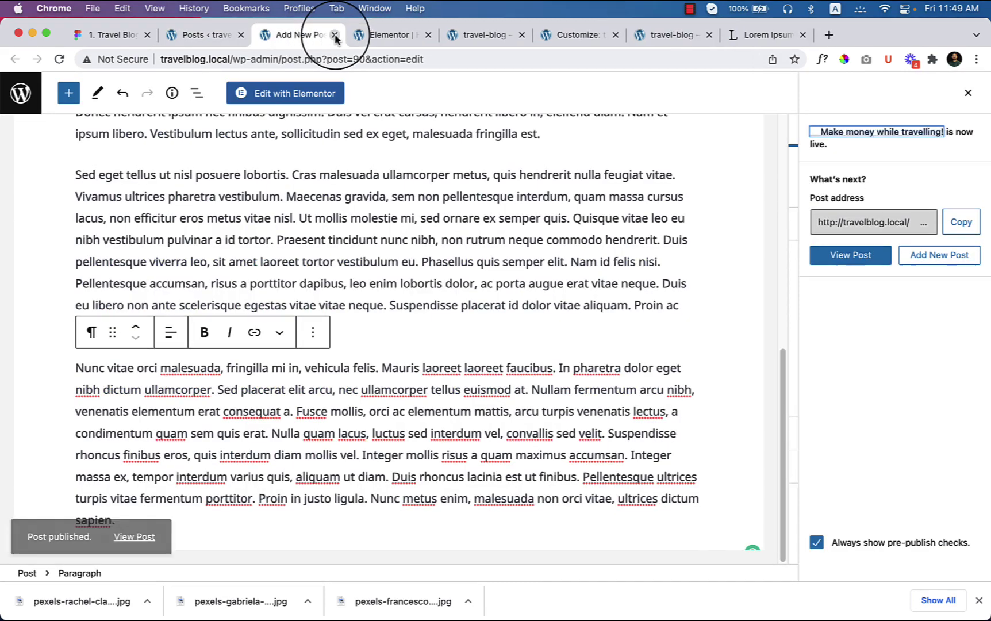
pyautogui.click(334, 35)
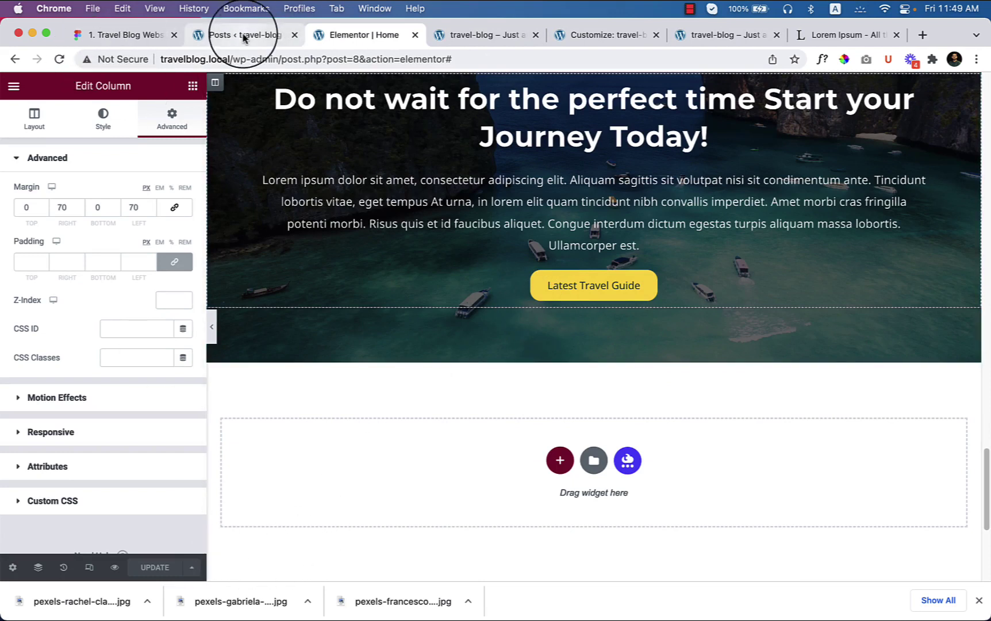
pyautogui.click(58, 59)
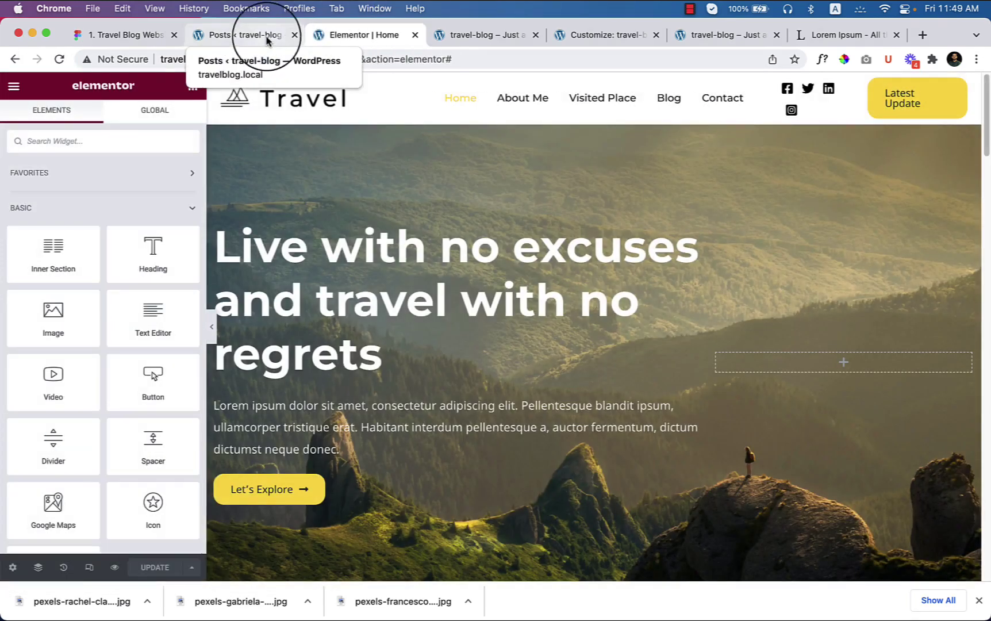
# Copy the section heading text "Latest Posts and Guides" from the Figma travel blog design and return to the Home page in Elementor
pyautogui.click(92, 34)
pyautogui.doubleClick(475, 244)
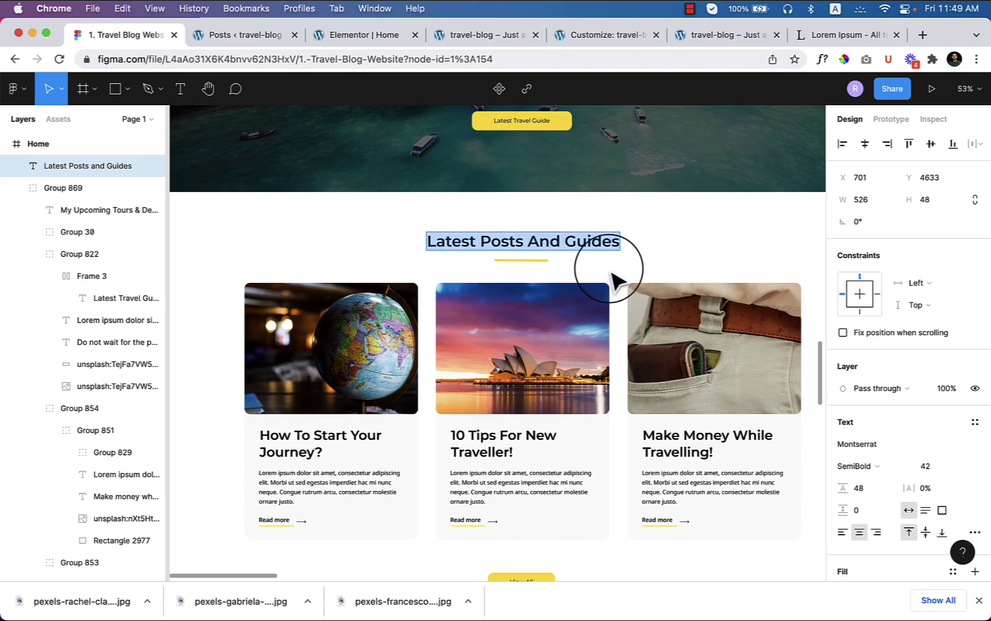
pyautogui.click(356, 36)
# Duplicate the divider under "Places Where I have Visited" and move the copy below the Latest Travel Guide button
pyautogui.scroll(-10, 669, 351)
pyautogui.scroll(-3, 670, 352)
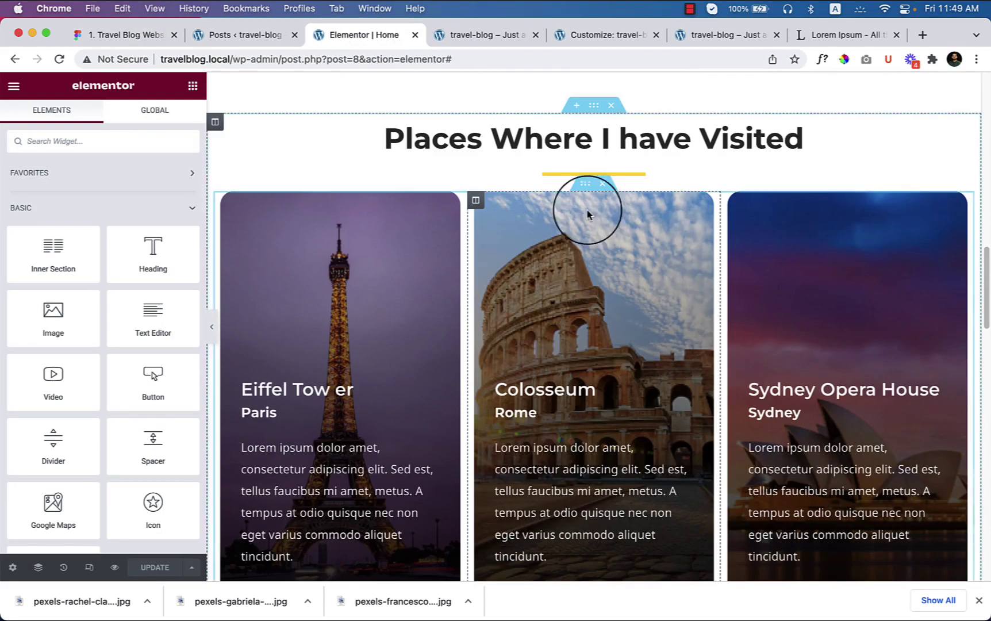
pyautogui.rightClick(964, 131)
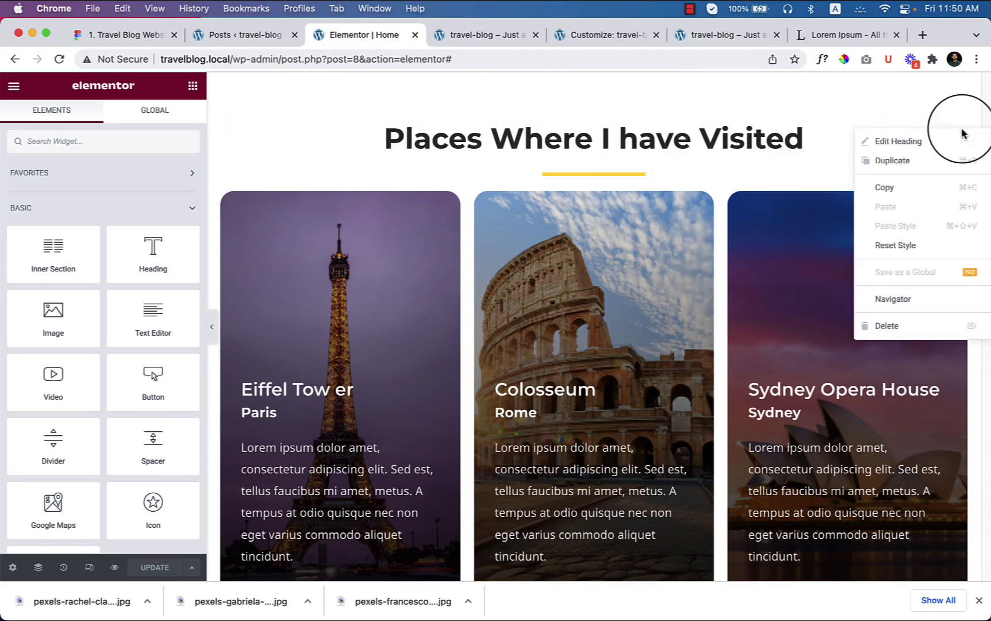
pyautogui.click(756, 176)
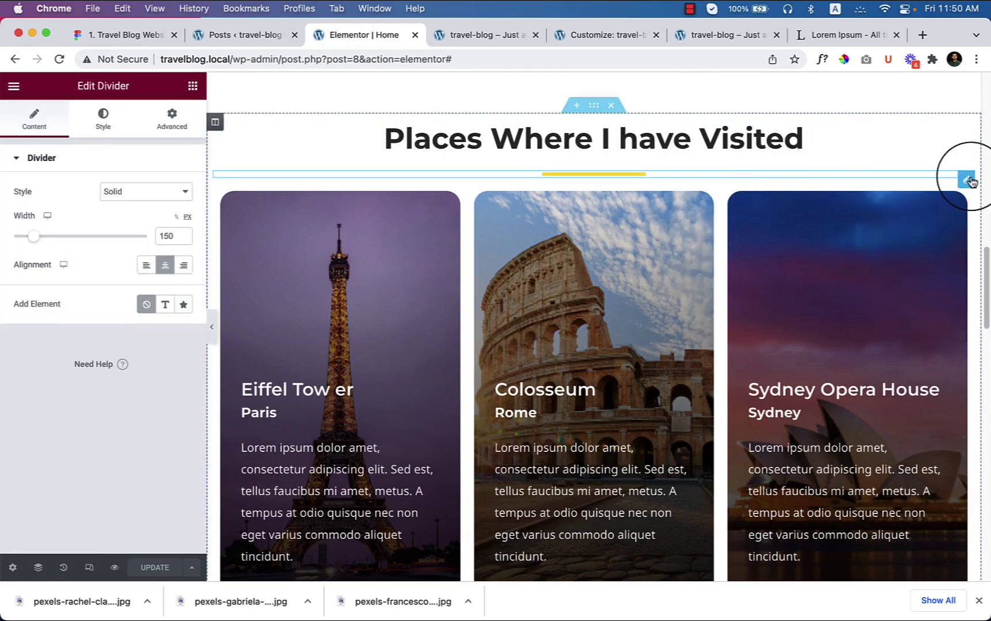
pyautogui.rightClick(967, 177)
pyautogui.click(926, 206)
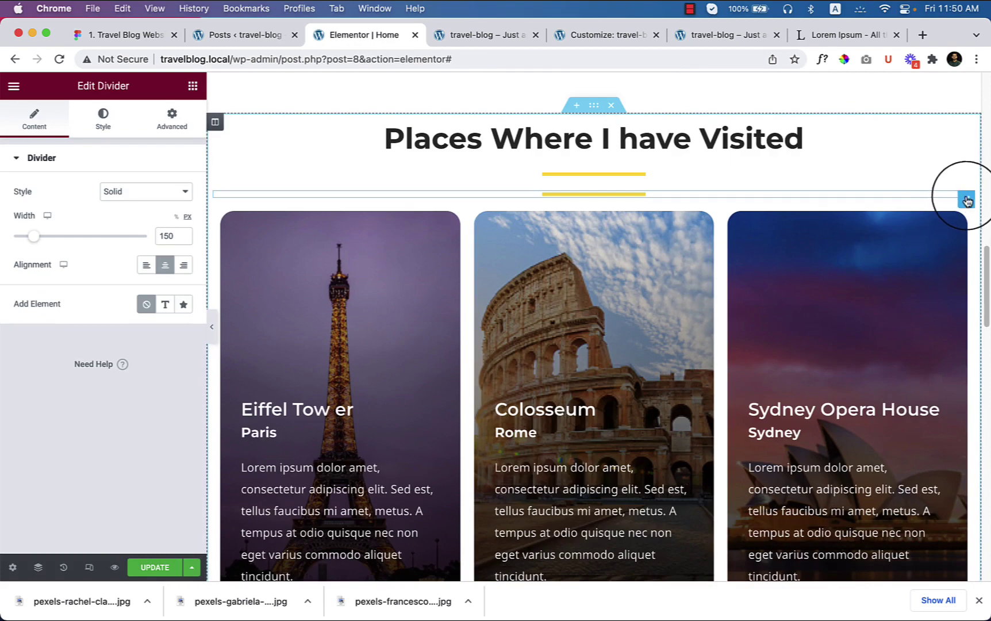
pyautogui.moveTo(966, 199); pyautogui.dragTo(592, 282)
# Add a one-column section below the banner with the centred heading "Latest Posts and Guides" and move the duplicated divider beneath it
pyautogui.click(559, 433)
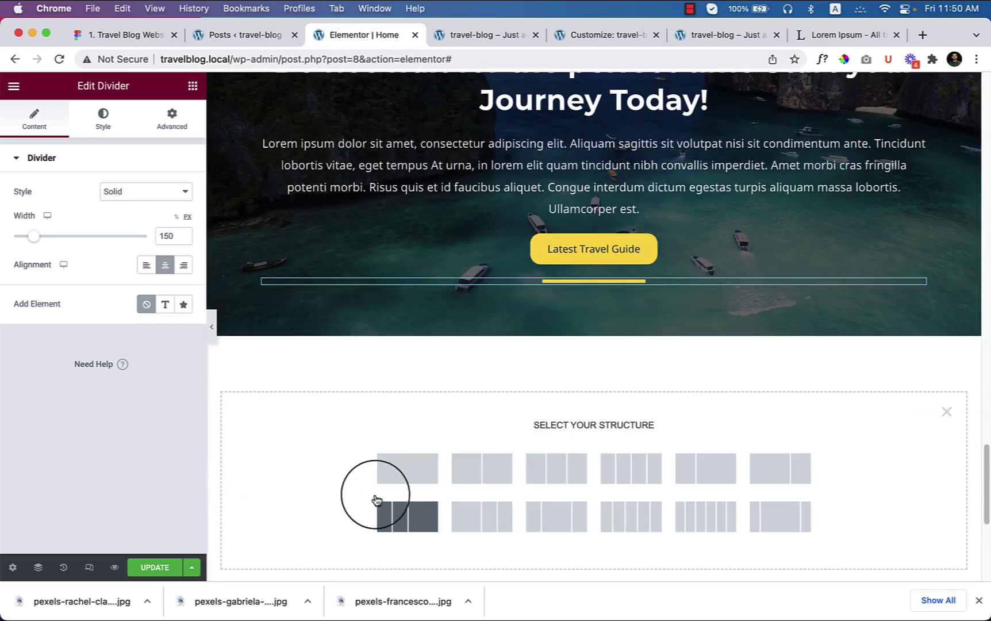
pyautogui.click(389, 485)
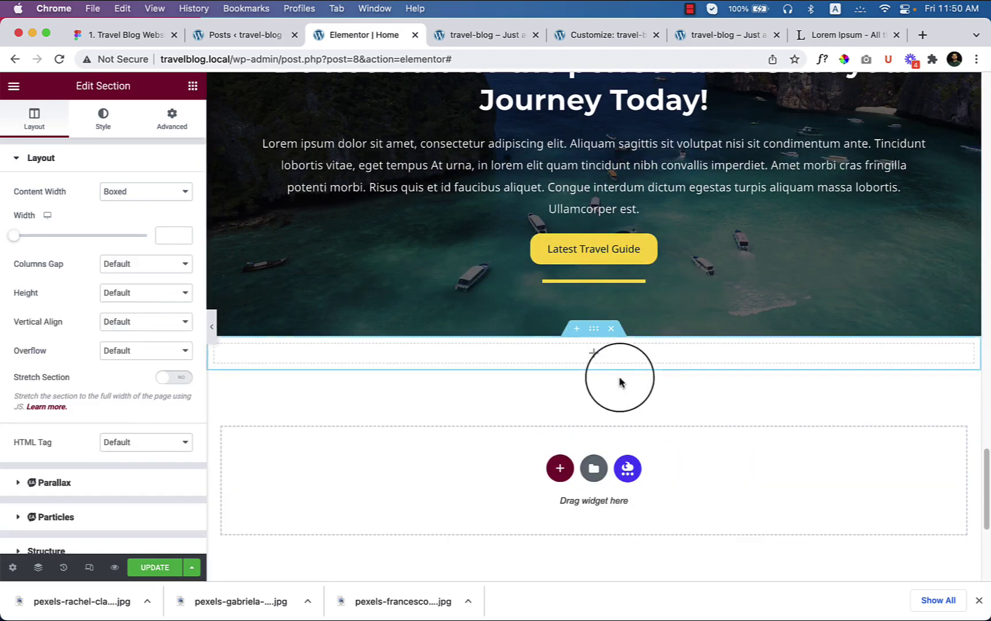
pyautogui.click(593, 353)
pyautogui.moveTo(167, 249); pyautogui.dragTo(573, 349)
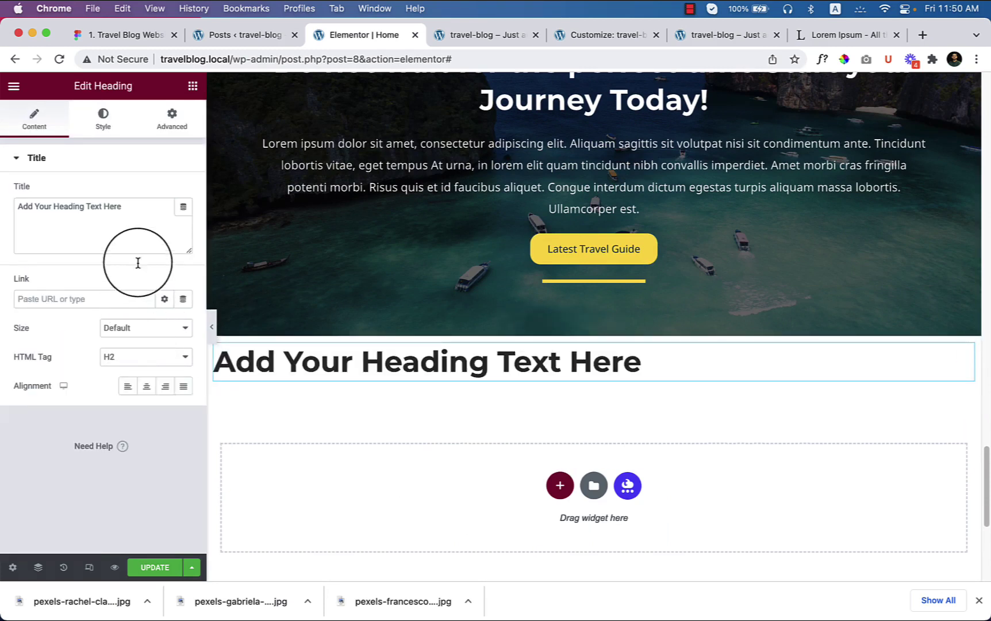
pyautogui.write('Latest Posts and Guides')
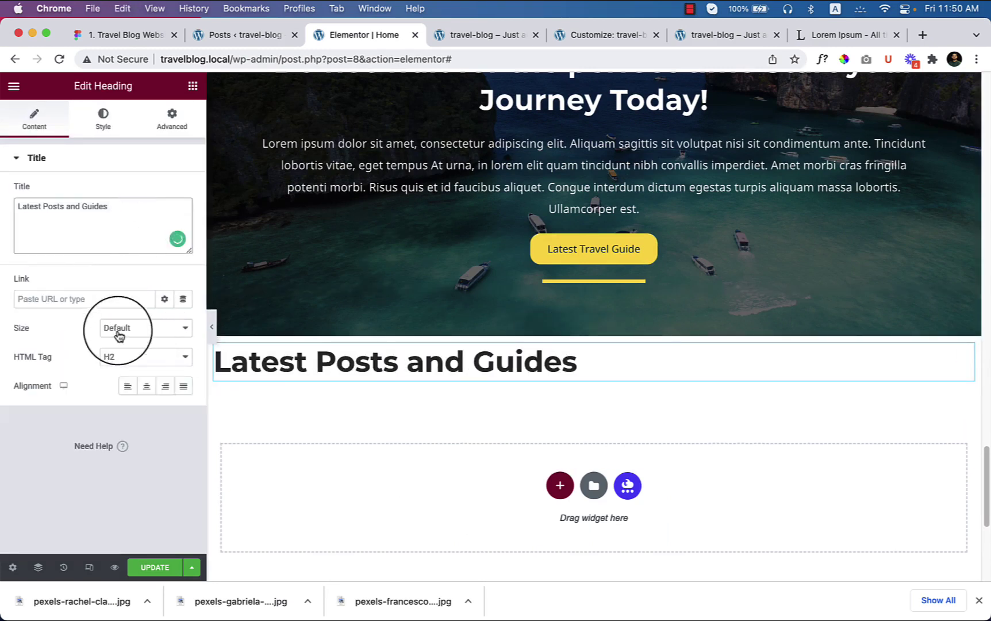
pyautogui.click(147, 386)
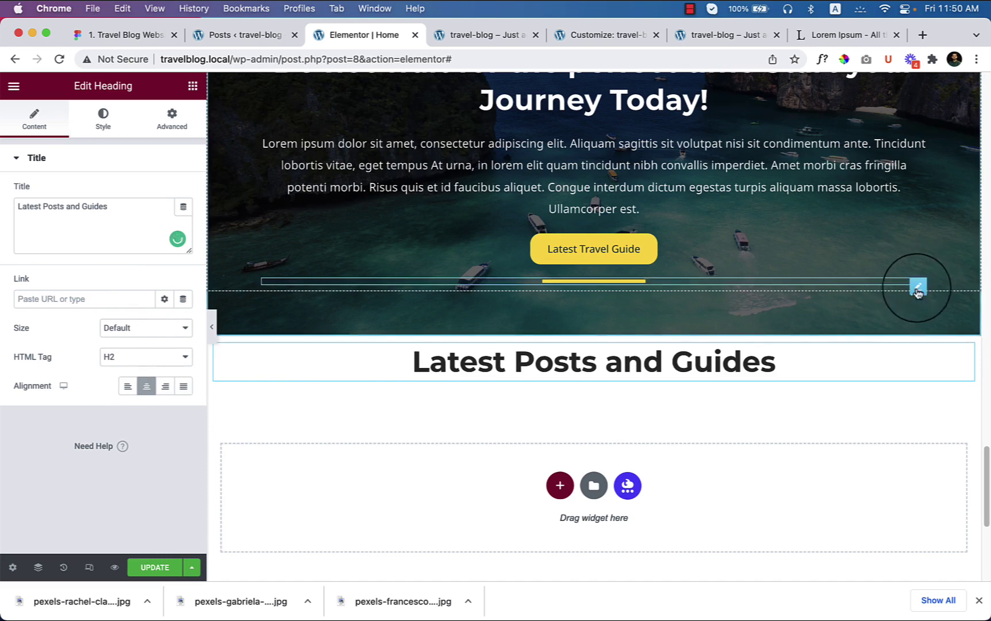
pyautogui.moveTo(917, 285); pyautogui.dragTo(595, 381)
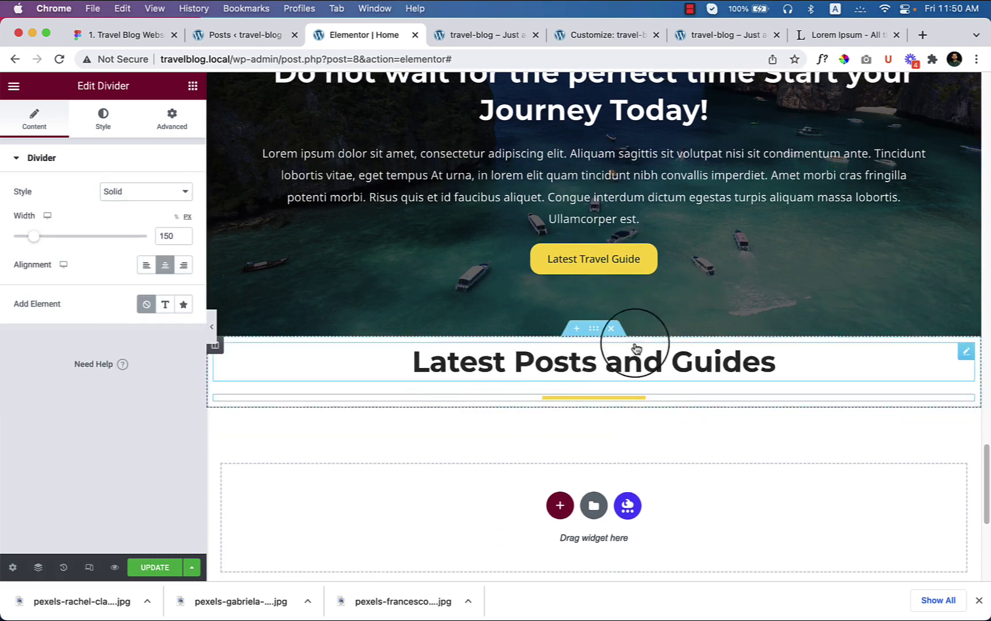
# Unlink the padding values of the Latest Posts and Guides section and set its top and bottom padding to 70 px
pyautogui.click(594, 328)
pyautogui.click(160, 131)
pyautogui.click(174, 262)
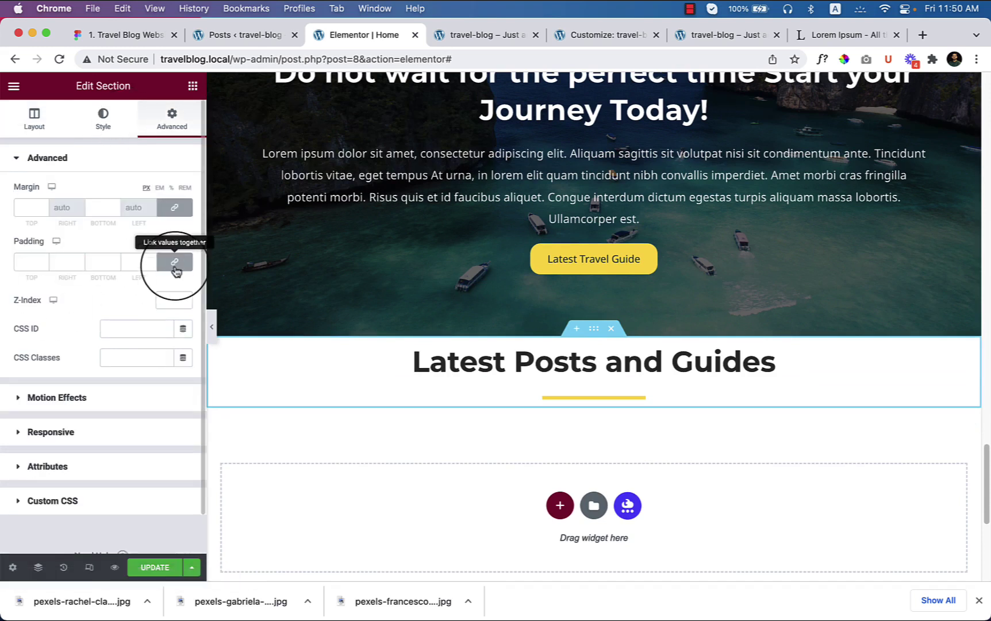
pyautogui.click(19, 277)
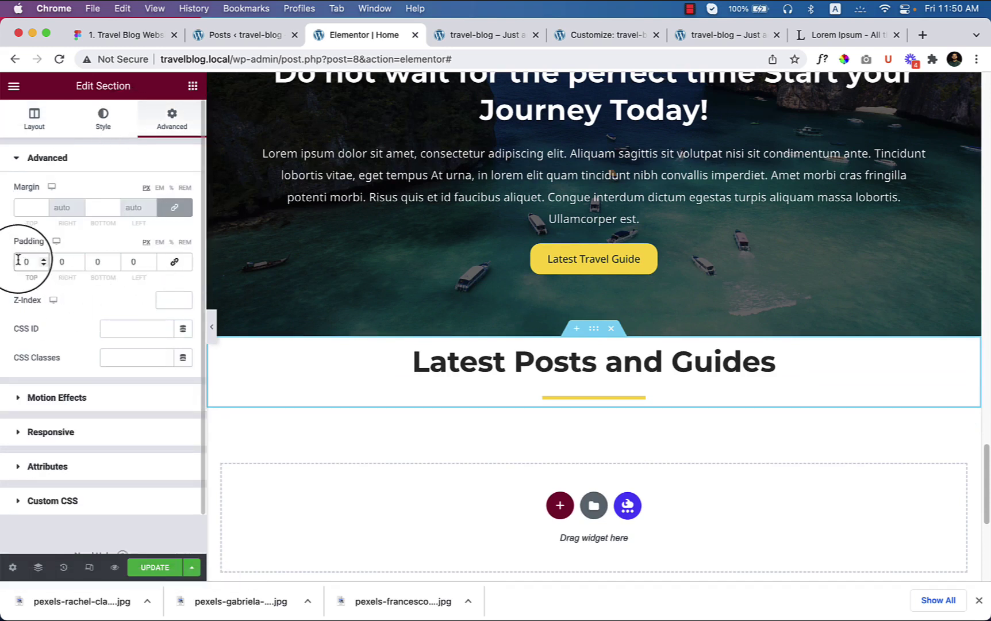
pyautogui.write('120')
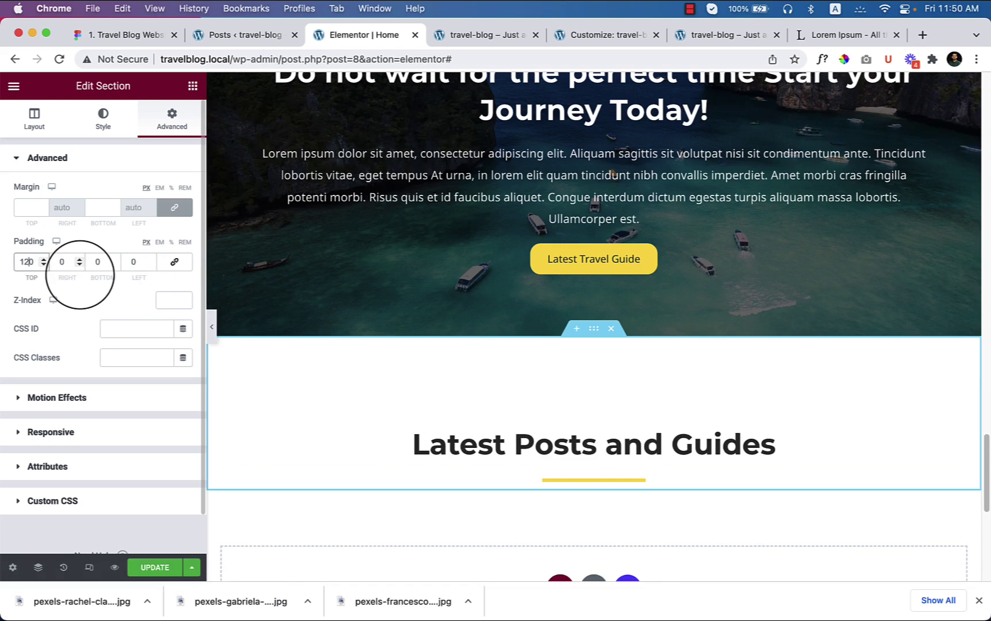
pyautogui.press('BackSpace')
pyautogui.press('BackSpace')
pyautogui.press('BackSpace')
pyautogui.write('0')
pyautogui.press('Left')
pyautogui.write('9')
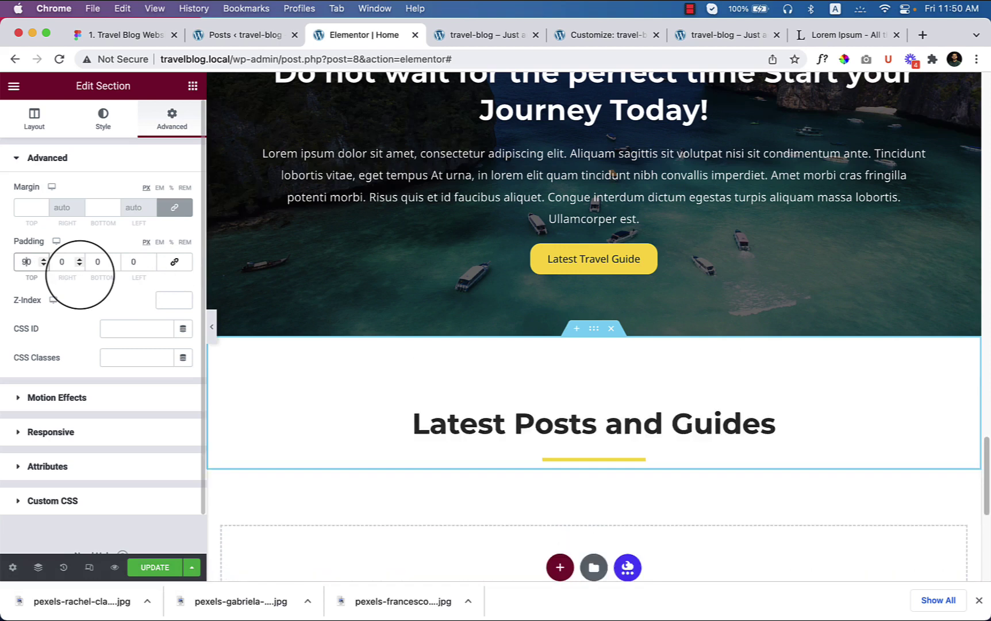
pyautogui.press('BackSpace')
pyautogui.write('7')
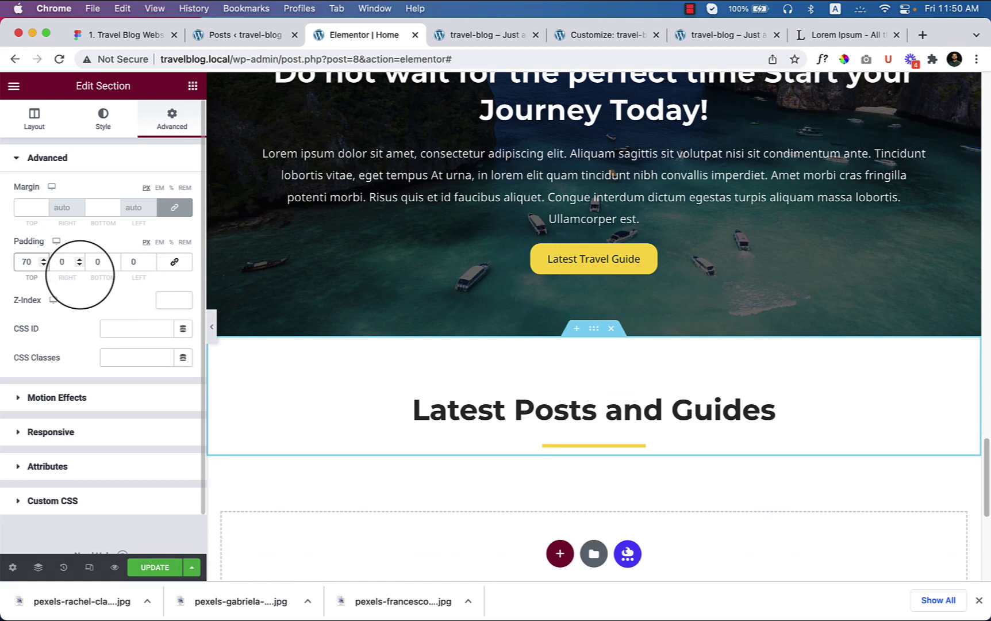
pyautogui.click(92, 262)
pyautogui.write('7')
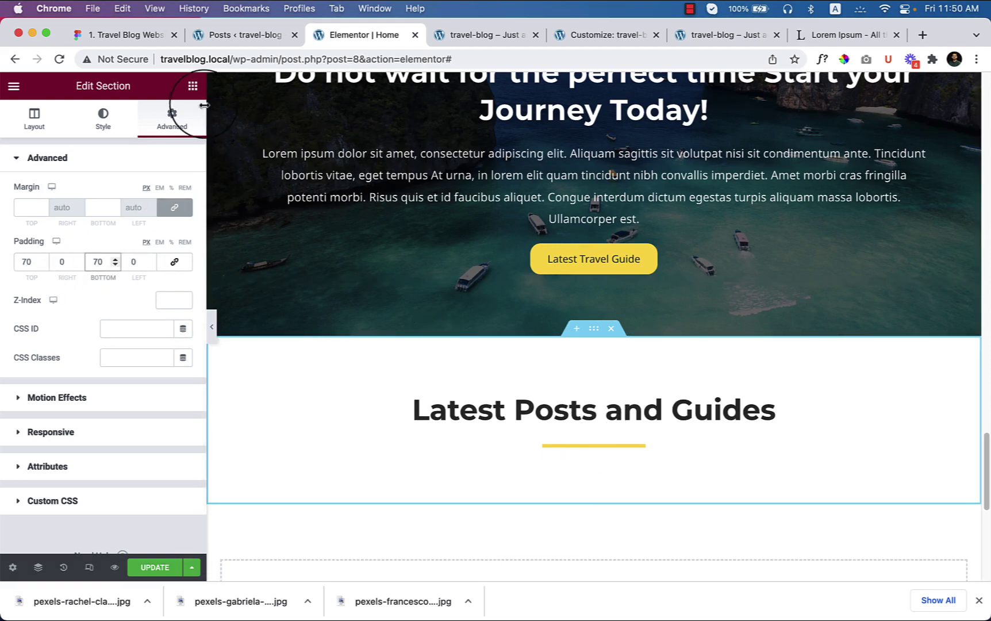
# Search the widgets for "post" and place a Post Grid below the divider in the Latest Posts and Guides section
pyautogui.click(193, 89)
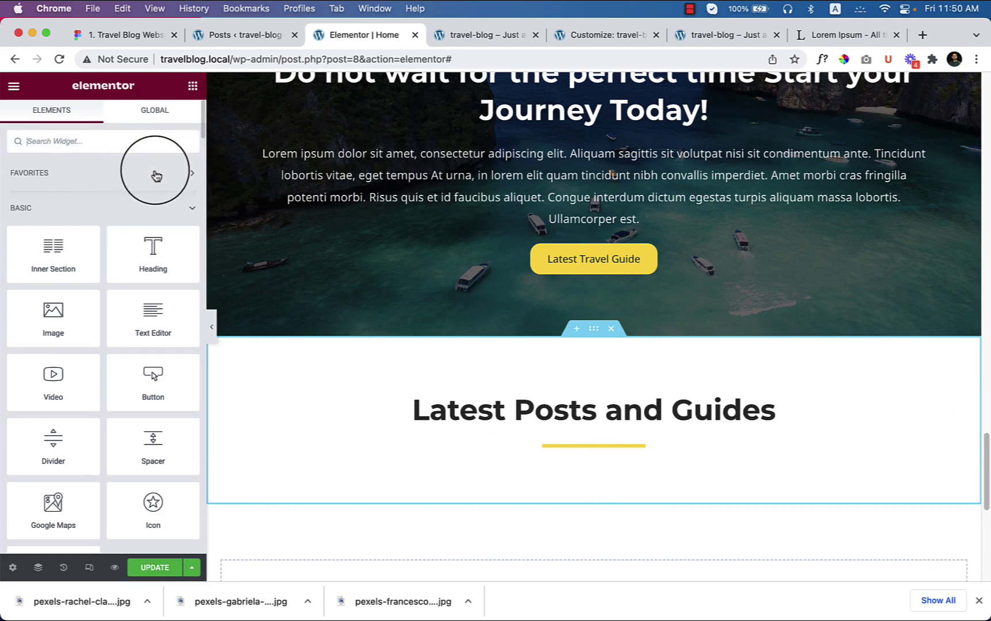
pyautogui.write('post')
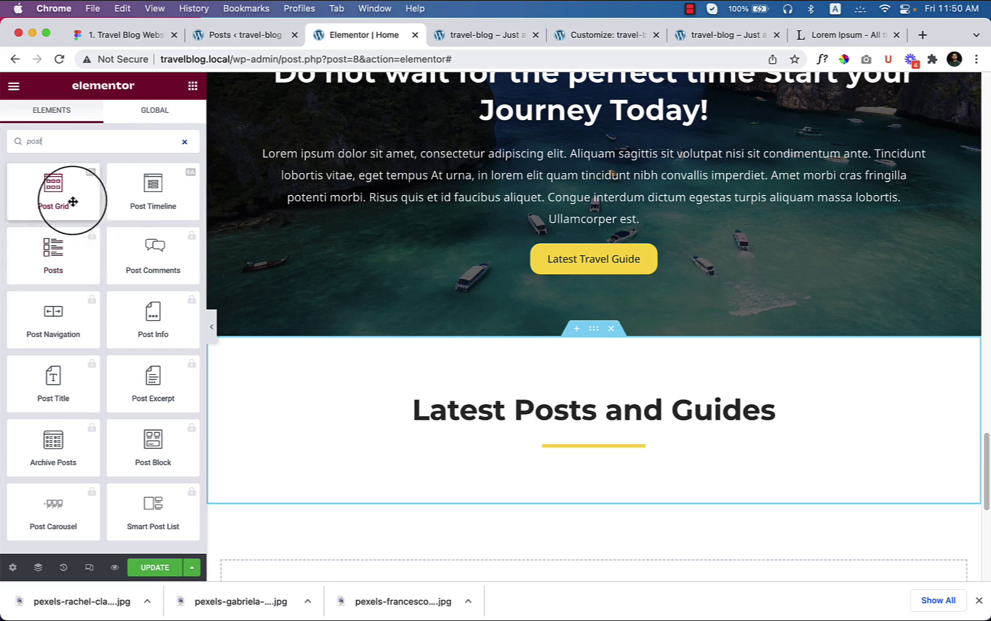
pyautogui.moveTo(73, 199); pyautogui.dragTo(611, 449)
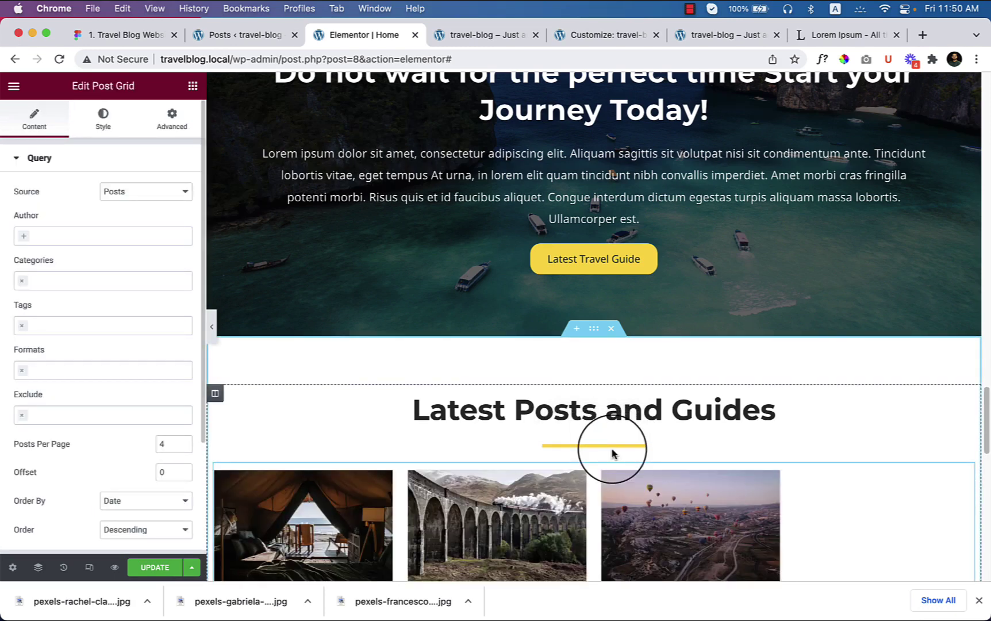
pyautogui.scroll(-6, 656, 500)
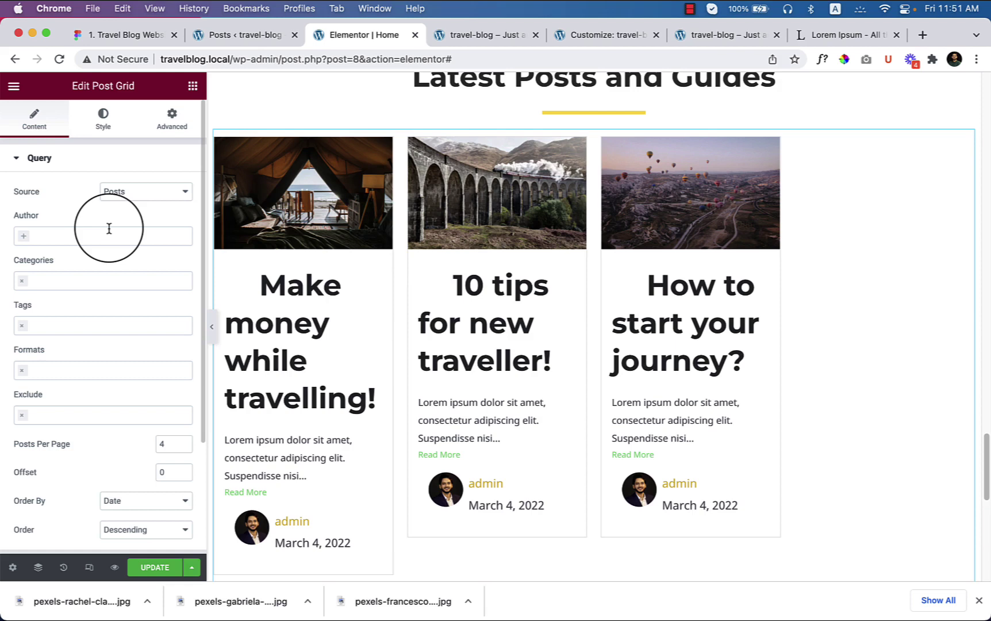
# Limit the post grid to 3 posts per page and keep Posts as its source
pyautogui.click(183, 448)
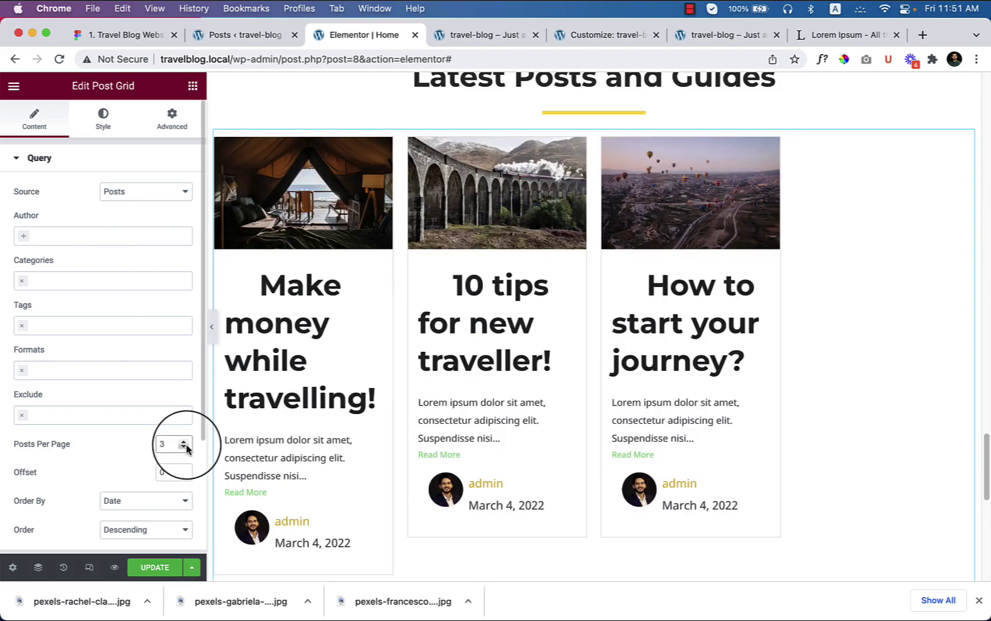
pyautogui.click(109, 193)
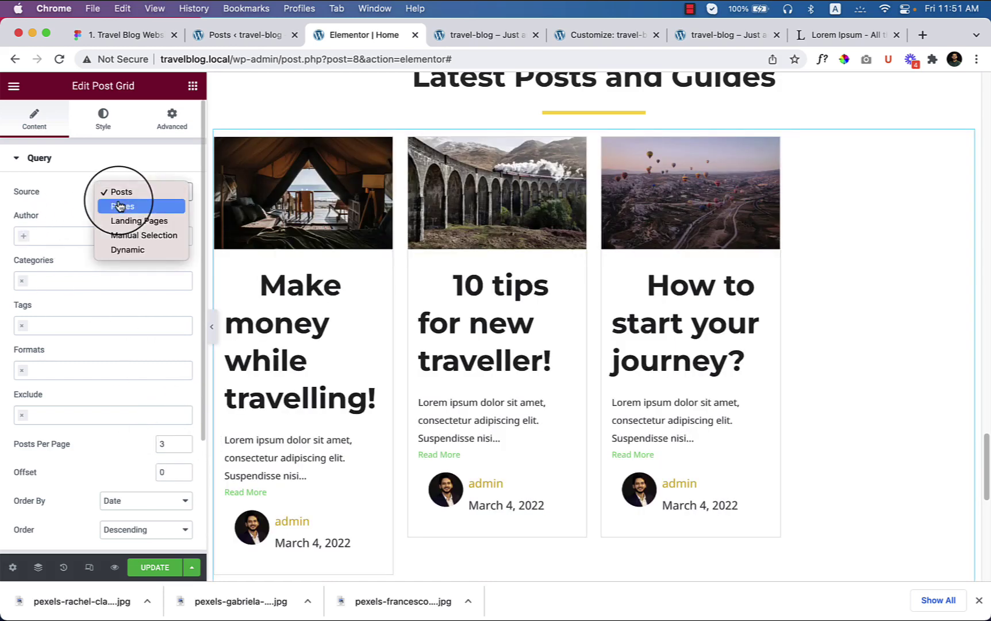
pyautogui.click(80, 196)
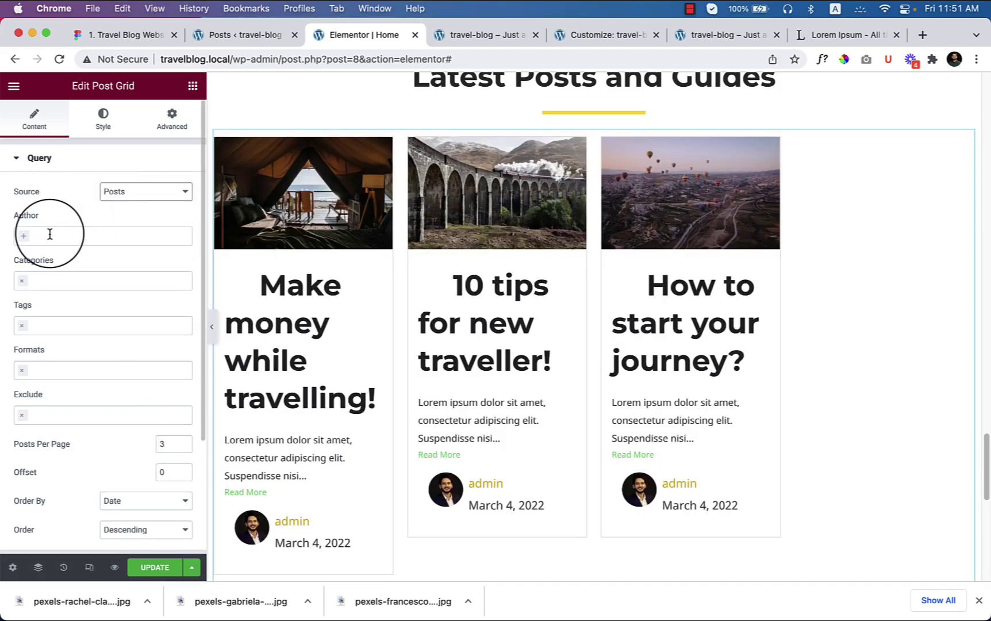
# Arrange the post grid in 3 columns with the Grid layout, keeping the Default (Lite) template
pyautogui.scroll(-5, 57, 242)
pyautogui.click(49, 428)
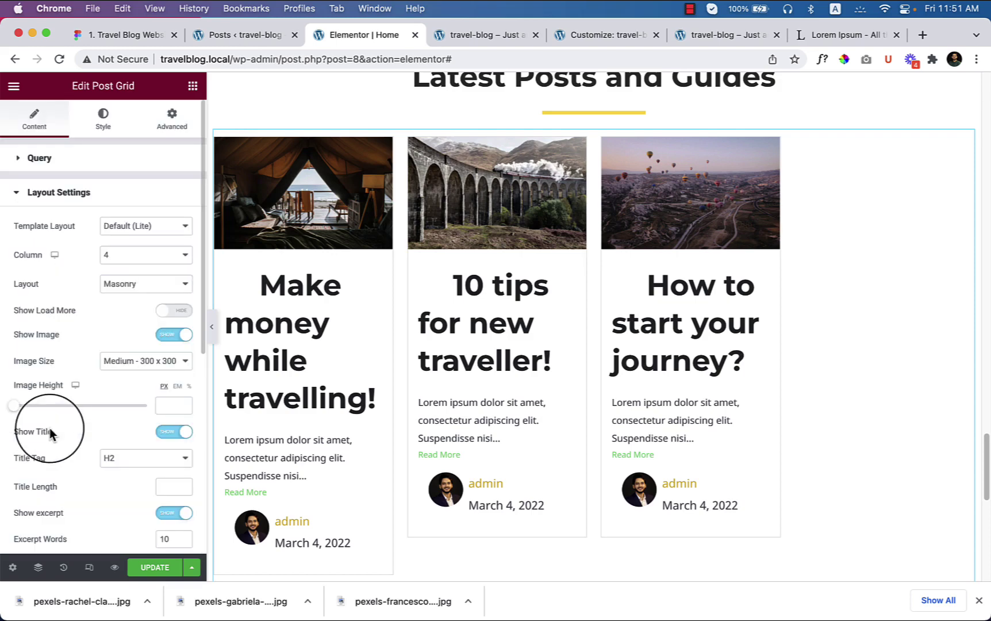
pyautogui.click(137, 255)
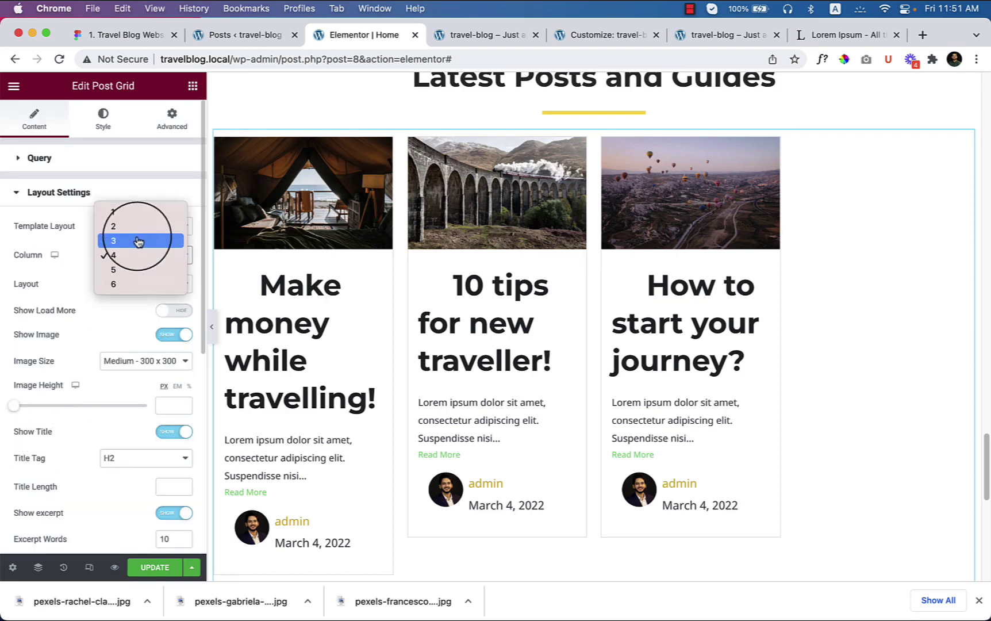
pyautogui.click(138, 241)
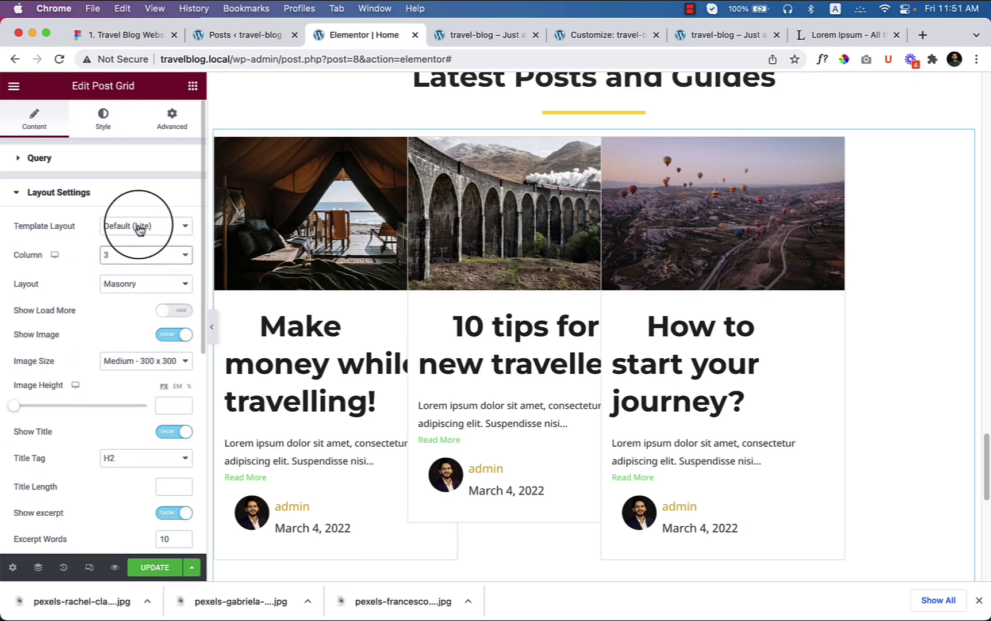
pyautogui.click(138, 227)
pyautogui.click(75, 249)
pyautogui.click(110, 282)
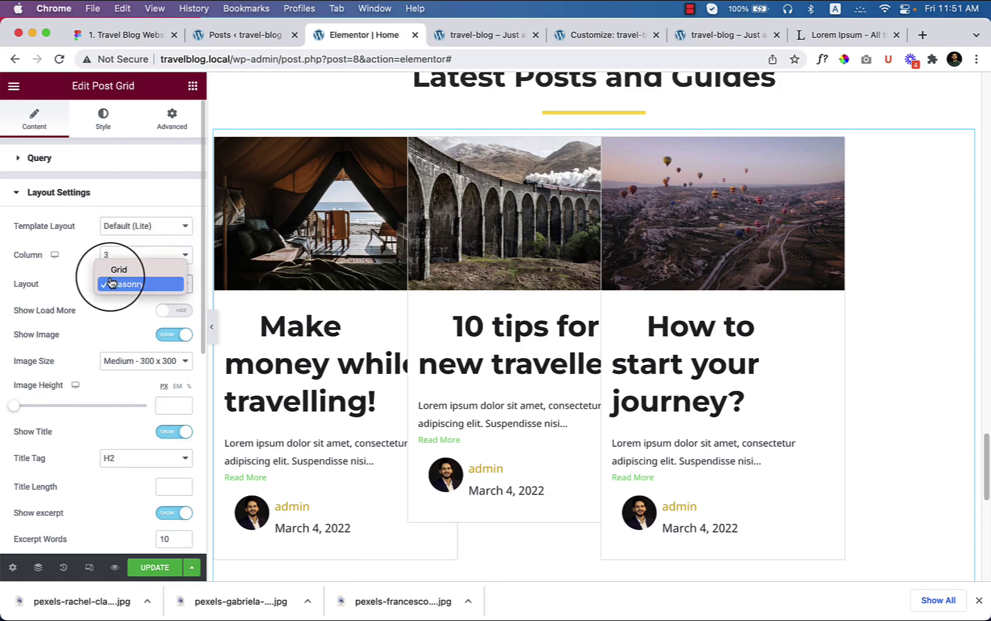
pyautogui.click(119, 276)
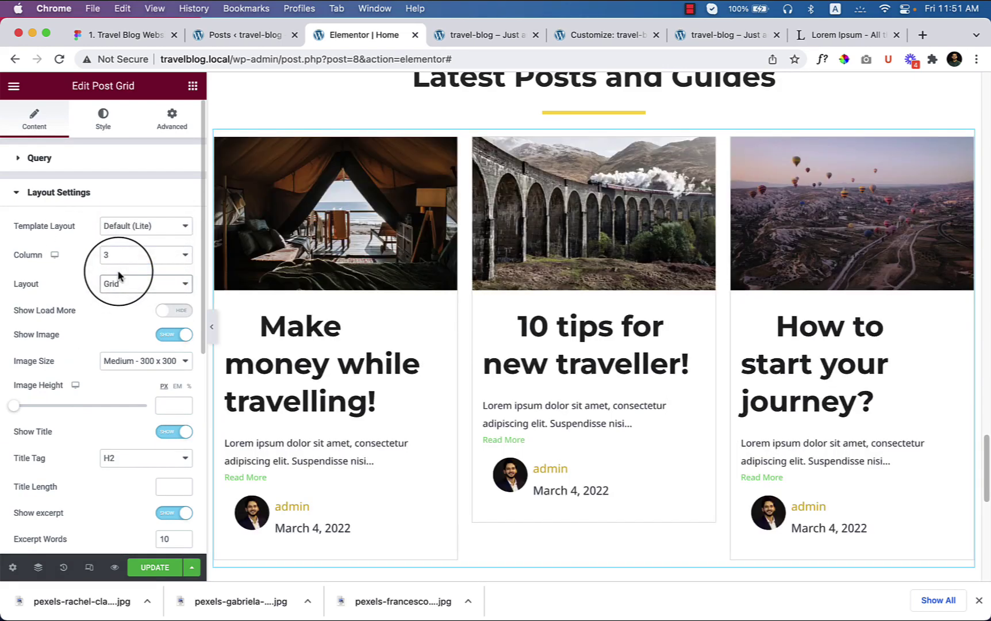
# Turn on Show Load More for the post grid and keep H2 as the title tag
pyautogui.click(180, 311)
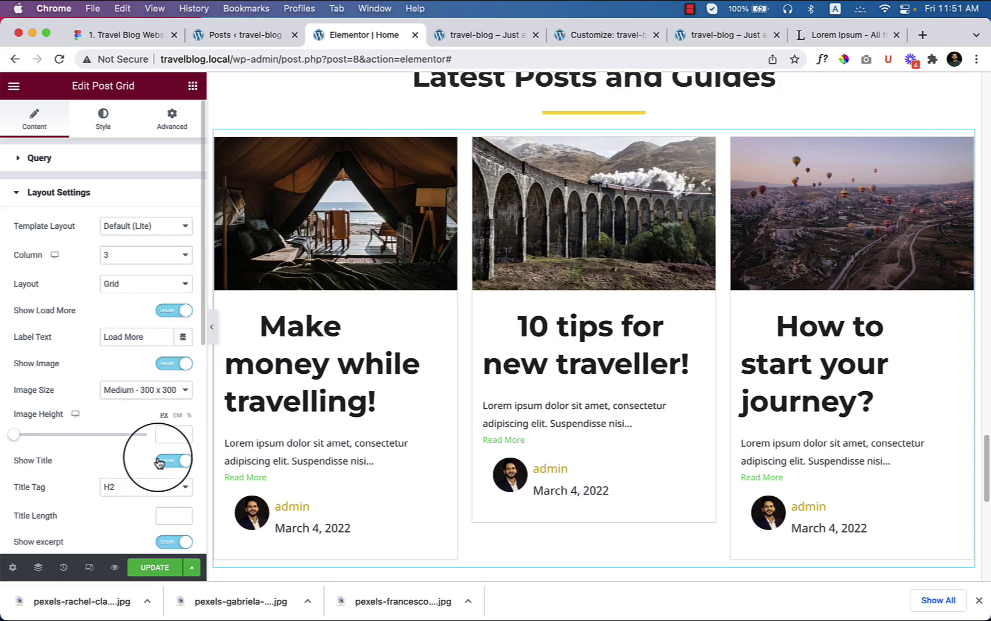
pyautogui.click(129, 492)
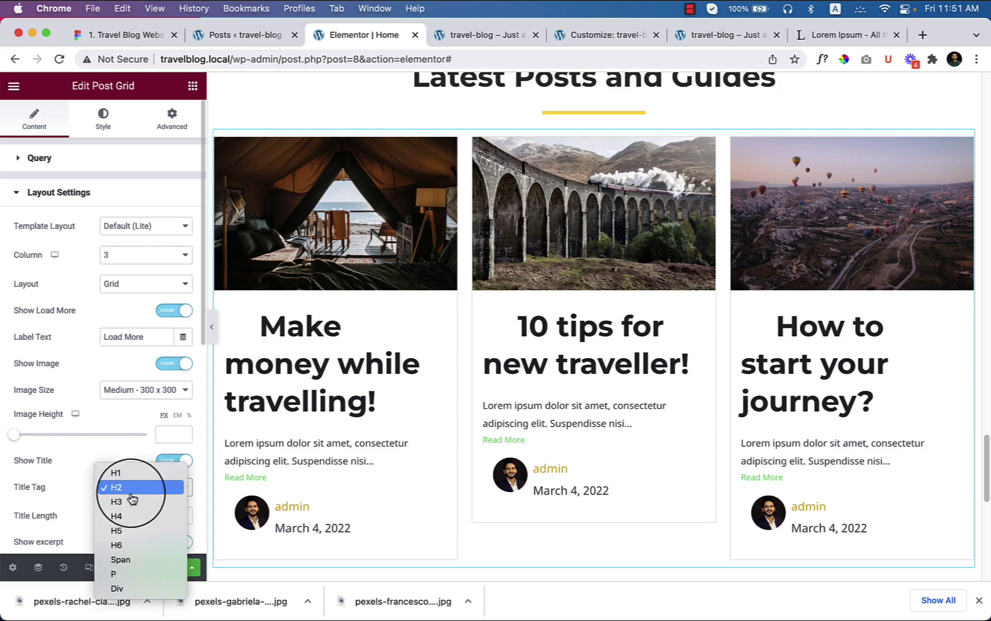
pyautogui.click(78, 468)
# Set the post grid's excerpt length to 20 words
pyautogui.scroll(-2, 117, 514)
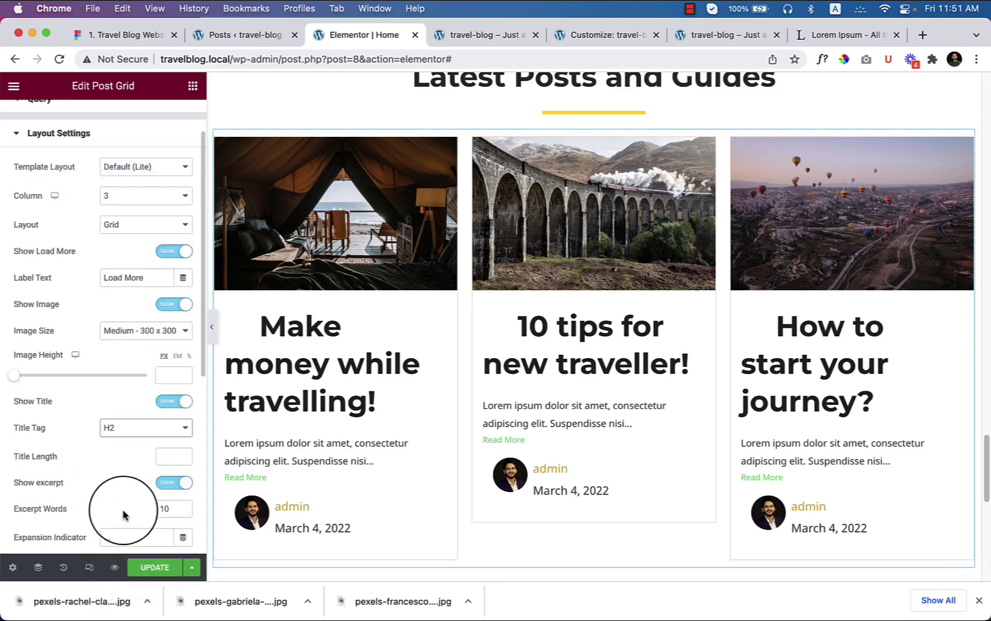
pyautogui.scroll(-2, 77, 505)
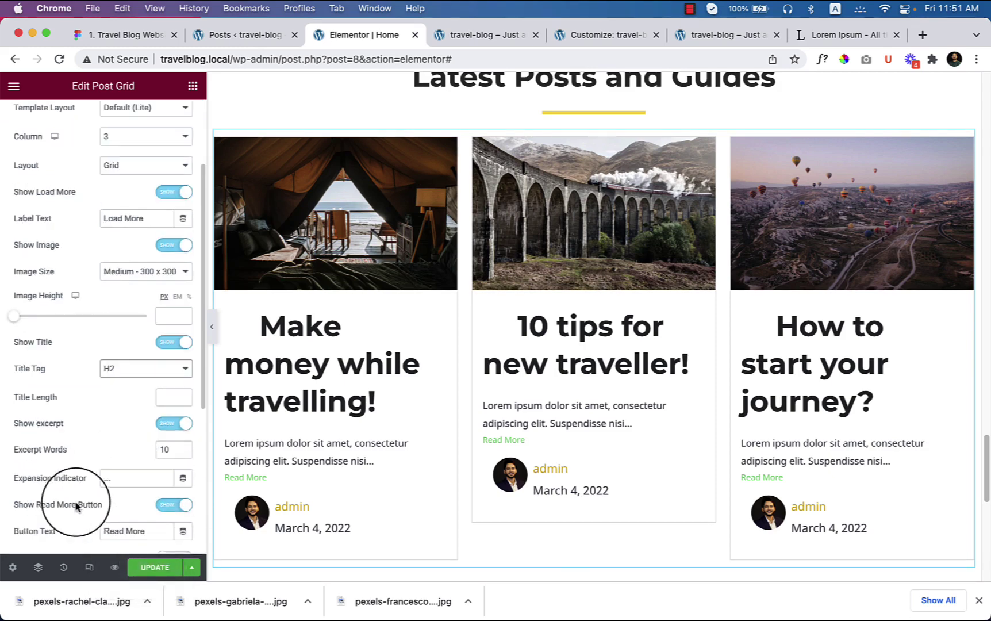
pyautogui.click(165, 451)
pyautogui.write('6')
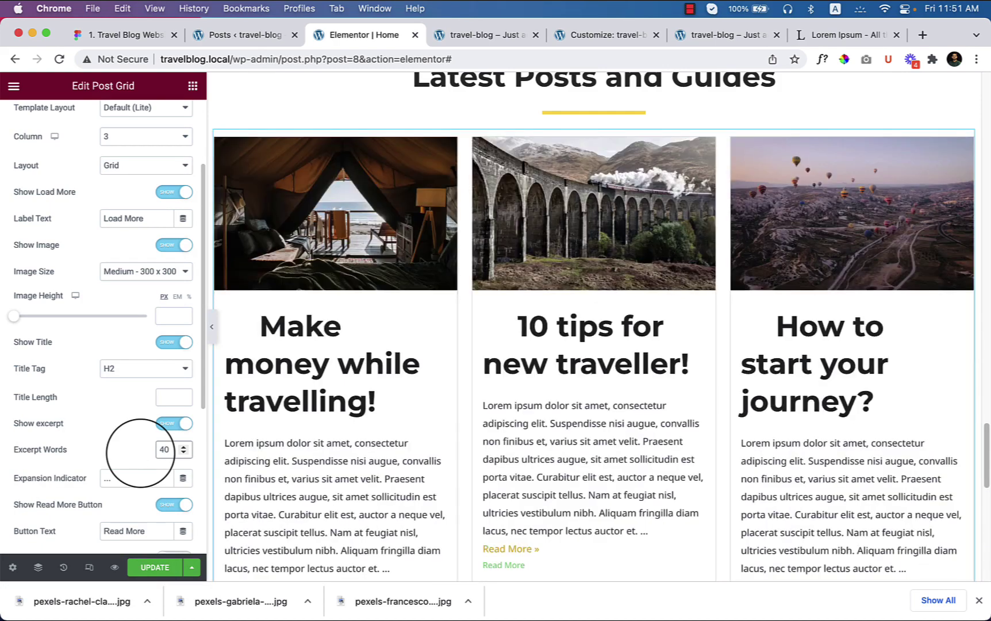
pyautogui.press('BackSpace')
pyautogui.write('2')
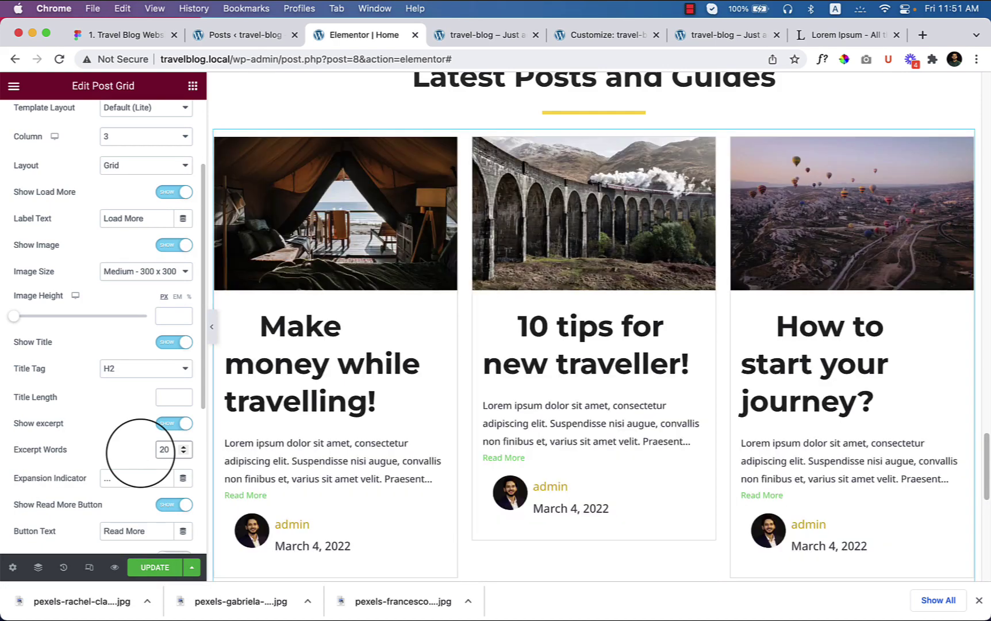
# Increase the post grid's excerpt length to 25 words
pyautogui.press('Up')
pyautogui.press('Up')
pyautogui.press('Up')
pyautogui.press('Up')
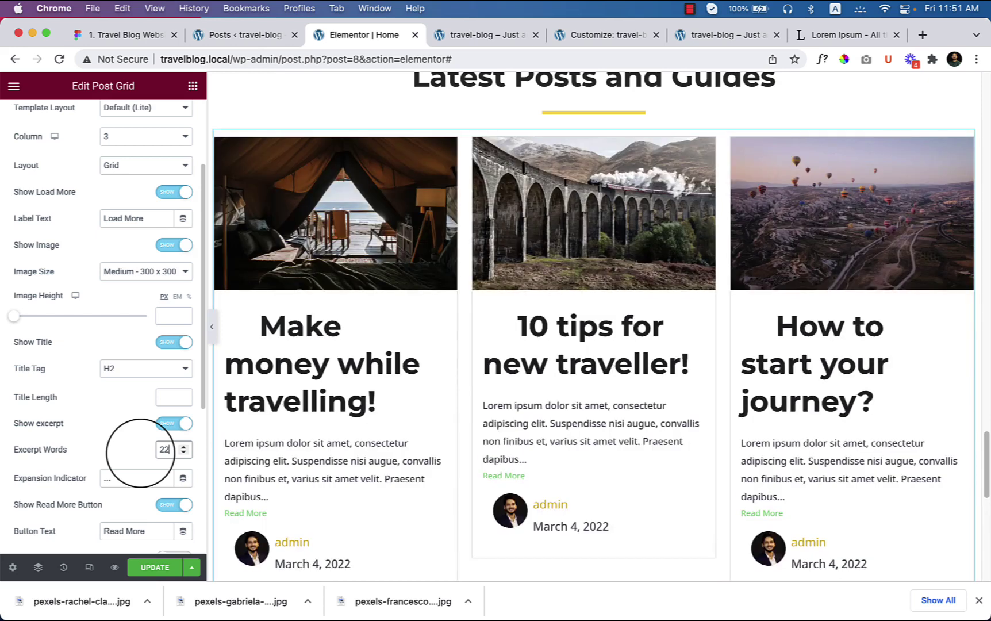
pyautogui.press('Up')
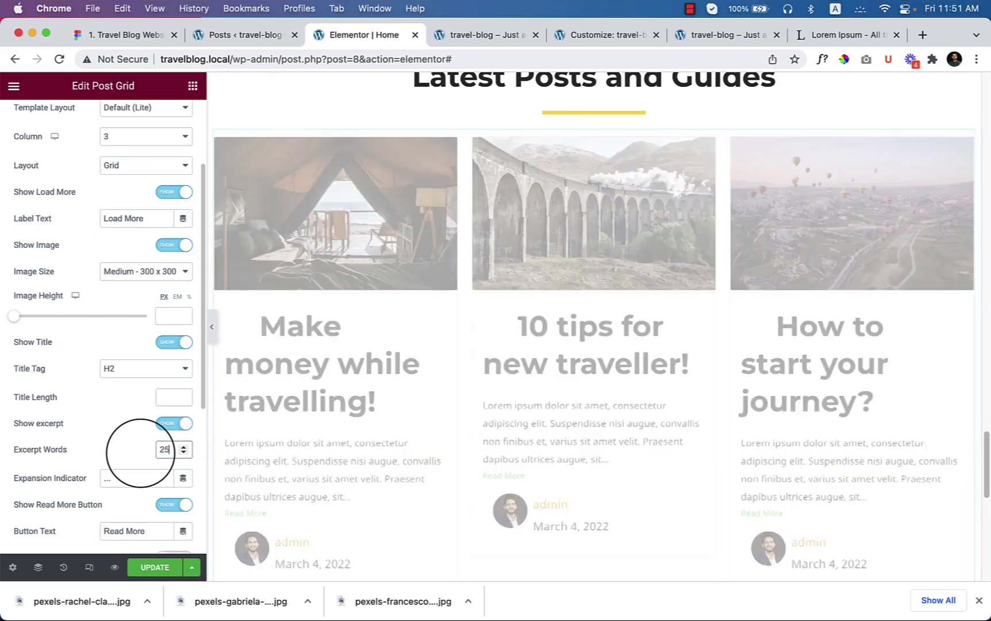
# Hide the meta information on the post grid's cards and look over its link options
pyautogui.scroll(-4, 117, 393)
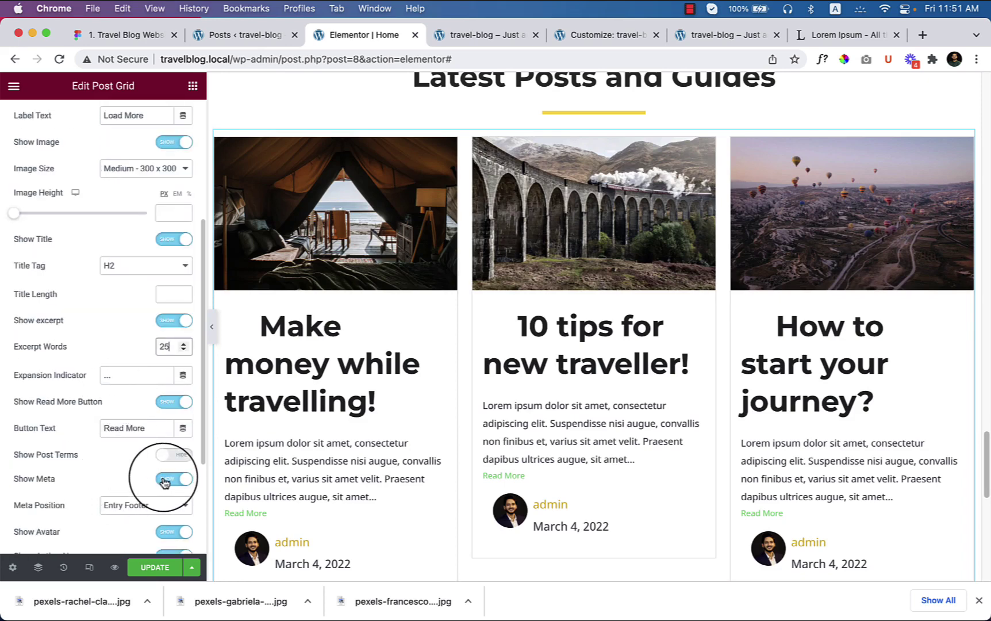
pyautogui.click(164, 483)
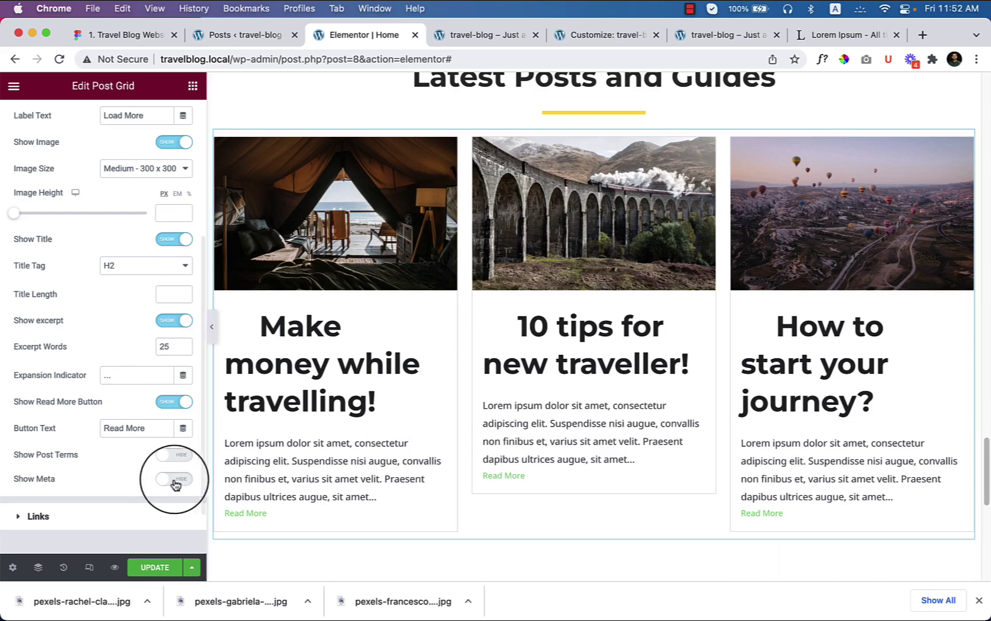
pyautogui.click(80, 515)
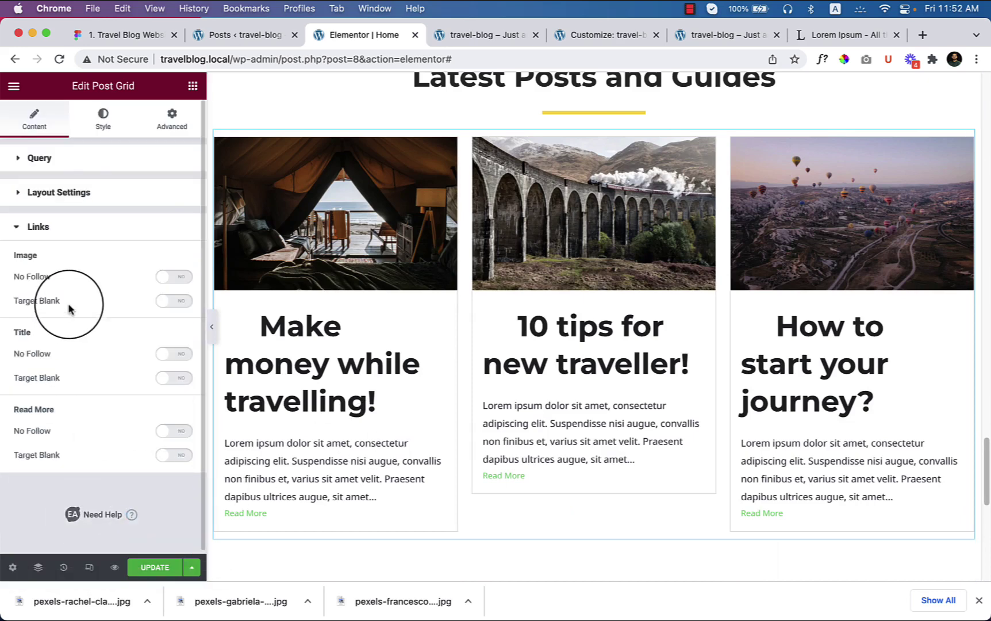
pyautogui.click(69, 195)
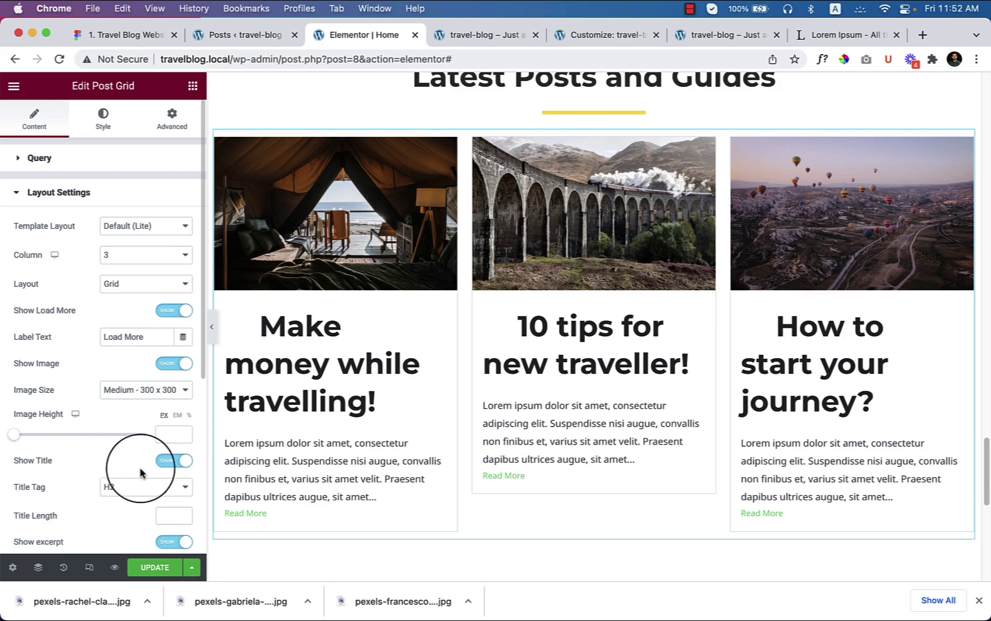
pyautogui.scroll(-5, 118, 500)
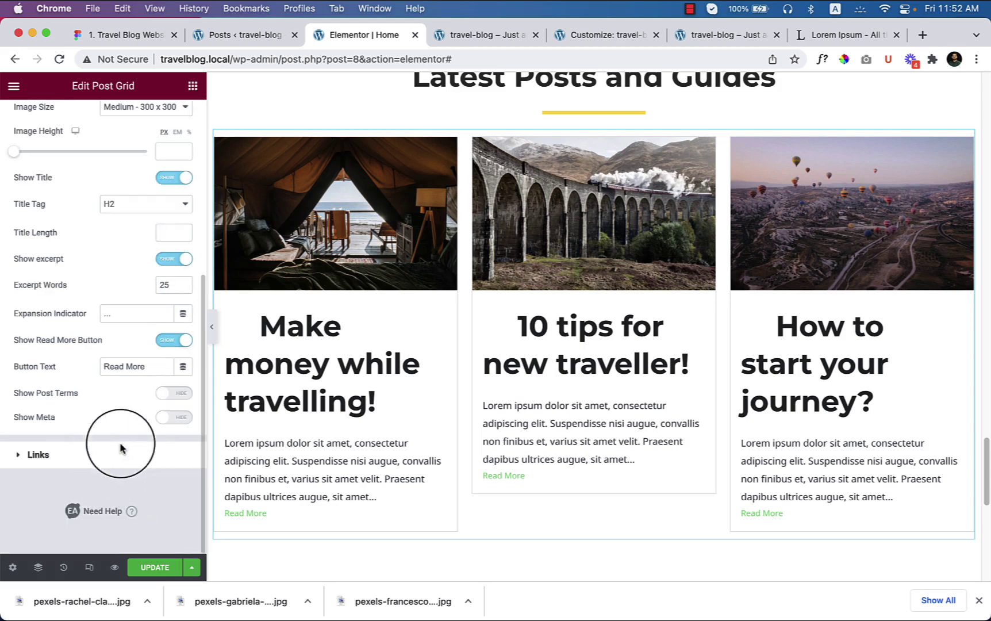
# Try an image height of 115 px on the post grid and clear the value again
pyautogui.scroll(2, 112, 351)
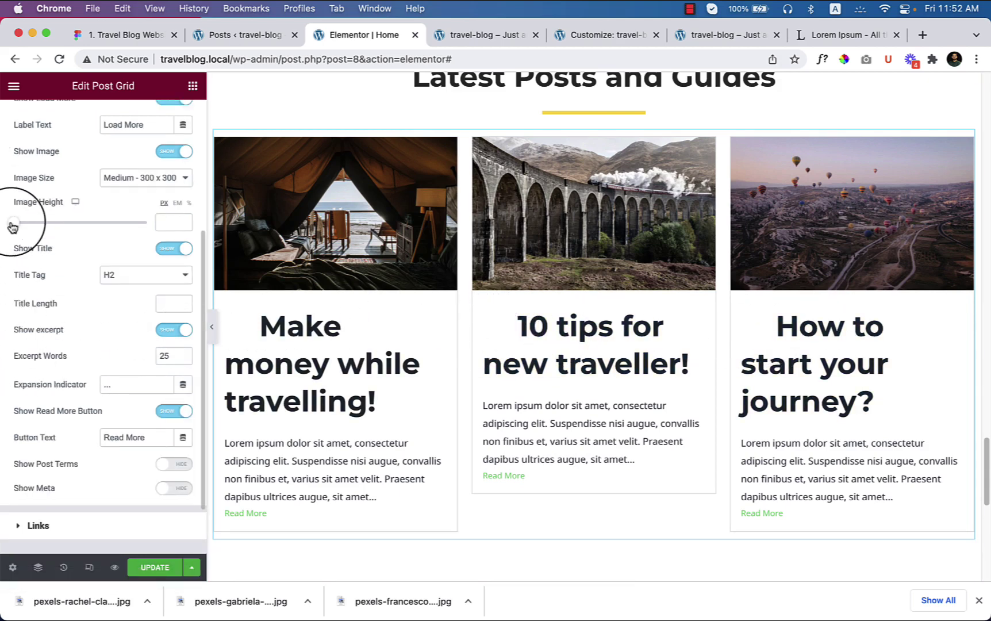
pyautogui.moveTo(13, 226); pyautogui.dragTo(39, 223)
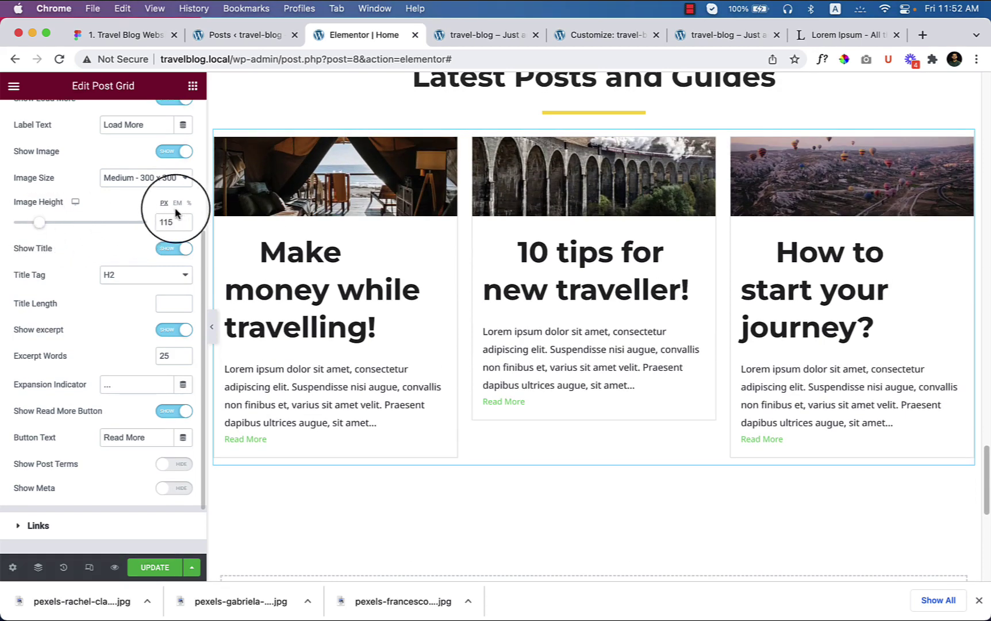
pyautogui.press('BackSpace')
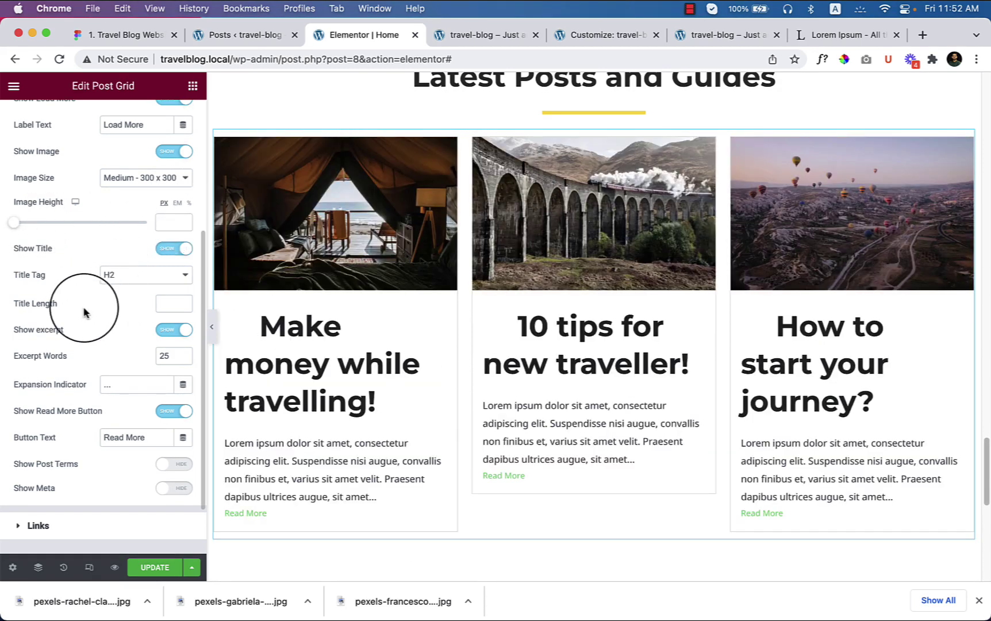
# Compare the Elementor post grid and its layout settings with the Latest Posts And Guides cards in the Figma design
pyautogui.scroll(2, 84, 312)
pyautogui.click(128, 39)
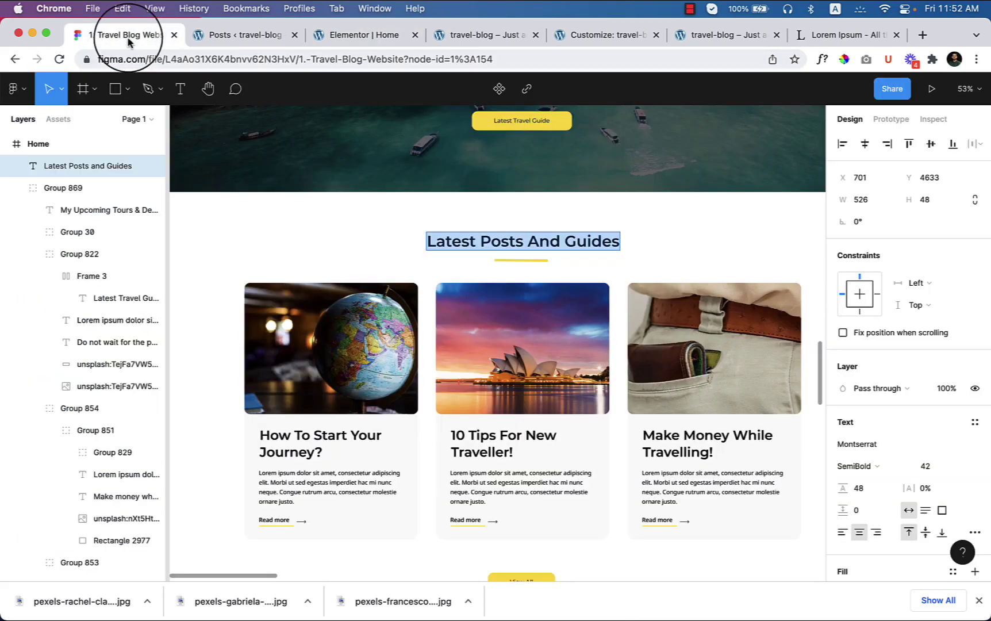
pyautogui.click(262, 38)
pyautogui.click(363, 36)
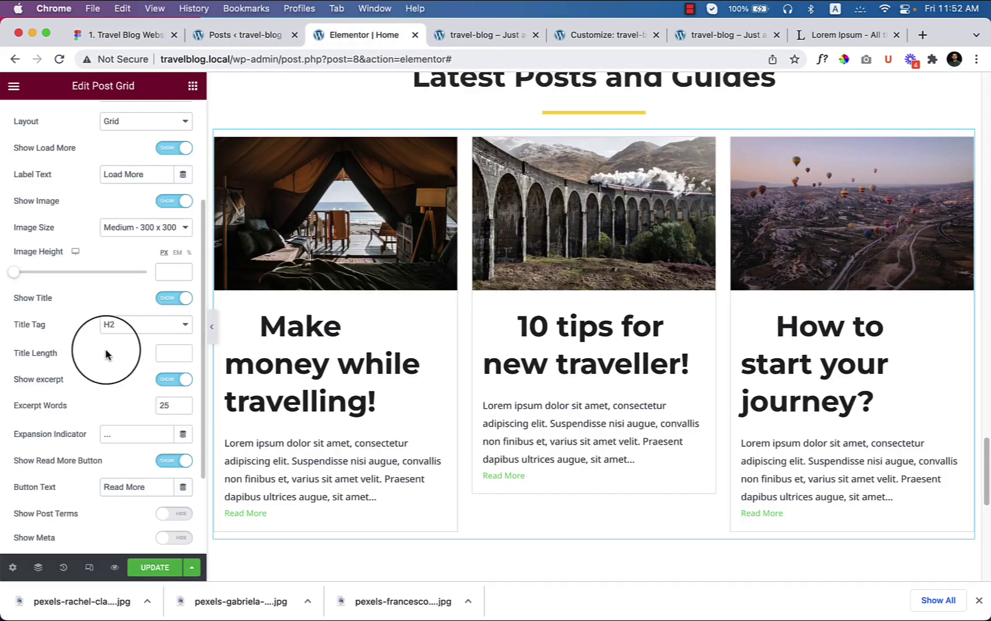
pyautogui.scroll(2, 106, 354)
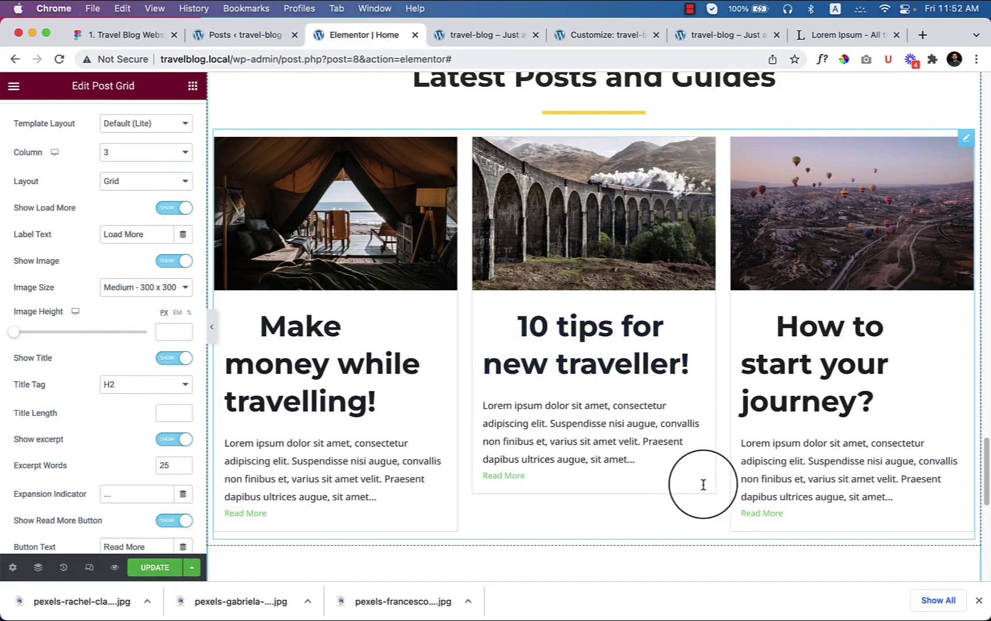
pyautogui.click(115, 34)
pyautogui.scroll(-3, 457, 374)
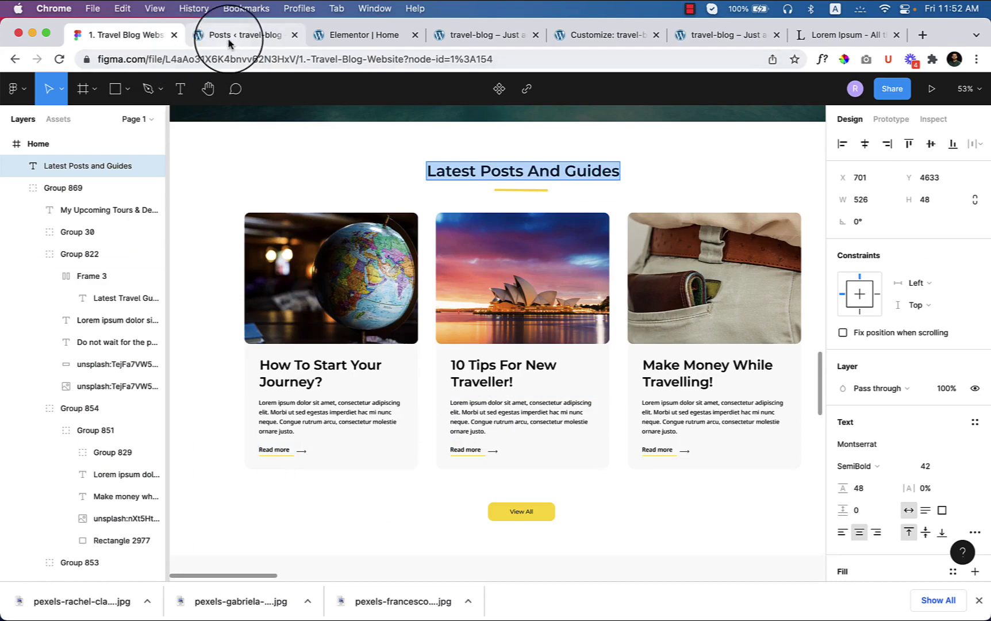
pyautogui.click(372, 35)
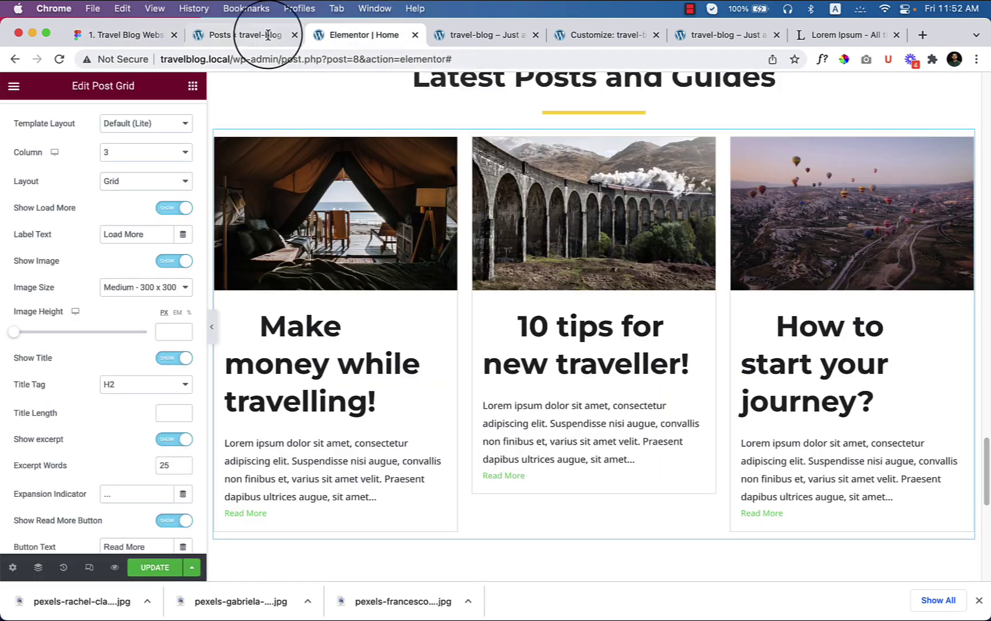
pyautogui.scroll(2, 79, 262)
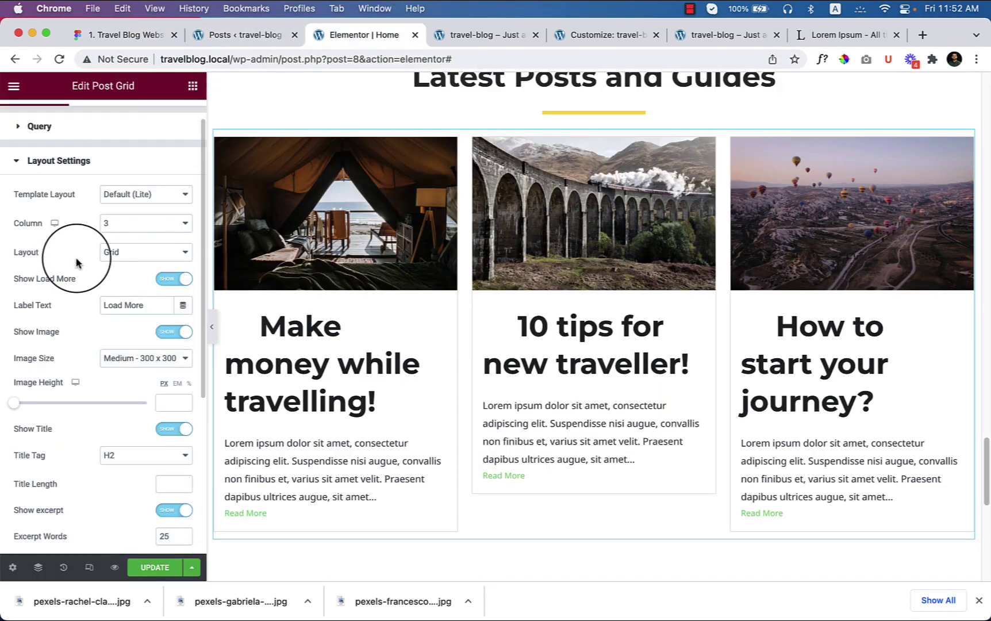
pyautogui.click(115, 38)
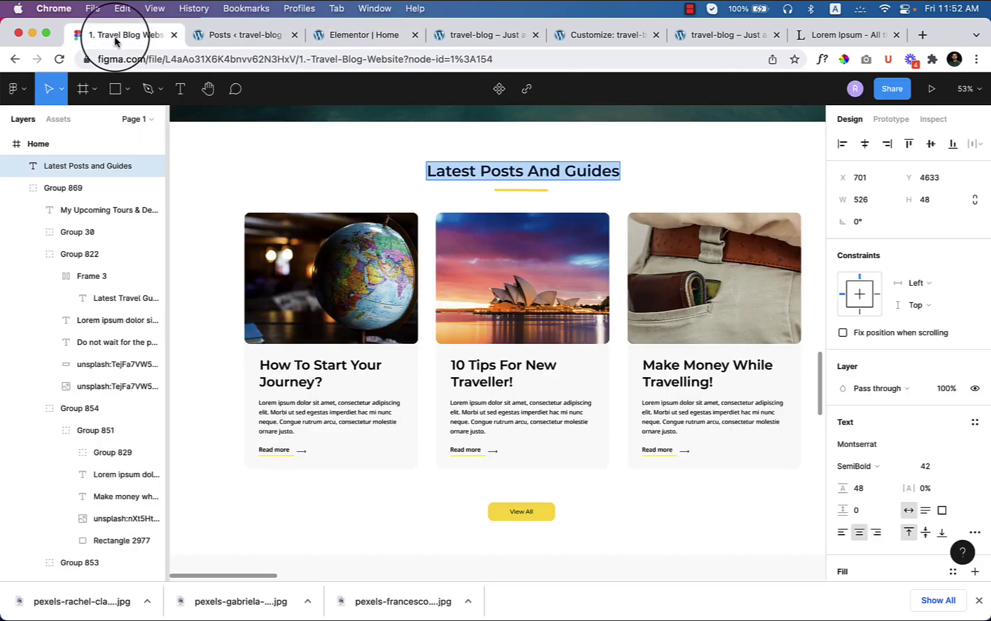
pyautogui.click(317, 36)
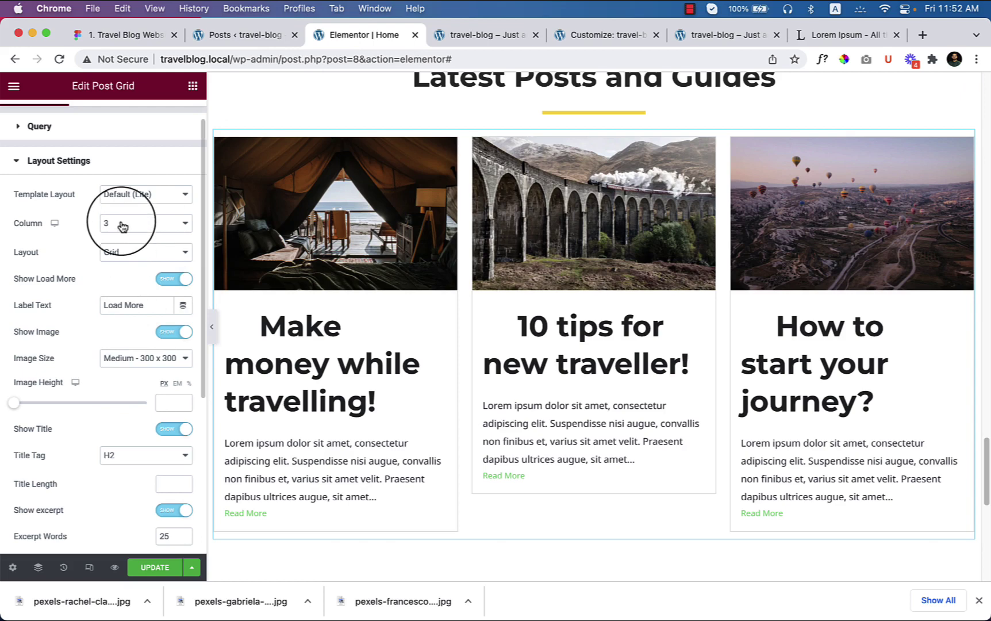
# Review the post grid's query settings and re-enter 0 as the offset
pyautogui.click(56, 130)
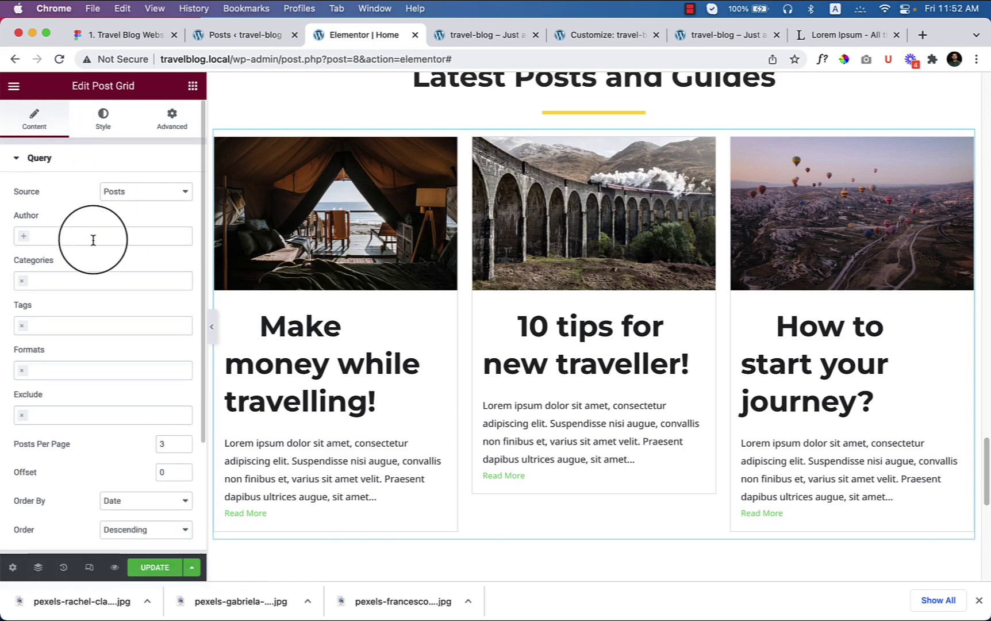
pyautogui.scroll(-1, 95, 443)
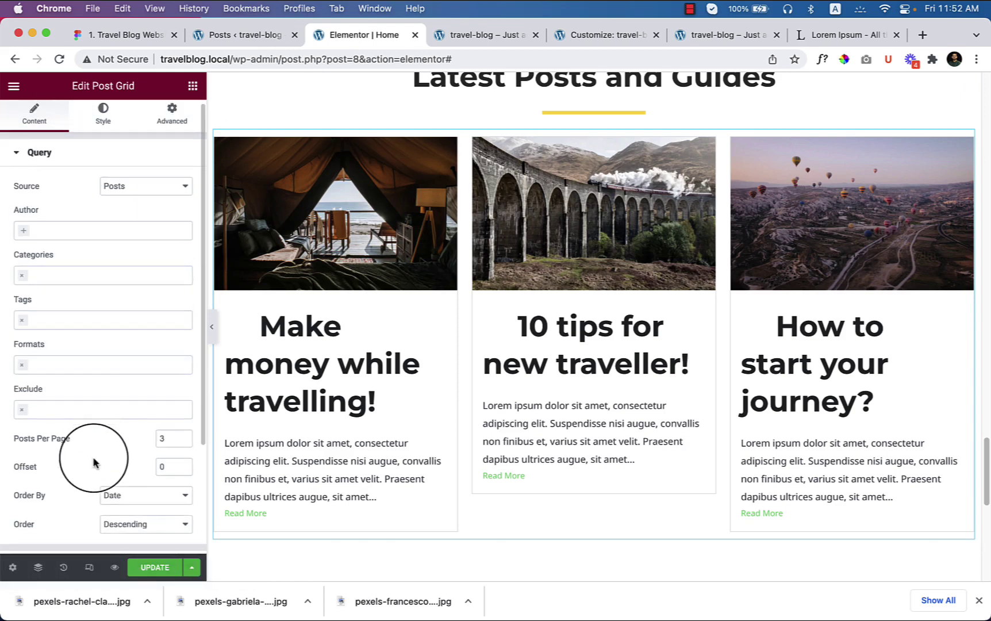
pyautogui.click(168, 467)
pyautogui.press('BackSpace')
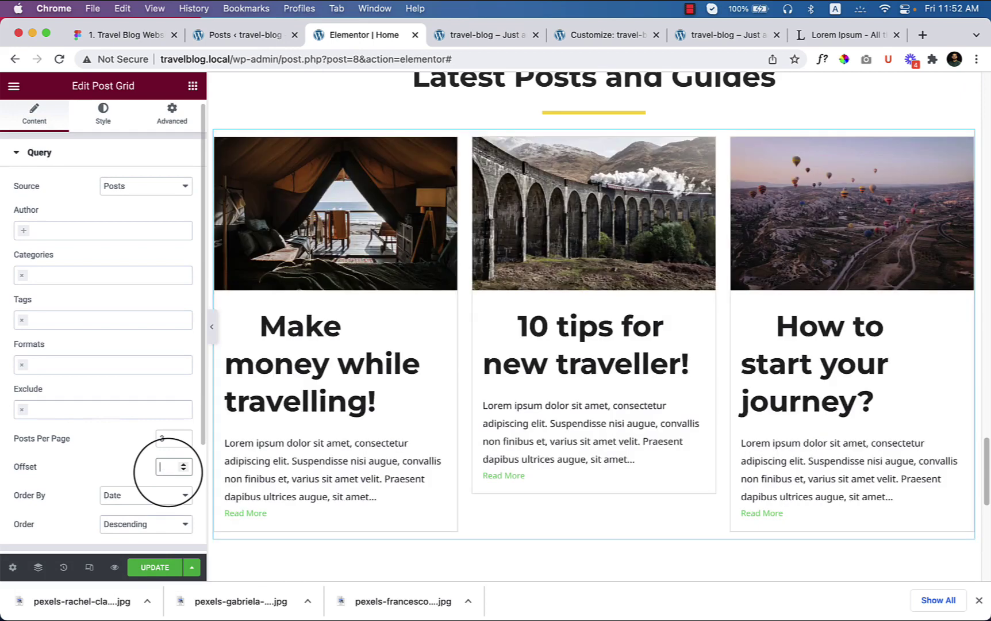
pyautogui.write('0')
pyautogui.scroll(-3, 168, 472)
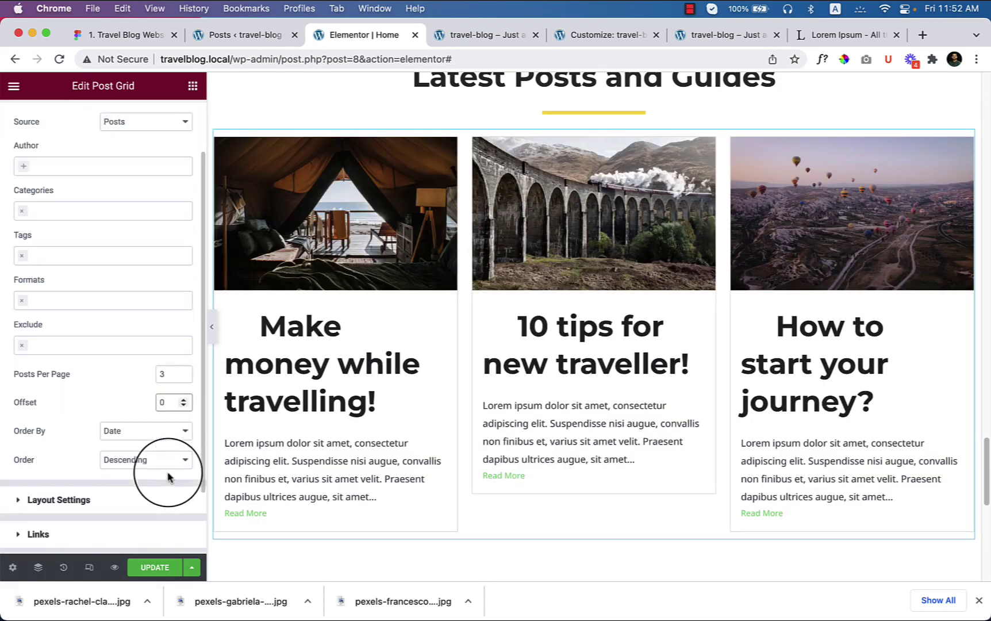
pyautogui.scroll(-1, 168, 476)
pyautogui.scroll(3, 115, 380)
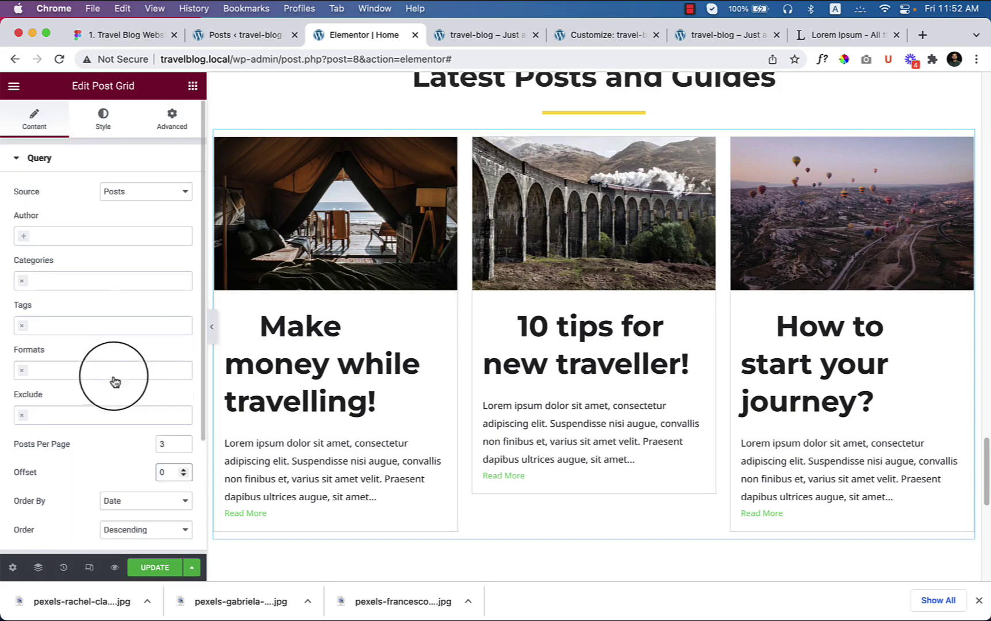
# Try Style Two on the post grid, settle on Style Three, and give the cards a border radius of 20
pyautogui.click(108, 126)
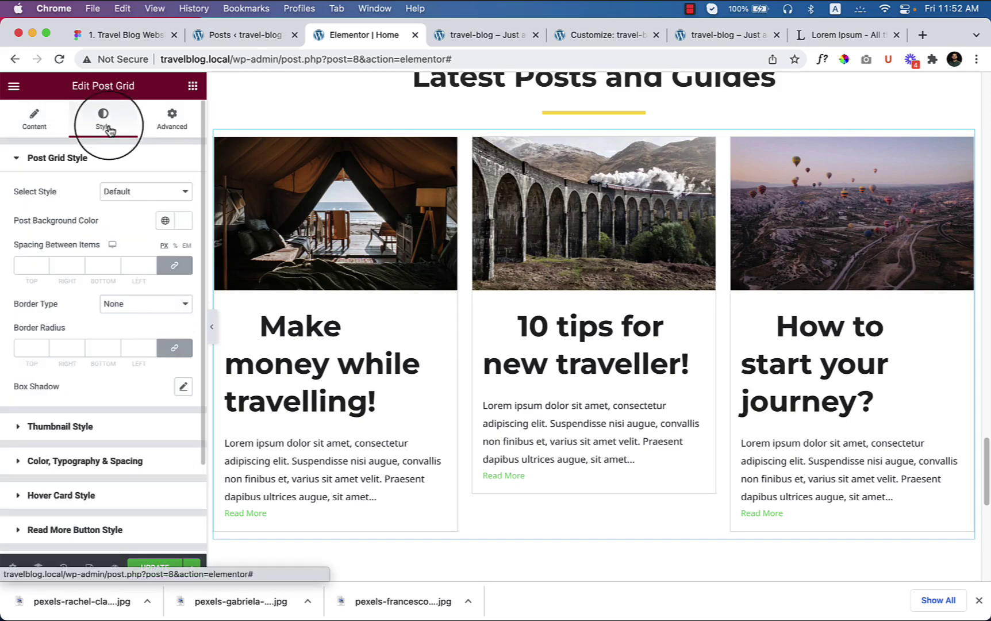
pyautogui.click(124, 194)
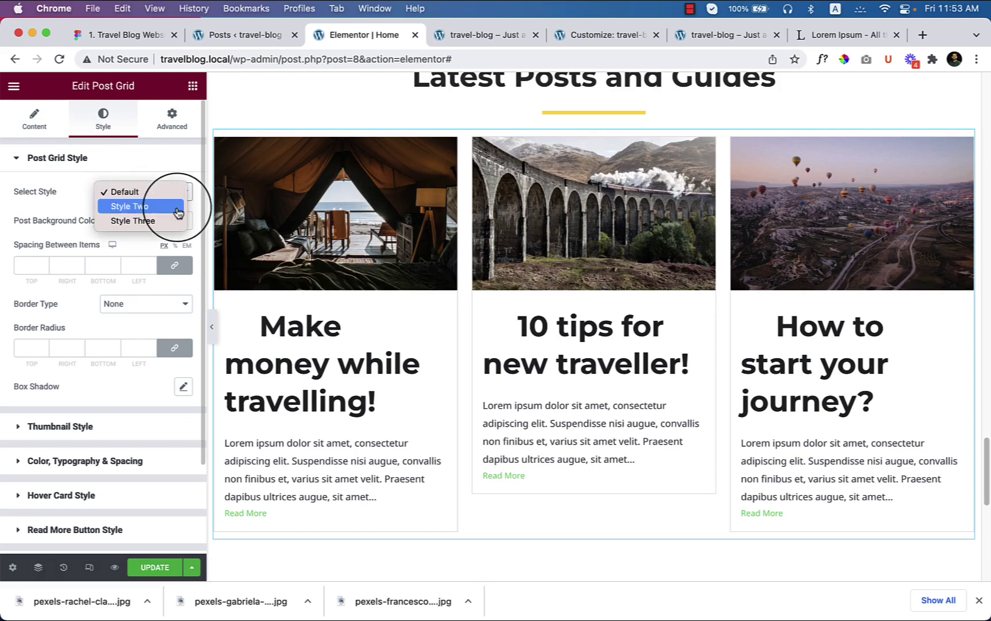
pyautogui.click(160, 213)
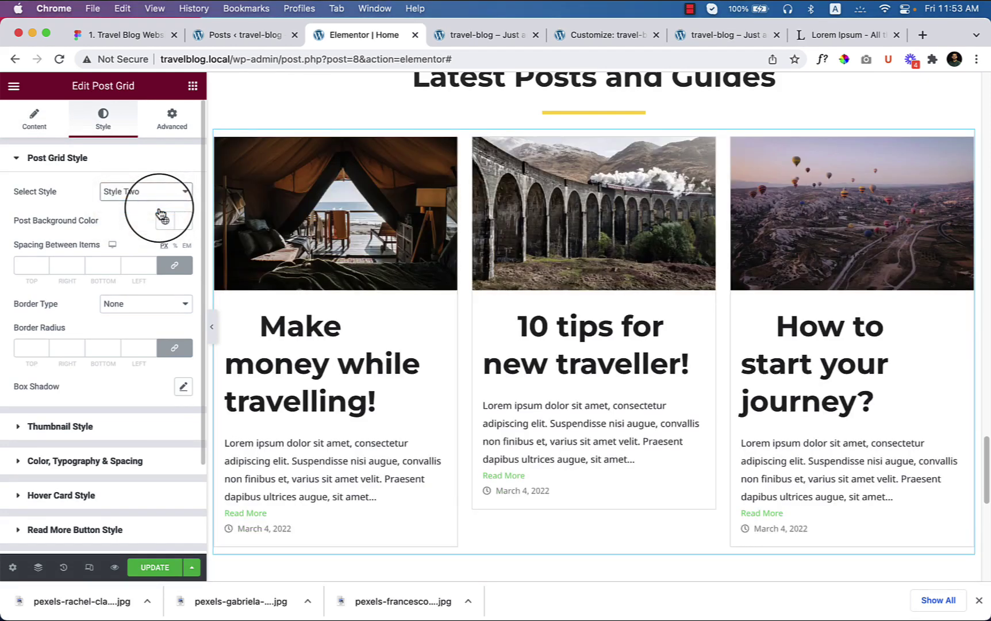
pyautogui.click(146, 195)
pyautogui.click(152, 207)
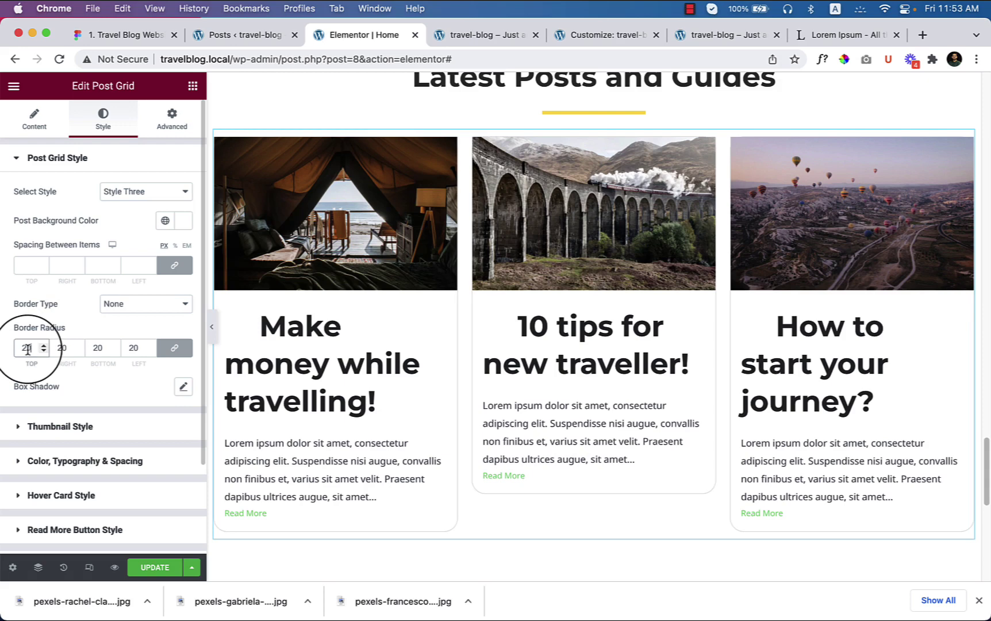
# Check the card corners in the Figma design and reduce the post grid's border radius to 10 in Elementor
pyautogui.click(139, 34)
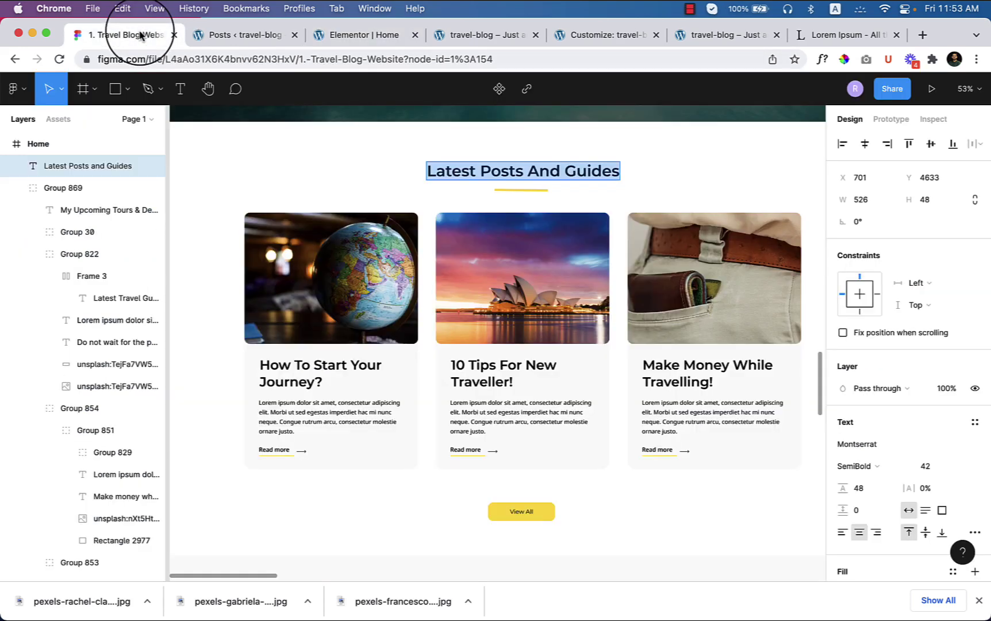
pyautogui.click(351, 35)
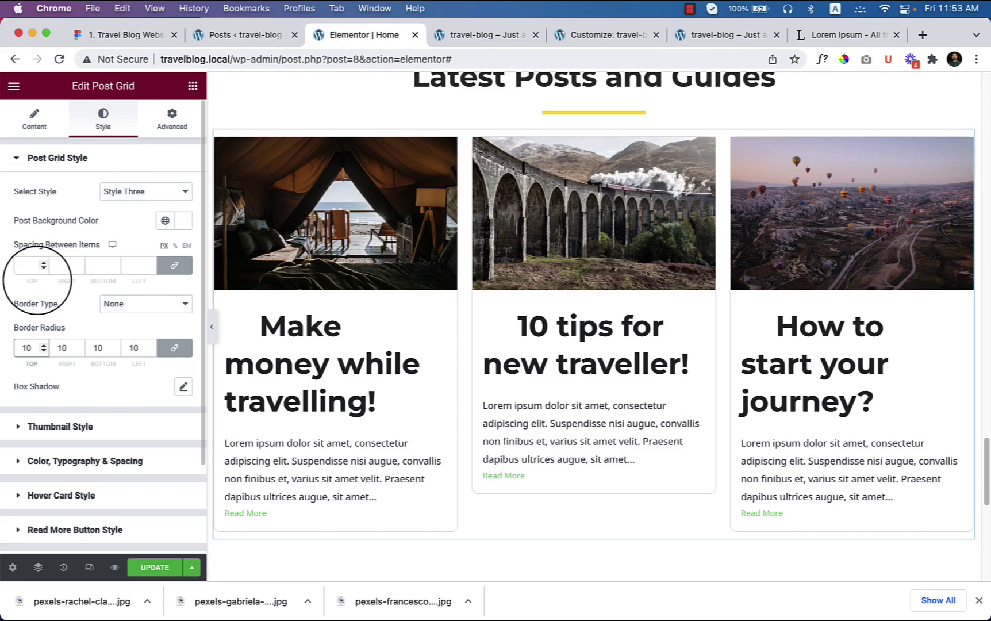
# Set the post thumbnails' radius to 20 on all corners
pyautogui.click(75, 426)
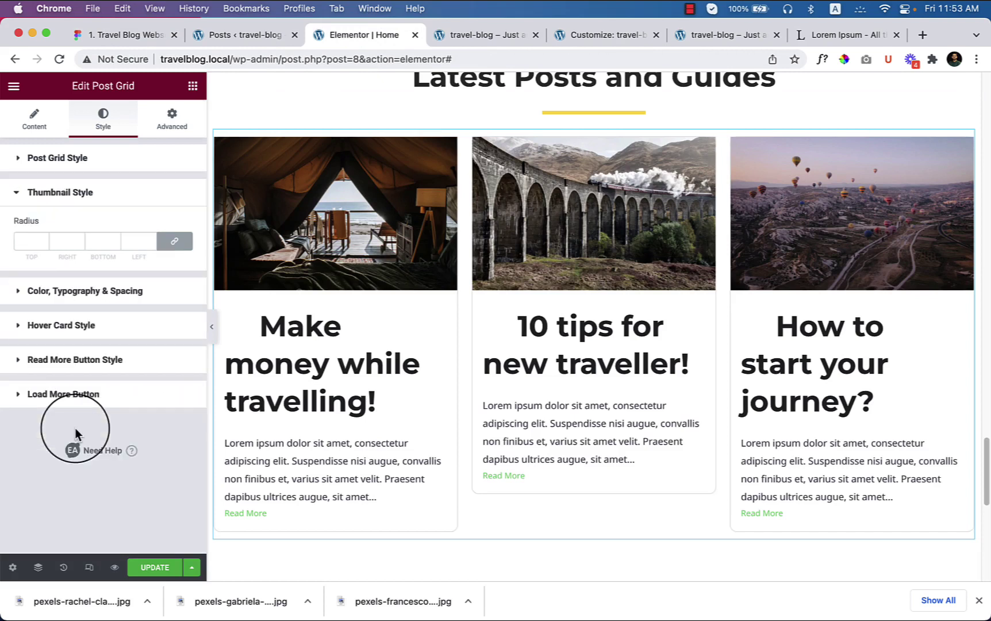
pyautogui.click(28, 242)
pyautogui.write('20')
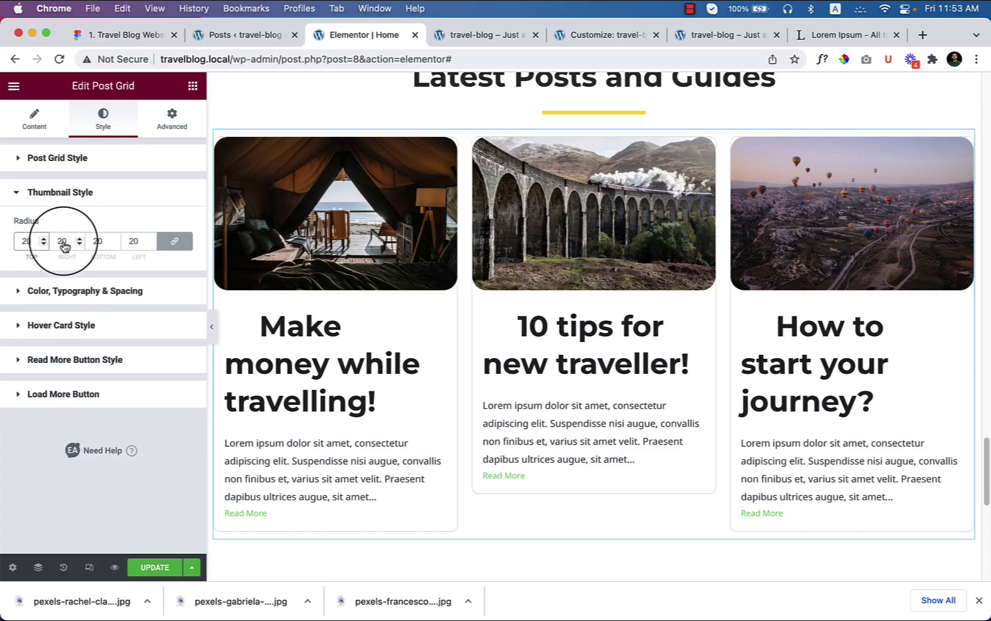
# Set the post cards' border radius to 20 on all corners and compare them with the Figma design
pyautogui.click(75, 158)
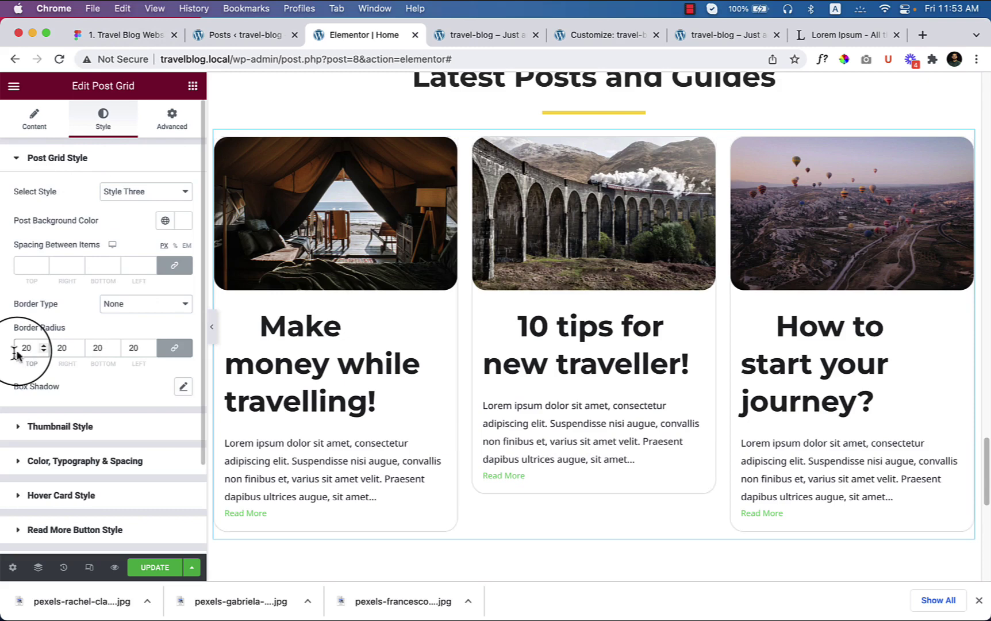
pyautogui.click(161, 36)
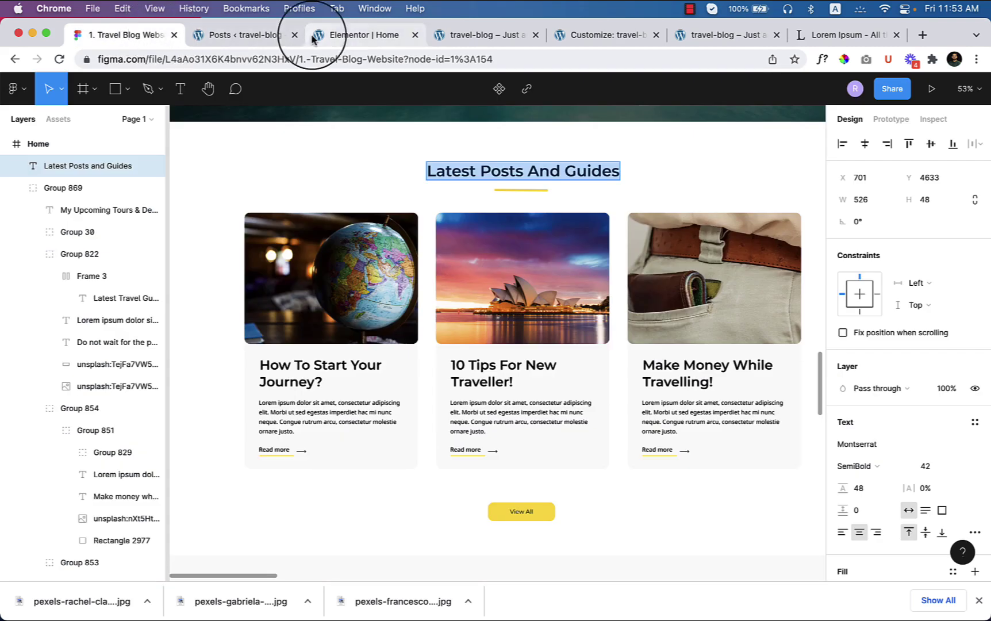
pyautogui.click(355, 37)
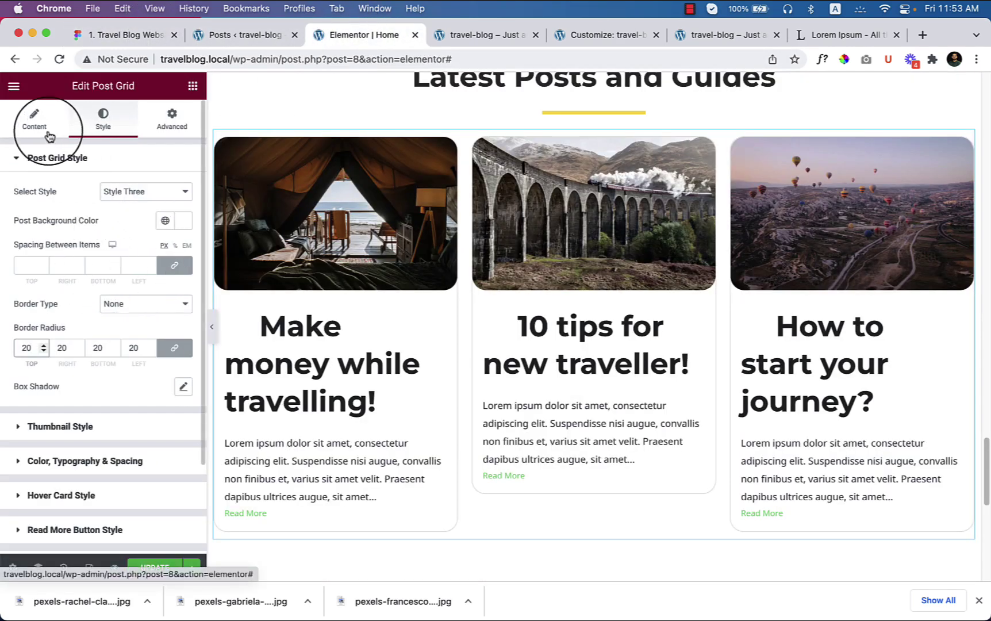
# Set the post grid's image height to 248 px in its layout settings
pyautogui.click(34, 119)
pyautogui.scroll(-3, 119, 422)
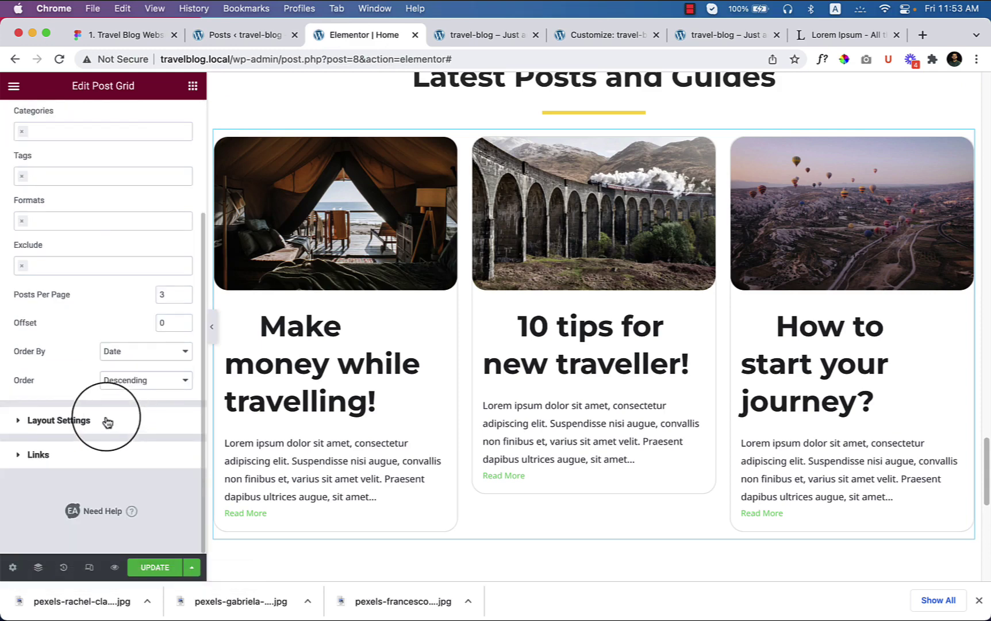
pyautogui.click(106, 418)
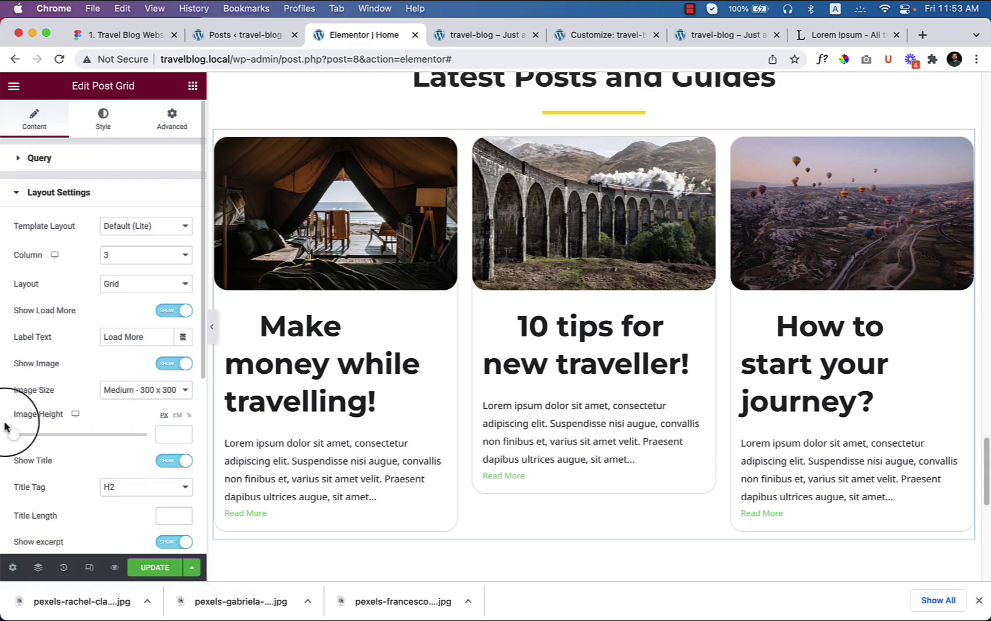
pyautogui.moveTo(16, 443); pyautogui.dragTo(69, 446)
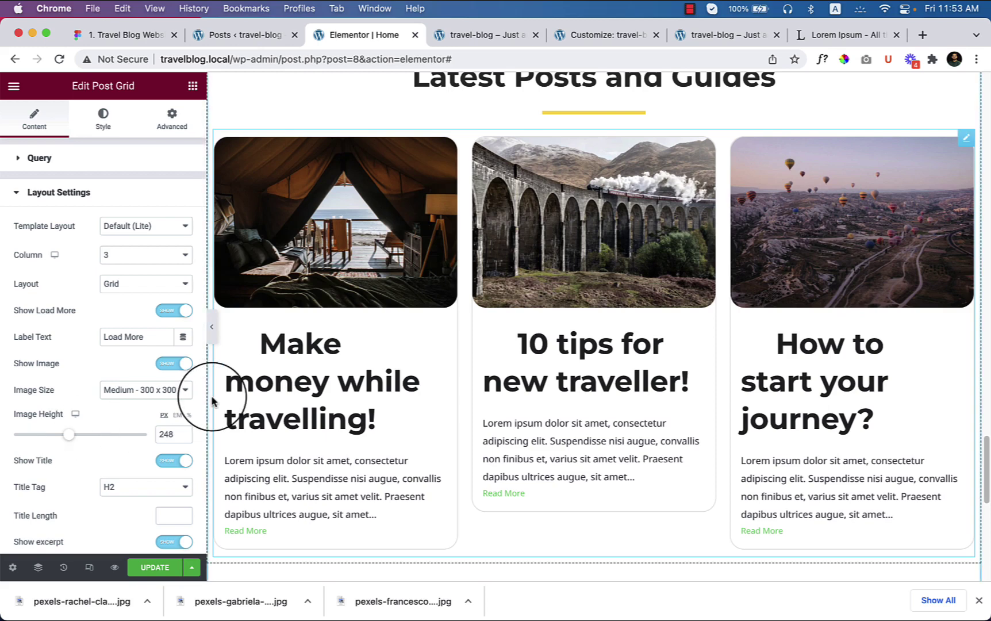
# Set the post titles' margin to 0 on all sides
pyautogui.click(103, 118)
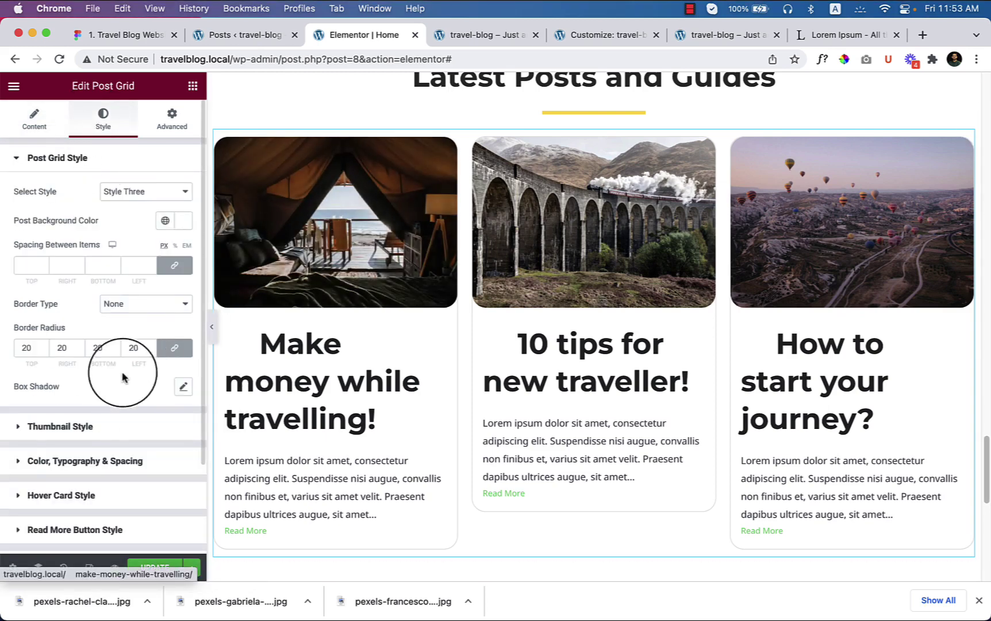
pyautogui.click(65, 425)
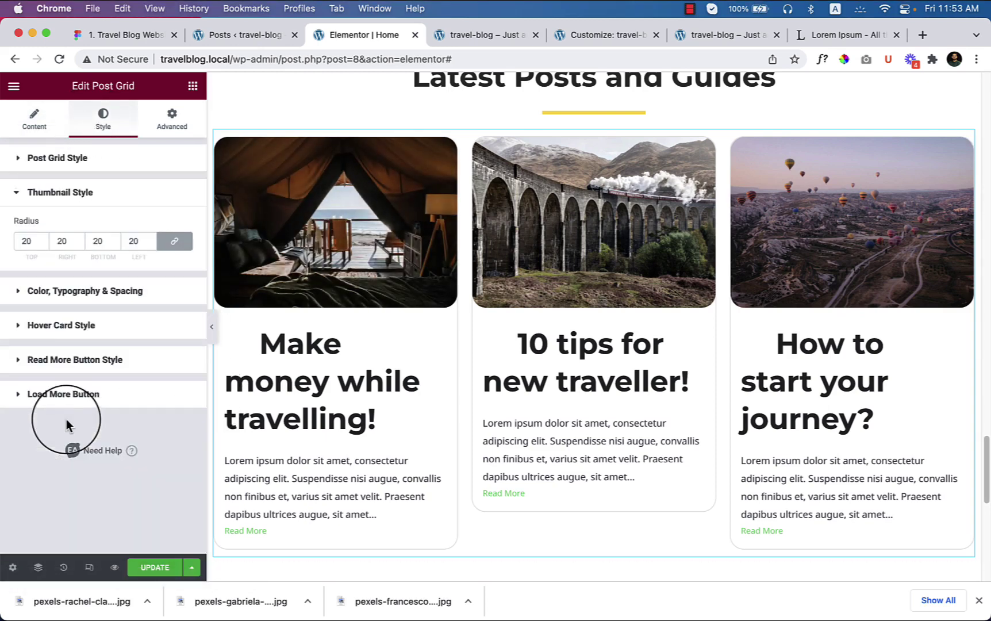
pyautogui.click(62, 291)
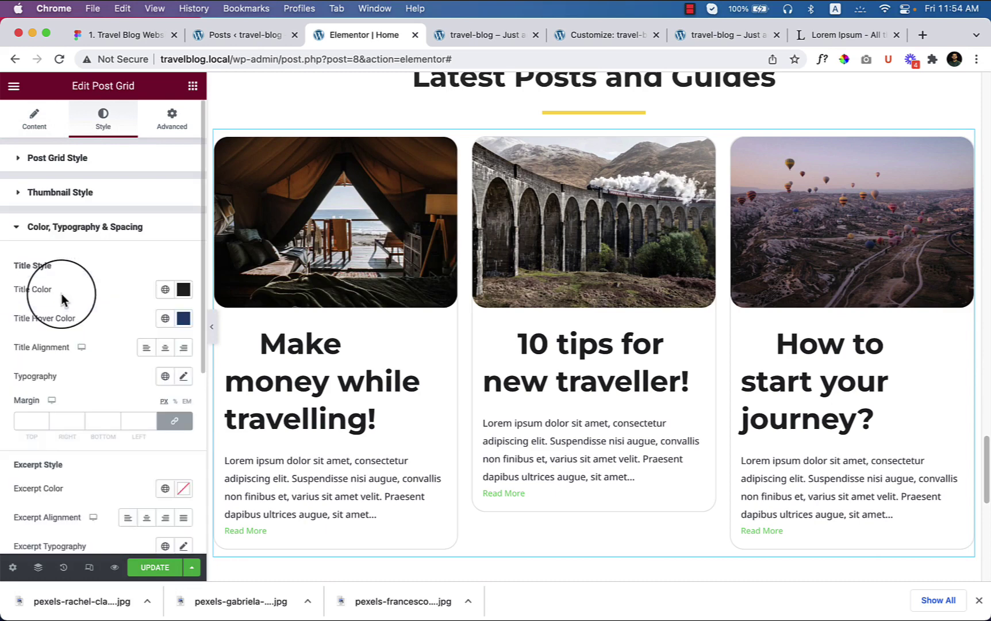
pyautogui.click(24, 421)
pyautogui.write('0')
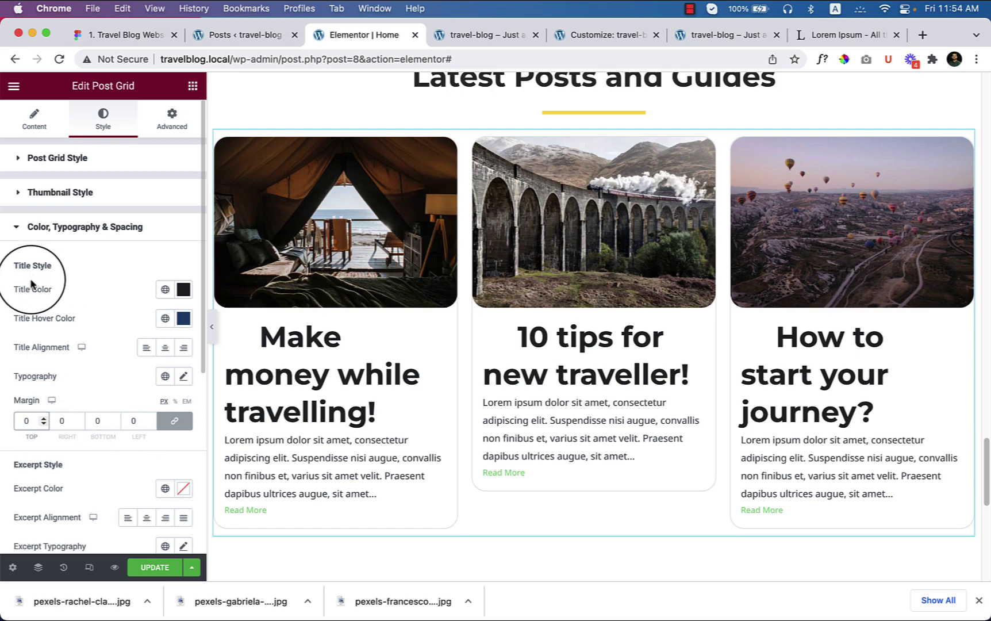
# Set the post titles' font size to 27 px, checking the title proportions against the Figma design
pyautogui.click(183, 377)
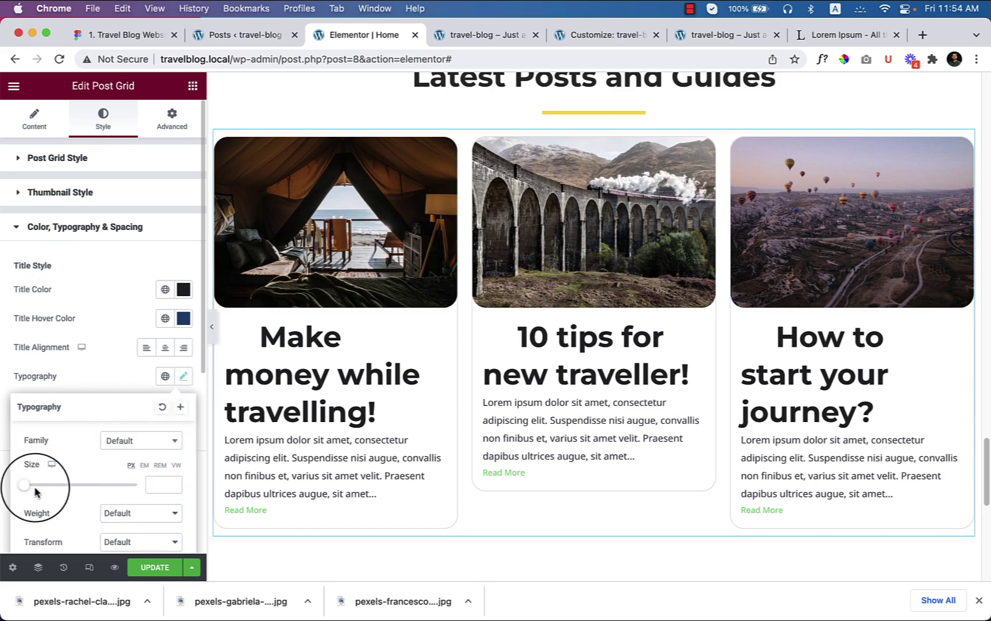
pyautogui.moveTo(28, 492); pyautogui.dragTo(39, 493)
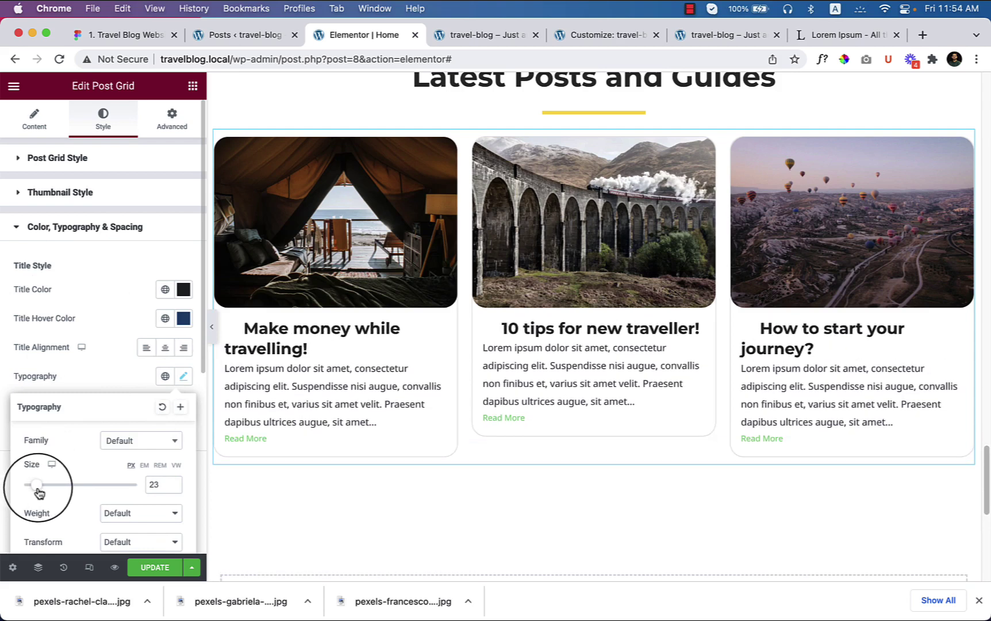
pyautogui.click(141, 37)
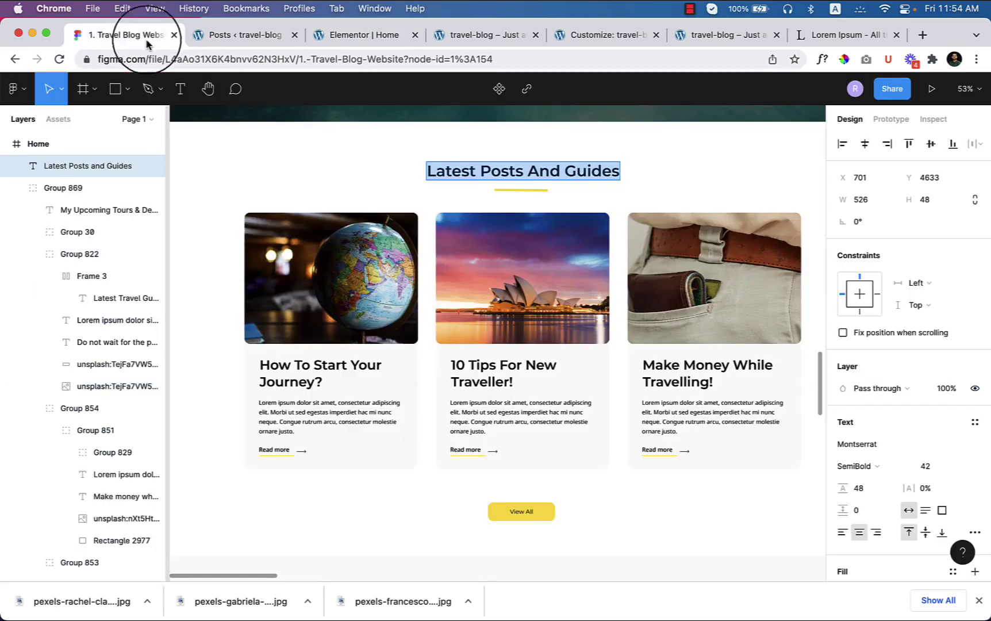
pyautogui.click(371, 36)
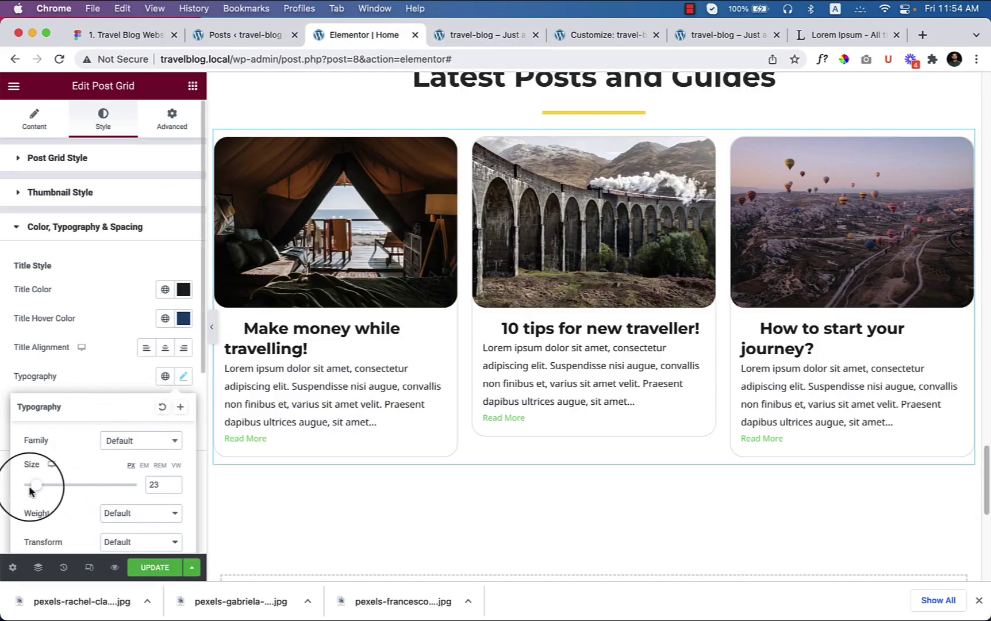
pyautogui.moveTo(39, 490); pyautogui.dragTo(42, 491)
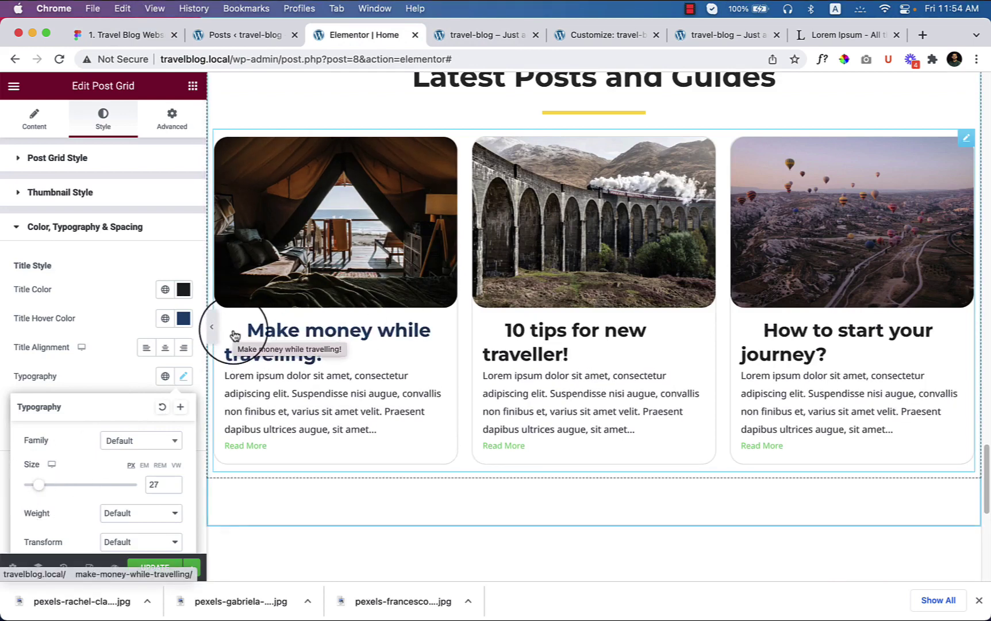
pyautogui.click(103, 383)
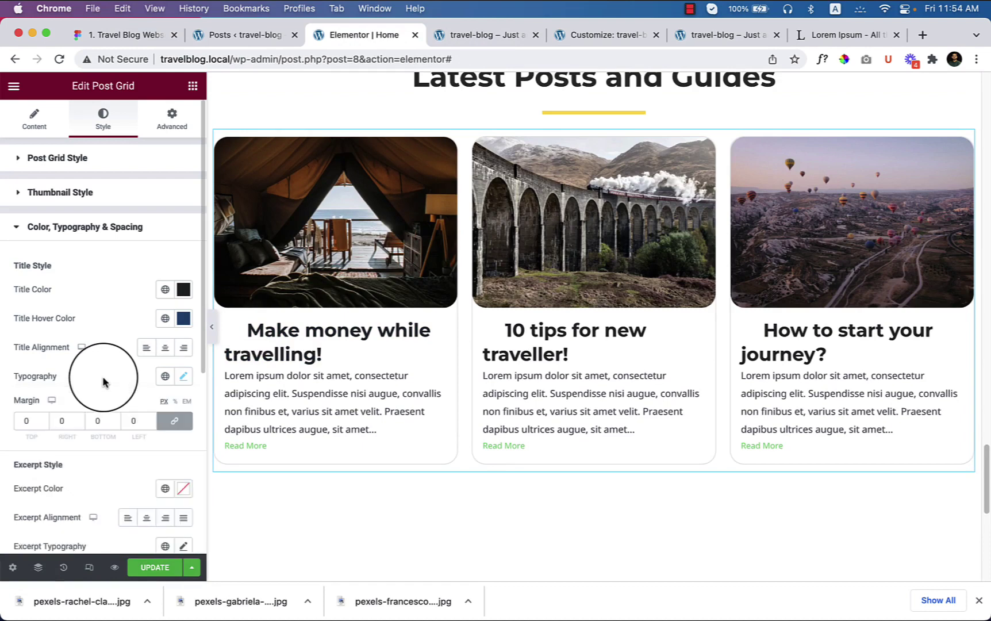
# Give the post grid's Read More button a solid border
pyautogui.scroll(-5, 107, 487)
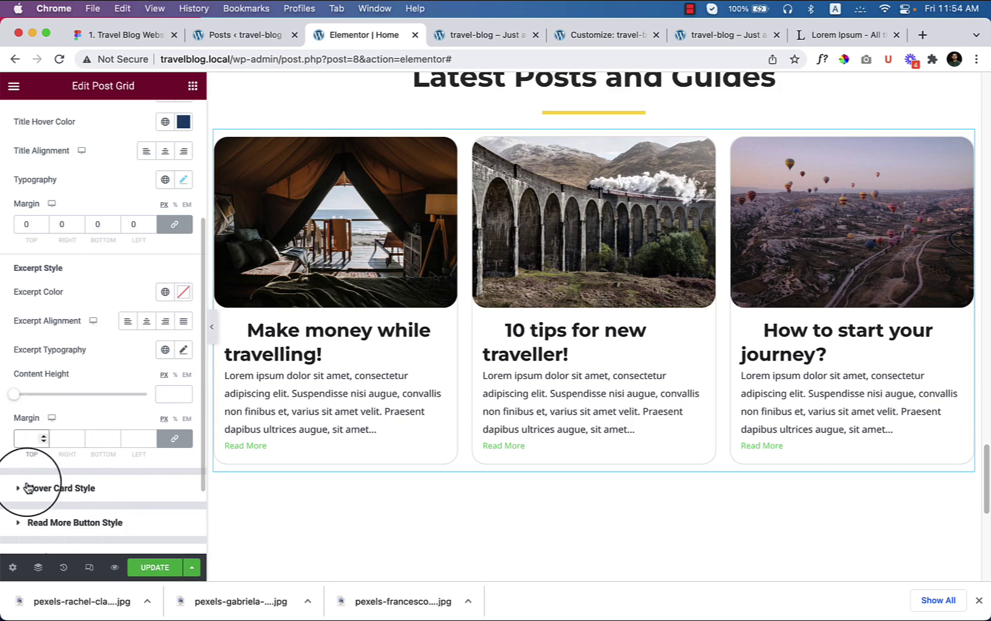
pyautogui.click(51, 522)
pyautogui.scroll(-3, 46, 471)
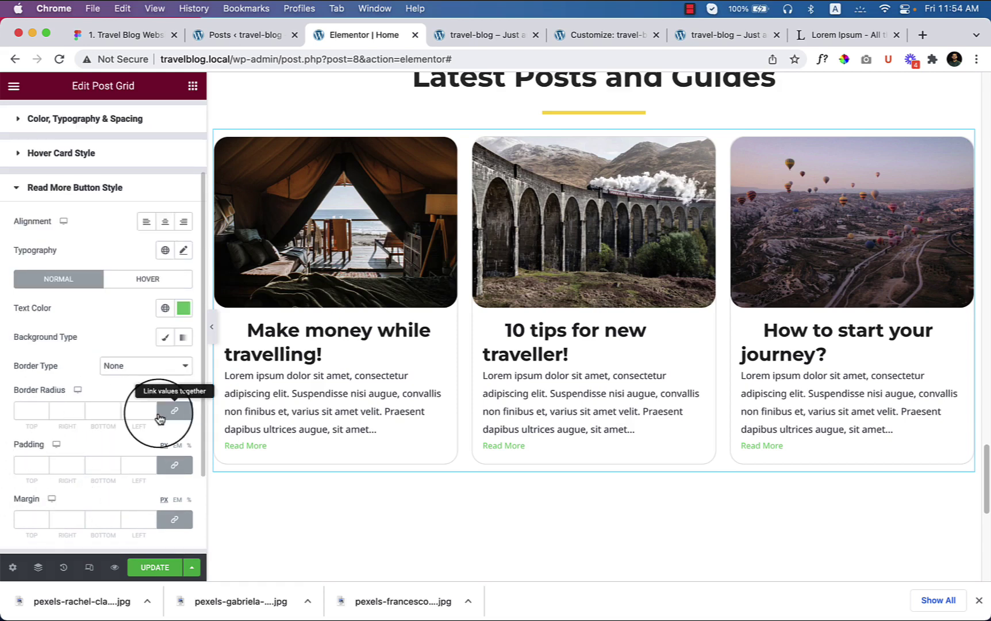
pyautogui.click(109, 366)
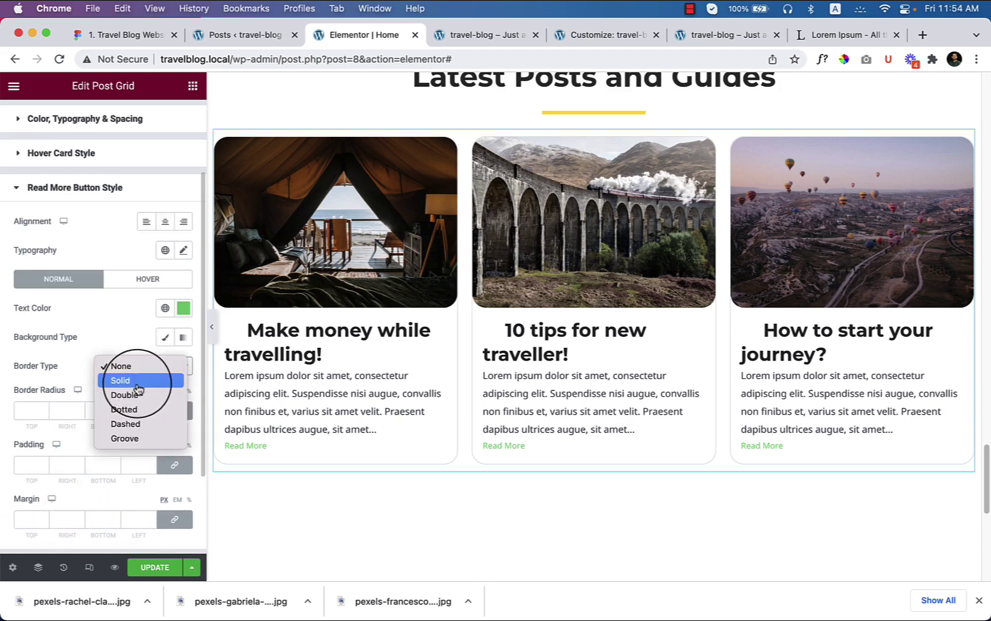
pyautogui.click(131, 380)
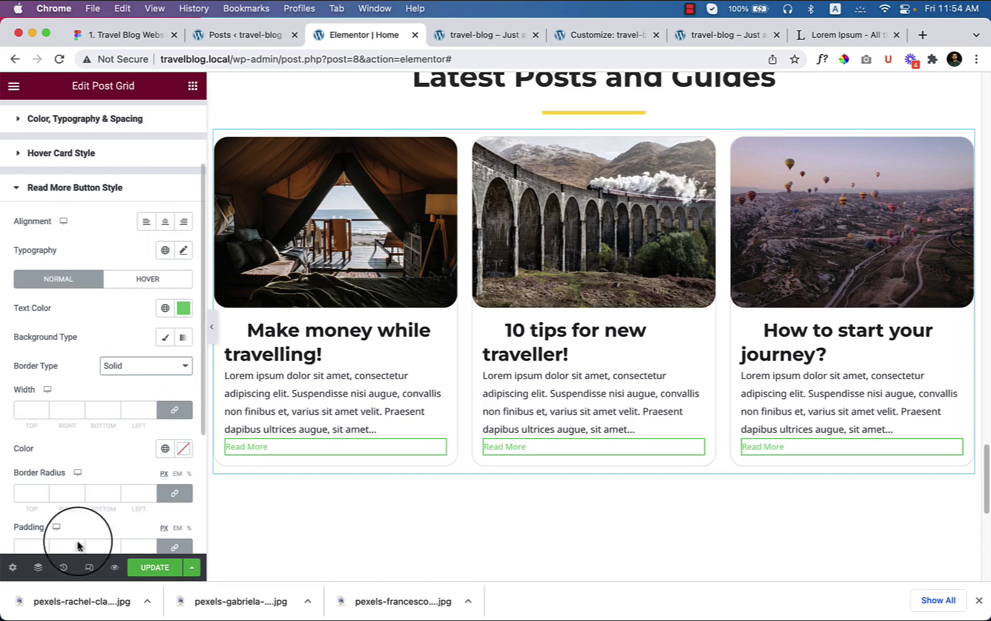
# Unlink the Read More button's border widths and set the bottom to 3 and the other sides to 0
pyautogui.scroll(-5, 52, 489)
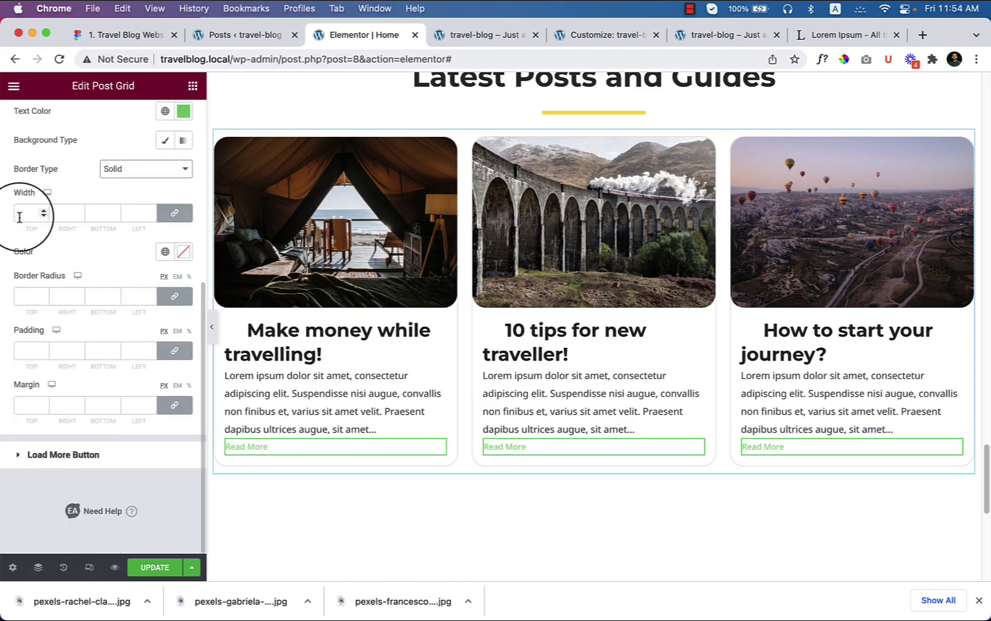
pyautogui.click(174, 212)
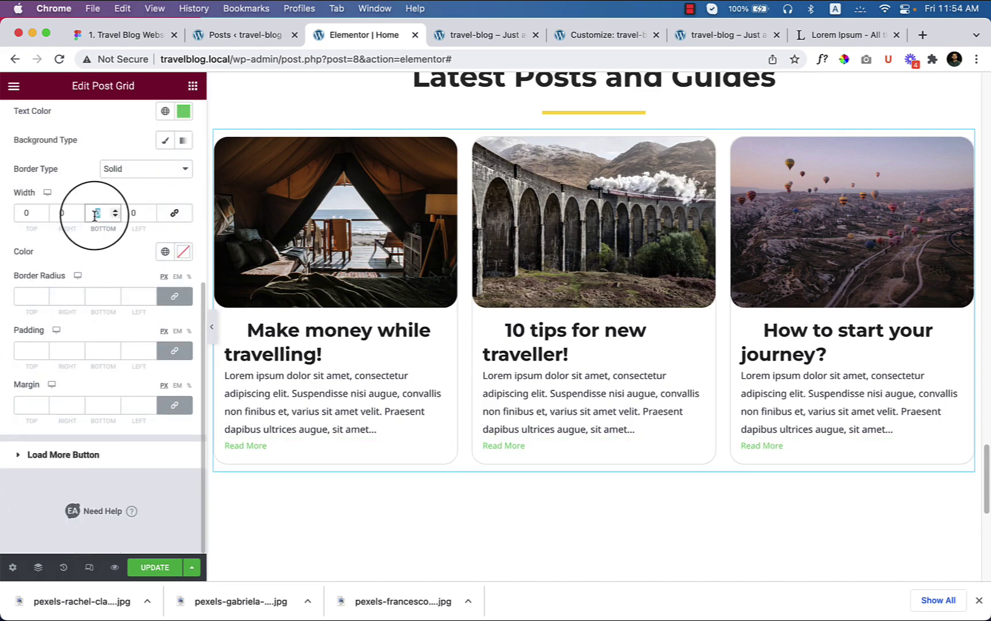
pyautogui.write('3')
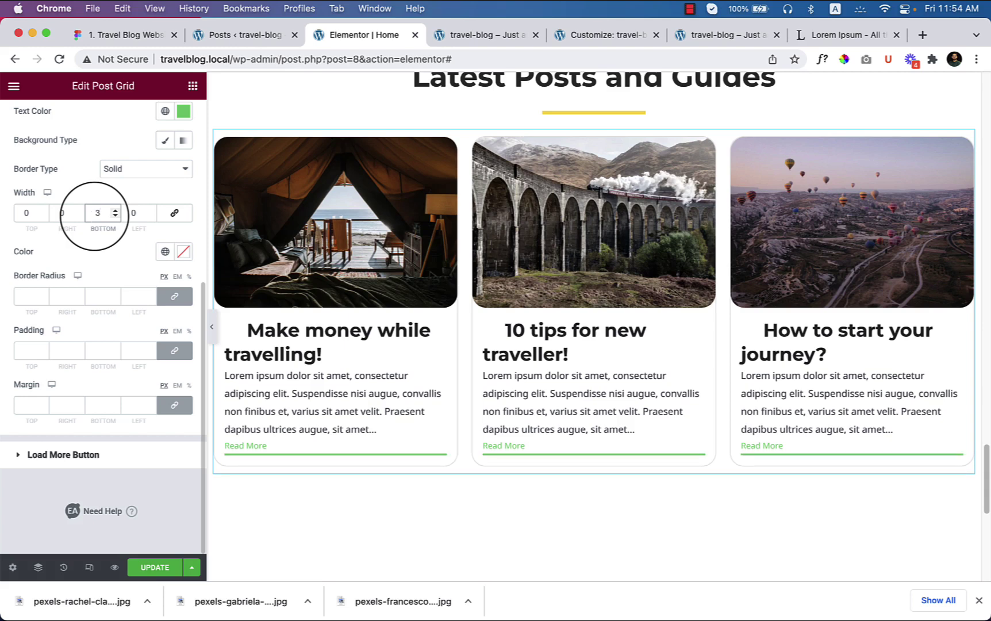
pyautogui.click(96, 217)
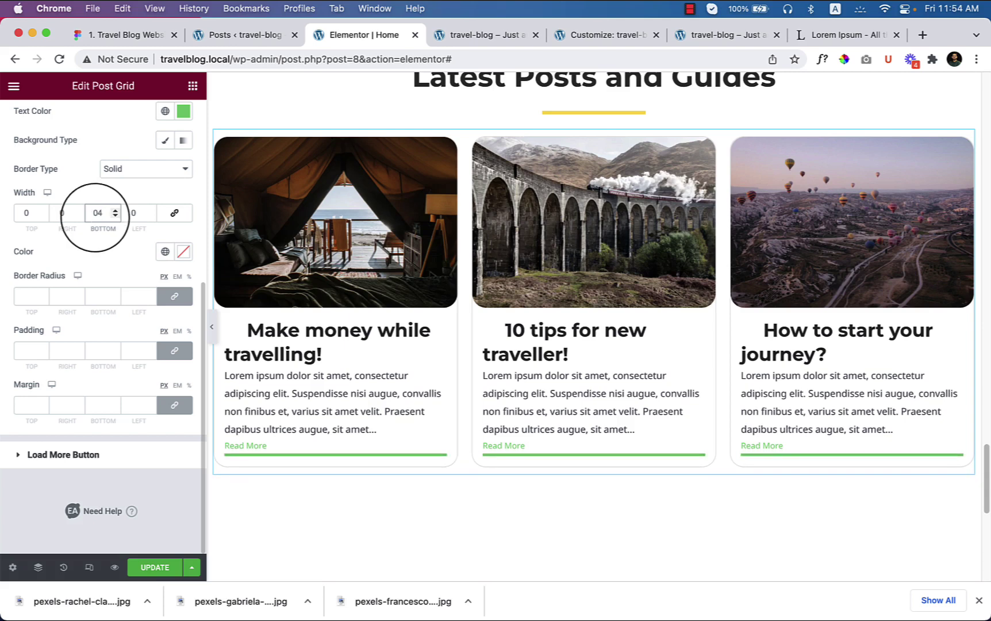
pyautogui.write('0')
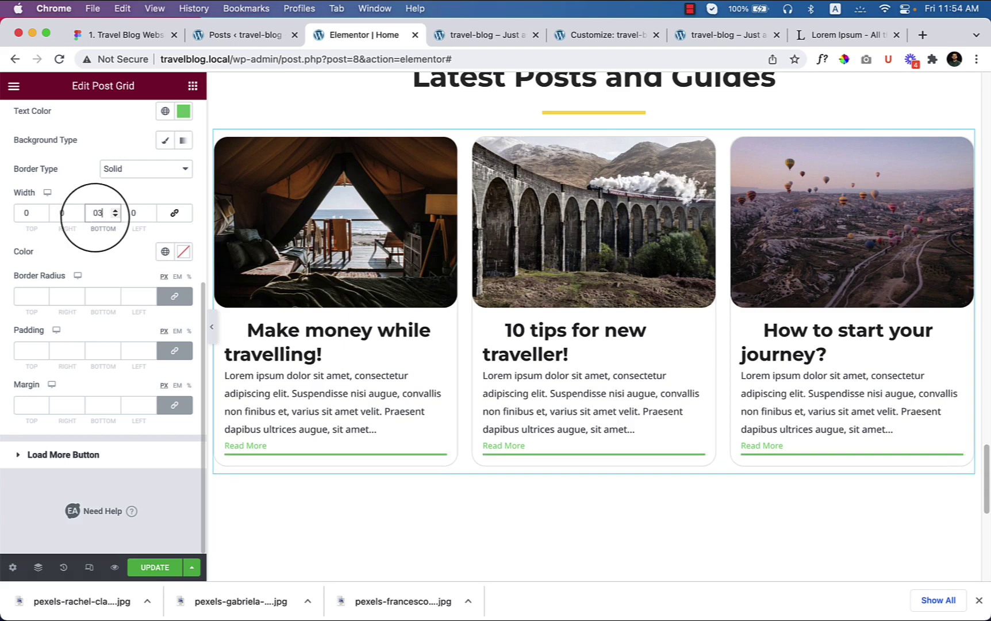
pyautogui.press('BackSpace')
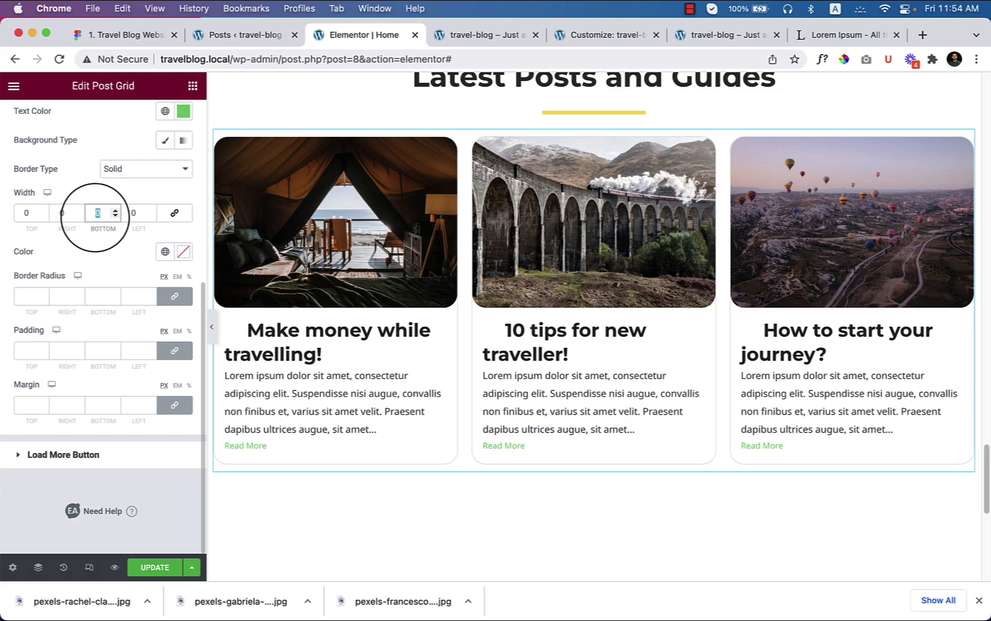
pyautogui.write('3')
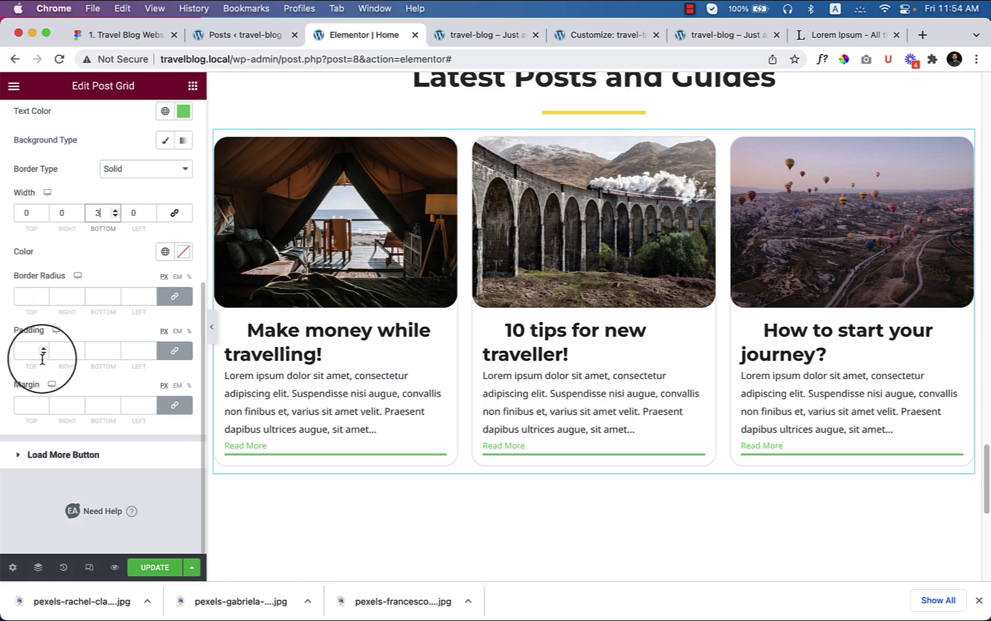
# Unlink the Read More button's margins and set the top margin to 20 px with 0 on the other sides
pyautogui.click(174, 404)
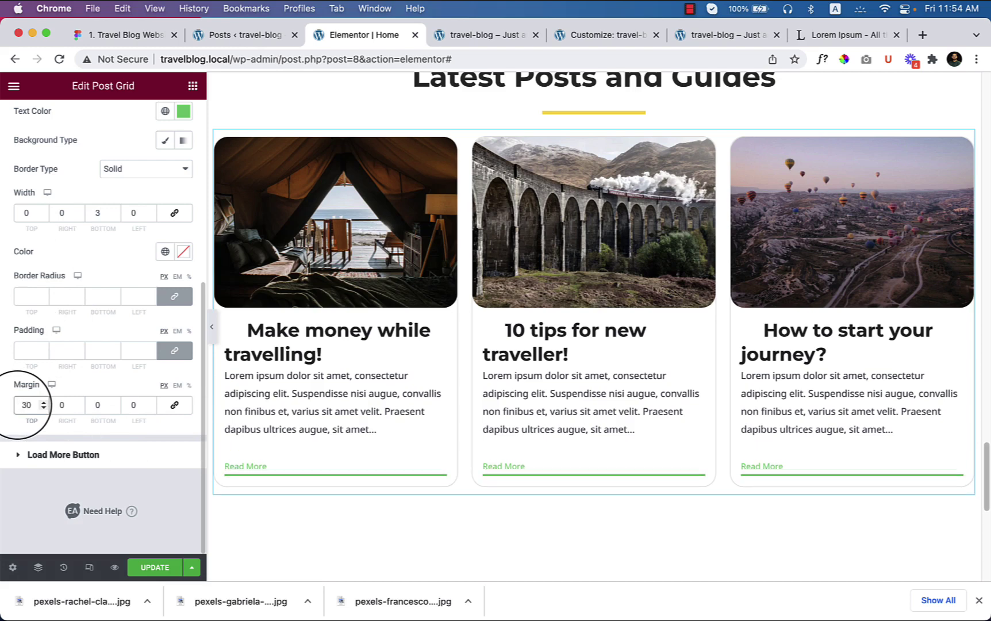
pyautogui.press('Down')
pyautogui.press('Down')
pyautogui.press('Down')
pyautogui.press('Down')
pyautogui.press('Down')
pyautogui.press('Down')
pyautogui.press('Down')
pyautogui.press('Down')
pyautogui.press('Down')
pyautogui.press('Down')
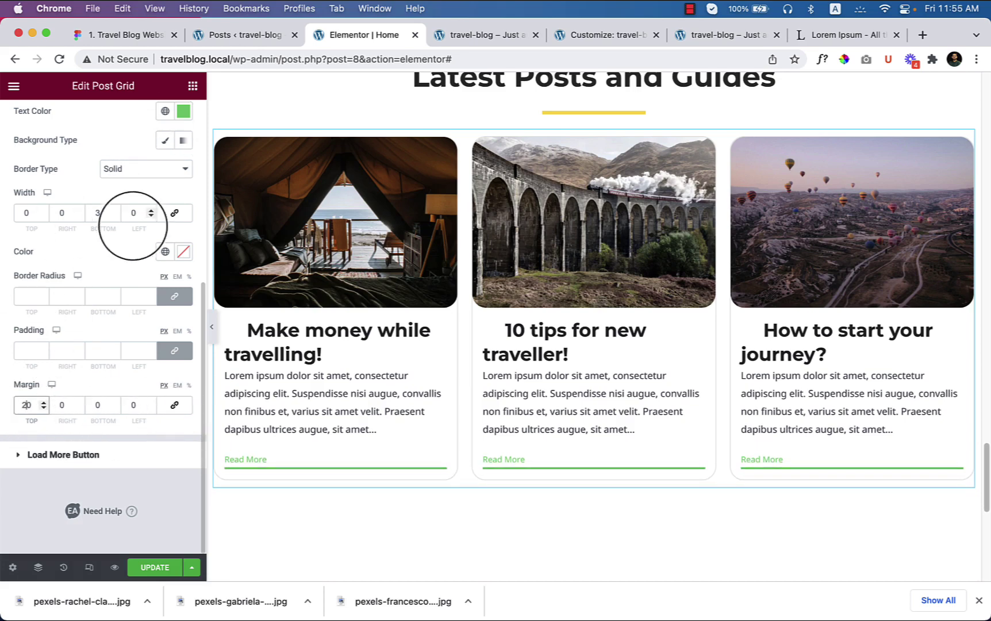
# Try the yellow global Theme Color 1 as the Read More text color and compare it with the Figma design
pyautogui.scroll(5, 132, 225)
pyautogui.click(165, 409)
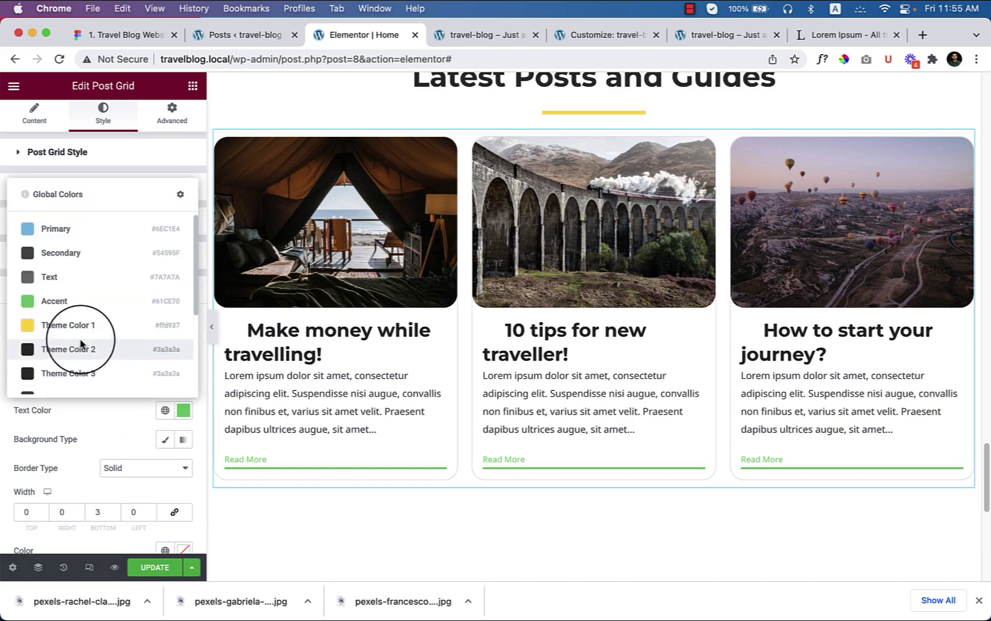
pyautogui.click(82, 329)
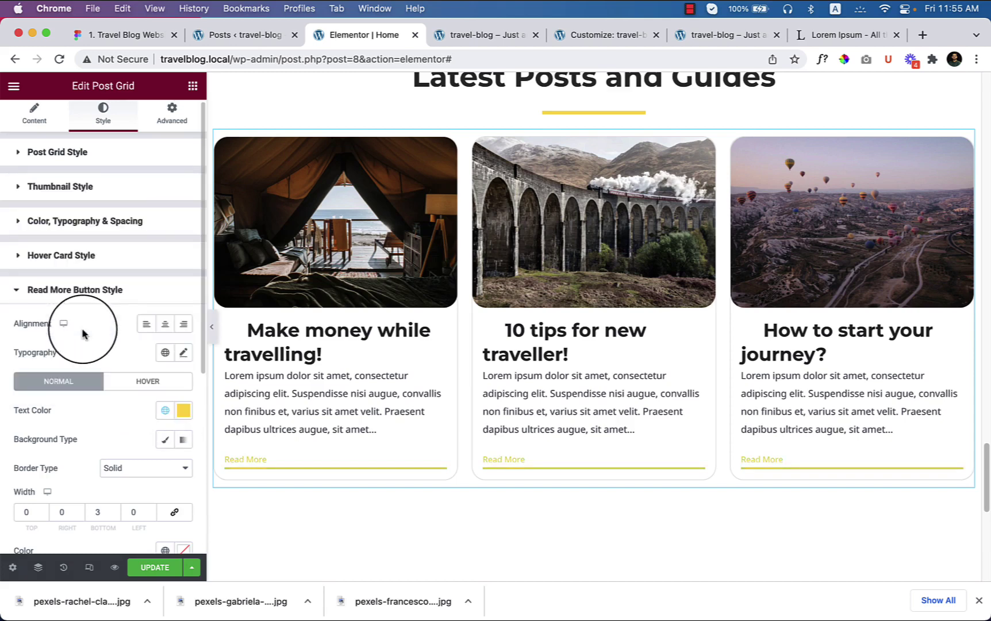
pyautogui.click(123, 35)
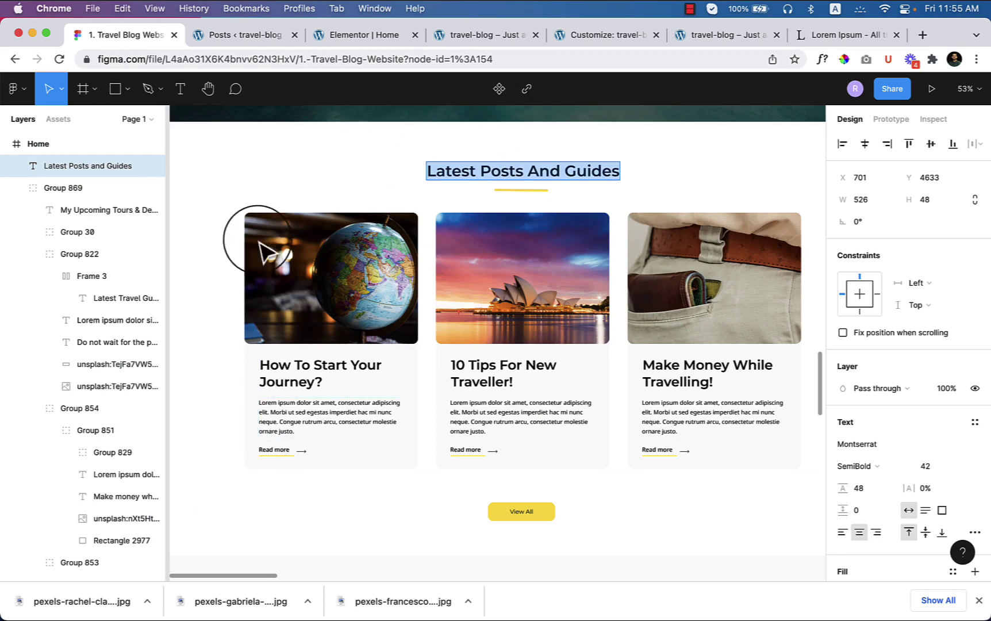
pyautogui.click(354, 36)
# Set the Read More text color to the dark global Theme Color 3
pyautogui.scroll(-1, 340, 470)
pyautogui.scroll(-2, 34, 414)
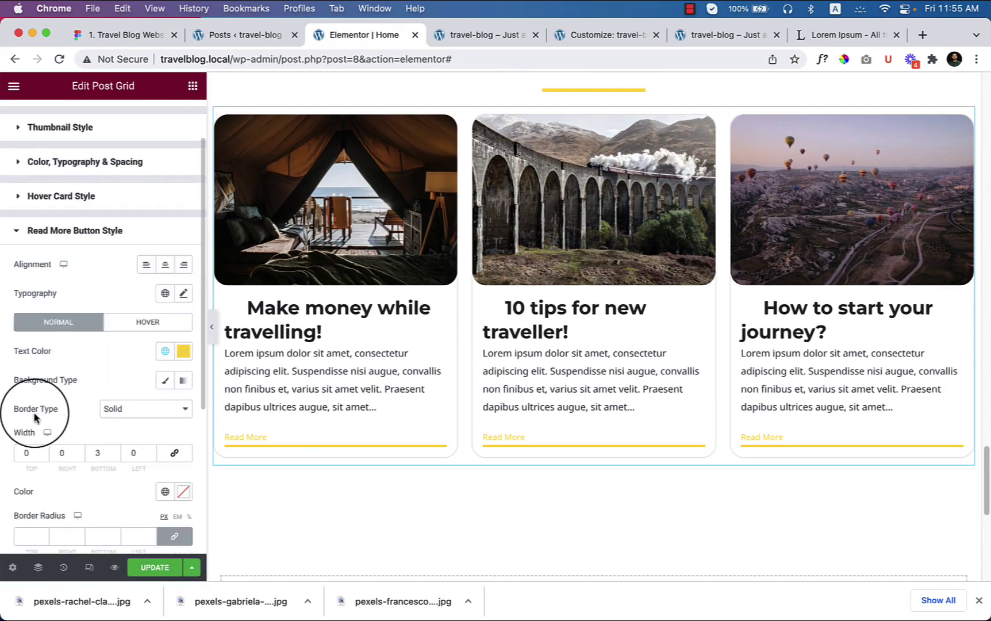
pyautogui.click(168, 351)
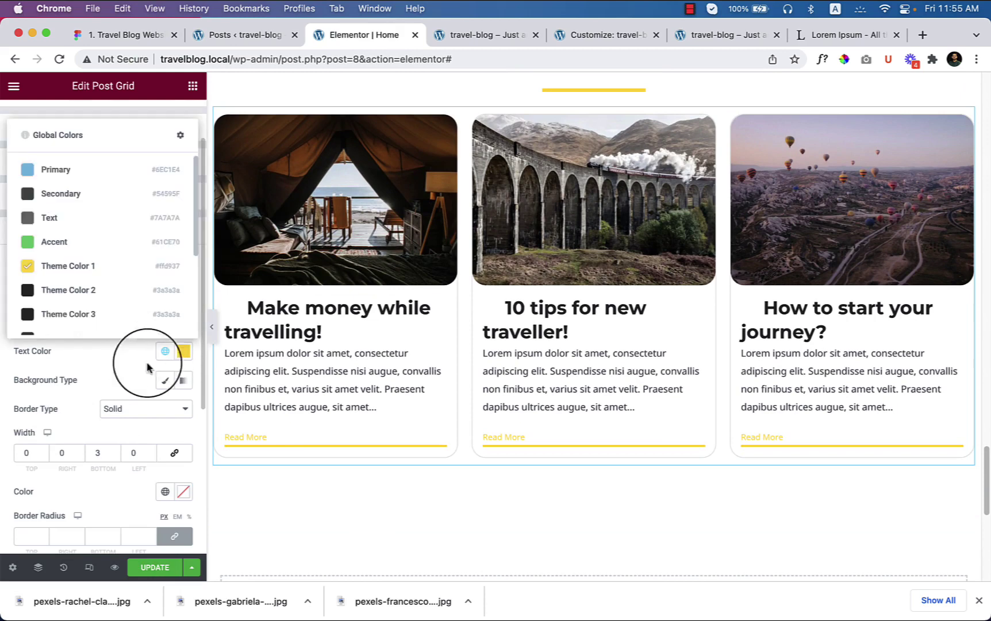
pyautogui.click(71, 314)
# Set the Read More button's border color to the yellow global Theme Color 1
pyautogui.scroll(-4, 84, 460)
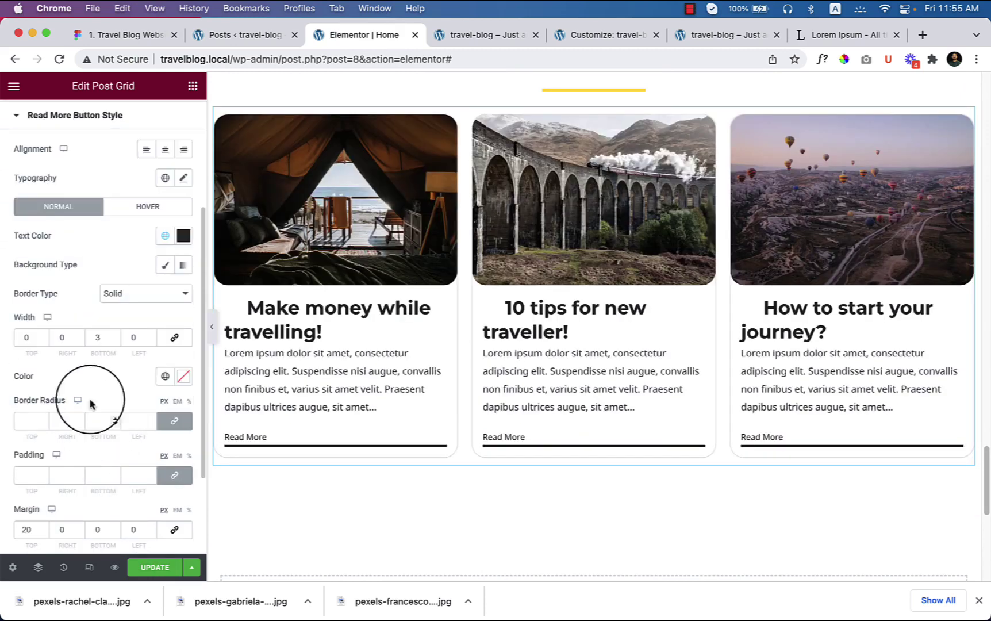
pyautogui.click(165, 376)
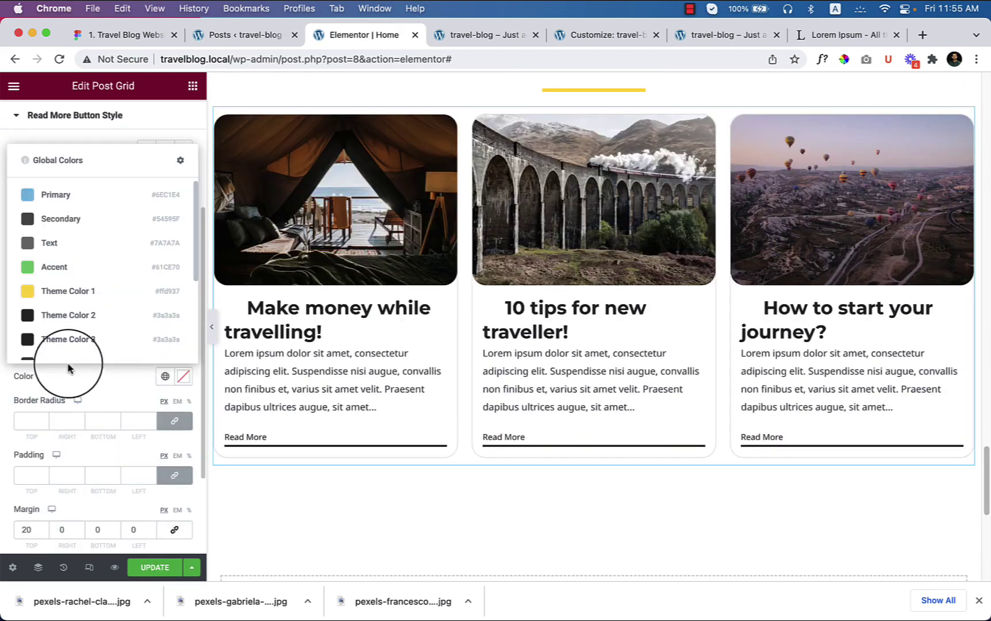
pyautogui.click(82, 289)
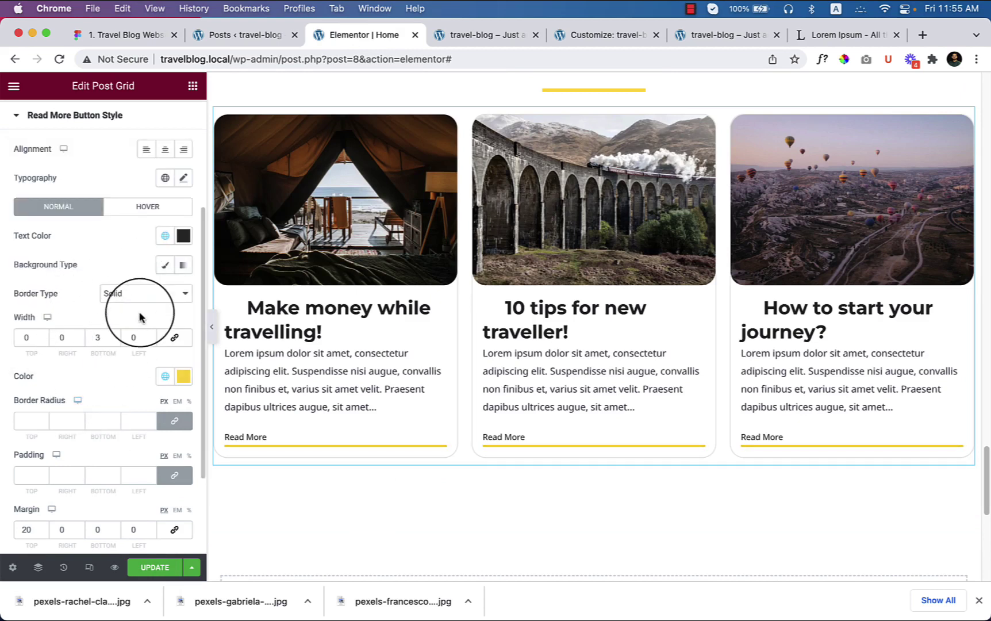
pyautogui.scroll(-2, 118, 428)
pyautogui.scroll(-3, 119, 430)
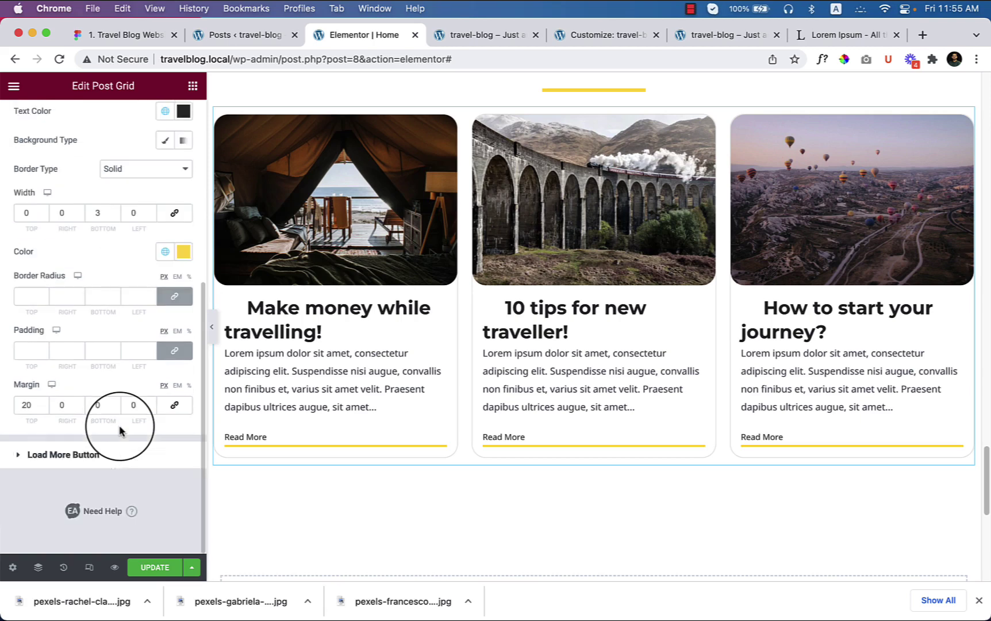
# Look through the Post Grid's Read More button style, query and layout settings, and update the page
pyautogui.scroll(6, 86, 453)
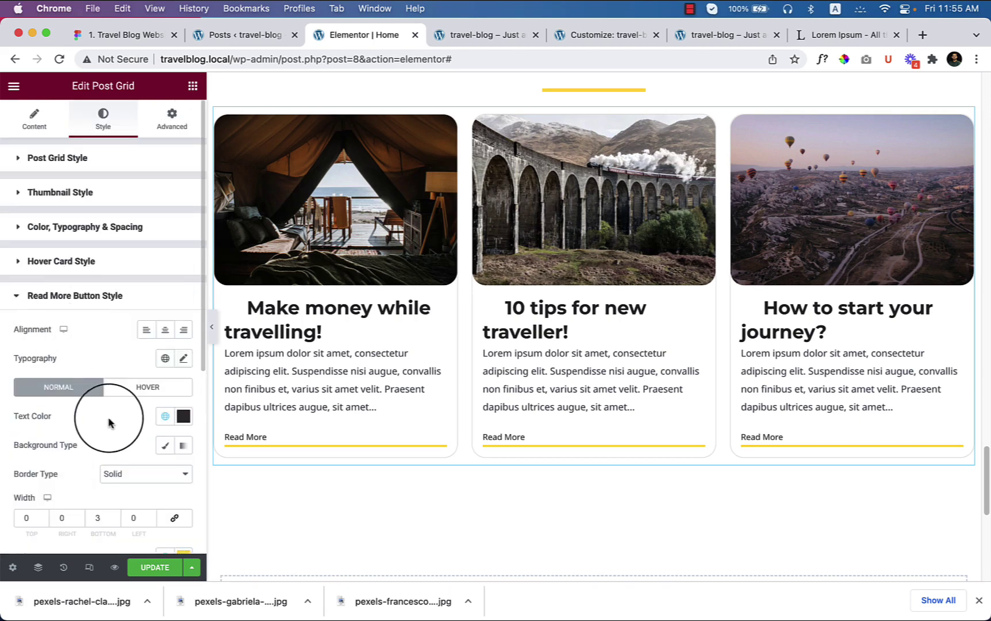
pyautogui.scroll(-6, 109, 412)
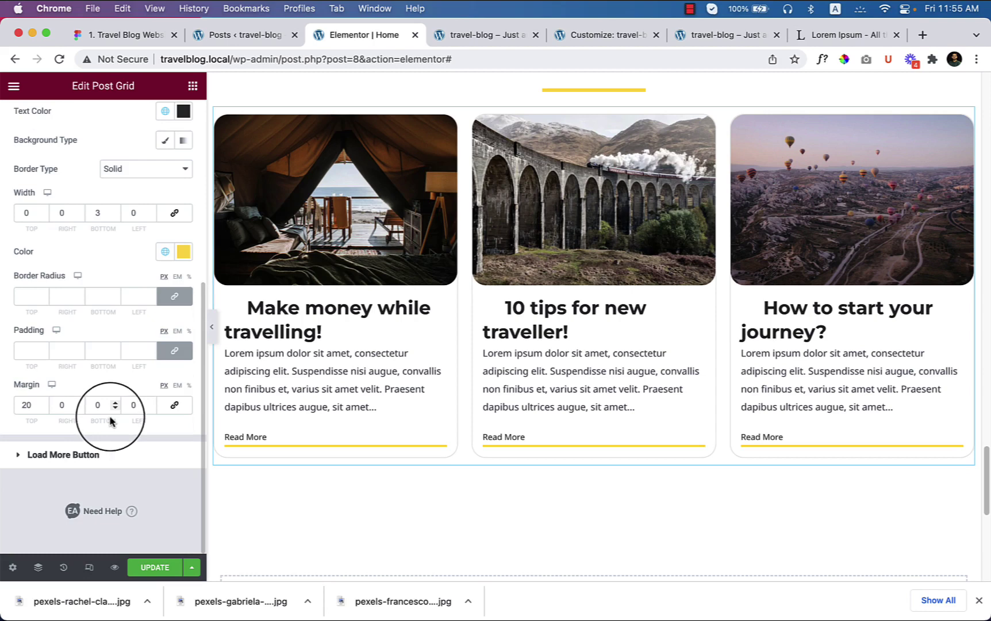
pyautogui.scroll(1, 111, 415)
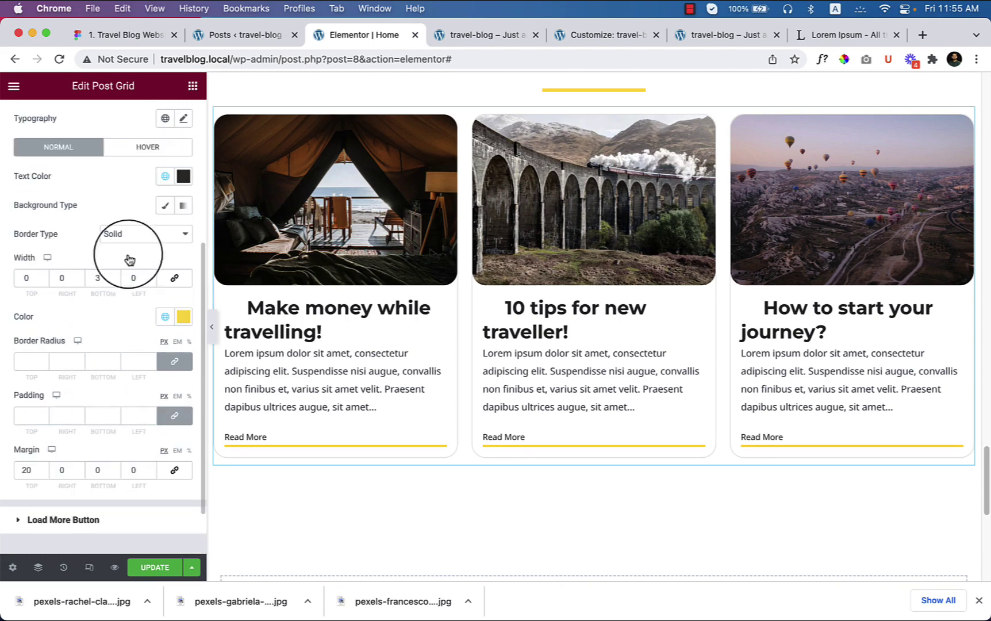
pyautogui.click(100, 228)
pyautogui.click(80, 193)
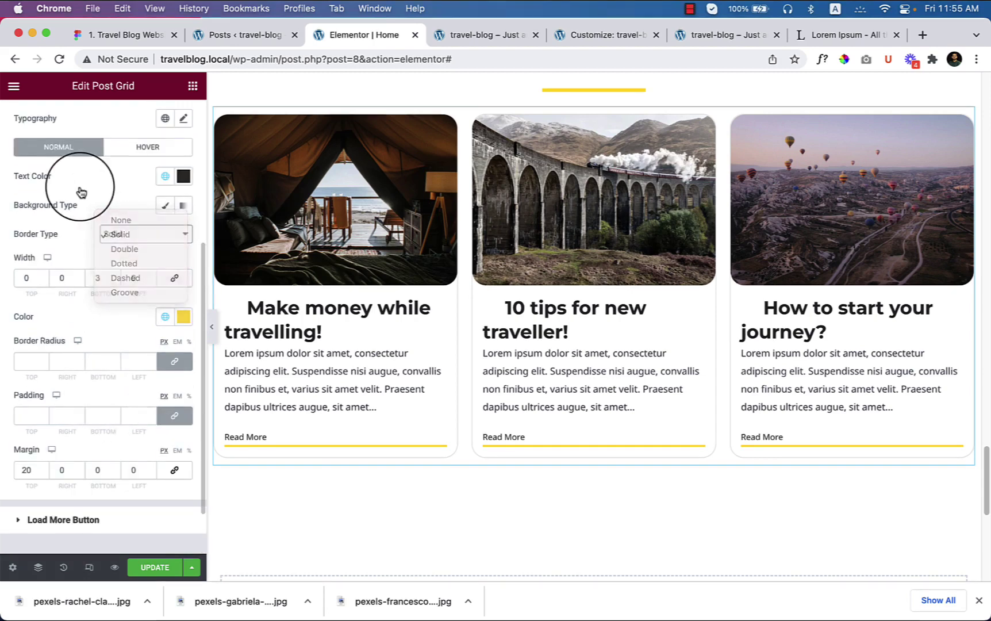
pyautogui.scroll(4, 115, 281)
pyautogui.click(31, 121)
pyautogui.scroll(-3, 116, 407)
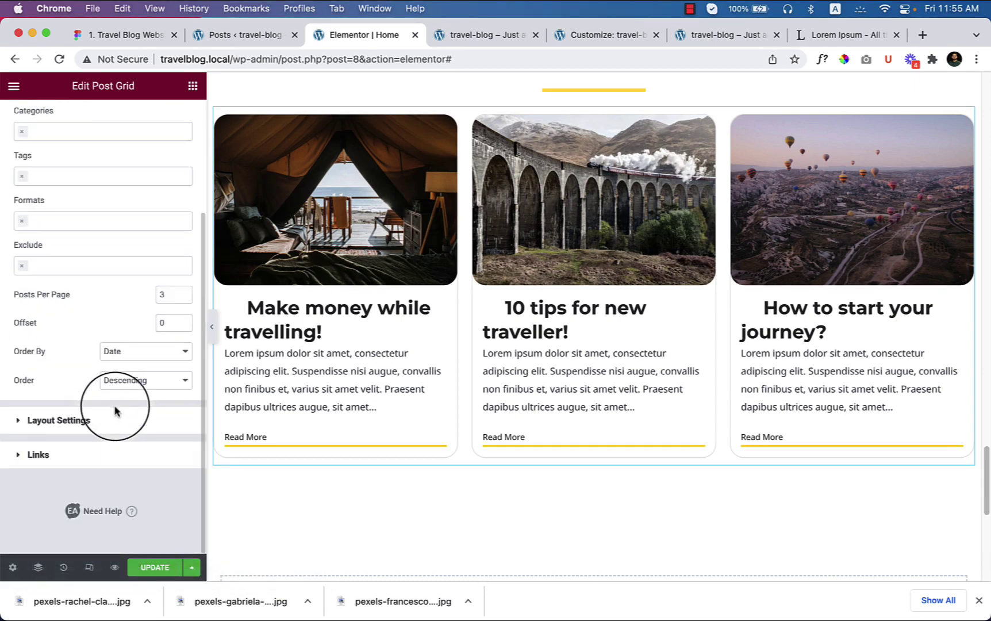
pyautogui.scroll(1, 58, 420)
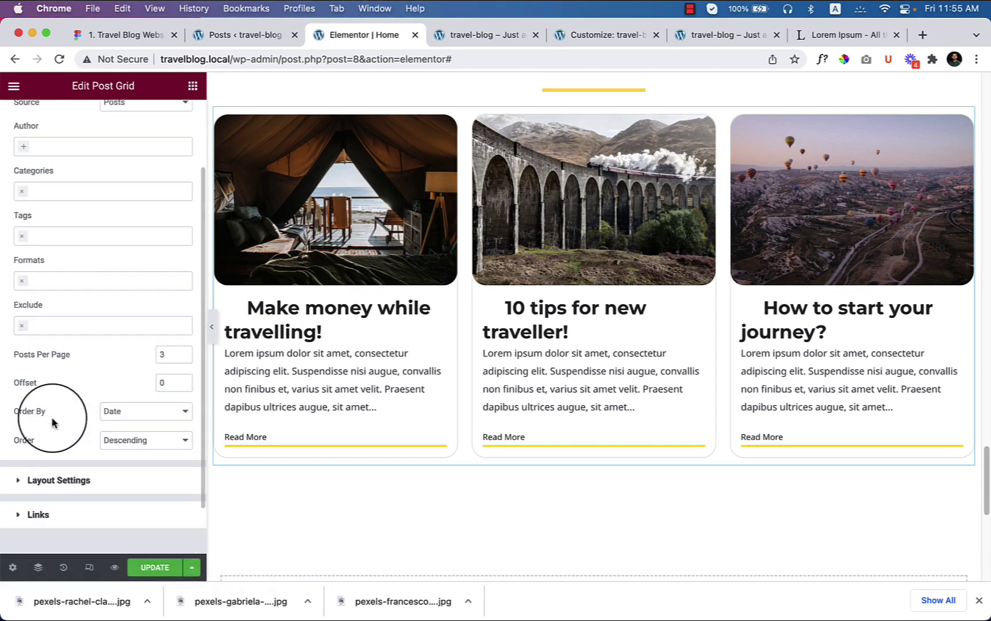
pyautogui.click(63, 478)
pyautogui.scroll(-4, 69, 414)
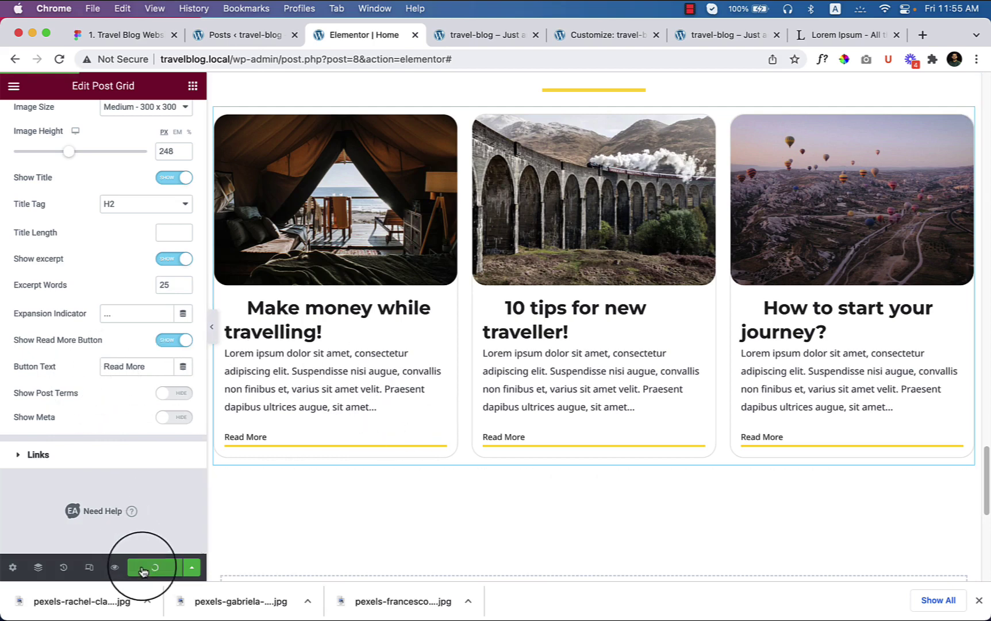
# View the Latest Posts and Guides cards on the live home page
pyautogui.click(489, 36)
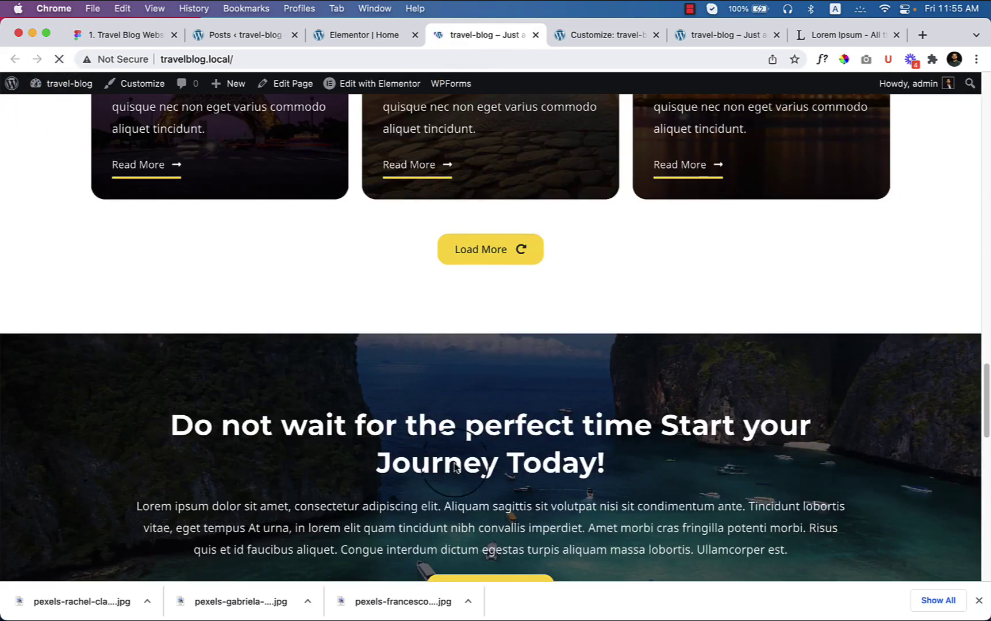
pyautogui.scroll(-9, 446, 484)
pyautogui.scroll(-3, 447, 485)
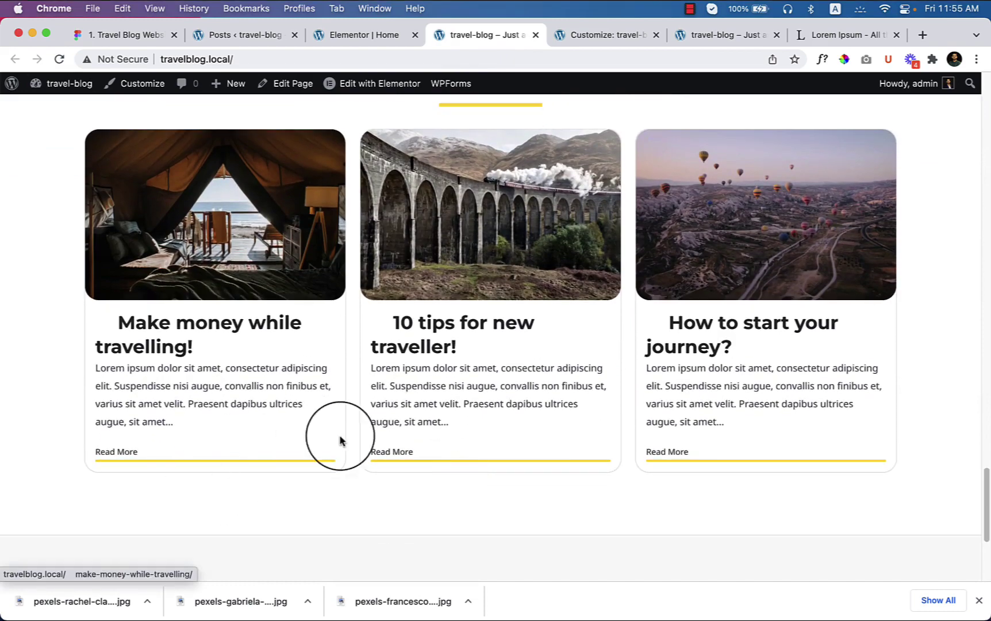
# Inspect the HTML of the "Make money while travelling!" card title and examine the blank characters before its text
pyautogui.rightClick(119, 333)
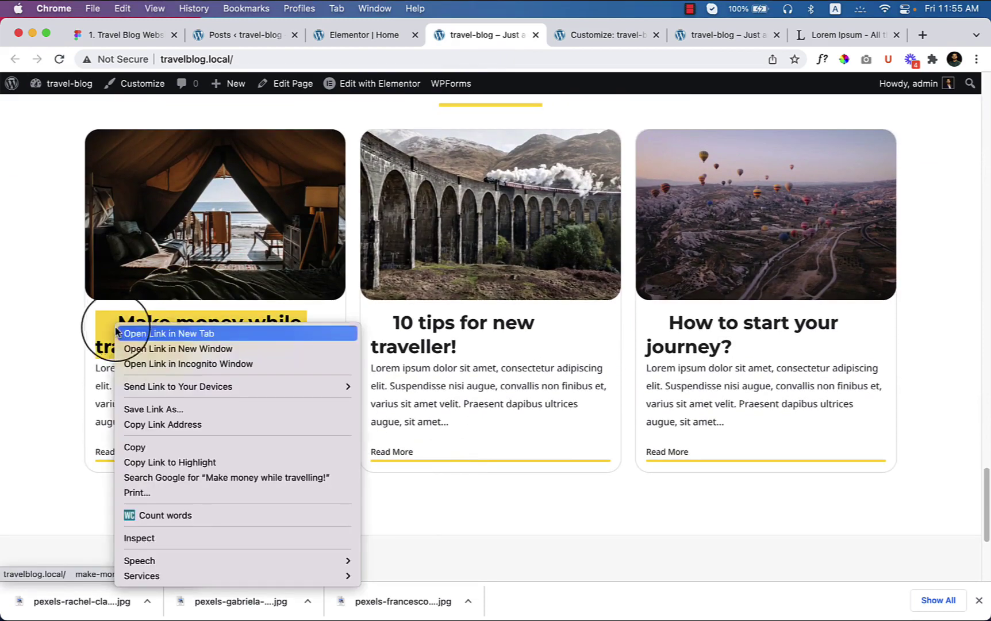
pyautogui.click(178, 539)
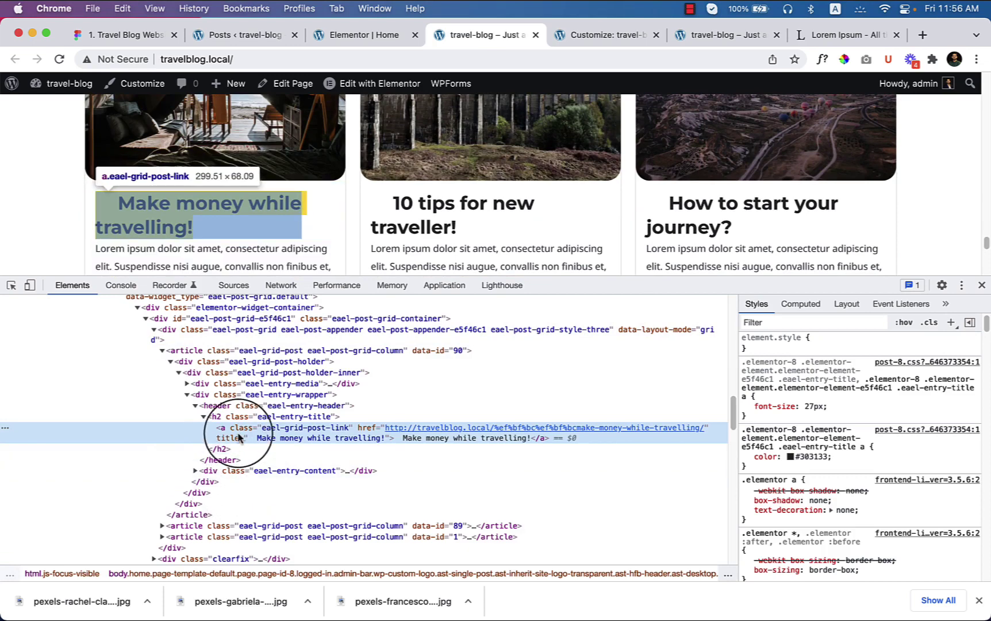
pyautogui.click(224, 405)
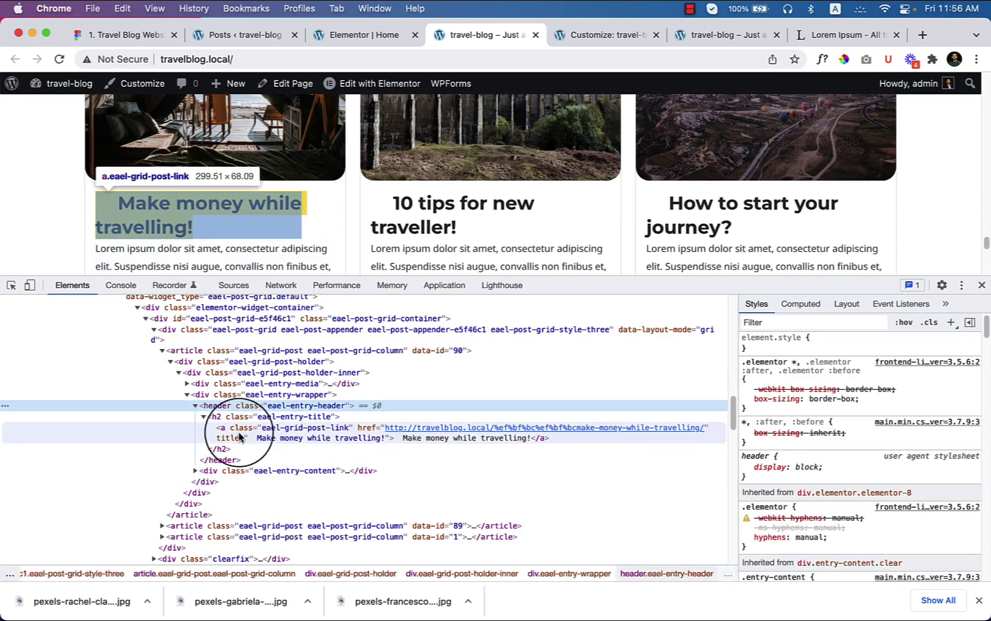
pyautogui.click(236, 428)
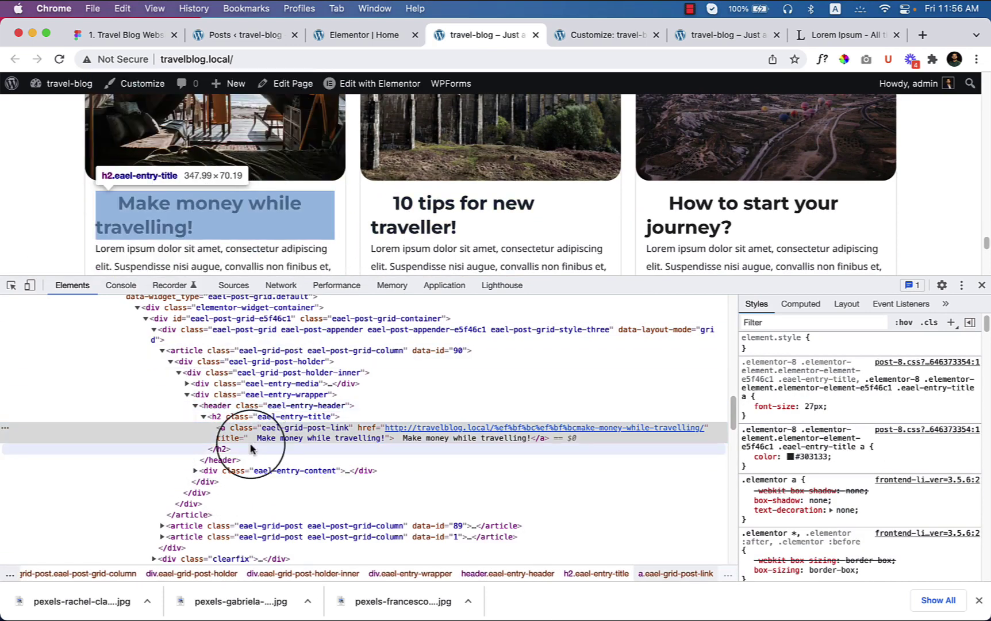
pyautogui.doubleClick(402, 438)
pyautogui.click(398, 442)
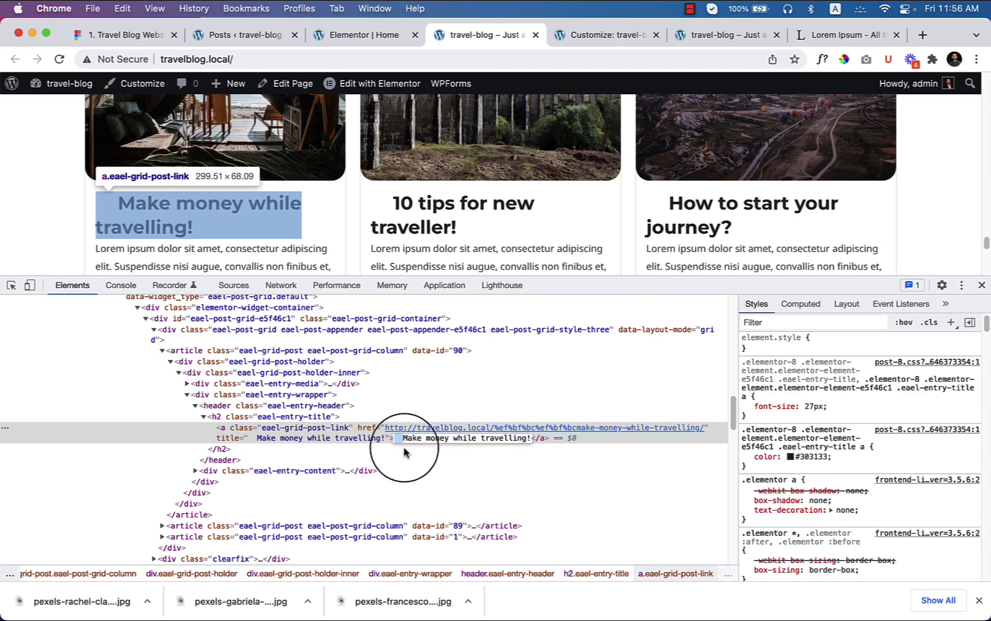
# In the WordPress posts list, quick-edit "Make money while travelling!" to remove the leading blanks from its title and slug, and update it
pyautogui.hotkey('ctrl', 'shift', 'Tab')
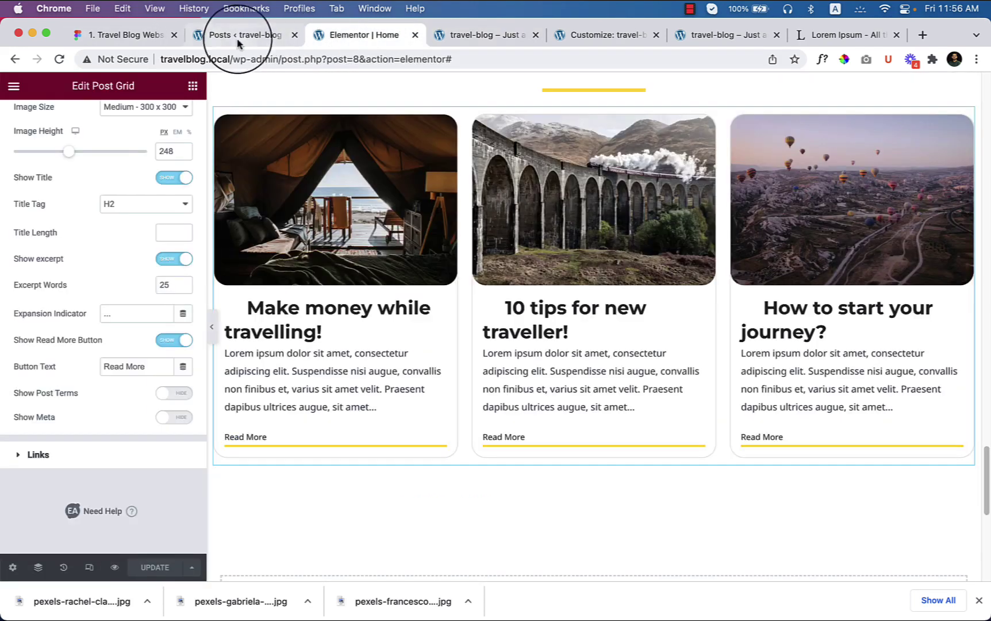
pyautogui.click(239, 44)
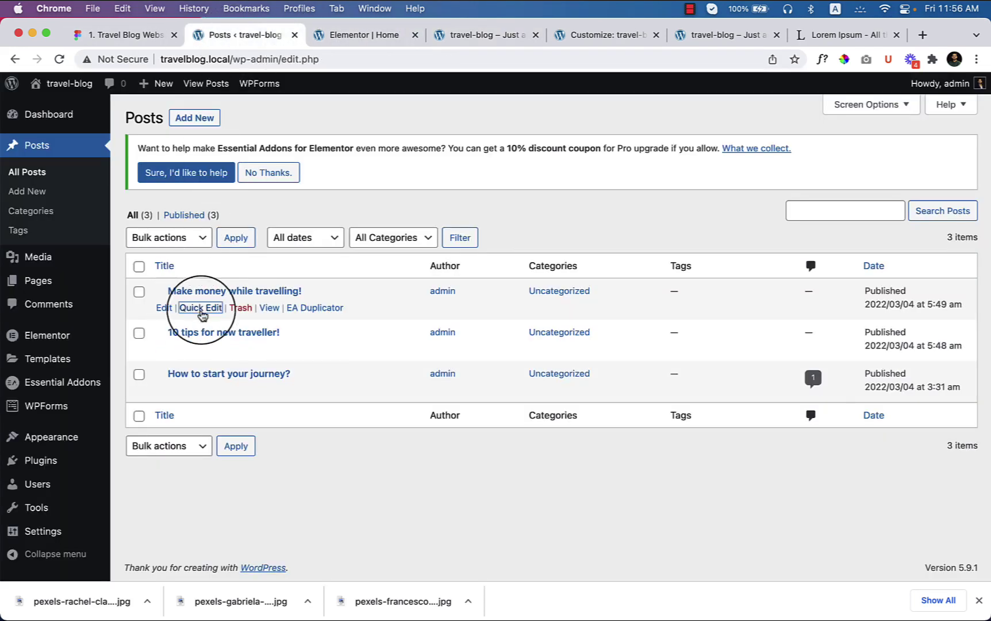
pyautogui.click(200, 309)
pyautogui.moveTo(202, 315); pyautogui.dragTo(165, 324)
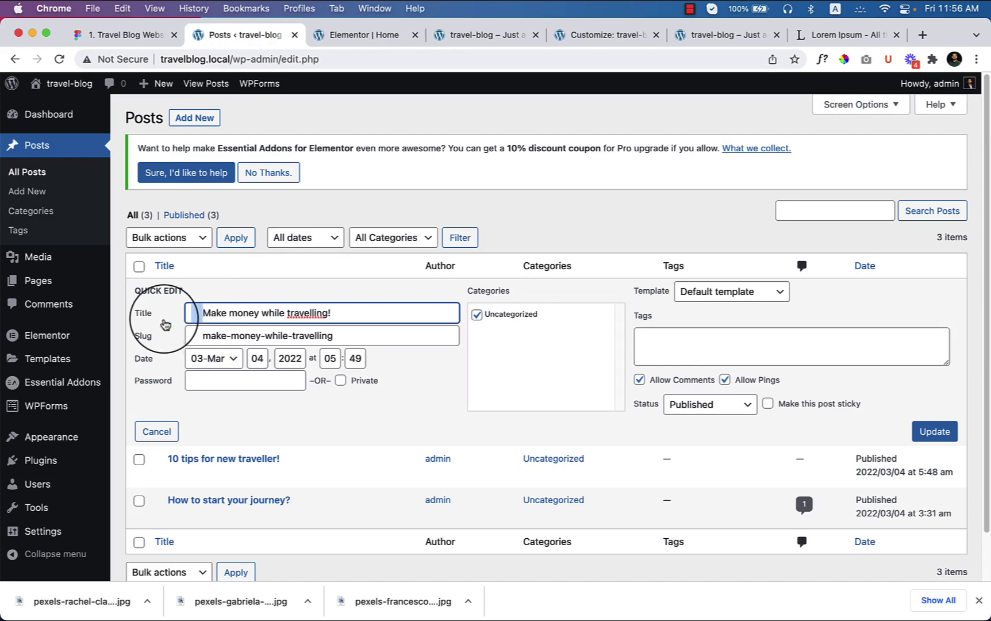
pyautogui.press('Tab')
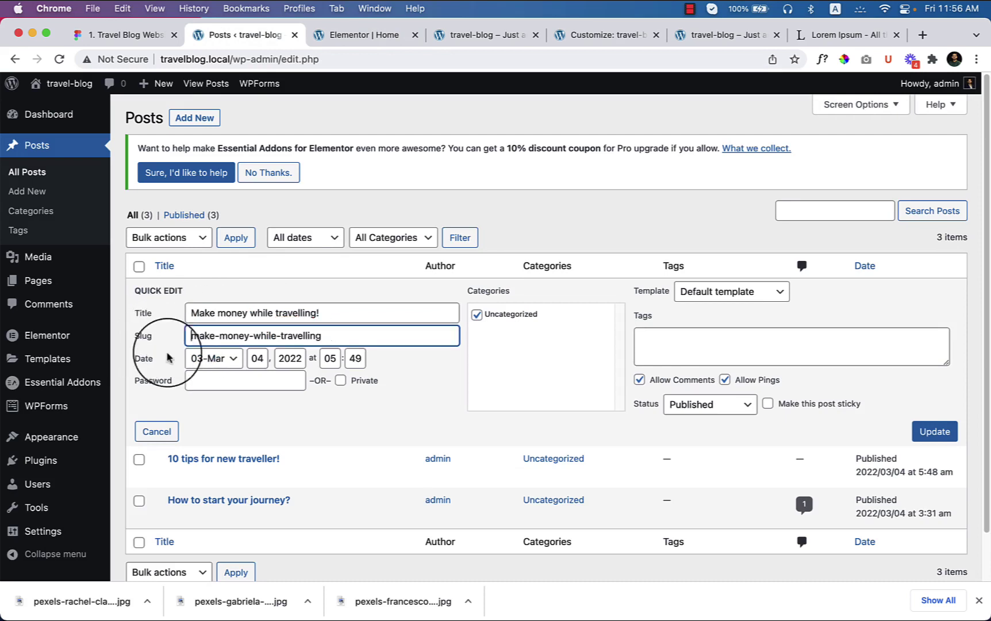
pyautogui.click(920, 432)
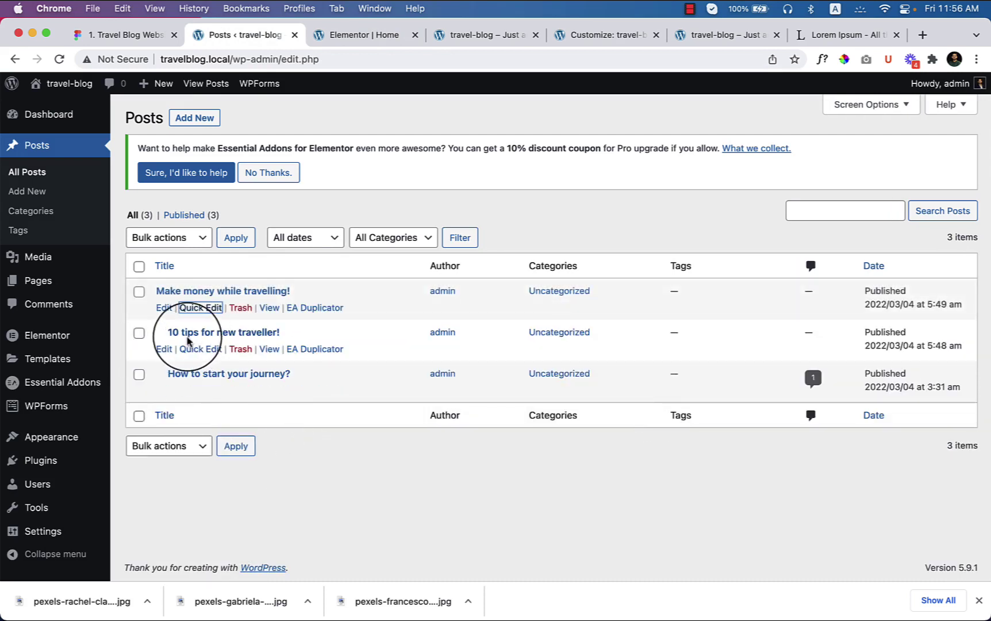
# Remove the leading blanks from the "10 tips for new traveller!" title and slug and the "How to start your journey?" title, updating both posts
pyautogui.click(192, 348)
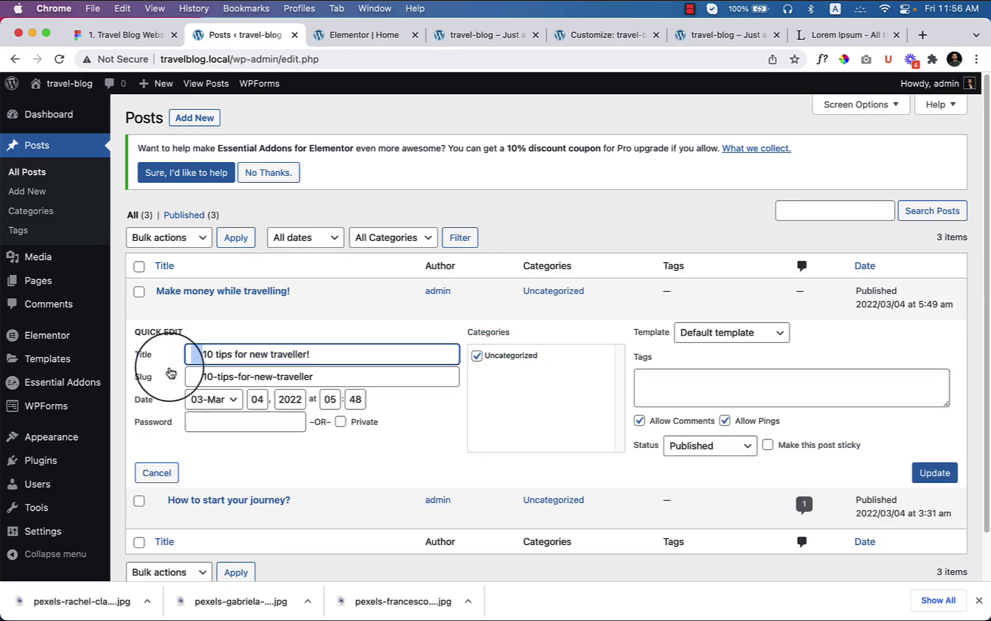
pyautogui.click(190, 377)
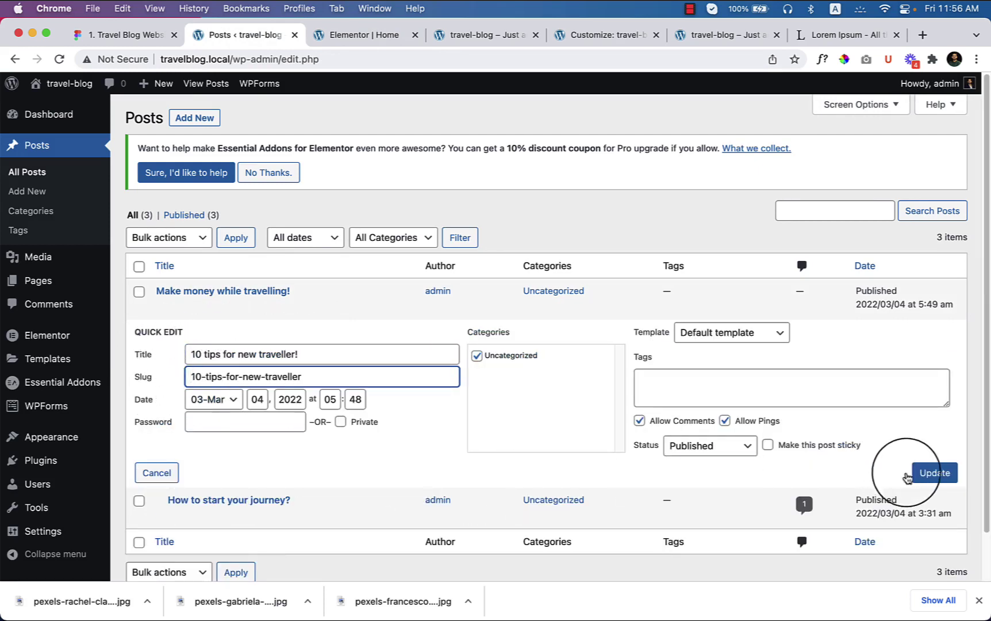
pyautogui.click(931, 472)
pyautogui.click(202, 390)
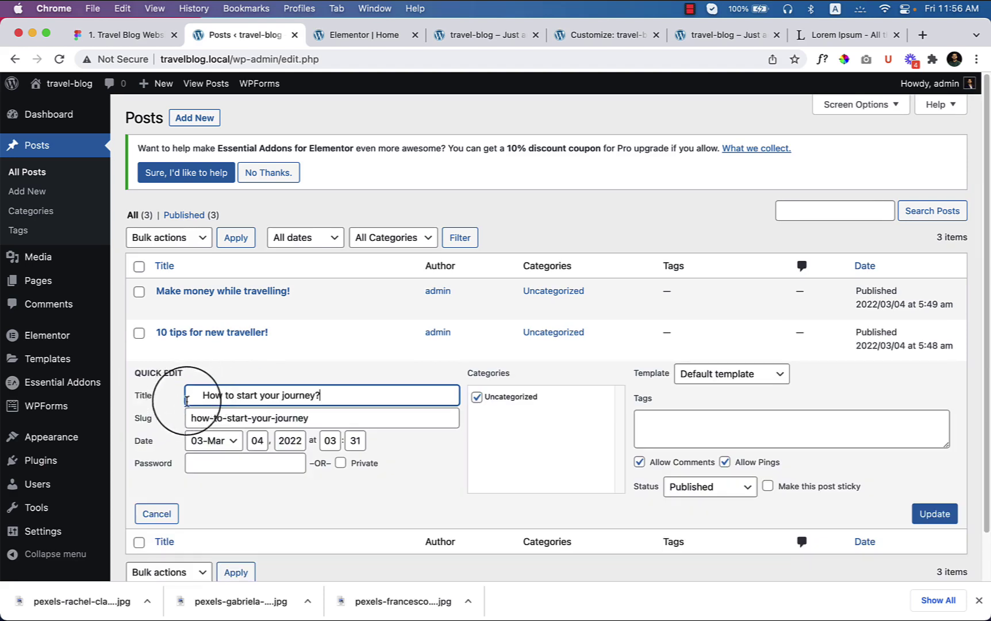
pyautogui.click(933, 513)
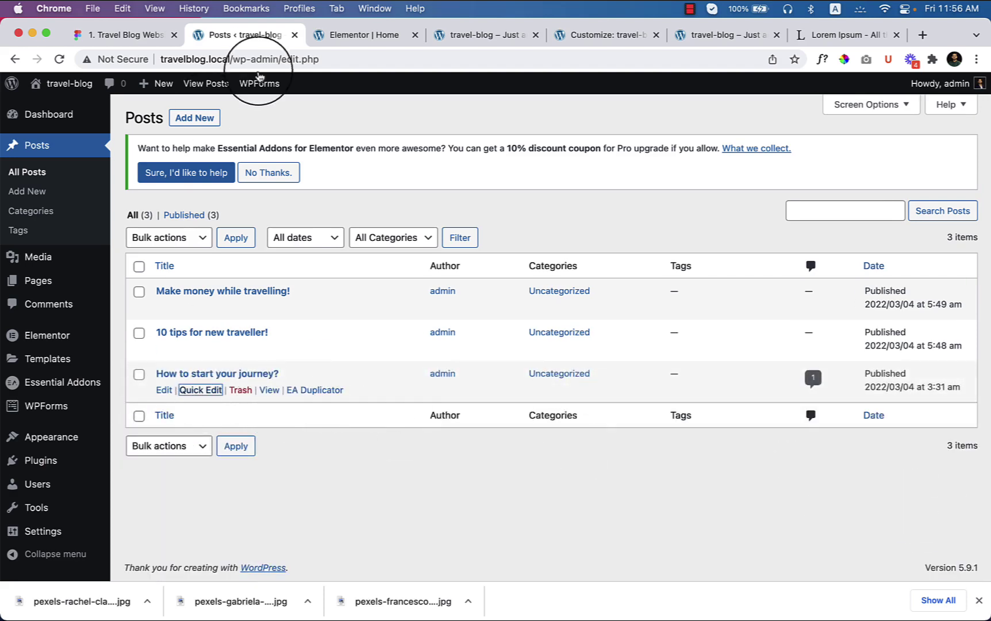
# Reload the live home page, close the inspector, and compare the post card titles with the Figma design
pyautogui.click(462, 41)
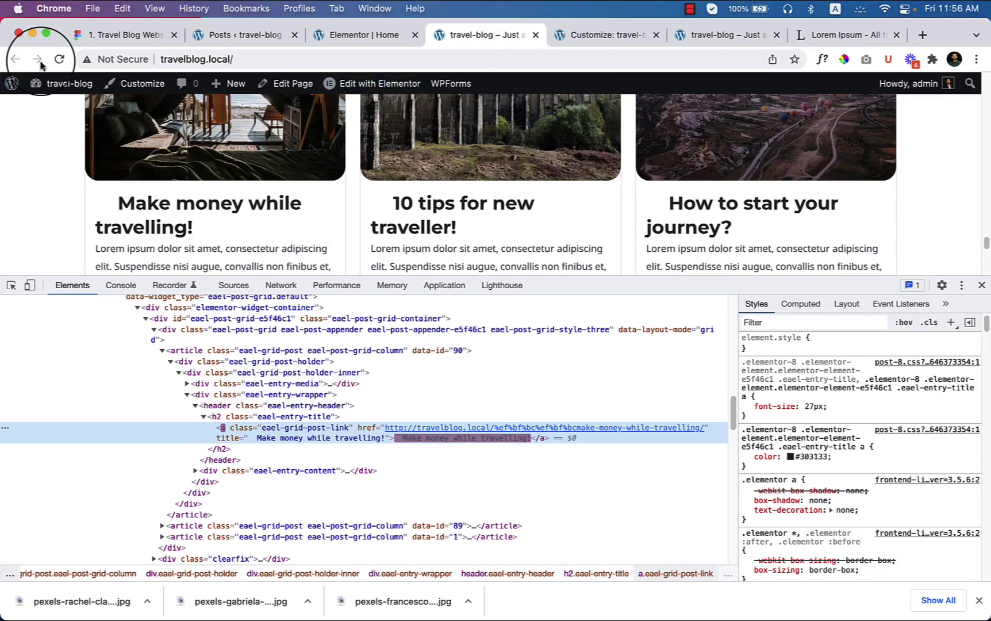
pyautogui.click(58, 63)
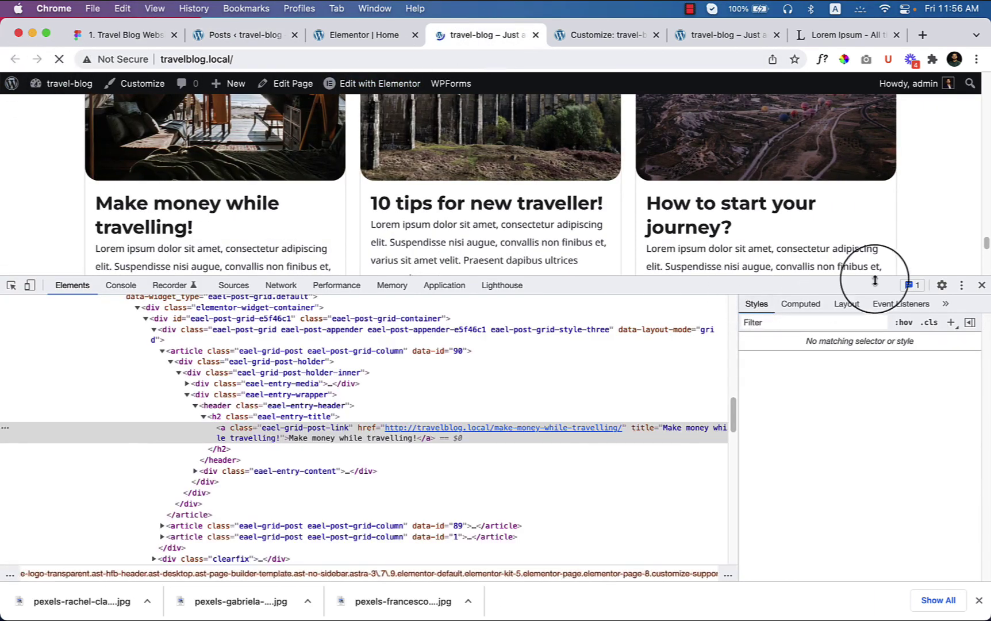
pyautogui.click(981, 285)
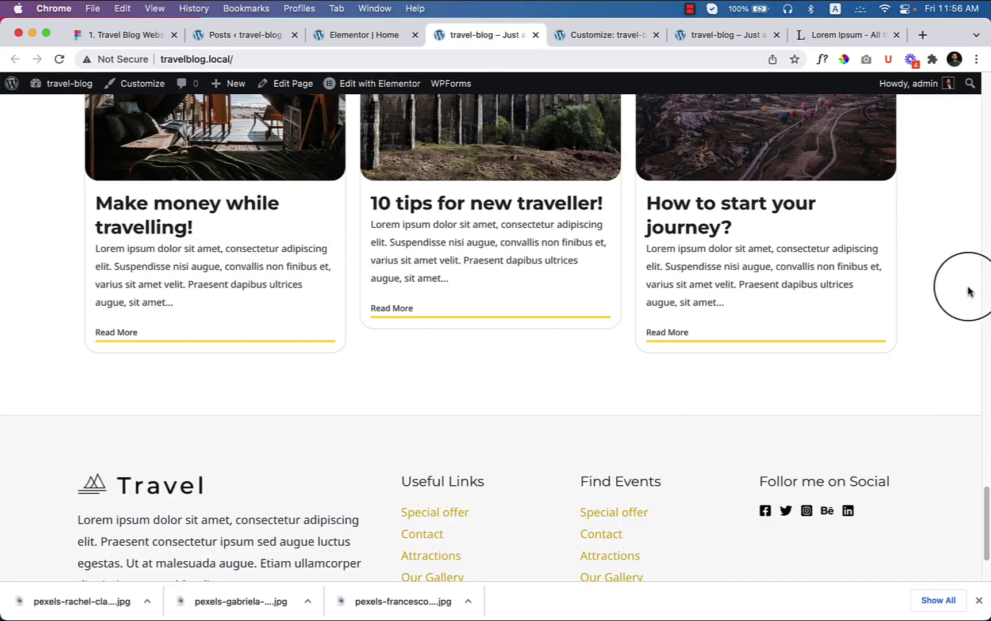
pyautogui.scroll(1, 663, 436)
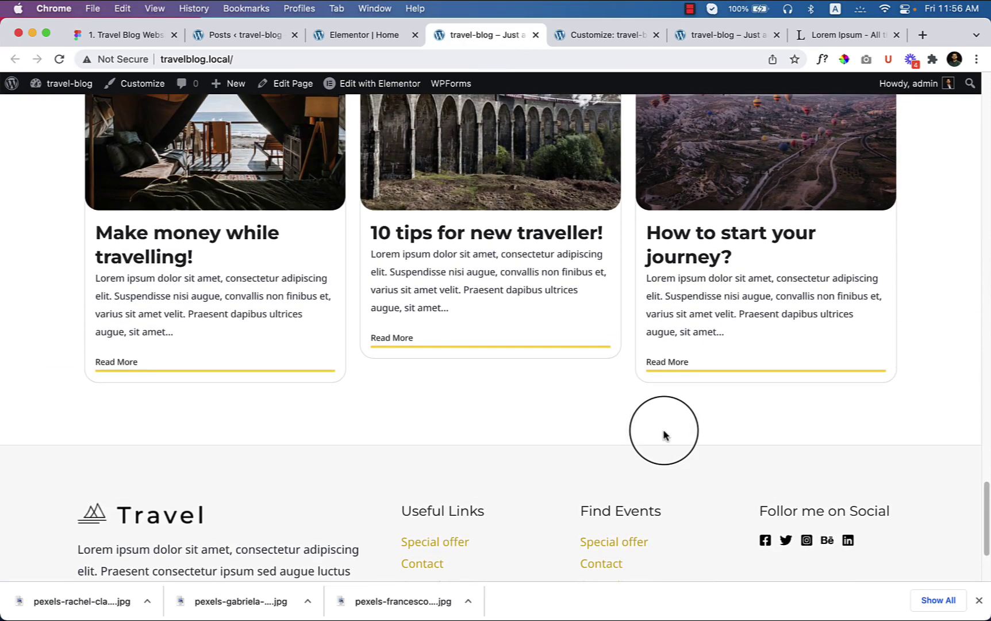
pyautogui.click(232, 45)
pyautogui.click(100, 35)
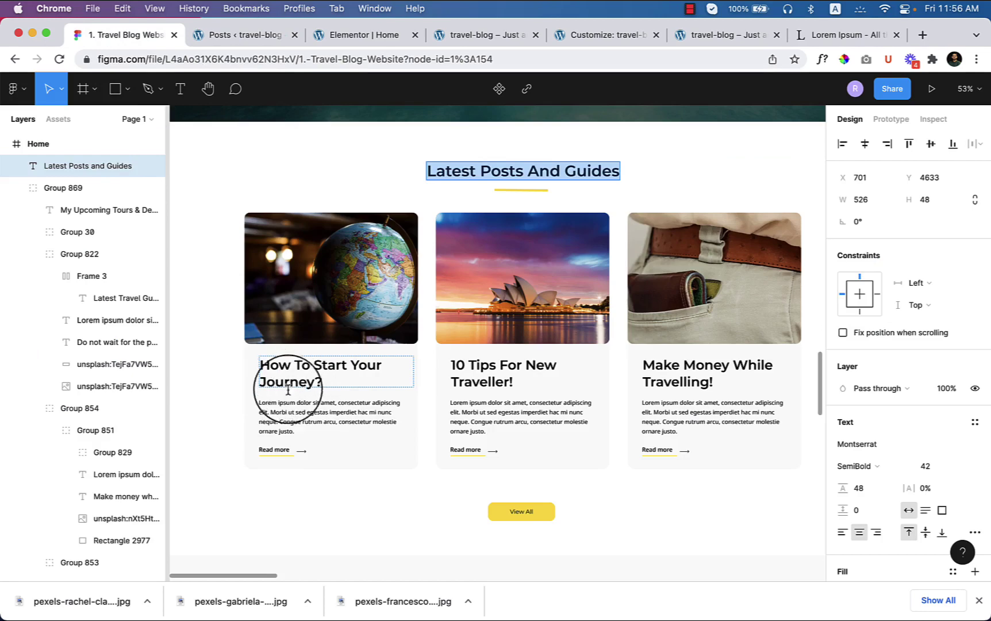
# Reload the Home page in the Elementor editor and return to the Latest Posts and Guides section
pyautogui.click(347, 37)
pyautogui.click(59, 60)
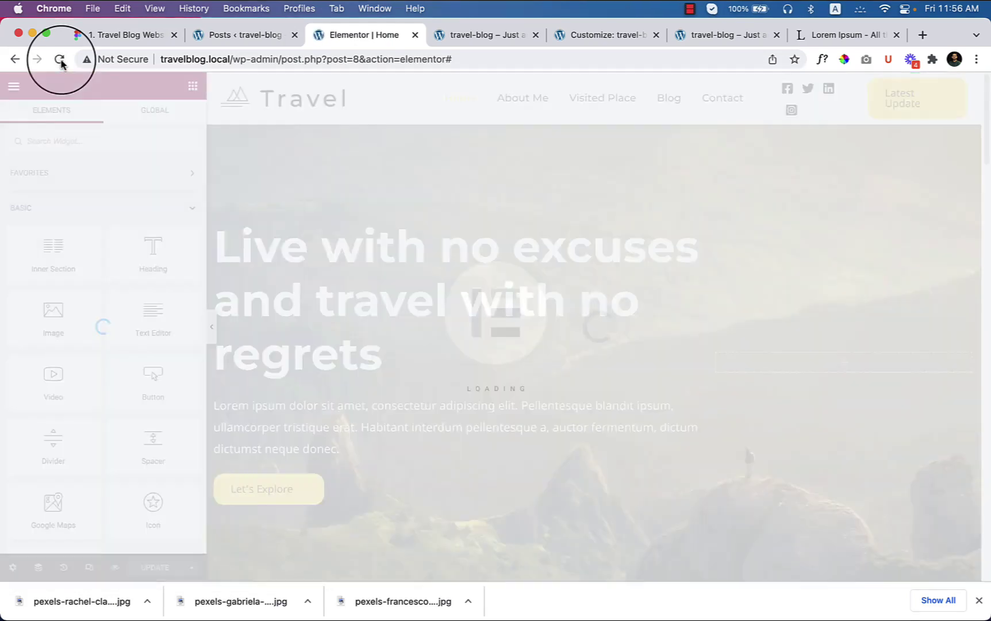
pyautogui.scroll(-15, 626, 468)
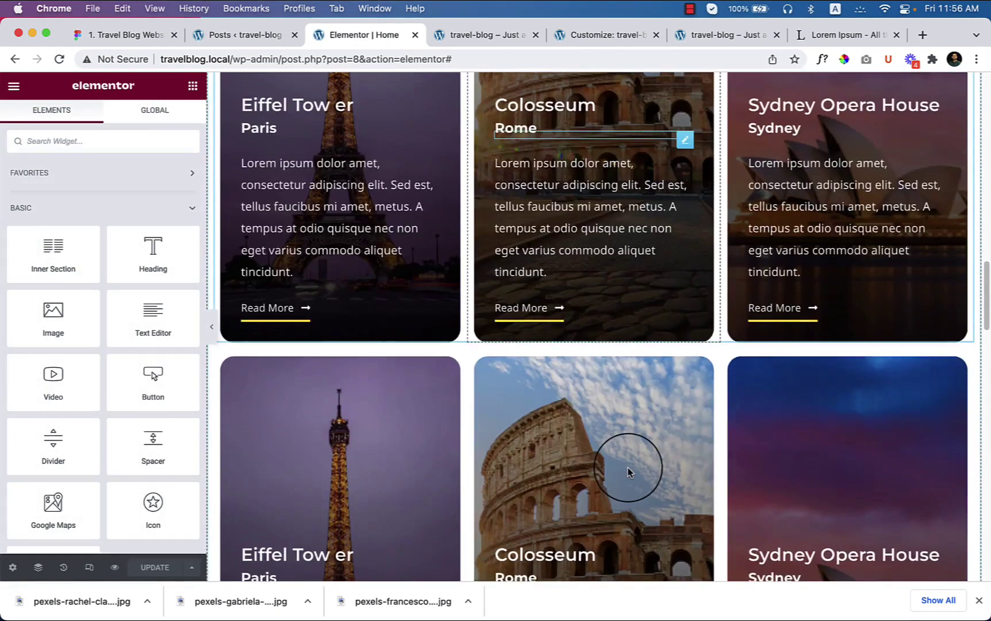
pyautogui.scroll(-10, 627, 468)
pyautogui.scroll(10, 628, 471)
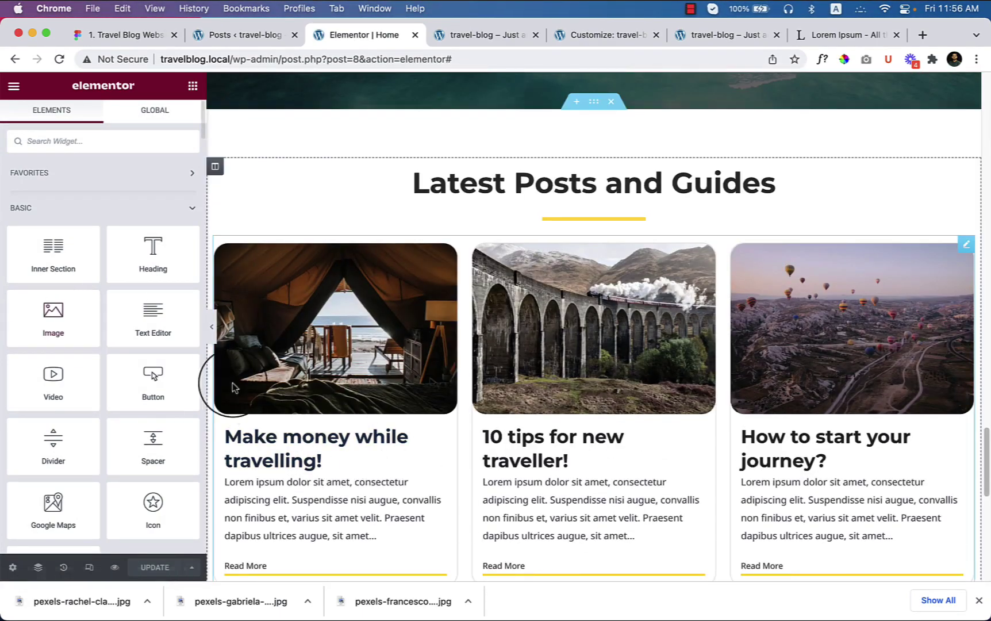
# Open the Post Grid widget for editing and bring up its style settings
pyautogui.click(963, 249)
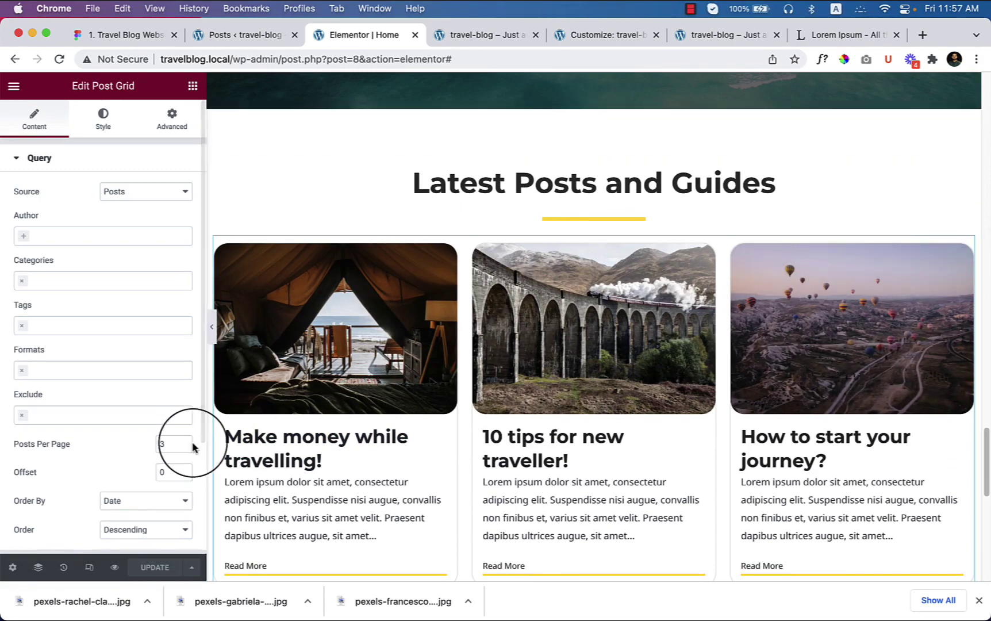
pyautogui.scroll(-5, 66, 482)
pyautogui.scroll(5, 133, 282)
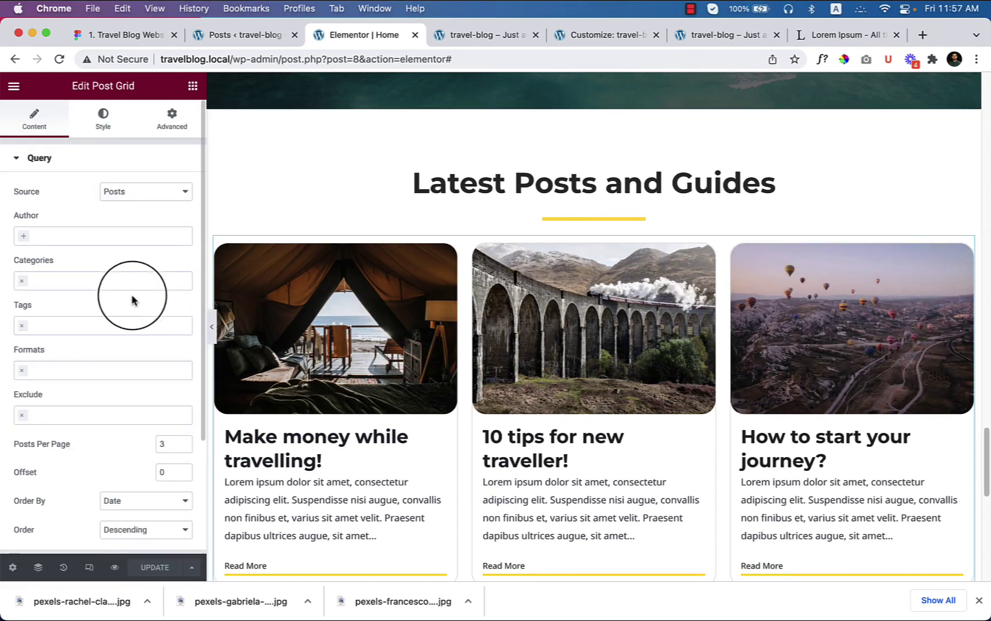
pyautogui.click(103, 119)
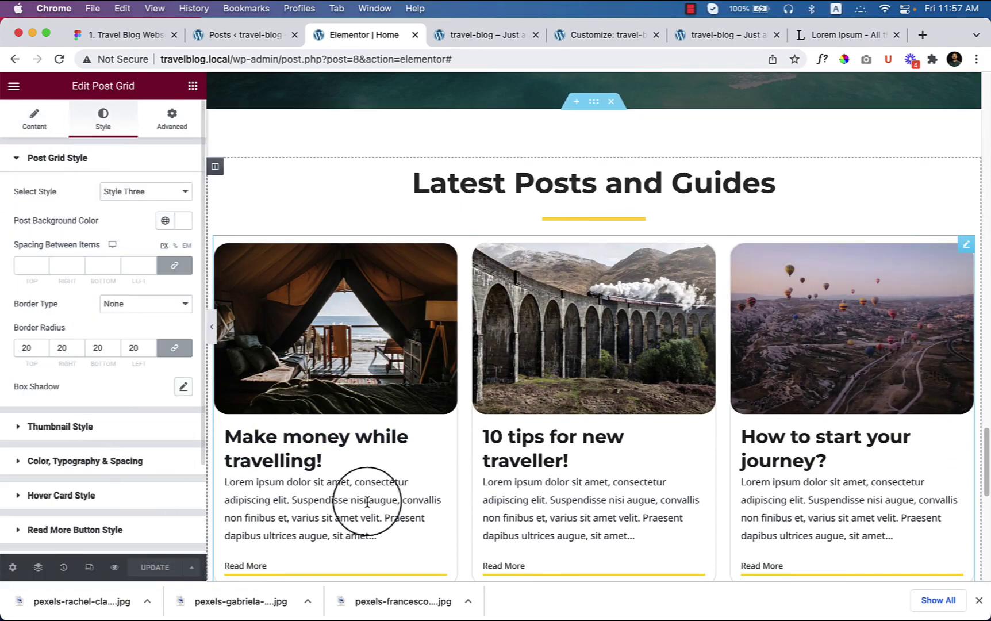
pyautogui.scroll(-2, 377, 509)
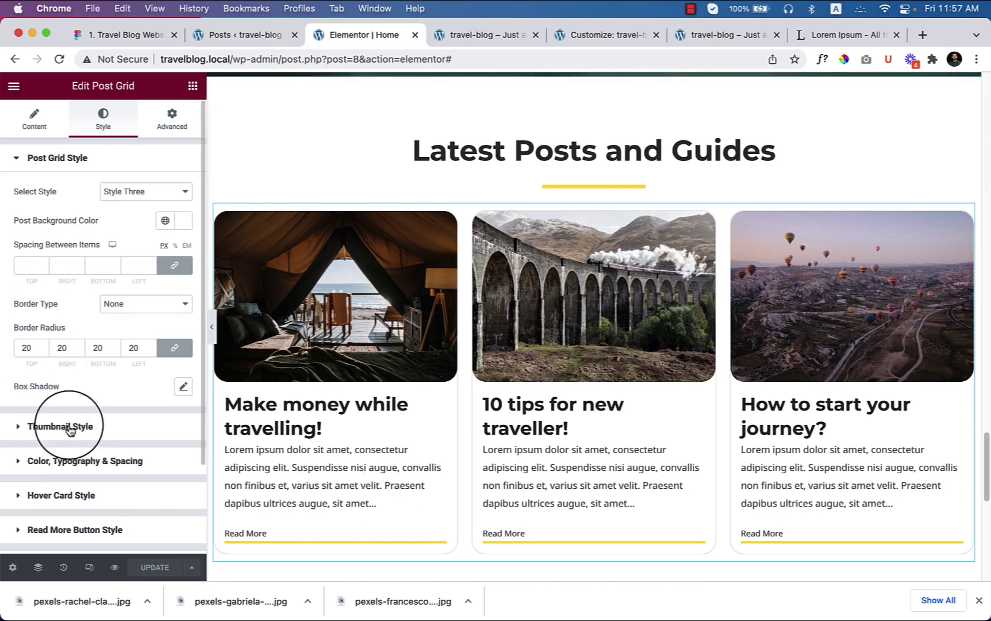
# Unlink the post title margins, set only the bottom margin to 30 px, and preview the cards at full width
pyautogui.click(79, 462)
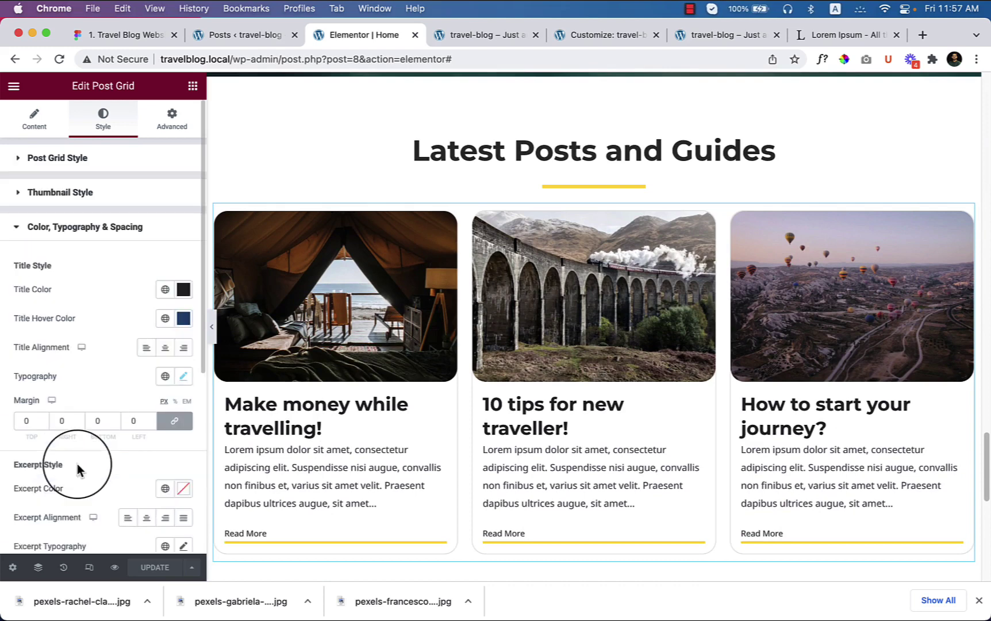
pyautogui.click(92, 420)
pyautogui.write('3')
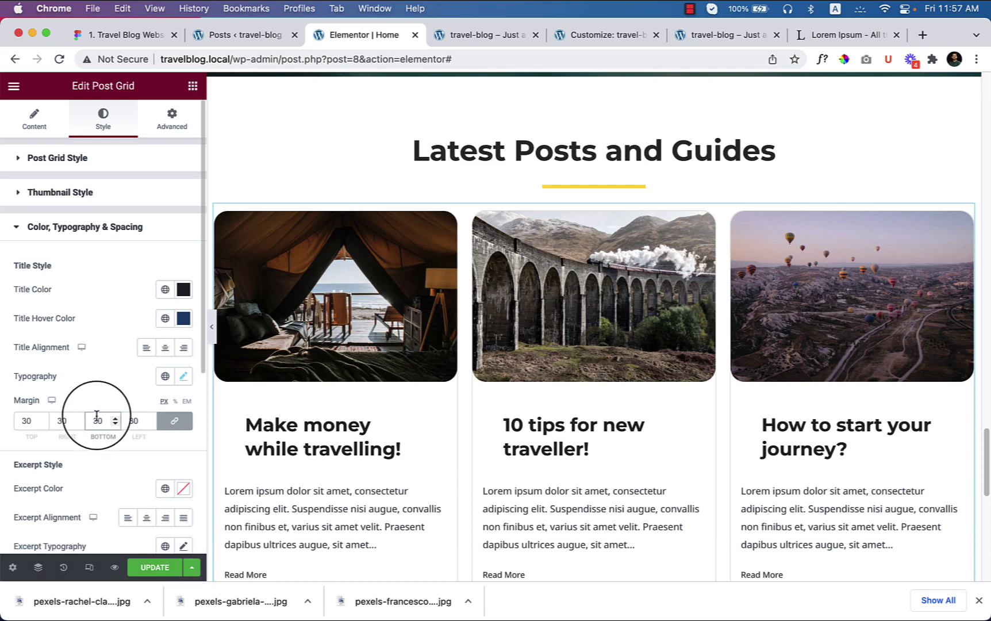
pyautogui.press('BackSpace')
pyautogui.click(174, 421)
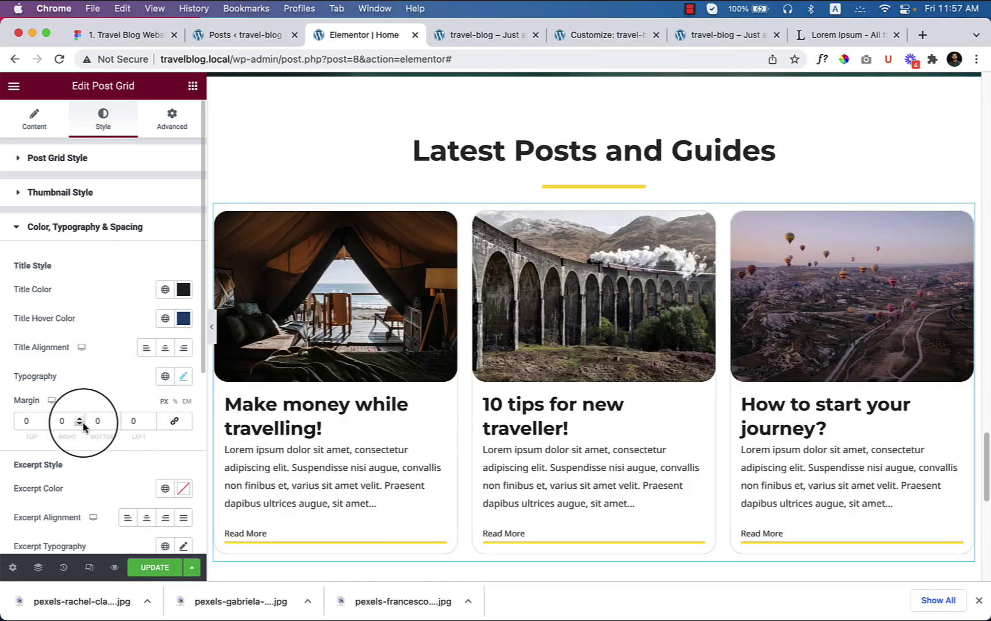
pyautogui.click(94, 421)
pyautogui.write('3')
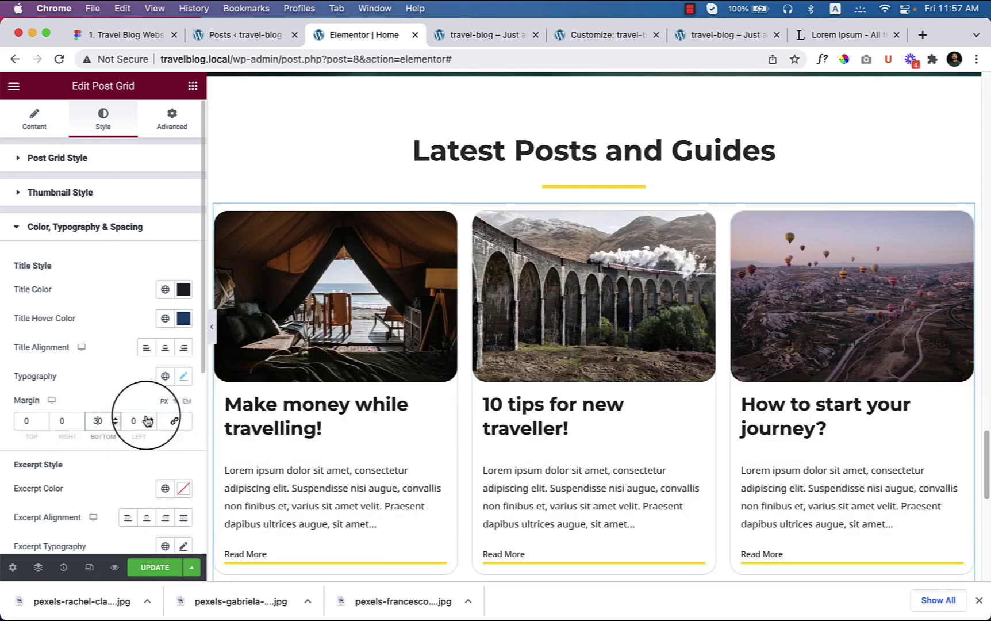
pyautogui.scroll(-1, 516, 468)
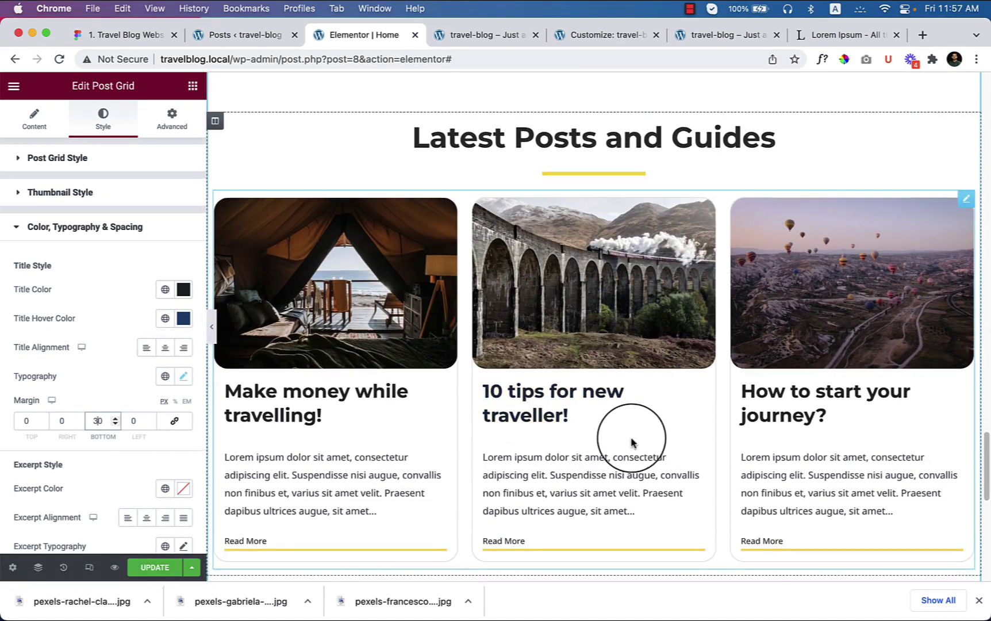
pyautogui.scroll(-3, 630, 438)
pyautogui.click(212, 328)
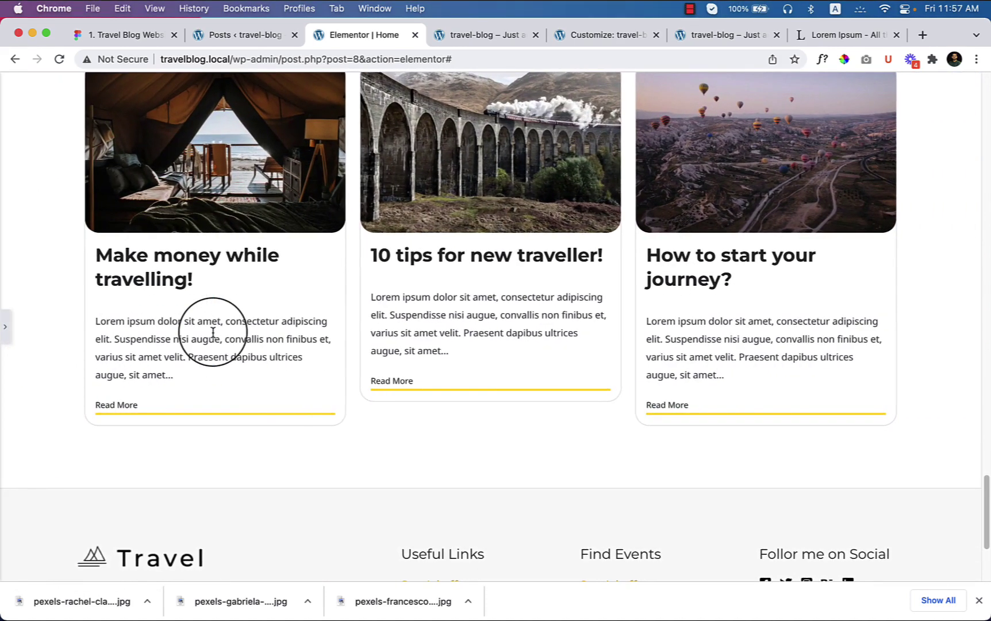
pyautogui.click(9, 338)
# Set the post title font size to 35 px and preview the cards at full width
pyautogui.click(184, 377)
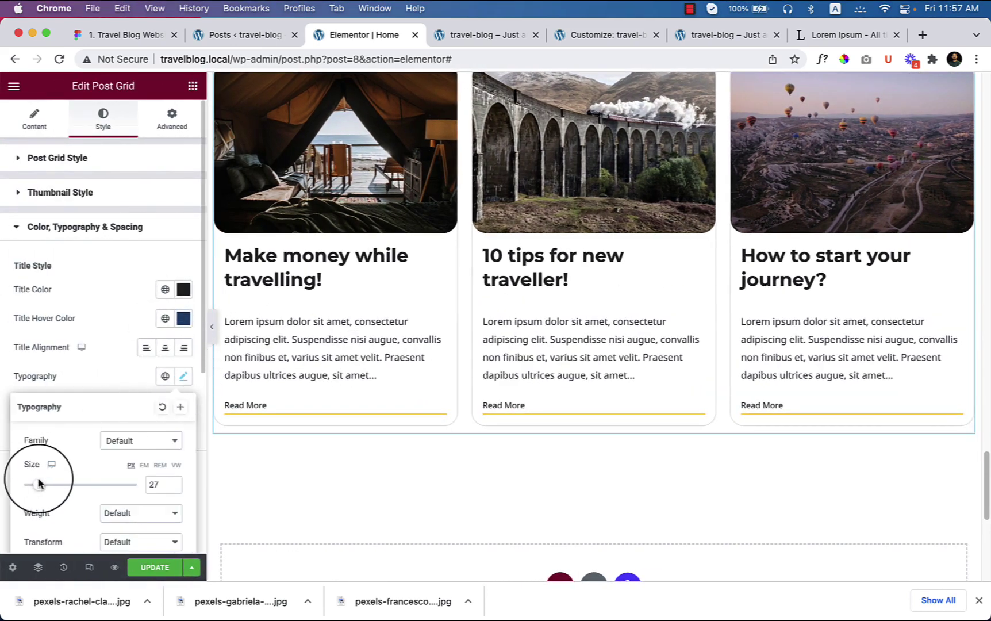
pyautogui.moveTo(38, 483); pyautogui.dragTo(42, 488)
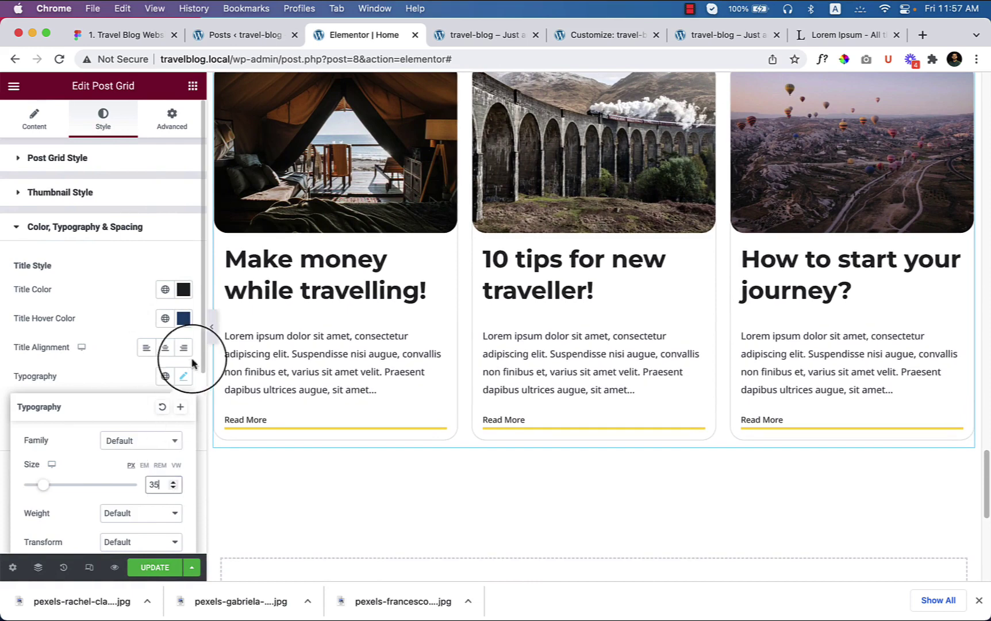
pyautogui.click(212, 326)
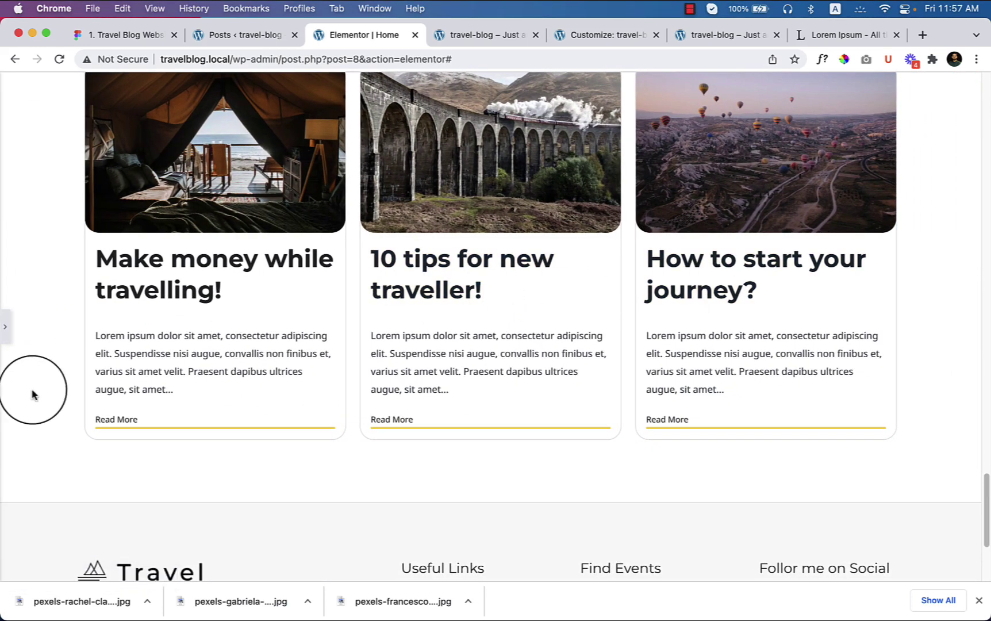
pyautogui.click(7, 336)
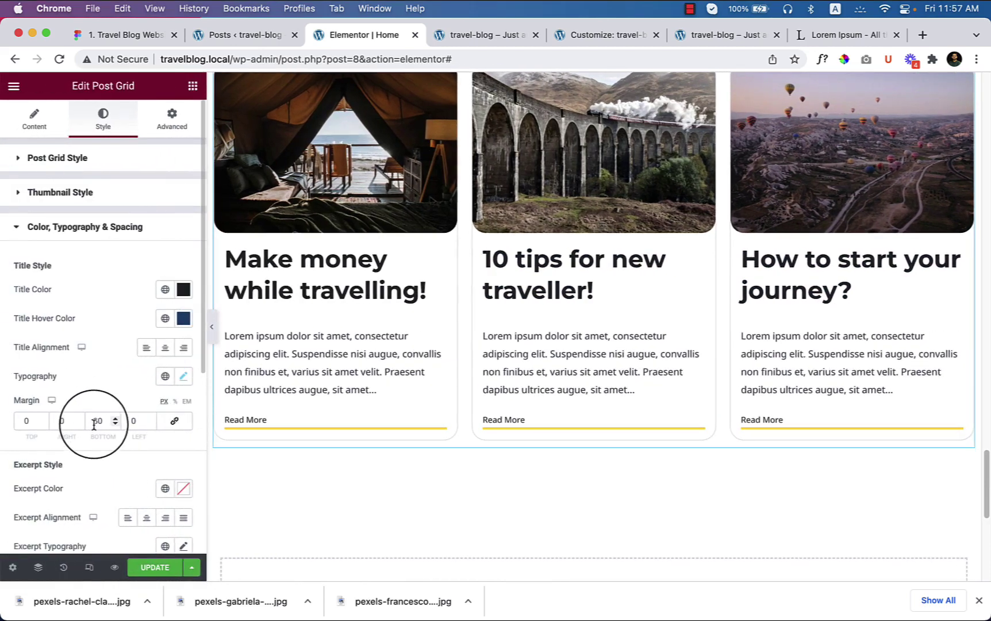
# Reduce the post title's bottom margin to 22 px
pyautogui.click(115, 425)
pyautogui.click(115, 424)
pyautogui.click(115, 424)
pyautogui.click(115, 424)
pyautogui.click(115, 425)
pyautogui.click(115, 424)
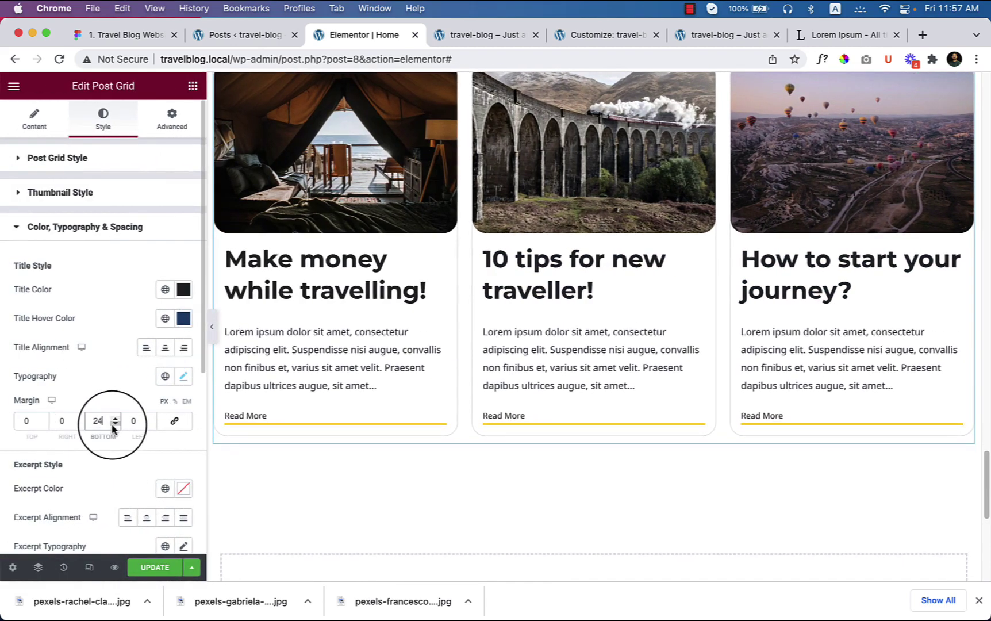
pyautogui.click(116, 422)
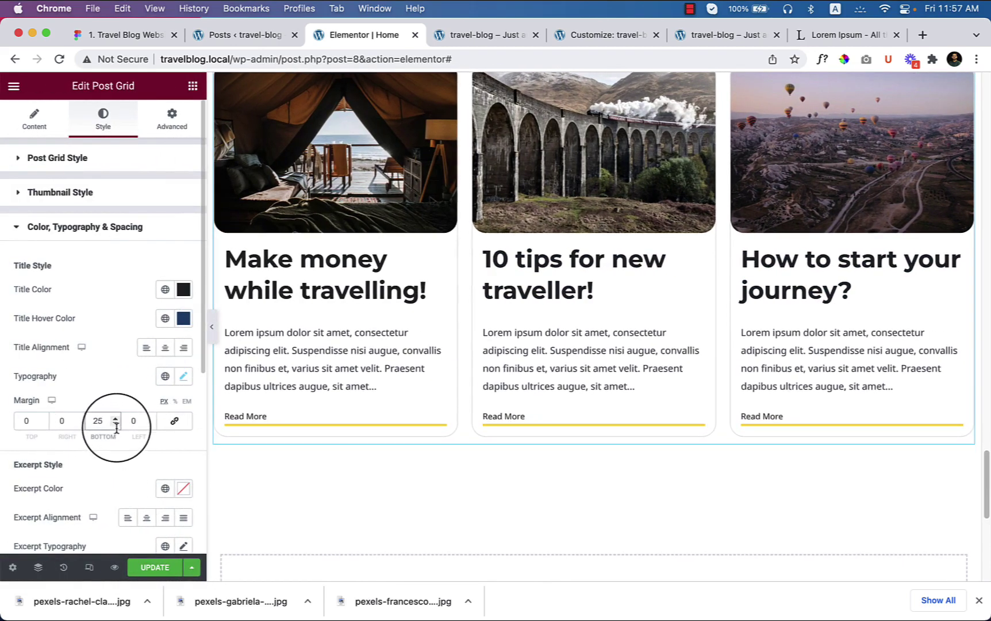
pyautogui.click(115, 424)
pyautogui.click(116, 424)
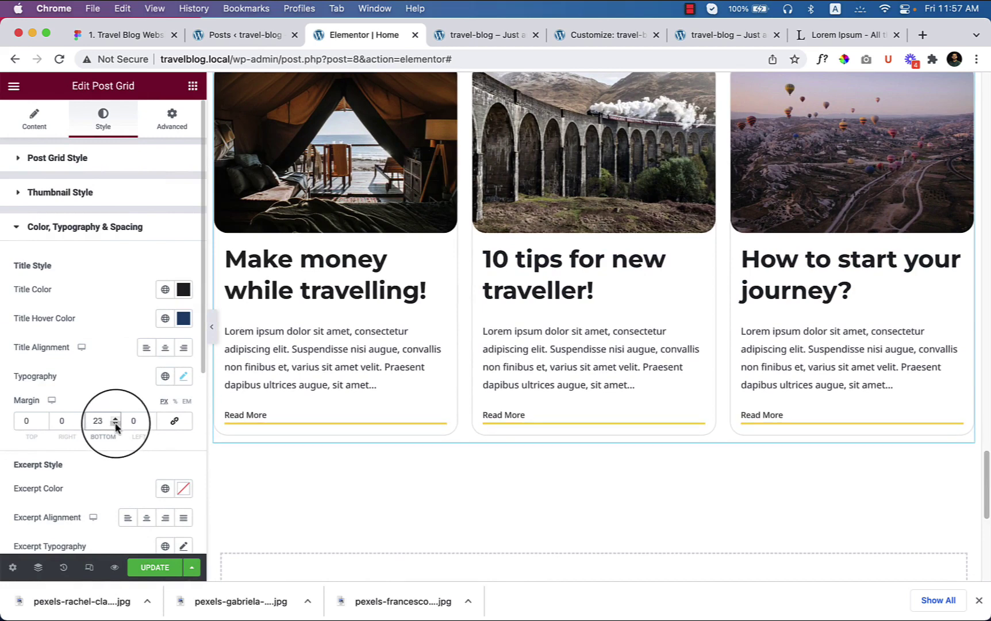
pyautogui.click(116, 424)
# Set the Read More button's bottom margin to 20 px
pyautogui.scroll(-5, 101, 488)
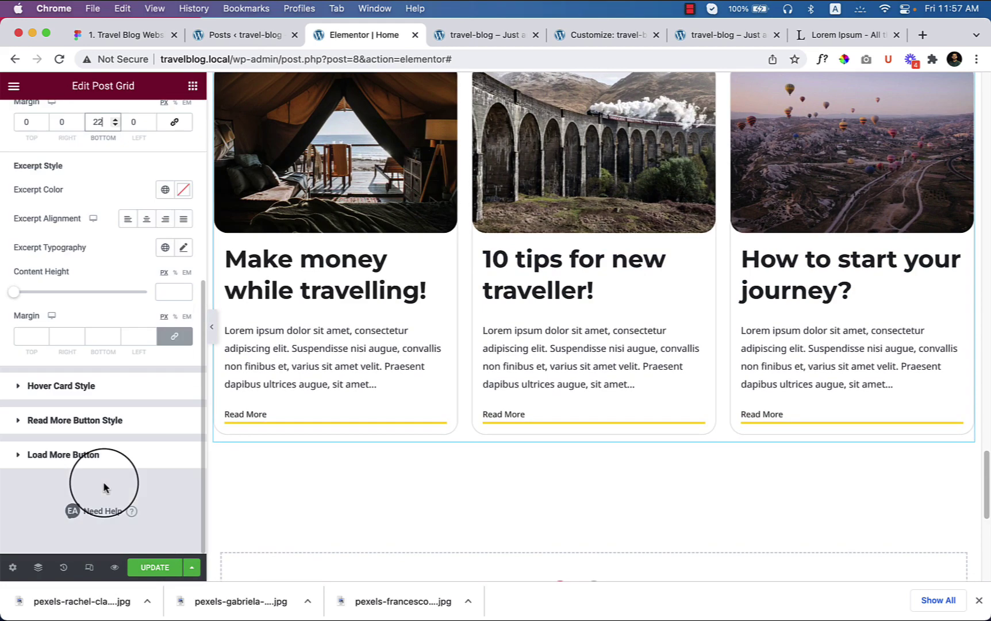
pyautogui.click(33, 423)
pyautogui.scroll(-3, 106, 480)
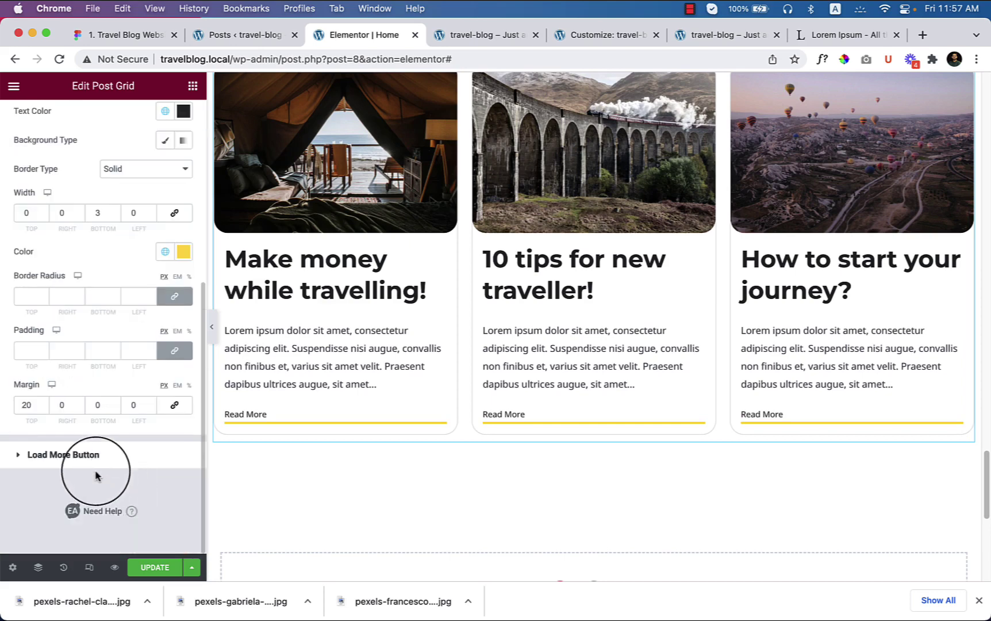
pyautogui.write('3')
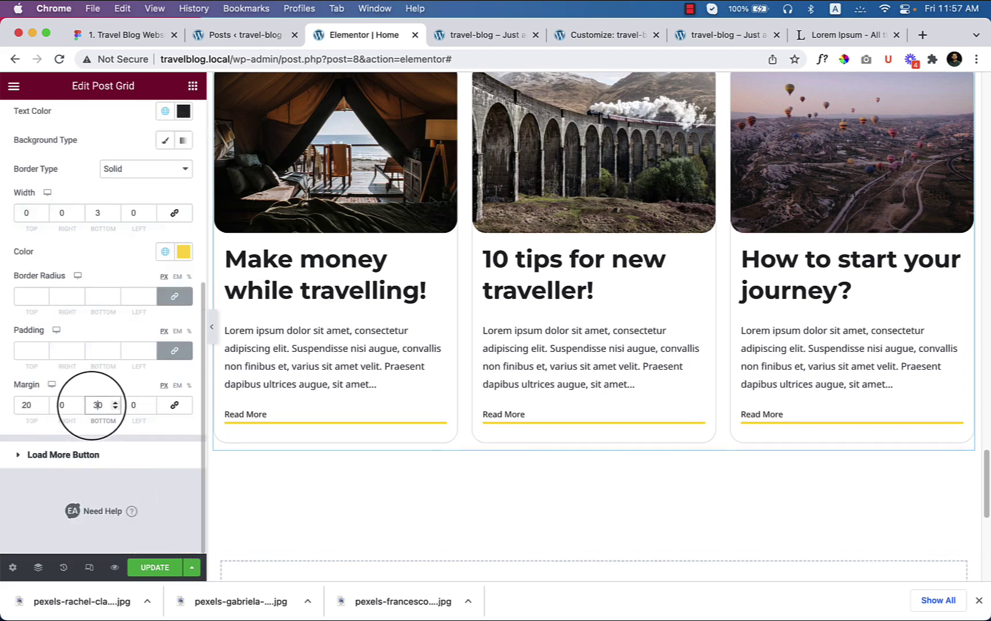
pyautogui.press('BackSpace')
pyautogui.write('2')
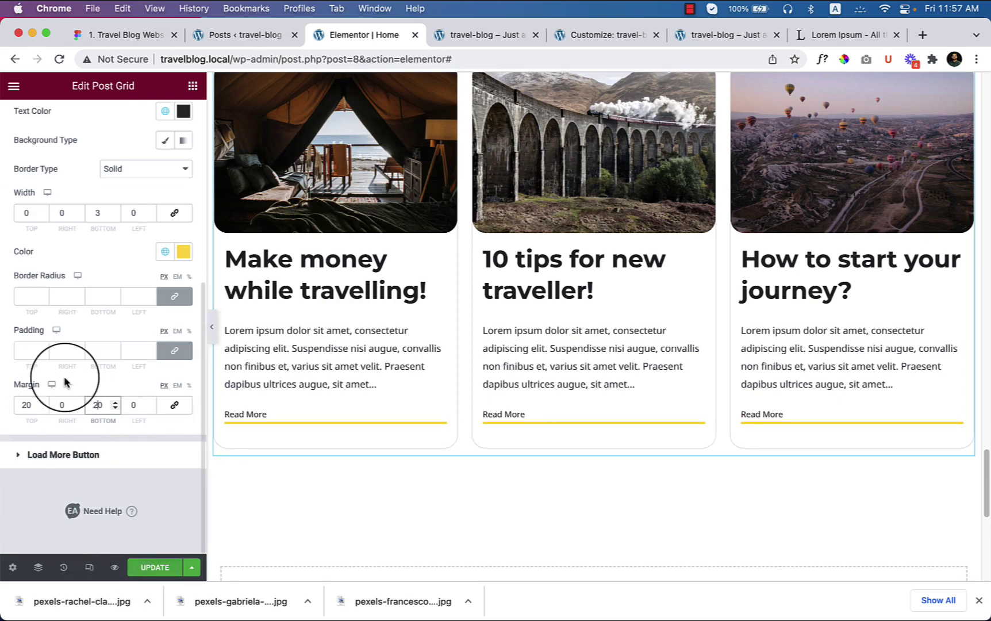
# Set the Read More button's bottom border width to 2 and update the page
pyautogui.doubleClick(103, 213)
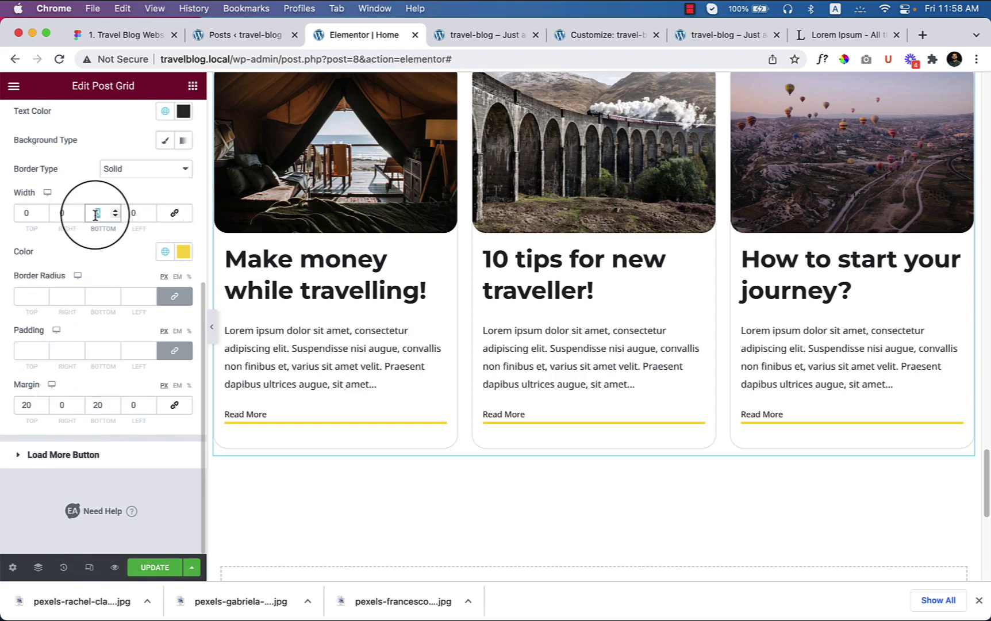
pyautogui.write('2')
pyautogui.click(149, 569)
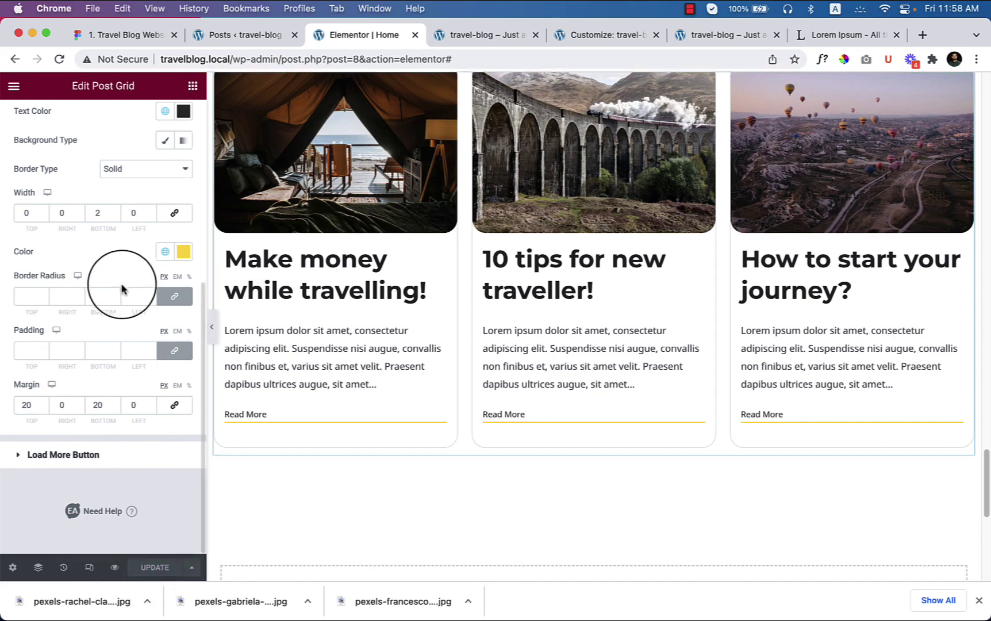
pyautogui.scroll(5, 122, 292)
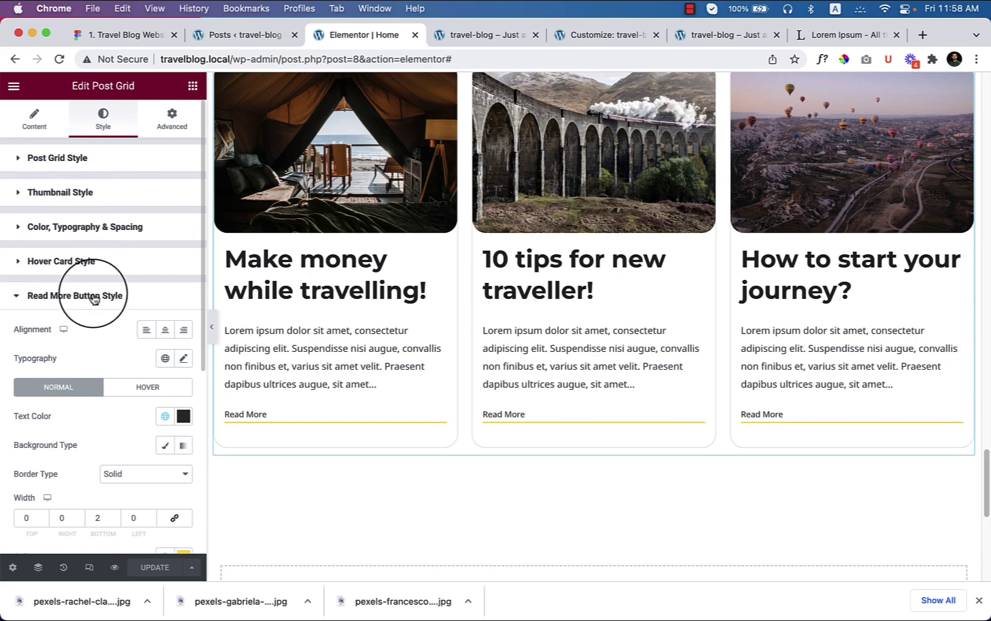
pyautogui.click(65, 237)
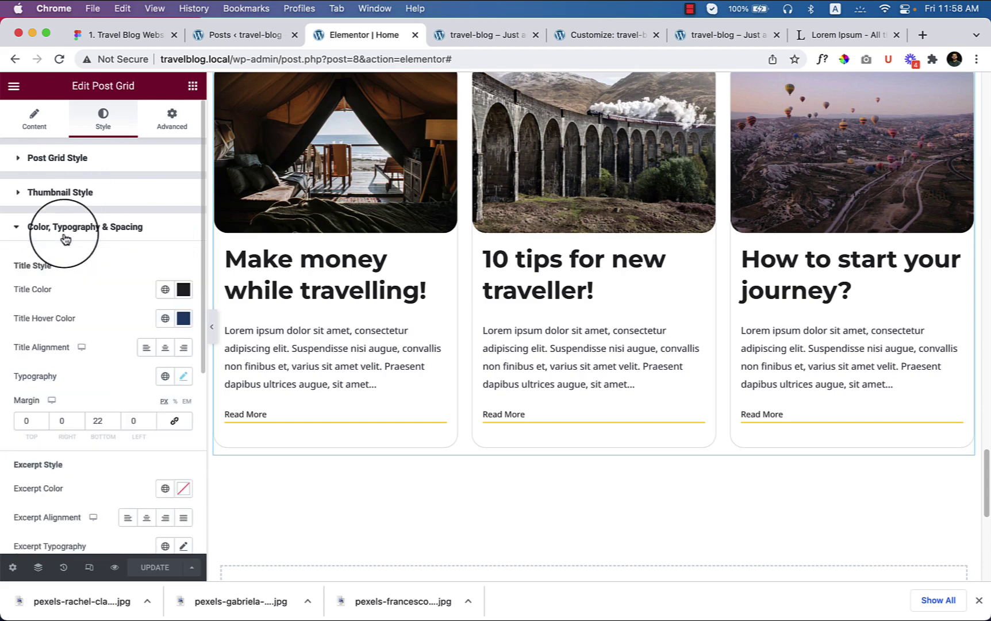
pyautogui.scroll(-4, 121, 438)
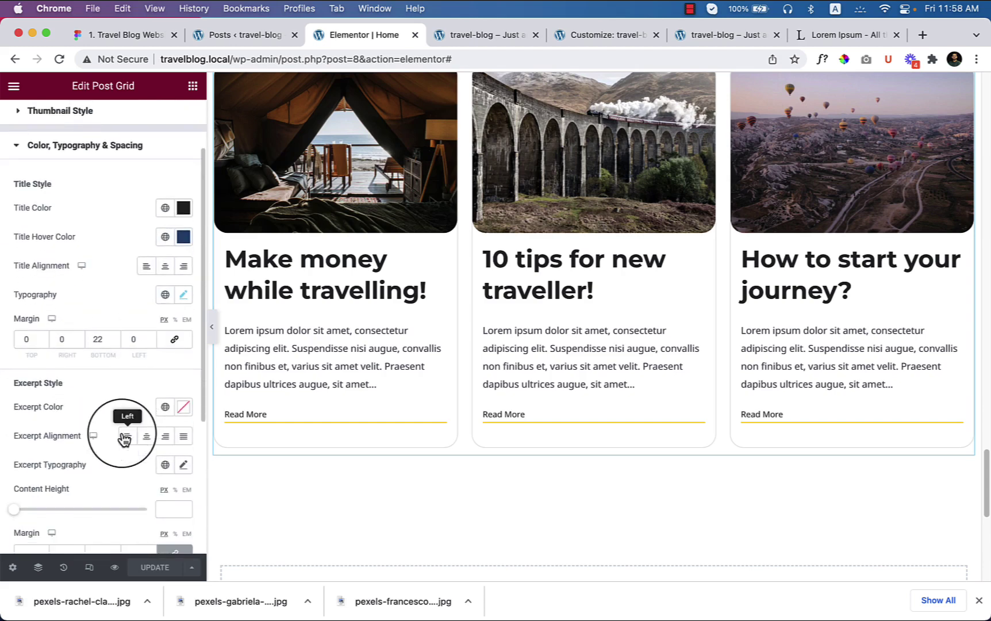
pyautogui.scroll(-6, 99, 440)
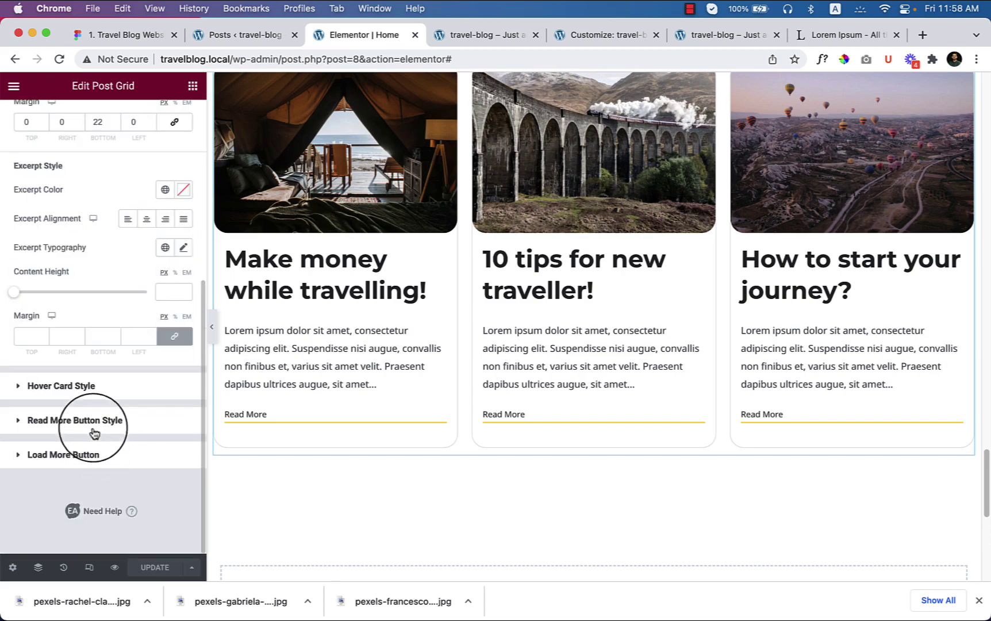
pyautogui.scroll(10, 95, 434)
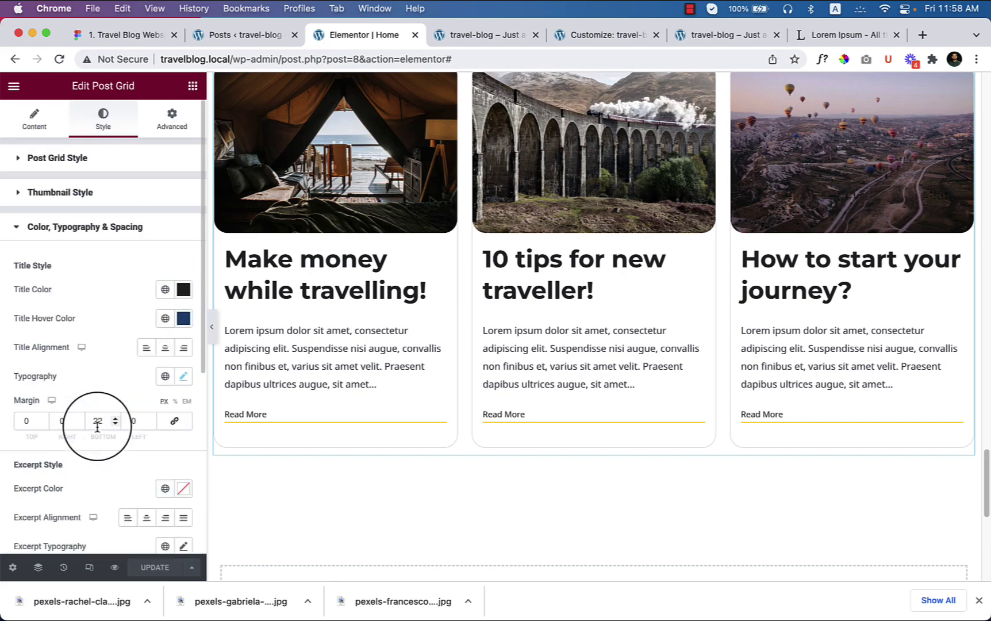
# Try the pale tint #EAE2E2 as the post background color in the Post Grid style settings
pyautogui.click(113, 157)
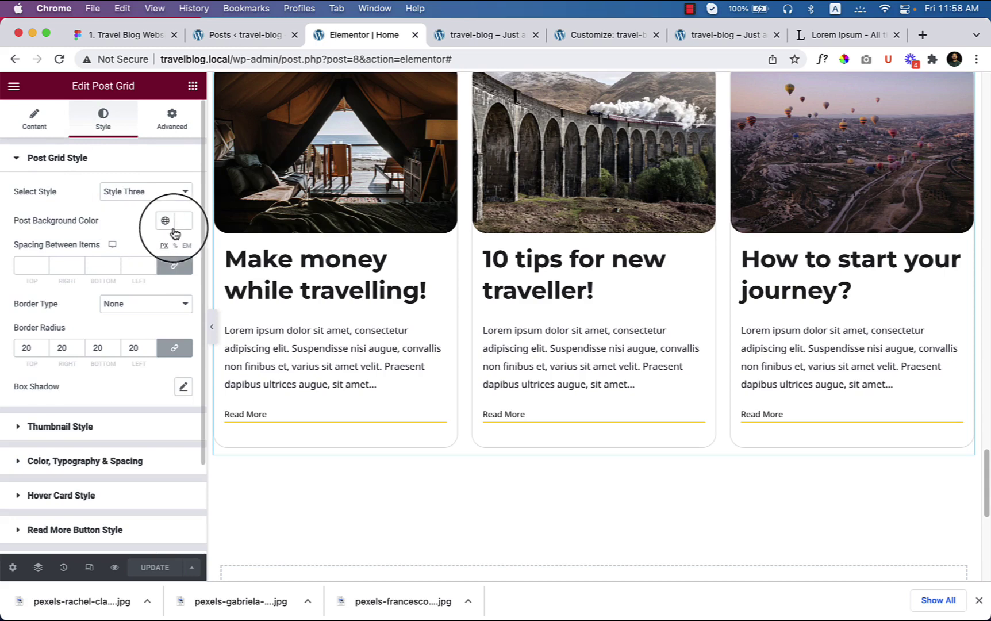
pyautogui.click(169, 223)
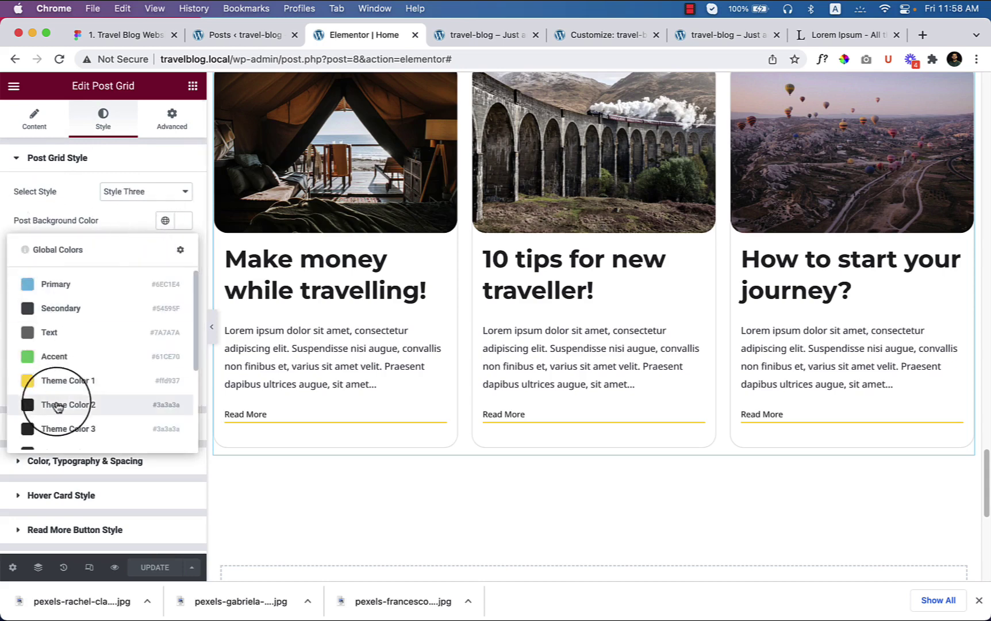
pyautogui.scroll(-3, 94, 345)
pyautogui.click(184, 218)
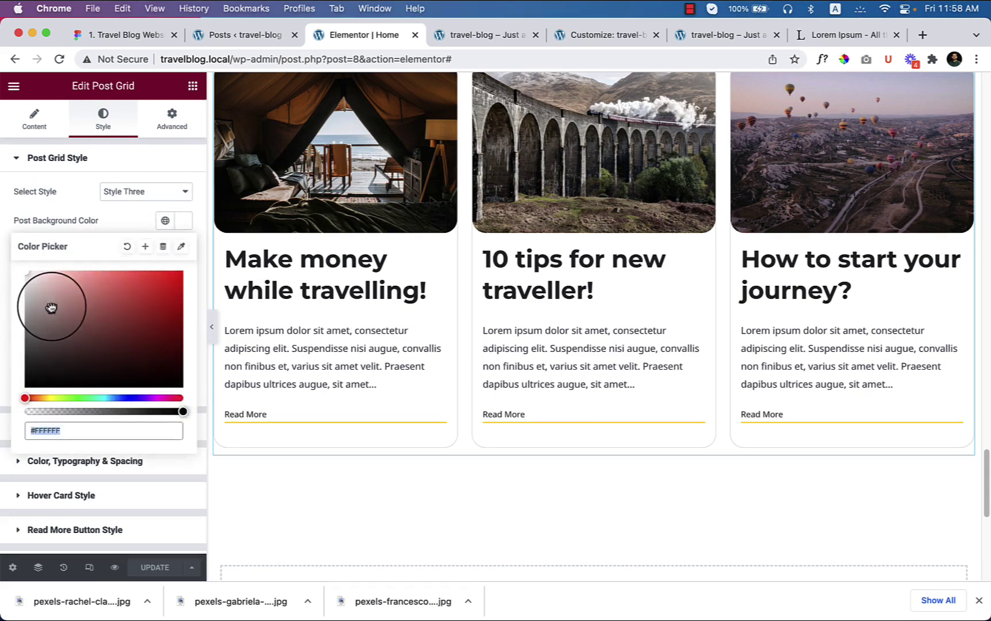
pyautogui.moveTo(52, 308); pyautogui.dragTo(31, 281)
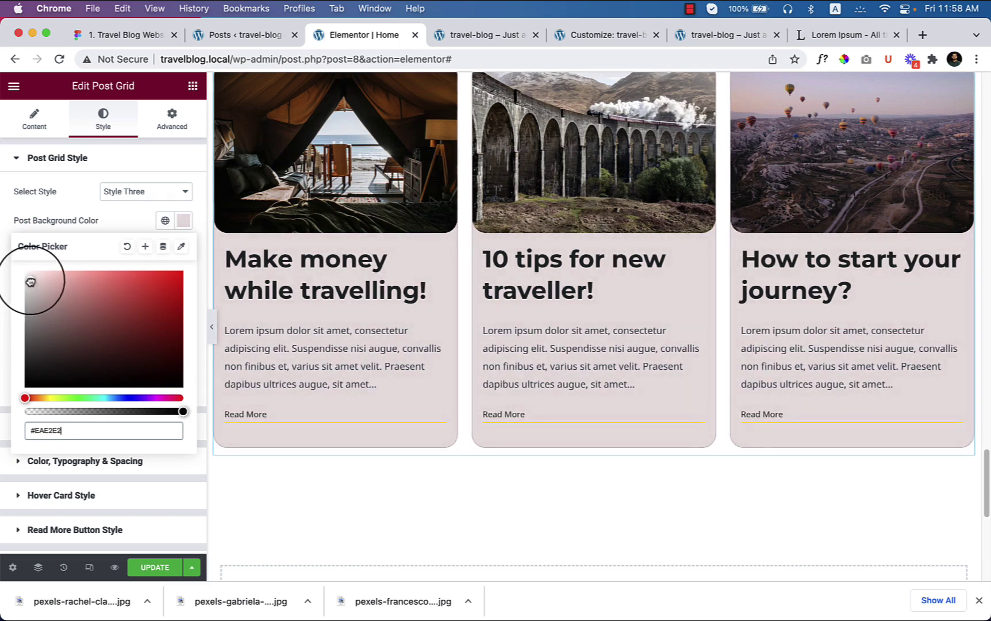
# Copy the post card rectangle's fill color FAFAFA from the Figma design and apply it as the post background color in Elementor
pyautogui.click(138, 34)
pyautogui.click(563, 436)
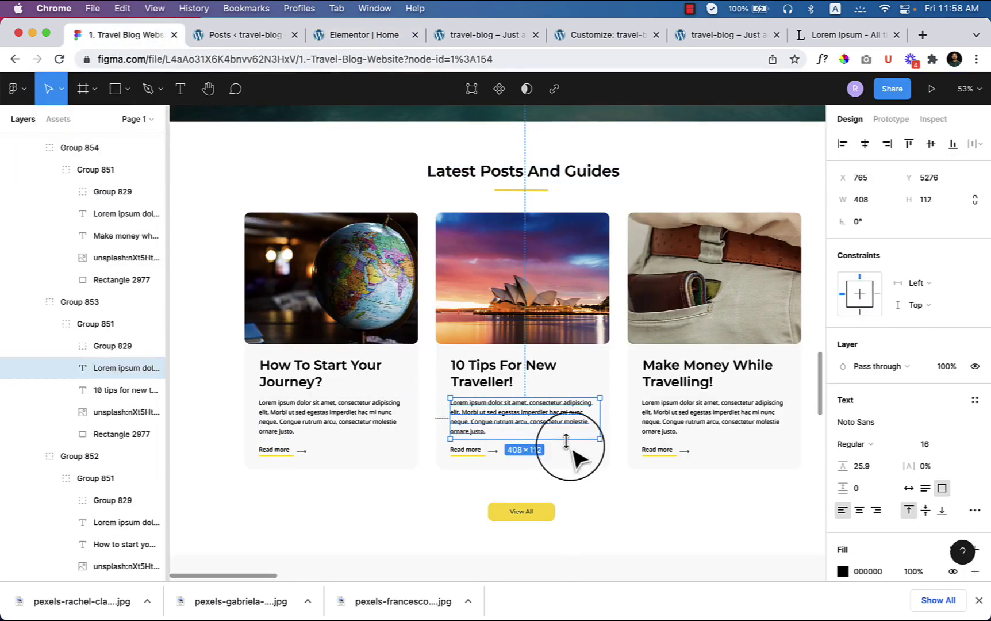
pyautogui.click(575, 457)
pyautogui.doubleClick(584, 465)
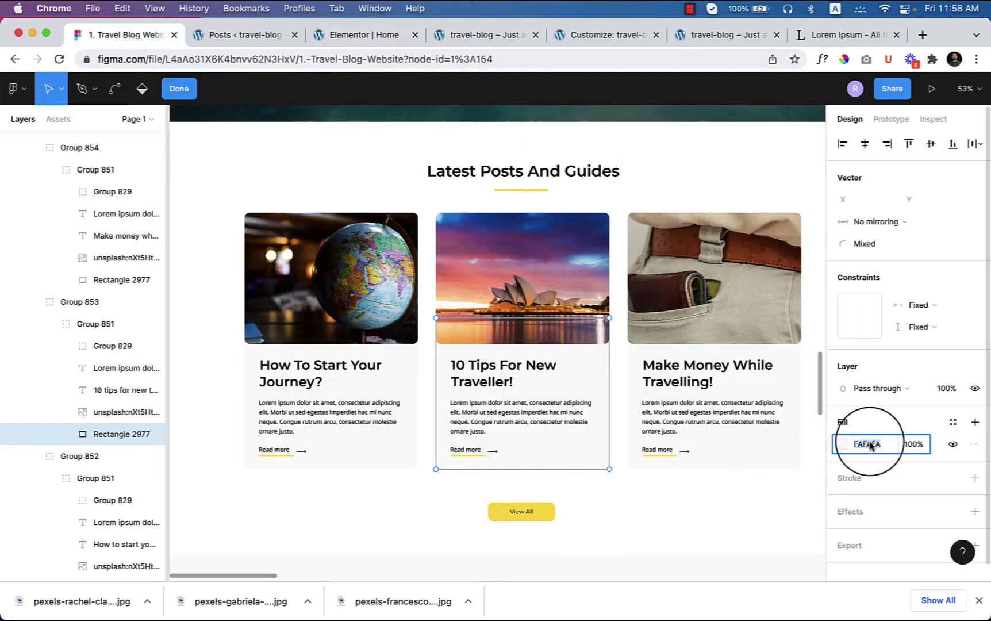
pyautogui.click(332, 37)
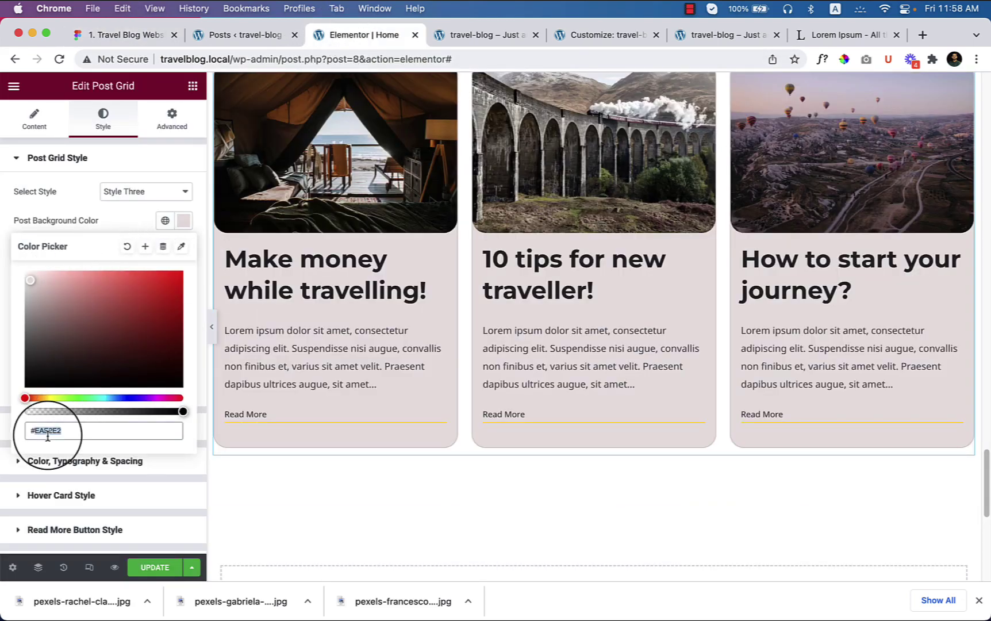
pyautogui.write('#FAFAFA')
pyautogui.click(126, 221)
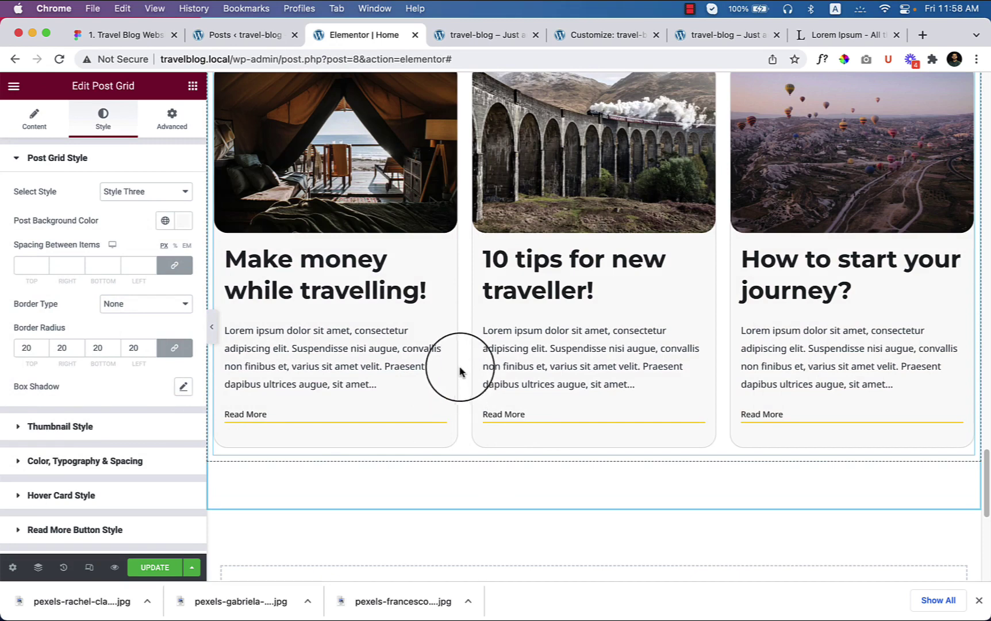
# Compare the post cards with the Figma design and return to the Post Grid's color, typography and spacing settings in Elementor
pyautogui.click(109, 40)
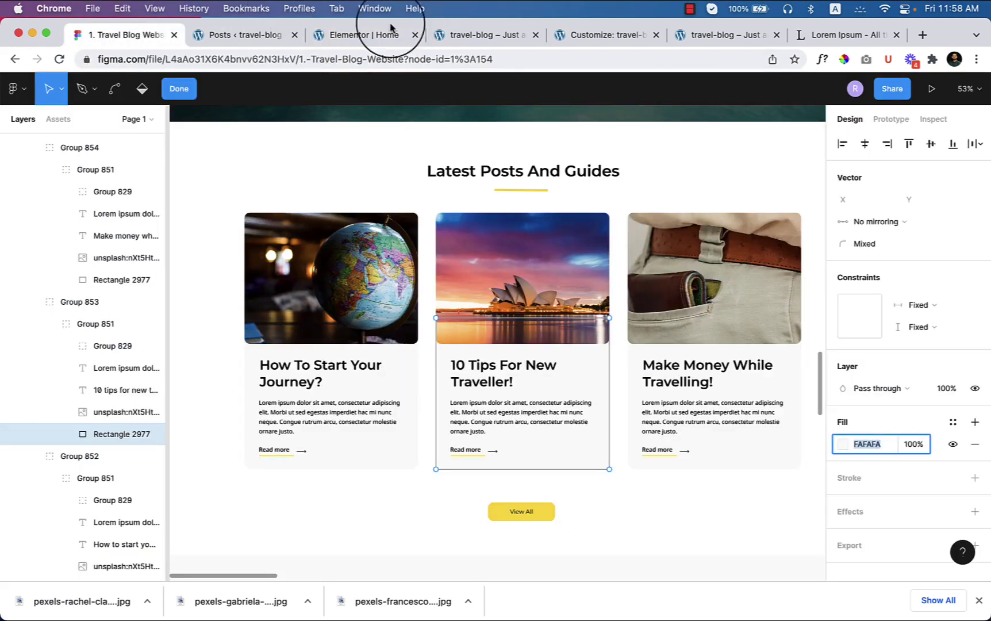
pyautogui.click(362, 34)
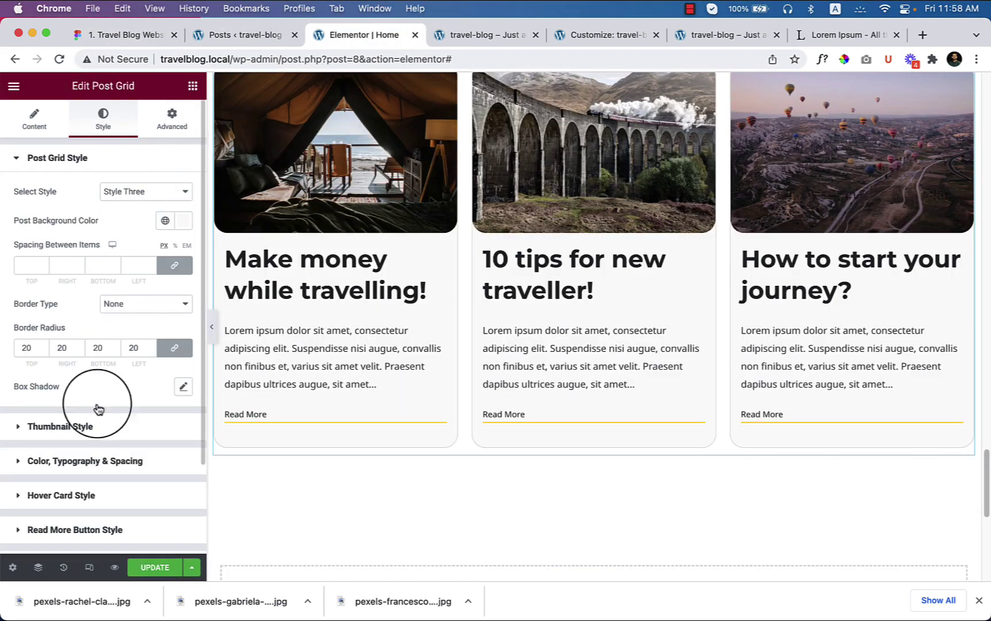
pyautogui.click(64, 462)
pyautogui.scroll(-2, 61, 463)
pyautogui.scroll(2, 77, 470)
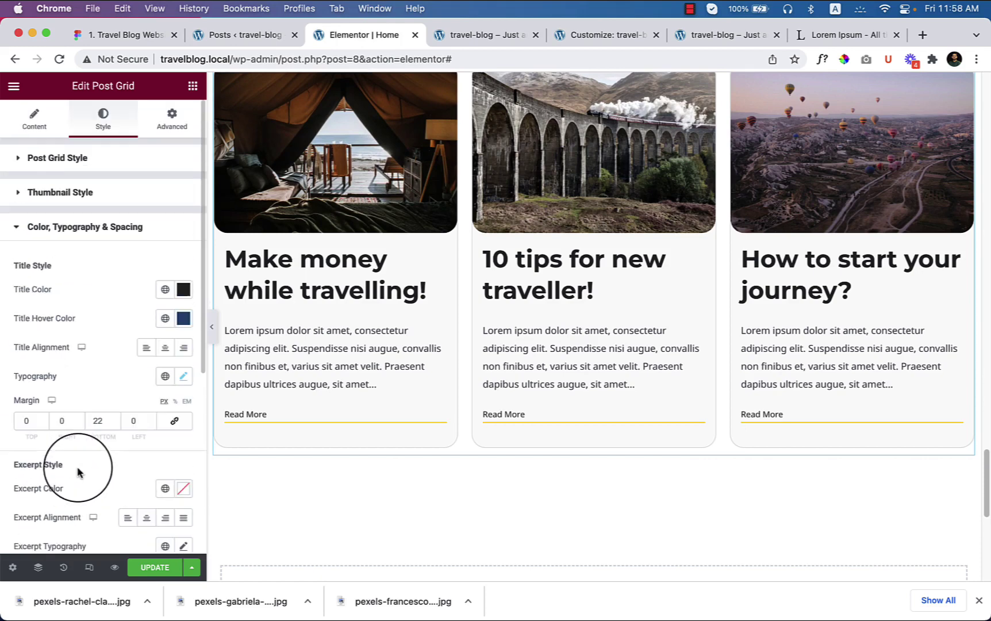
# Set the post cards' border type to Solid with a width of 0 on all sides, and preview the page without the editing panel
pyautogui.click(58, 160)
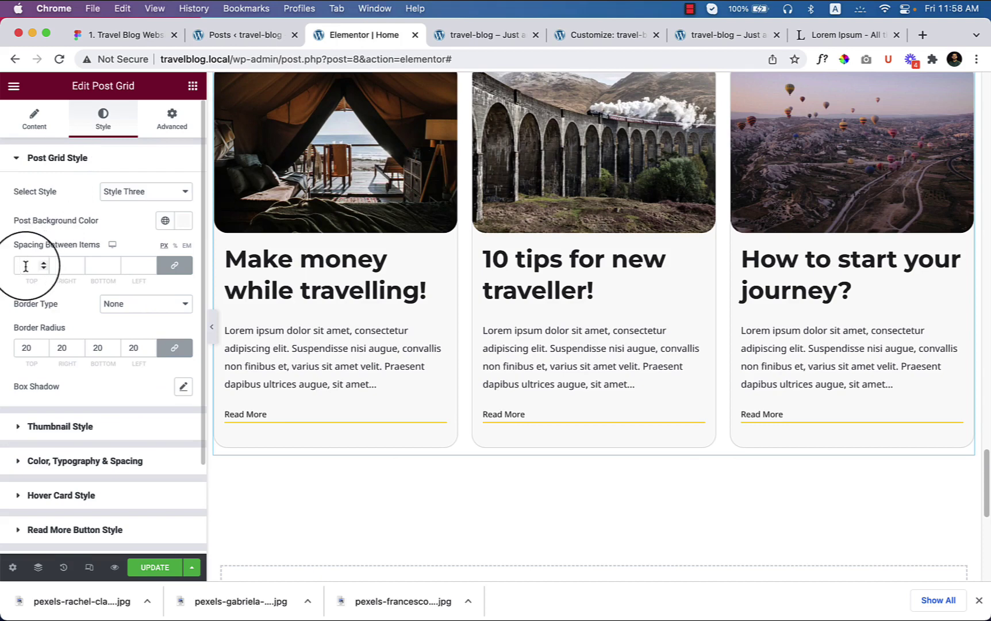
pyautogui.click(138, 305)
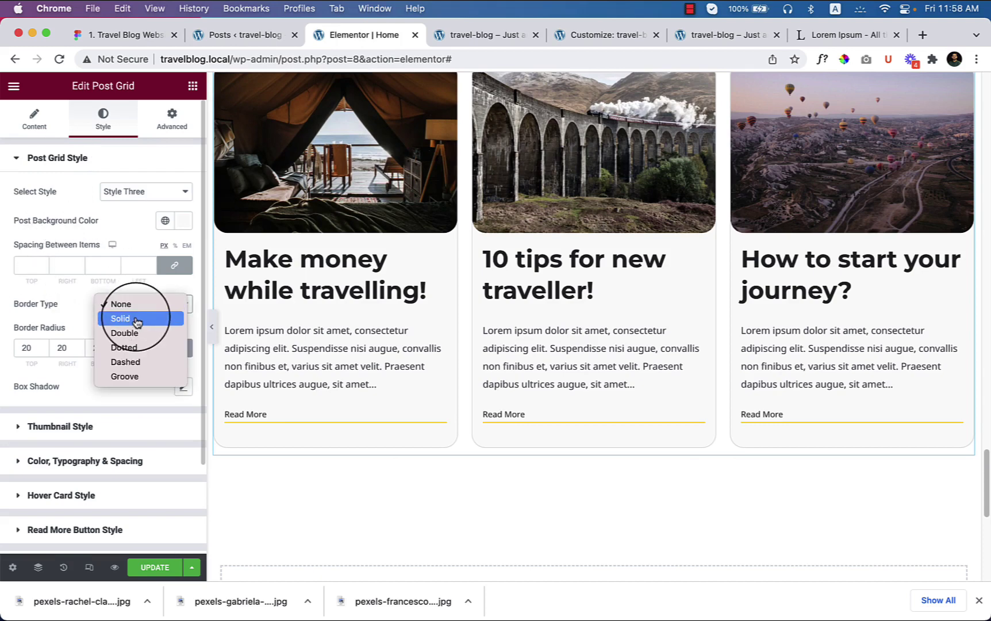
pyautogui.click(137, 320)
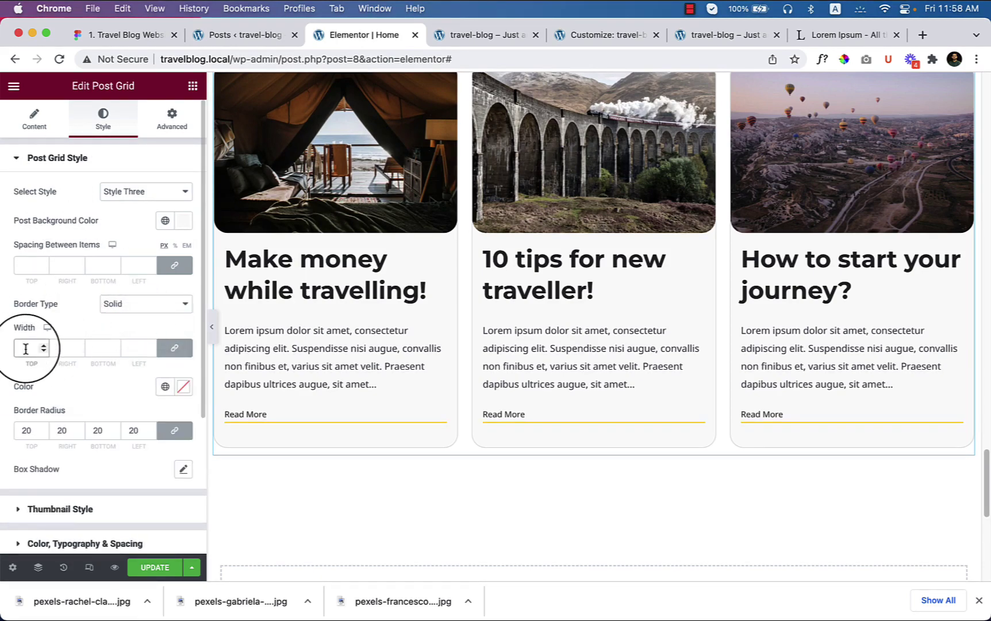
pyautogui.write('0')
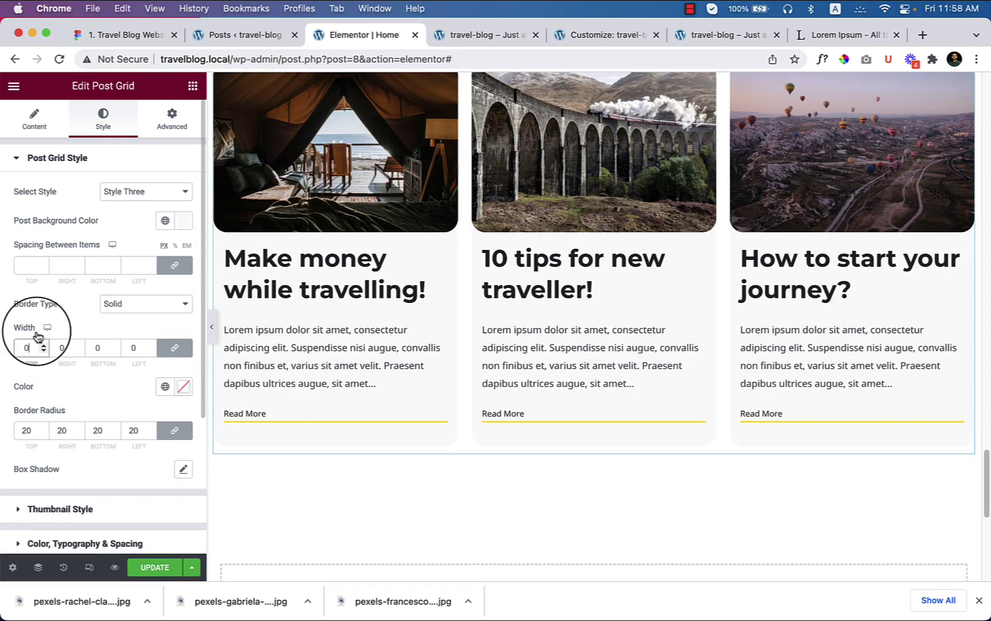
pyautogui.click(141, 308)
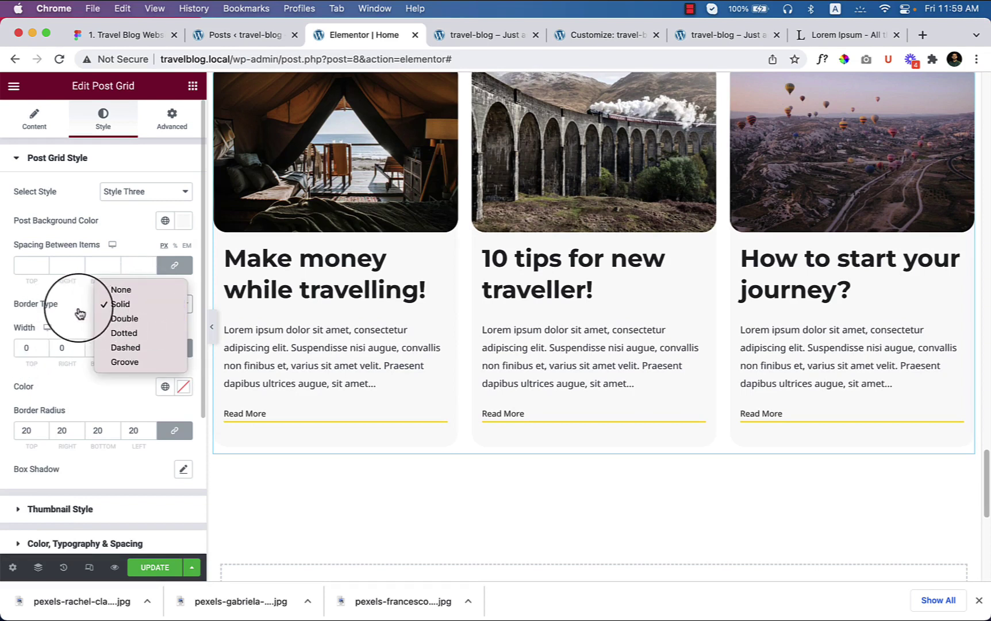
pyautogui.click(79, 312)
pyautogui.click(136, 308)
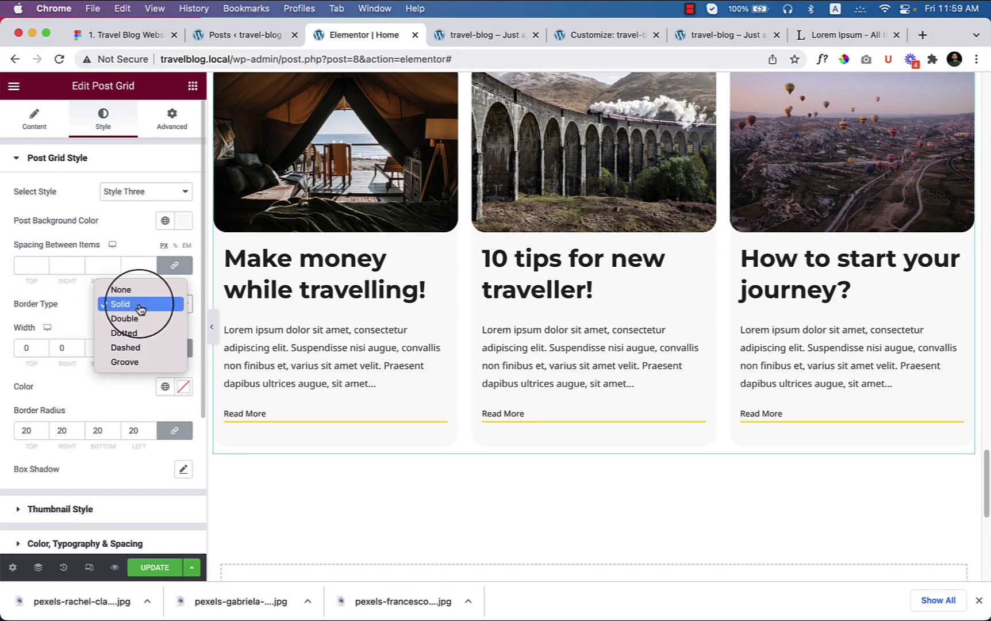
pyautogui.click(34, 340)
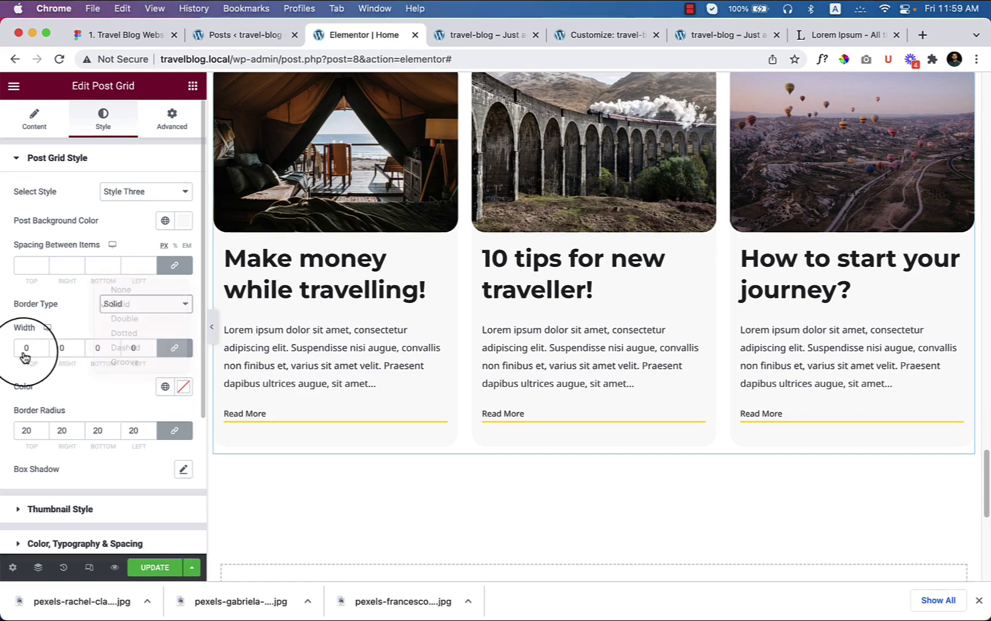
pyautogui.click(211, 327)
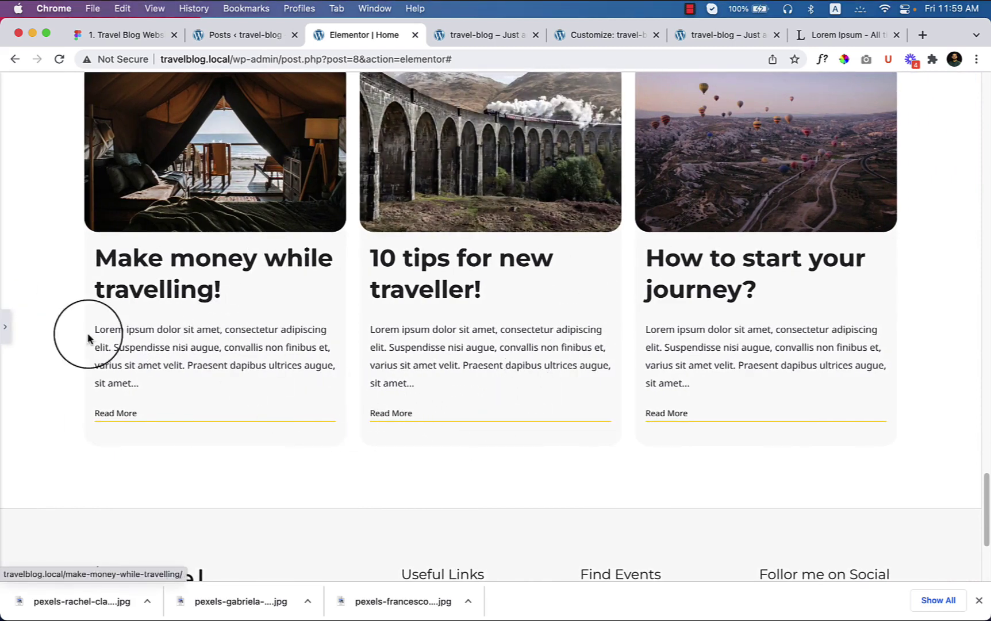
pyautogui.click(6, 332)
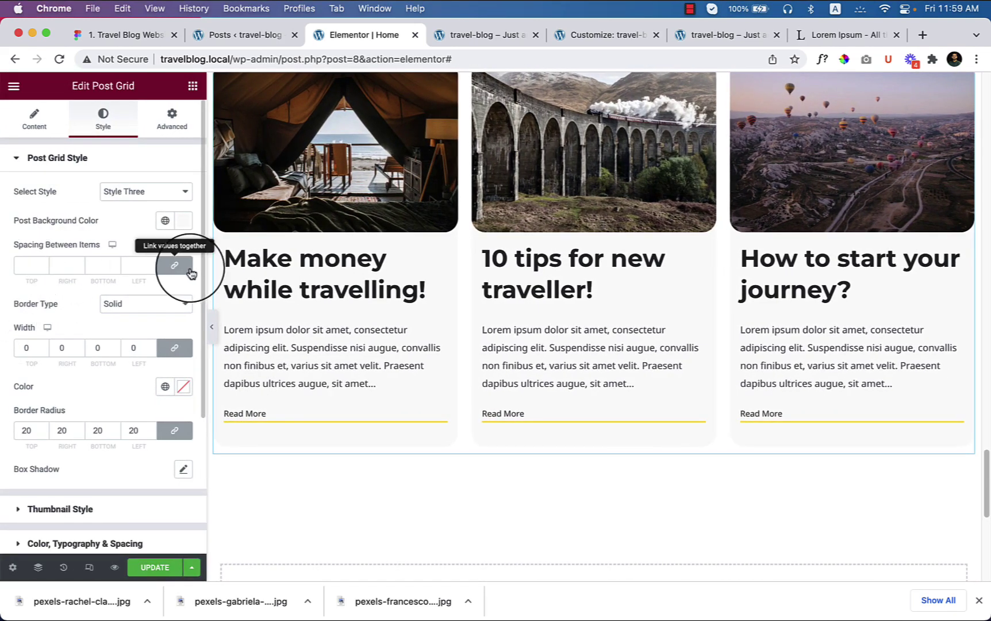
# Try a spacing of 20 between the post items, clear it, and check the card gaps in the Figma design before returning to Elementor
pyautogui.click(18, 266)
pyautogui.write('20')
pyautogui.press('BackSpace')
pyautogui.press('BackSpace')
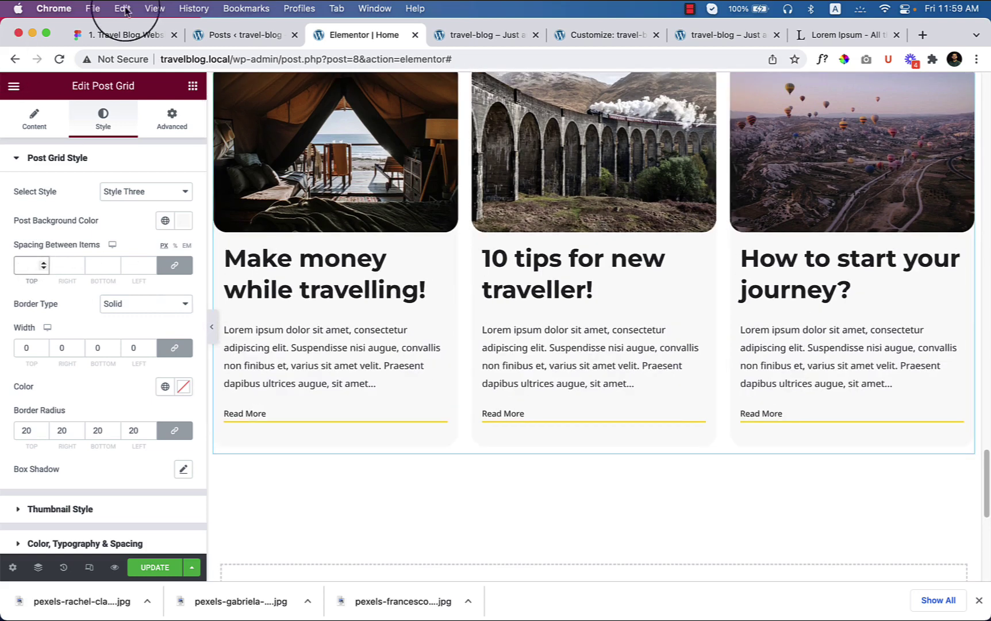
pyautogui.click(123, 36)
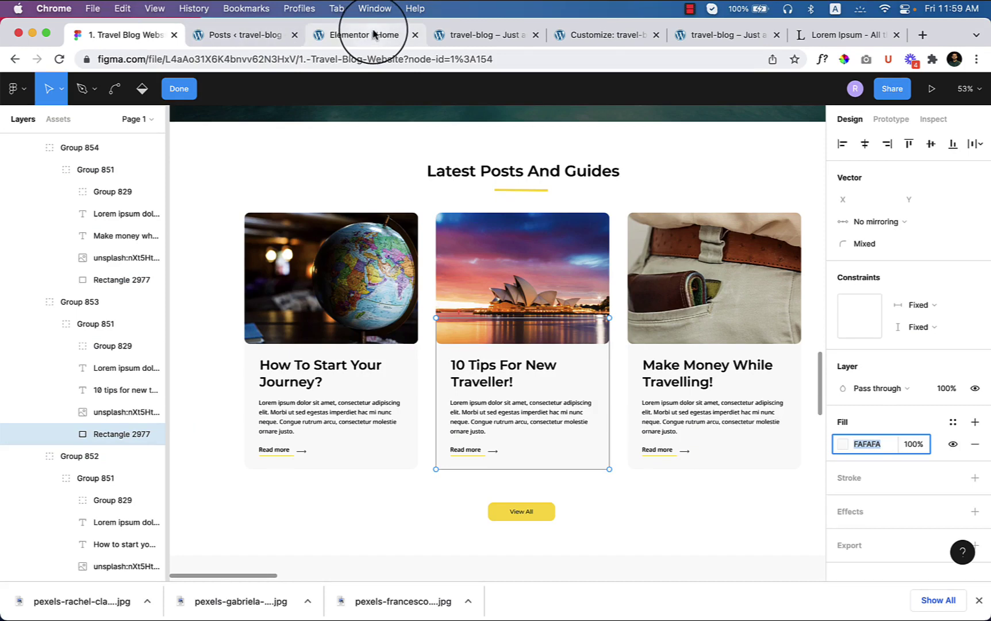
pyautogui.click(323, 36)
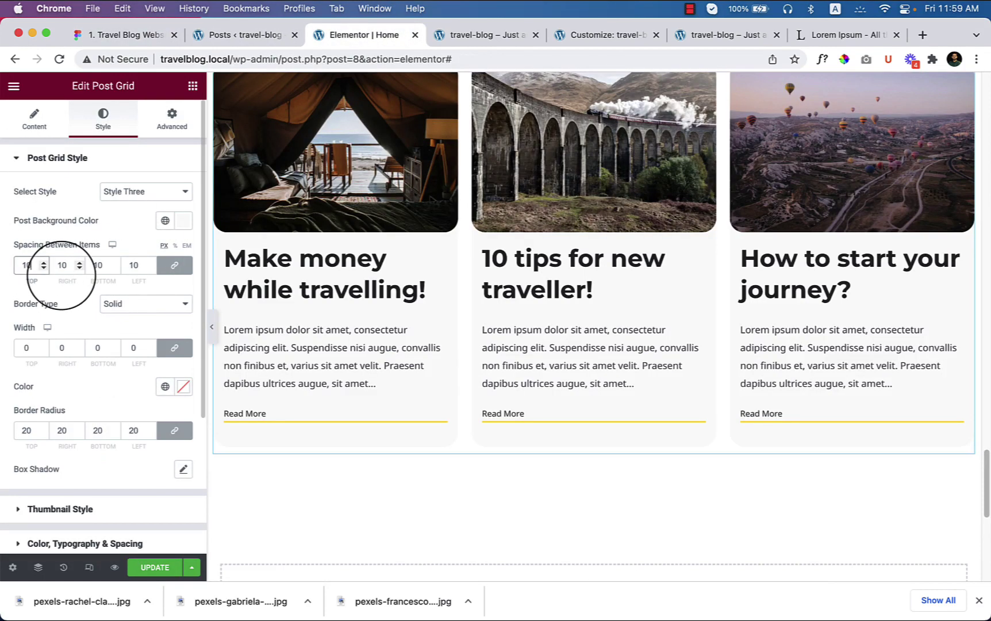
# Adjust the spacing between the post items to 15 px on all sides
pyautogui.press('BackSpace')
pyautogui.write('20')
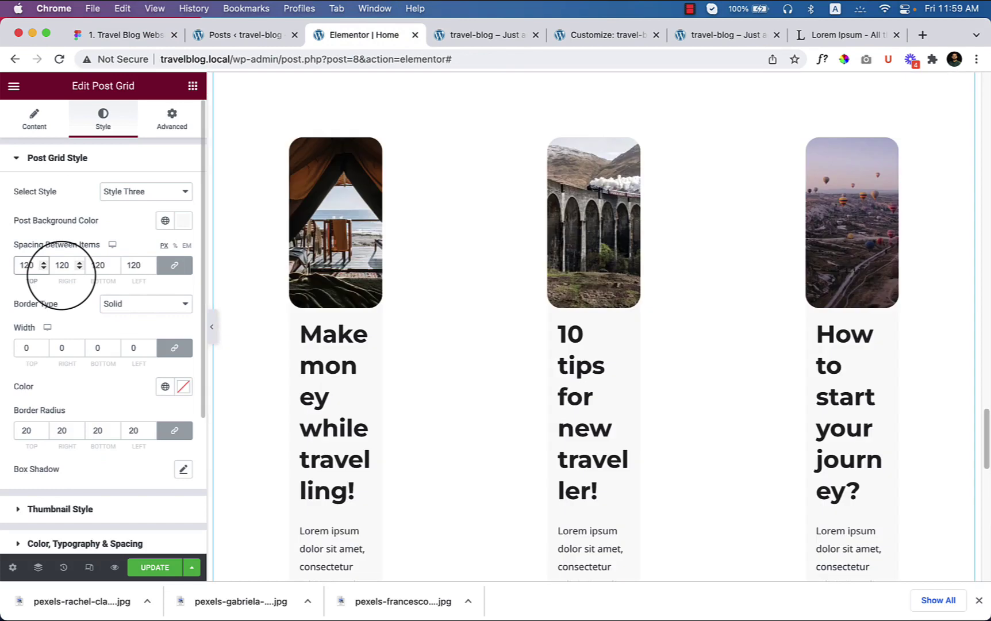
pyautogui.press('BackSpace')
pyautogui.press('BackSpace')
pyautogui.press('BackSpace')
pyautogui.write('20')
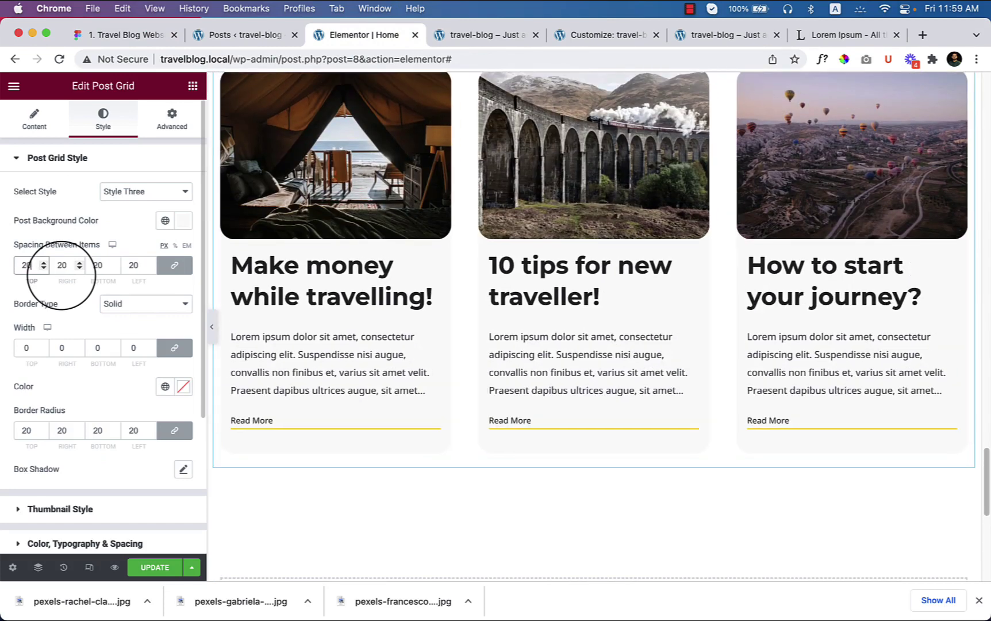
pyautogui.press('BackSpace')
pyautogui.write('7')
pyautogui.press('BackSpace')
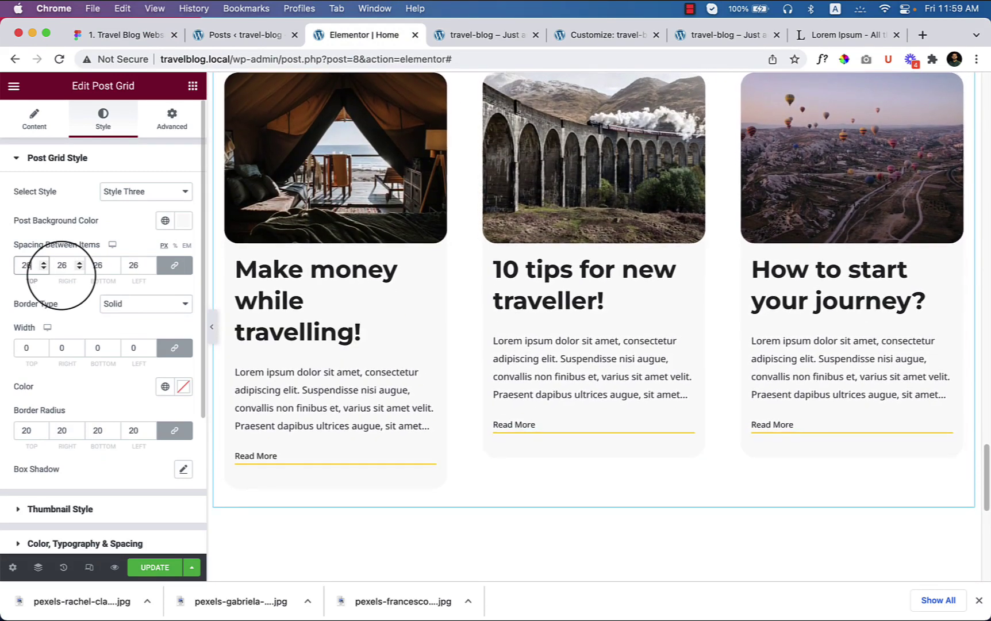
pyautogui.write('1')
pyautogui.press('Down')
pyautogui.press('Down')
pyautogui.press('Down')
pyautogui.press('Down')
pyautogui.press('Down')
pyautogui.press('Down')
pyautogui.press('Down')
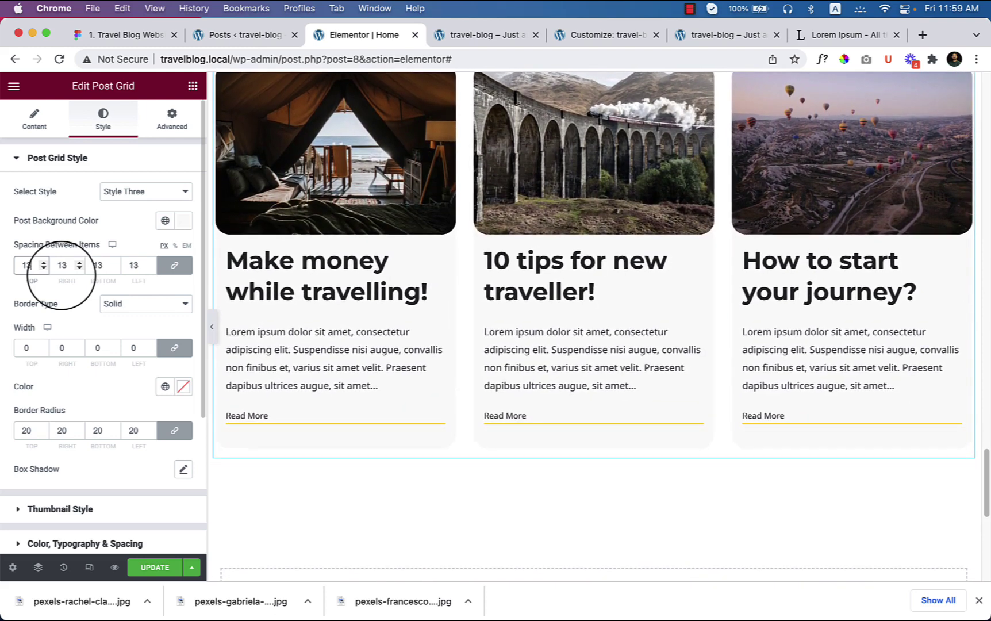
pyautogui.press('Up')
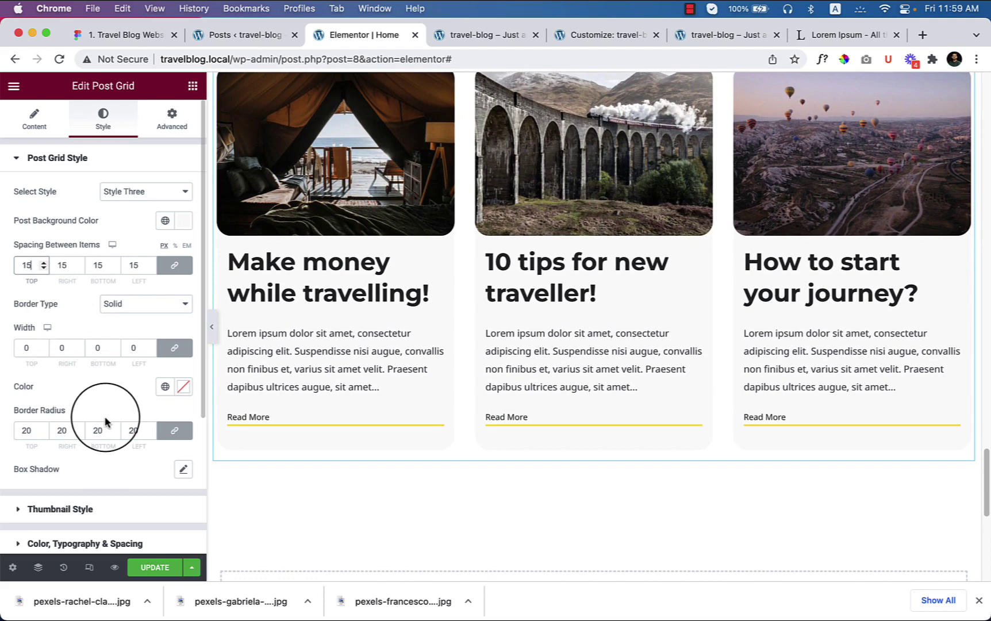
# Review the Post Grid's query and layout settings, and return to its style settings
pyautogui.scroll(-3, 105, 421)
pyautogui.scroll(3, 98, 322)
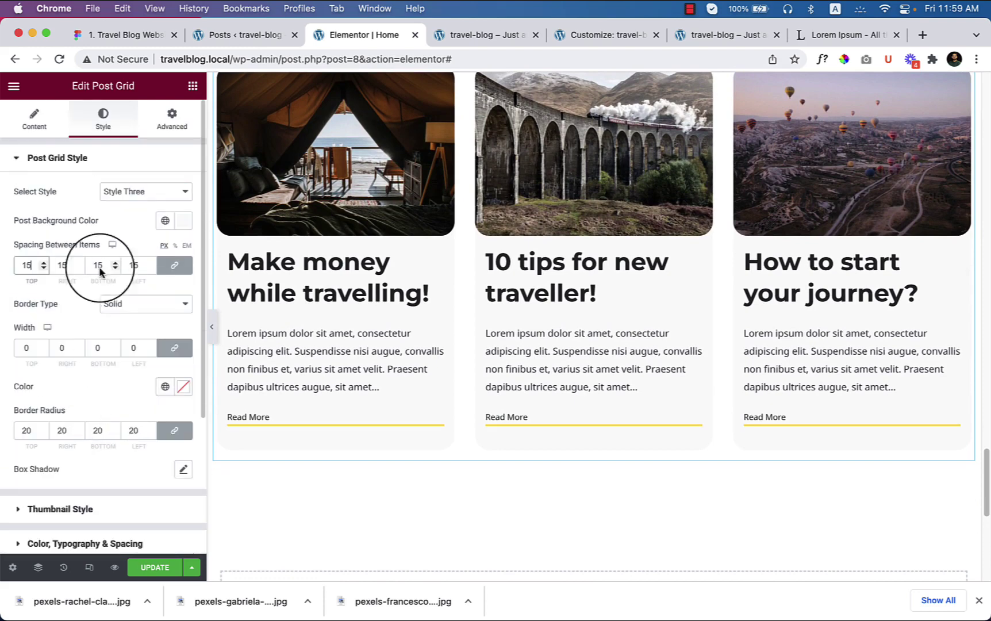
pyautogui.click(40, 121)
pyautogui.scroll(-3, 99, 331)
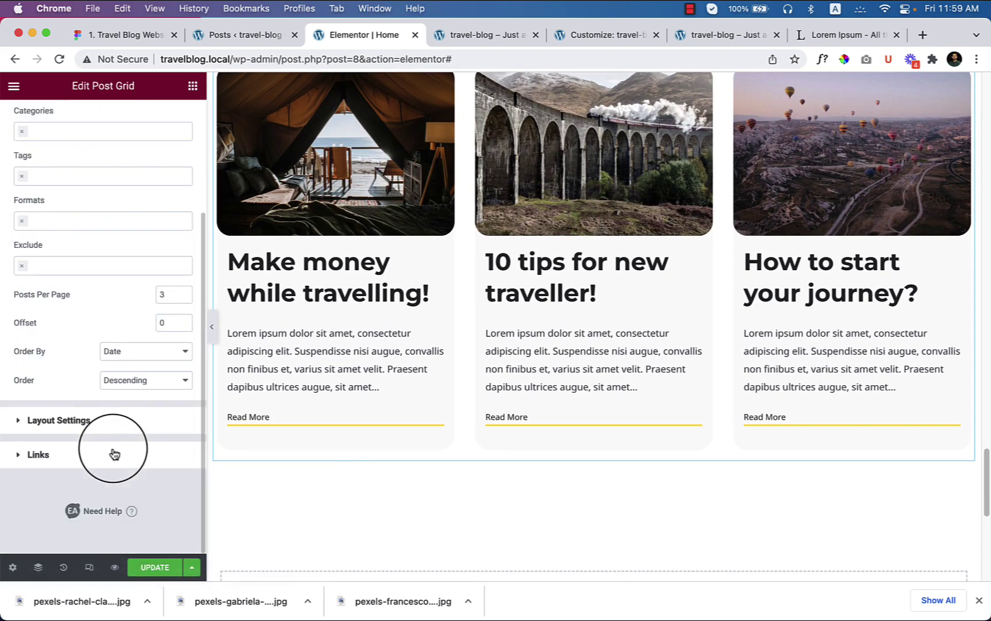
pyautogui.click(107, 425)
pyautogui.scroll(-5, 106, 426)
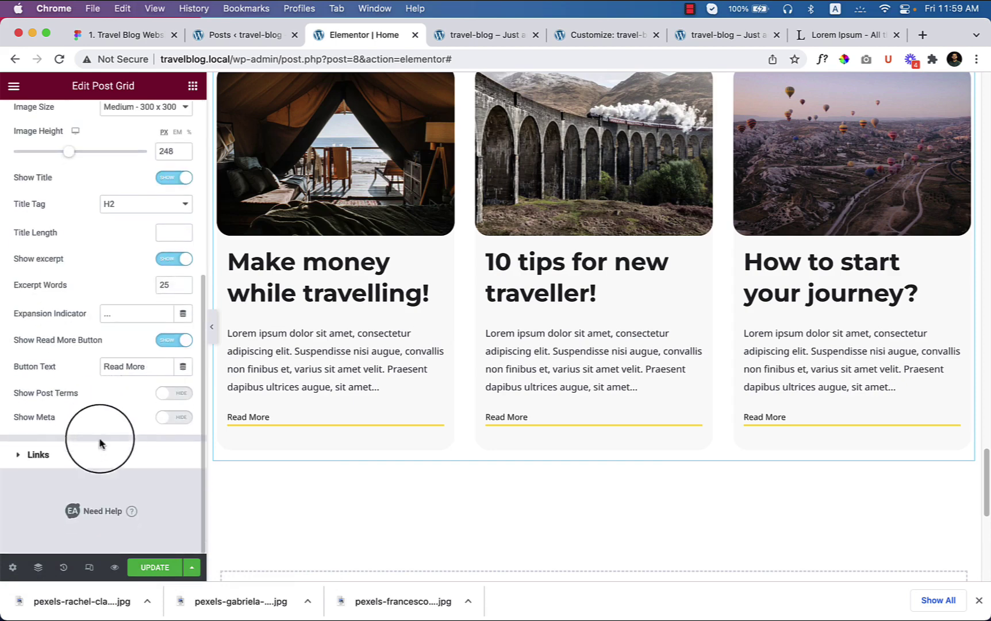
pyautogui.scroll(5, 98, 443)
pyautogui.click(103, 114)
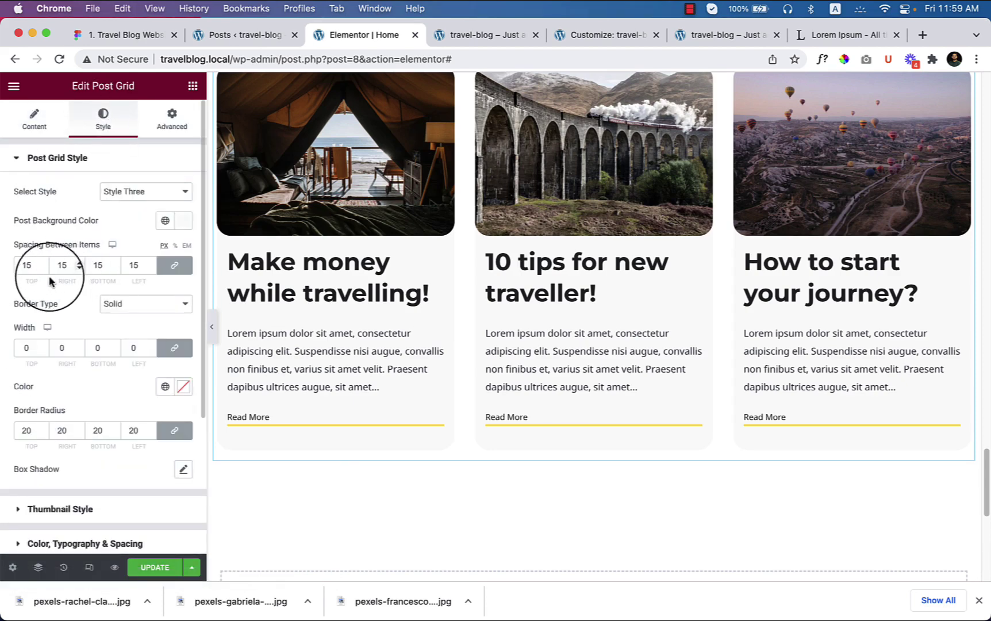
# Clear the post cards' border width and look through the typography, hover card and thumbnail style settings
pyautogui.click(23, 348)
pyautogui.press('BackSpace')
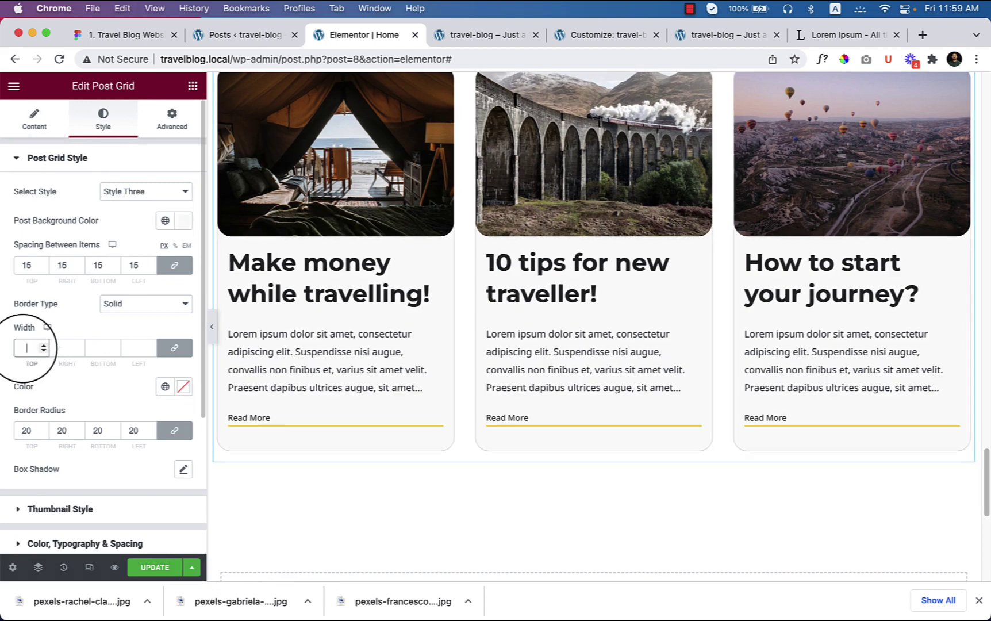
pyautogui.scroll(-5, 88, 409)
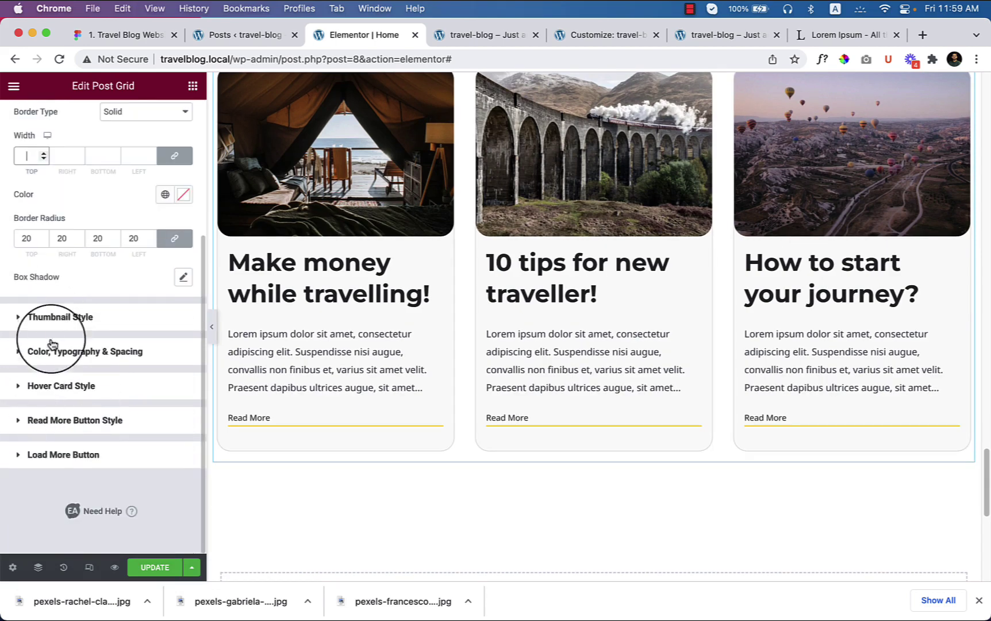
pyautogui.click(45, 356)
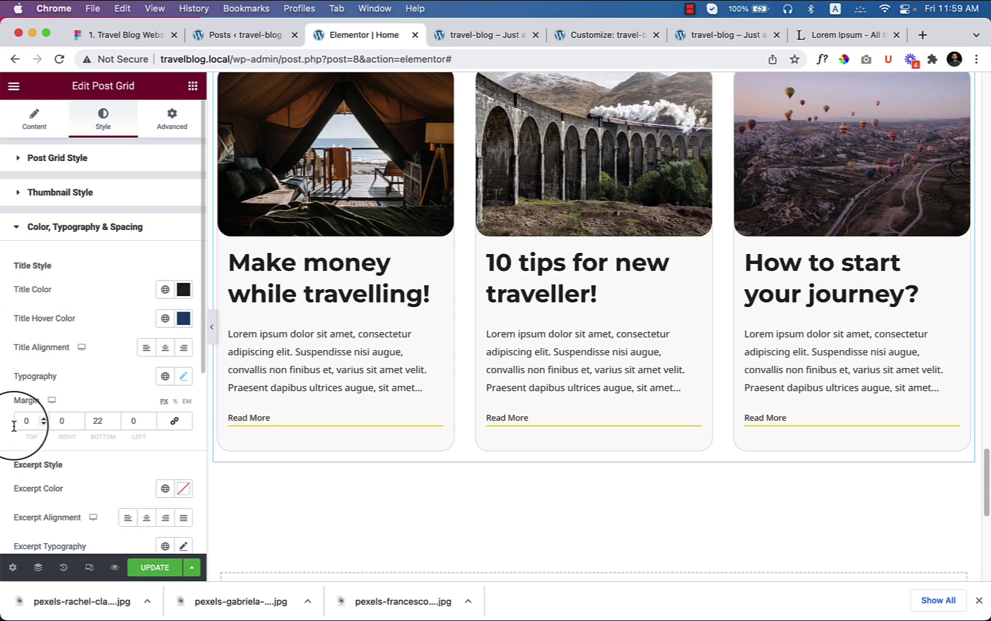
pyautogui.scroll(-5, 23, 436)
pyautogui.click(42, 403)
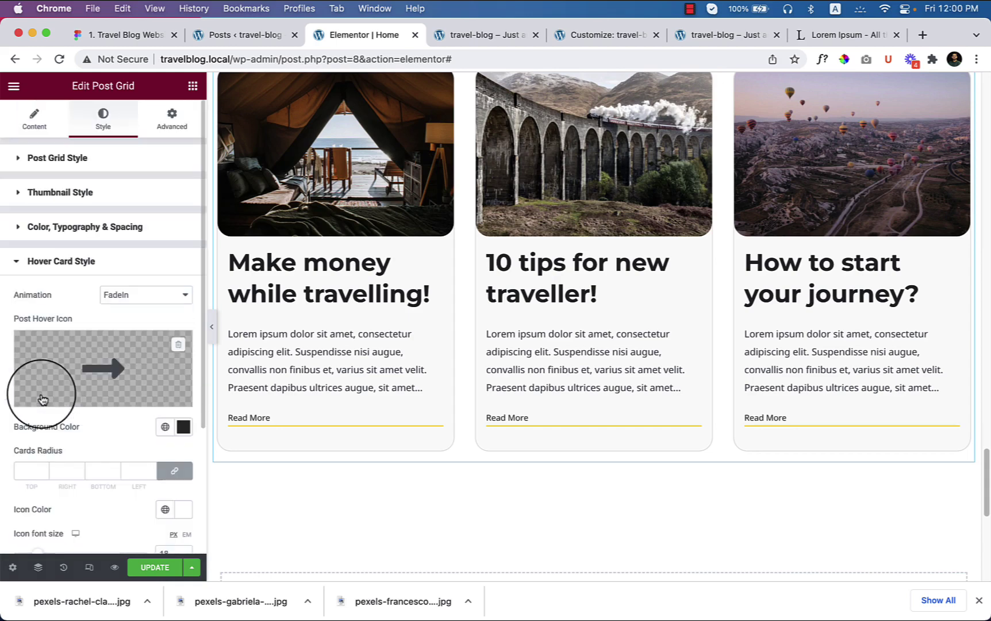
pyautogui.scroll(-1, 30, 473)
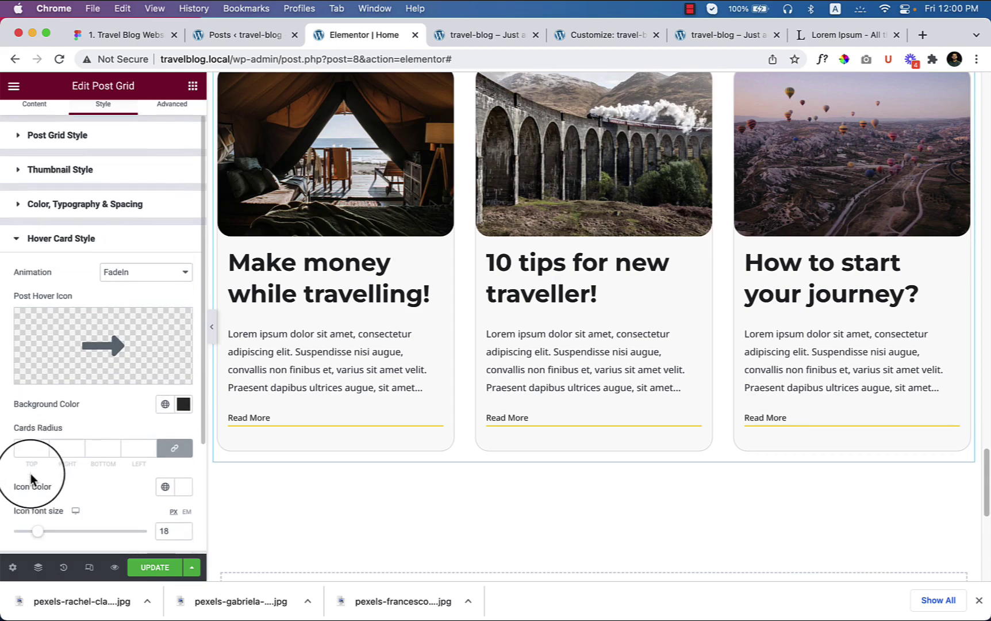
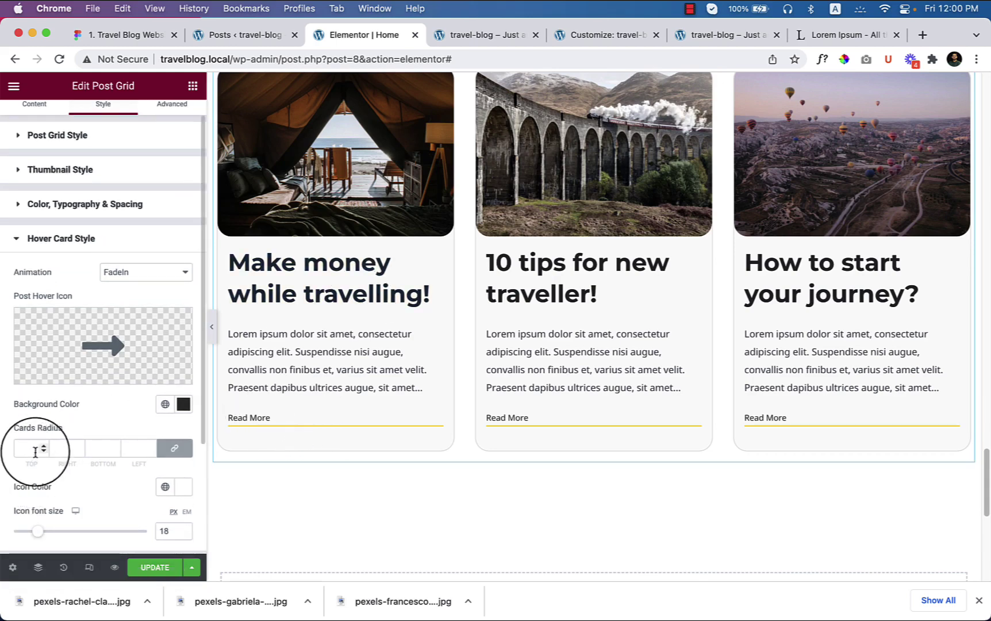
pyautogui.scroll(-3, 81, 492)
pyautogui.scroll(4, 79, 491)
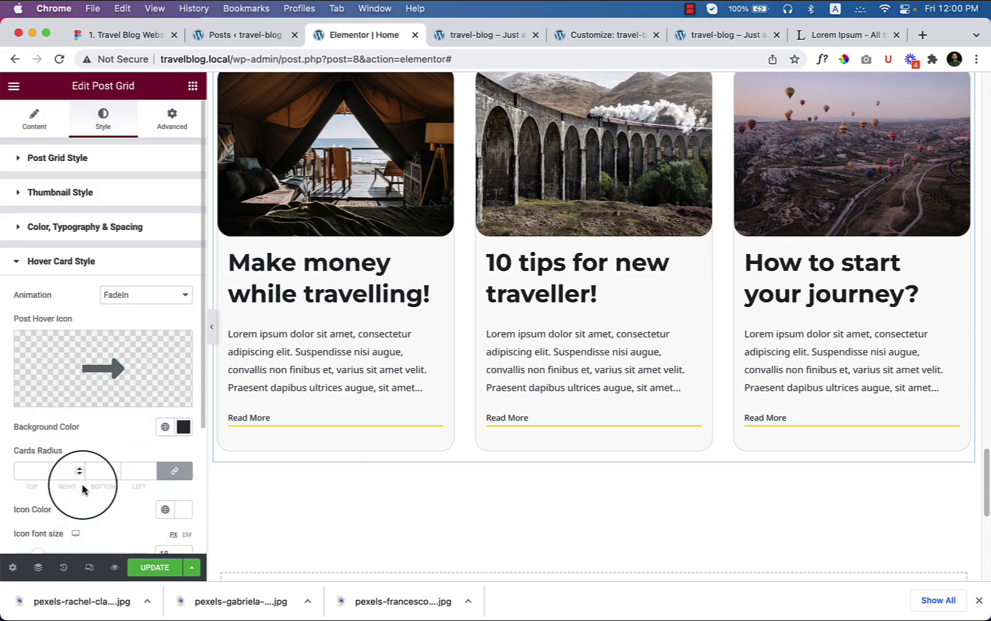
pyautogui.click(63, 227)
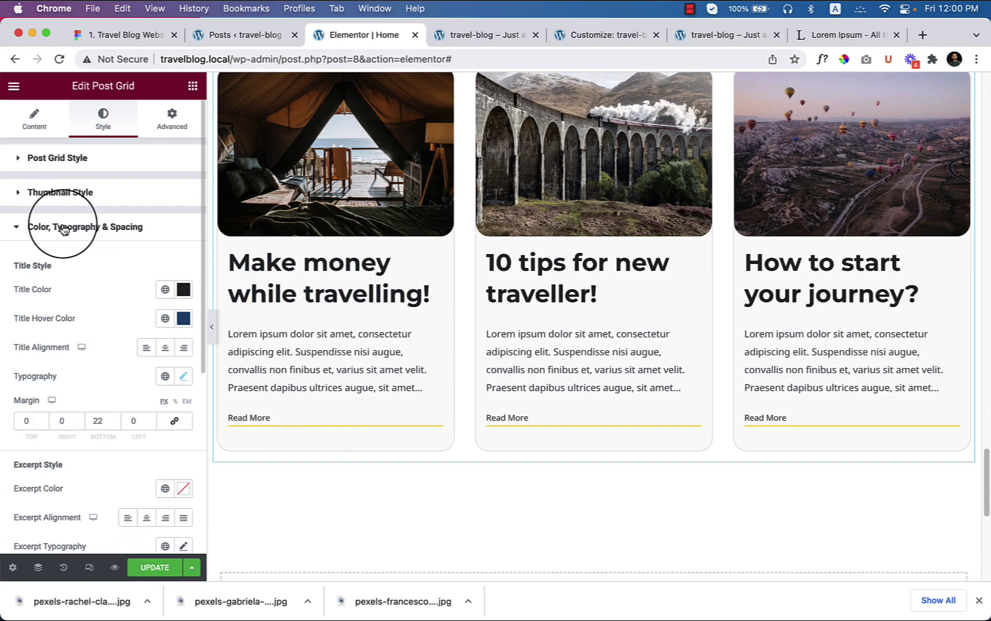
pyautogui.click(60, 193)
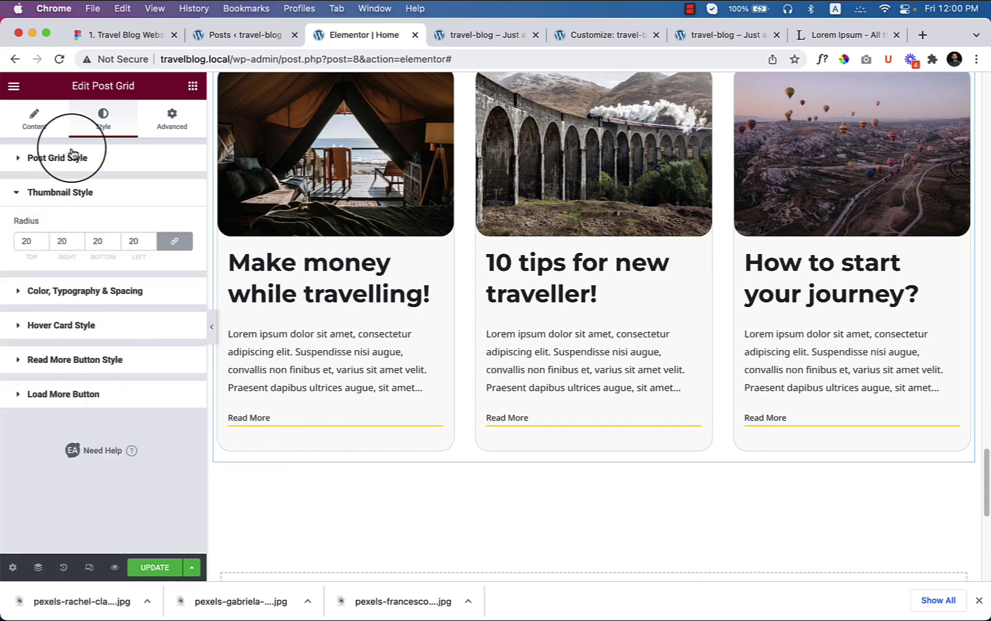
# Set the post cards' border width to 0 on all sides in the Post Grid style settings
pyautogui.click(57, 158)
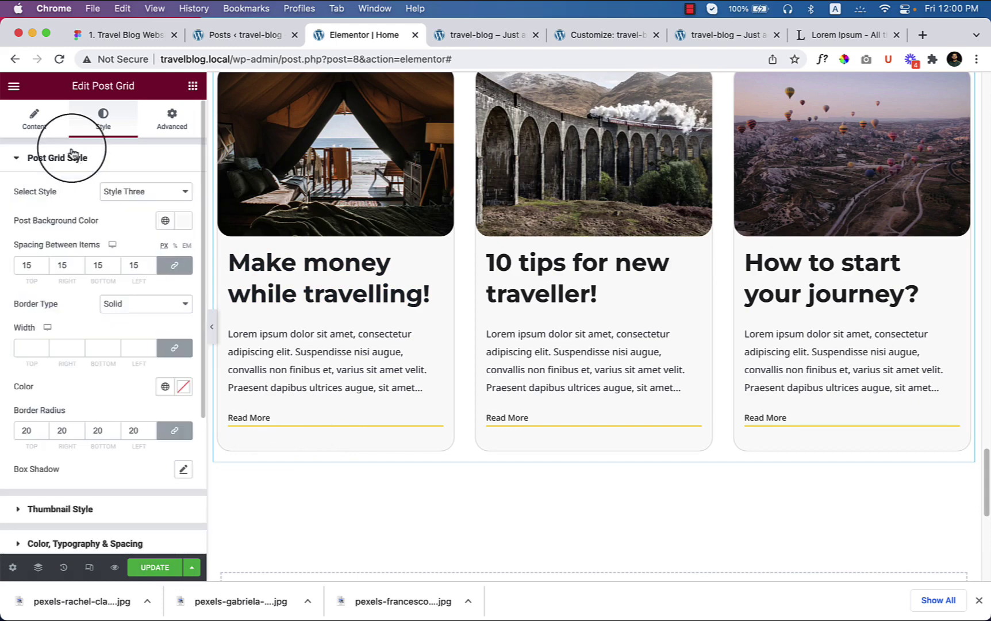
pyautogui.click(33, 351)
pyautogui.write('0')
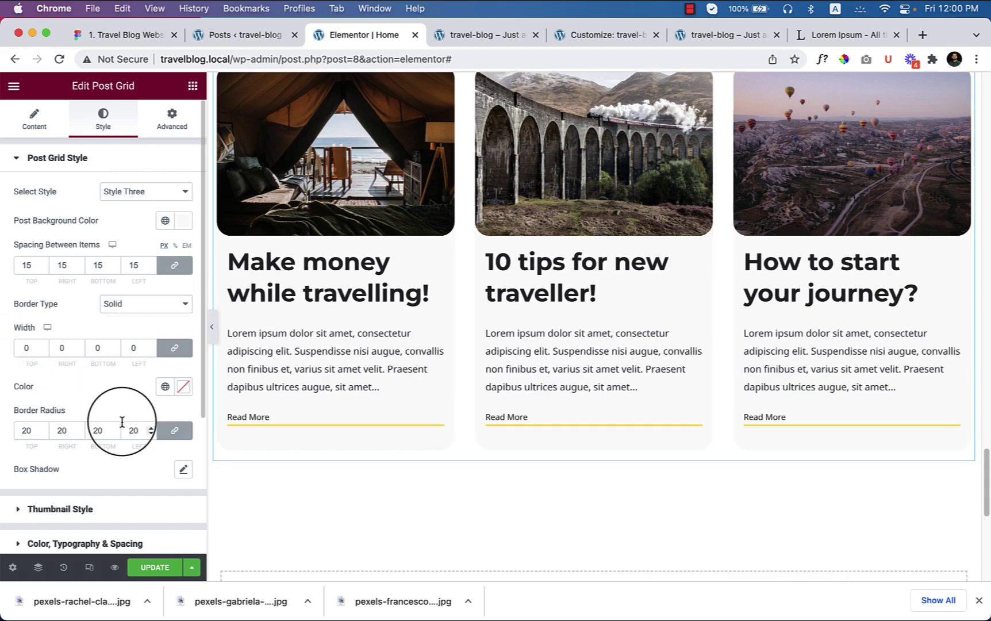
pyautogui.scroll(-2, 122, 419)
pyautogui.scroll(2, 87, 397)
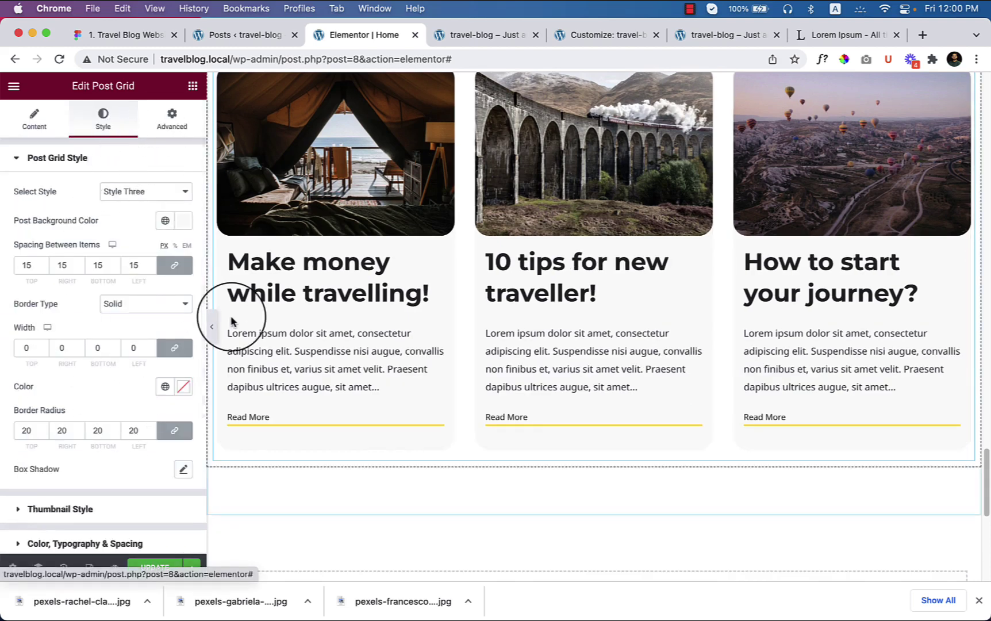
# Update the Home page in Elementor, then reload the live site and review the Latest Posts and Guides cards
pyautogui.click(33, 119)
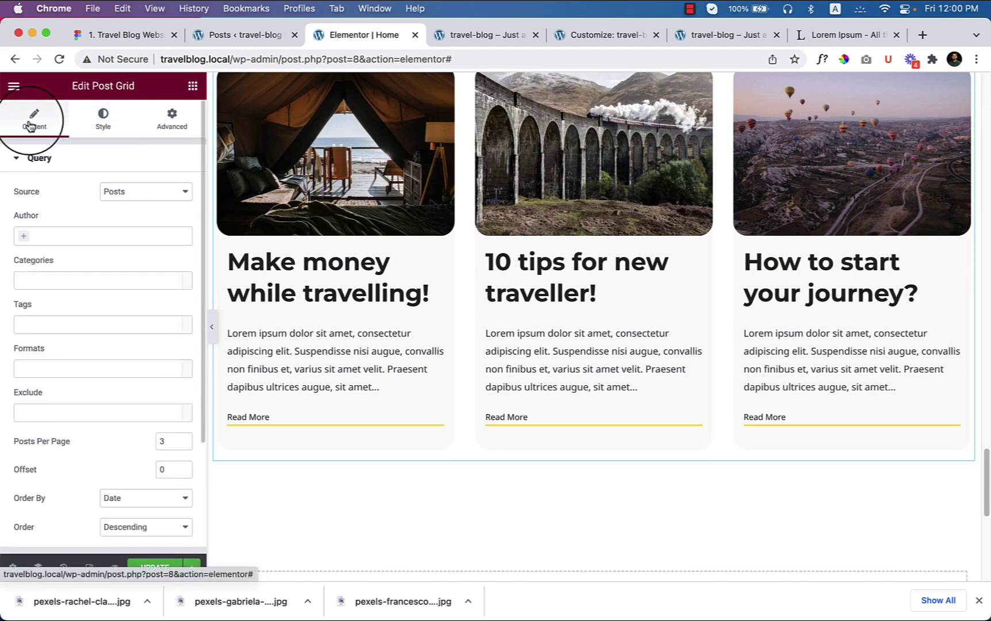
pyautogui.click(102, 118)
pyautogui.scroll(-1, 95, 460)
pyautogui.scroll(-3, 94, 459)
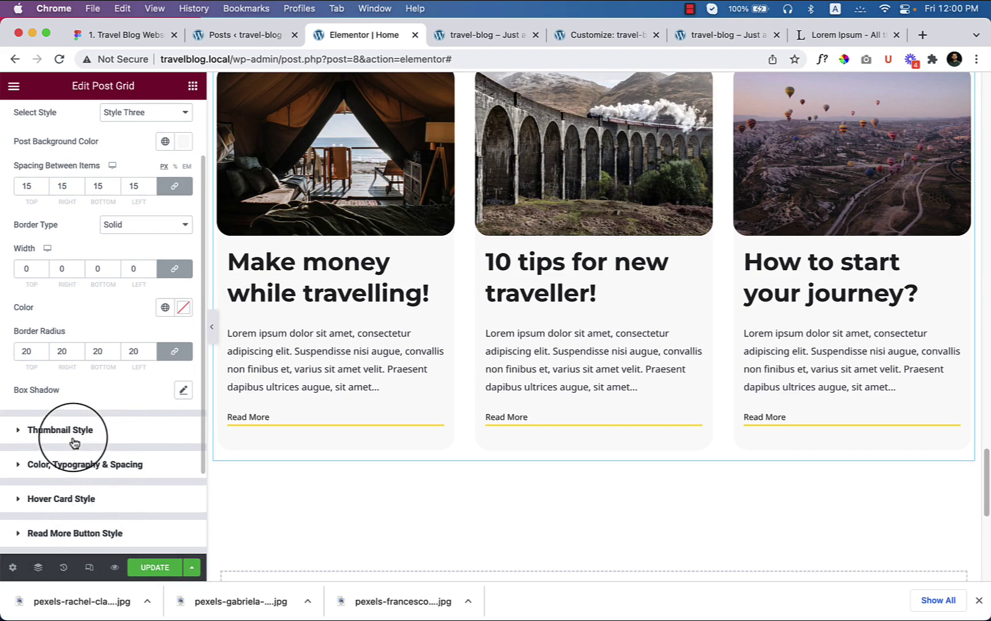
pyautogui.scroll(1, 74, 442)
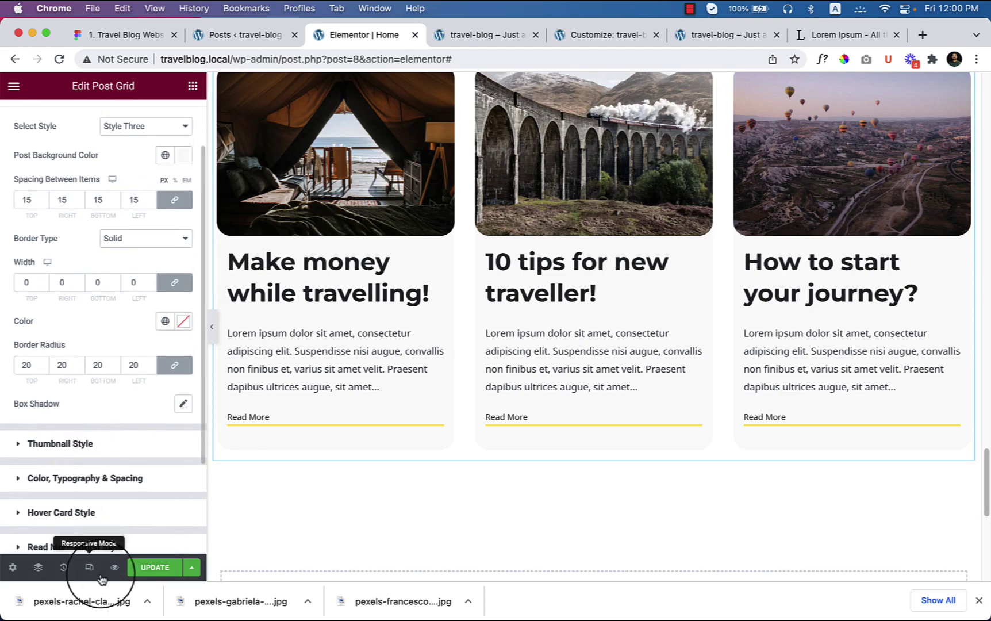
pyautogui.click(153, 566)
pyautogui.click(469, 36)
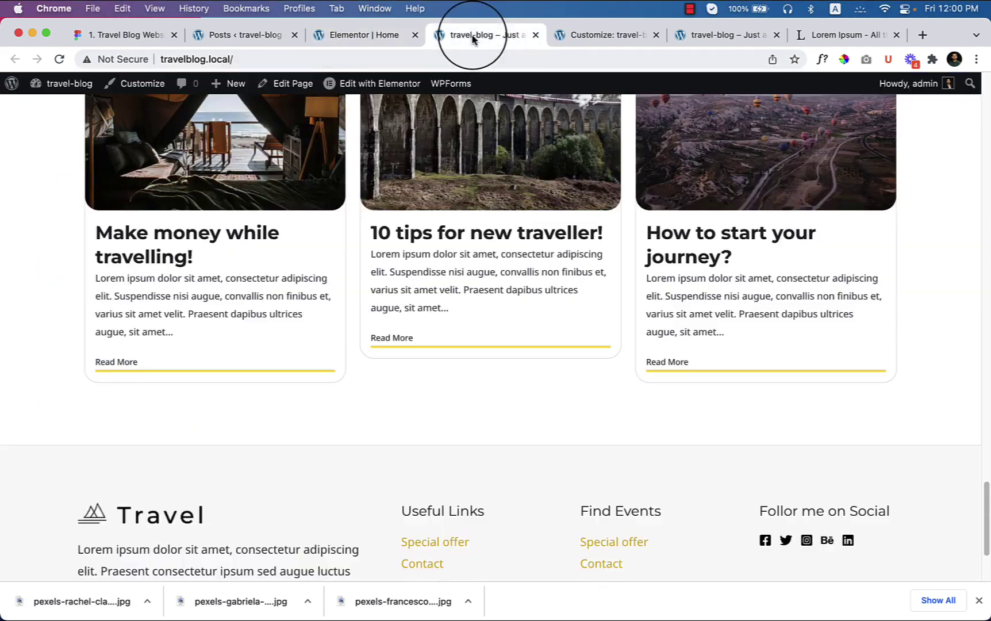
pyautogui.rightClick(357, 300)
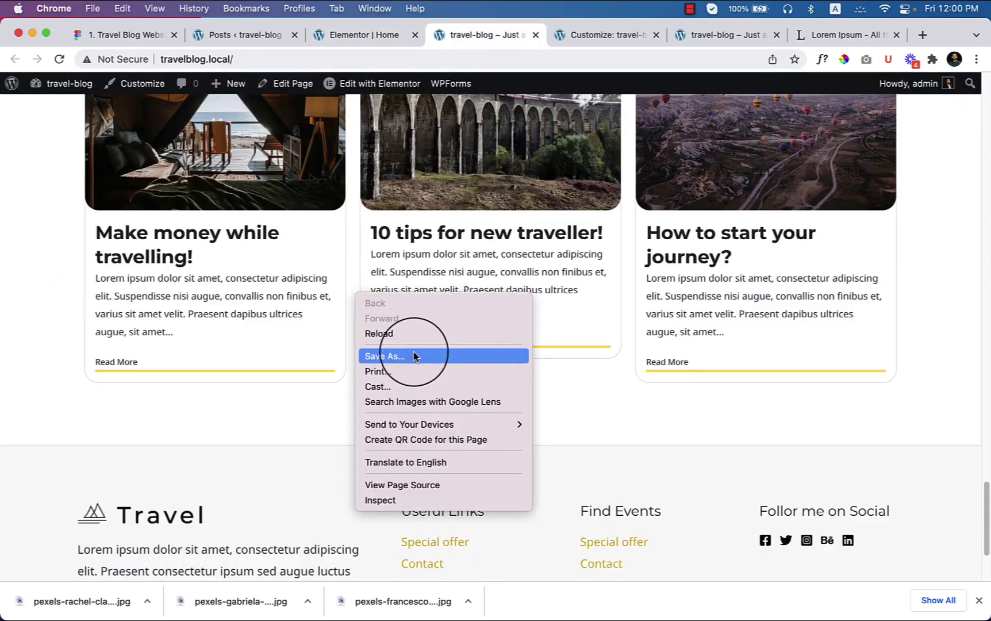
pyautogui.click(410, 333)
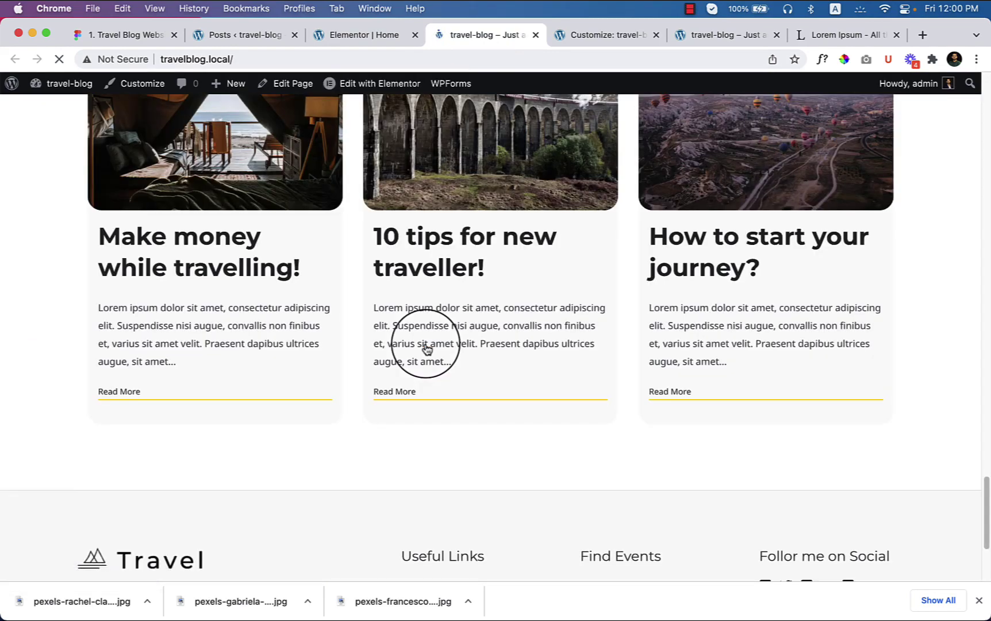
pyautogui.scroll(-3, 563, 430)
pyautogui.scroll(10, 562, 426)
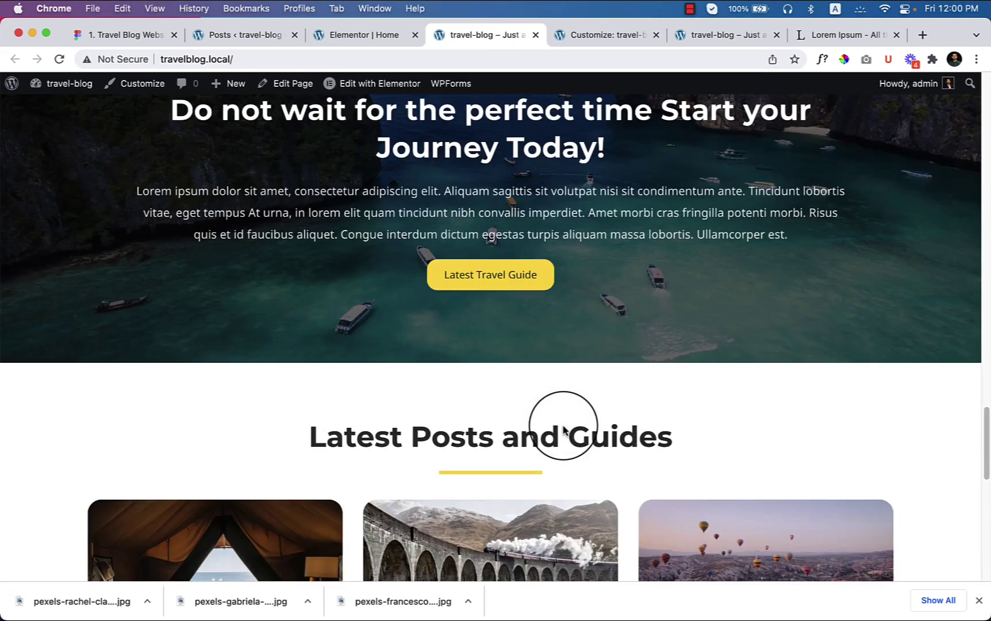
pyautogui.scroll(-10, 562, 425)
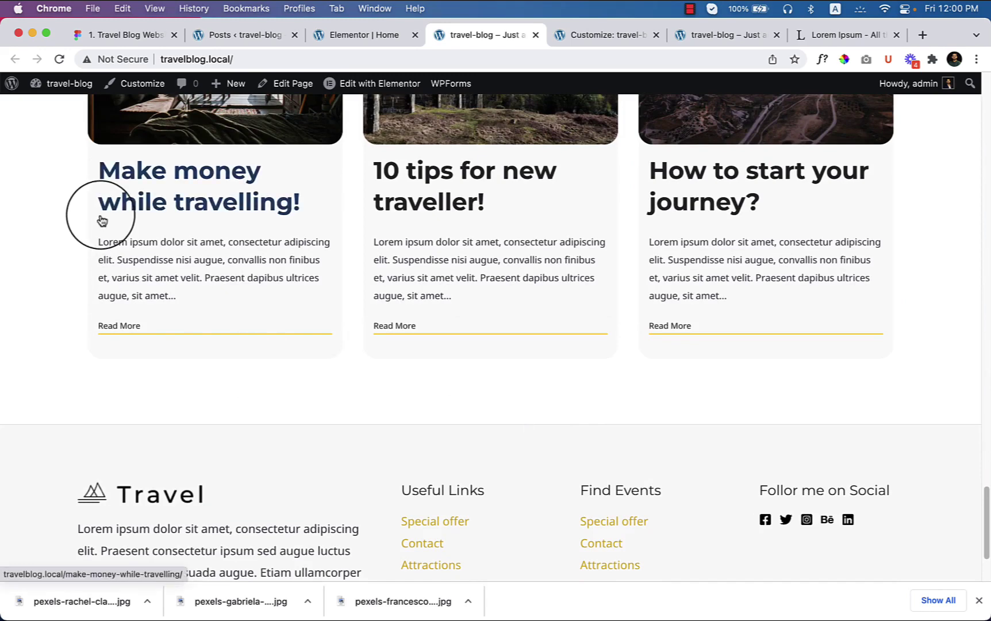
# Inspect the first post card's eael-entry-wrapper element in the developer tools and set its padding to 20px
pyautogui.rightClick(112, 230)
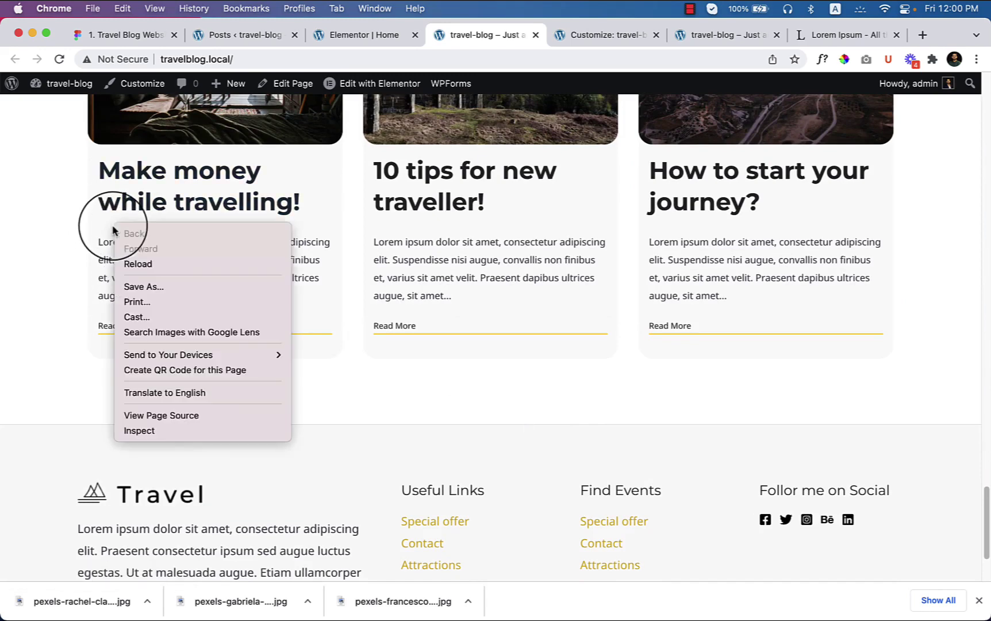
pyautogui.click(206, 430)
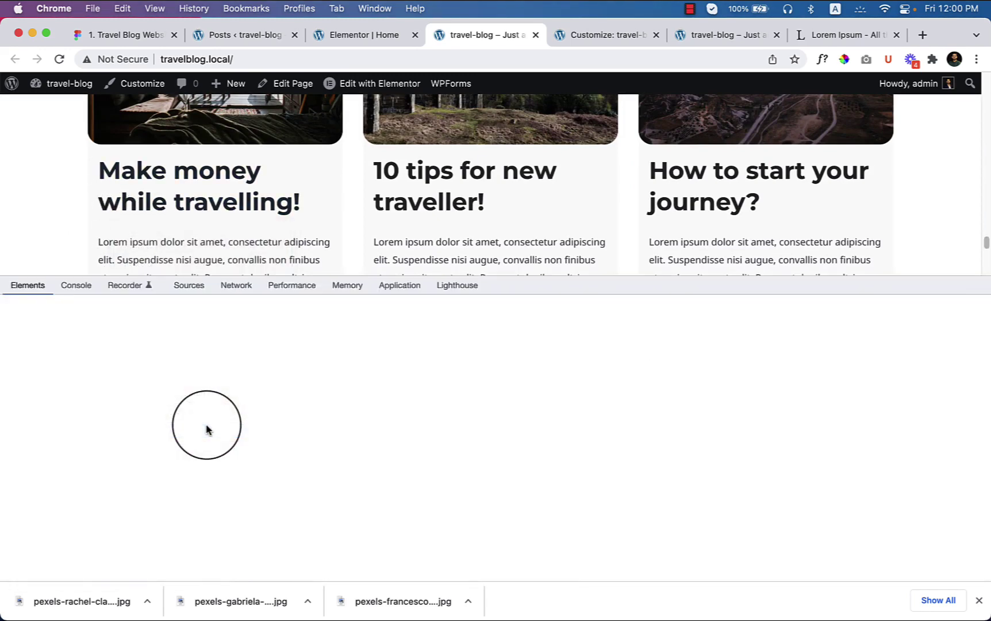
pyautogui.rightClick(86, 228)
pyautogui.click(137, 430)
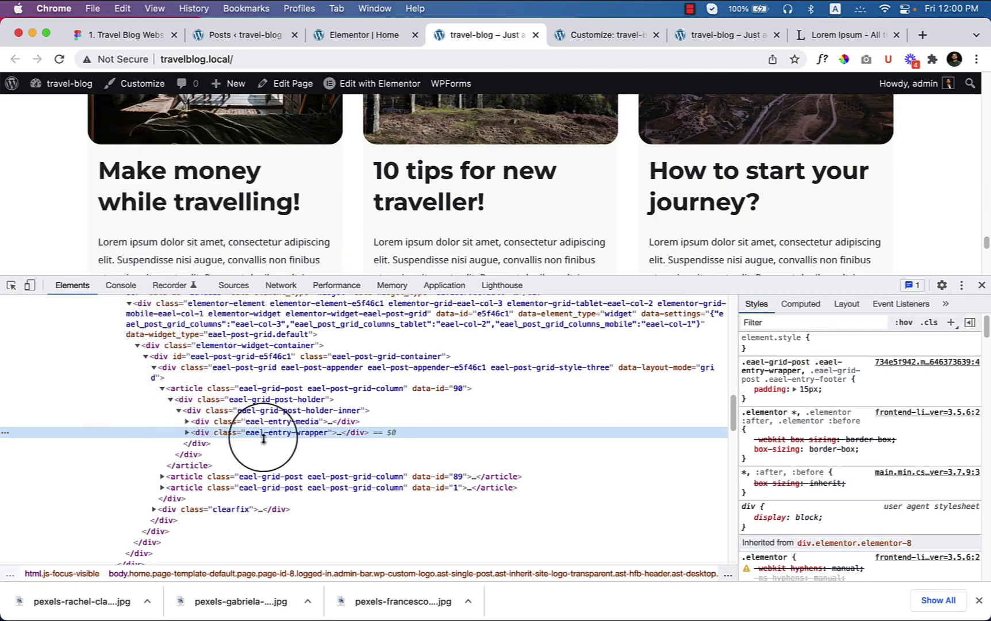
pyautogui.scroll(-1, 315, 215)
pyautogui.scroll(-1, 315, 215)
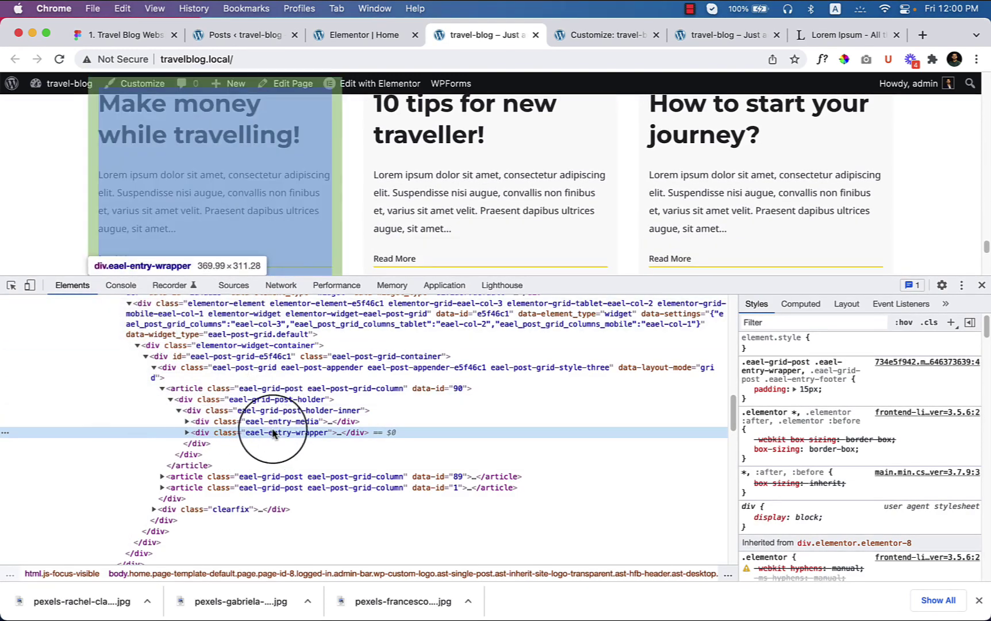
pyautogui.scroll(-1, 266, 227)
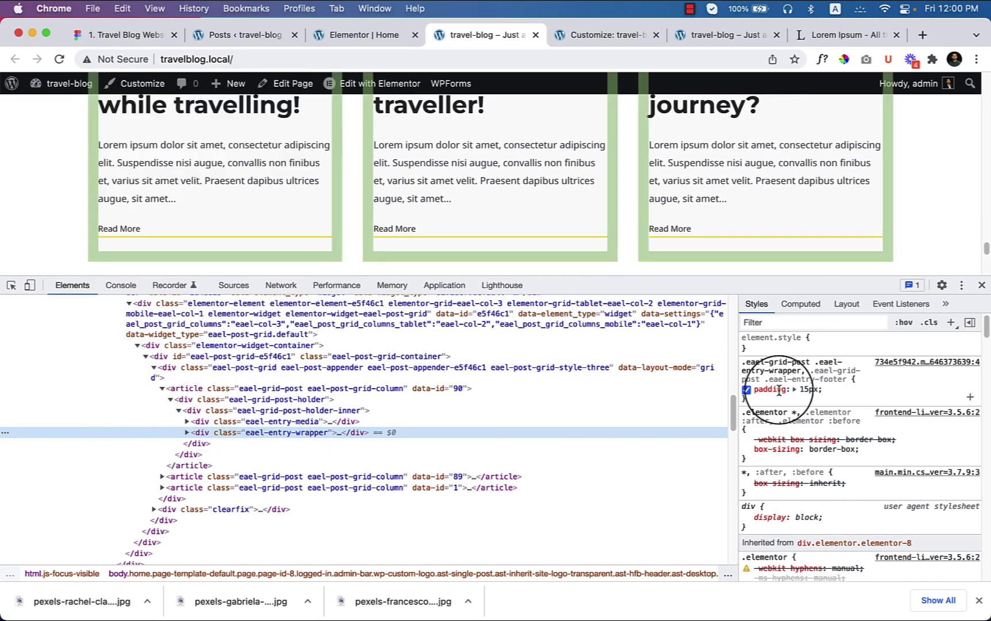
pyautogui.moveTo(806, 390)
pyautogui.mouseDown()
pyautogui.moveTo(819, 397)
pyautogui.moveTo(809, 394)
pyautogui.mouseUp()
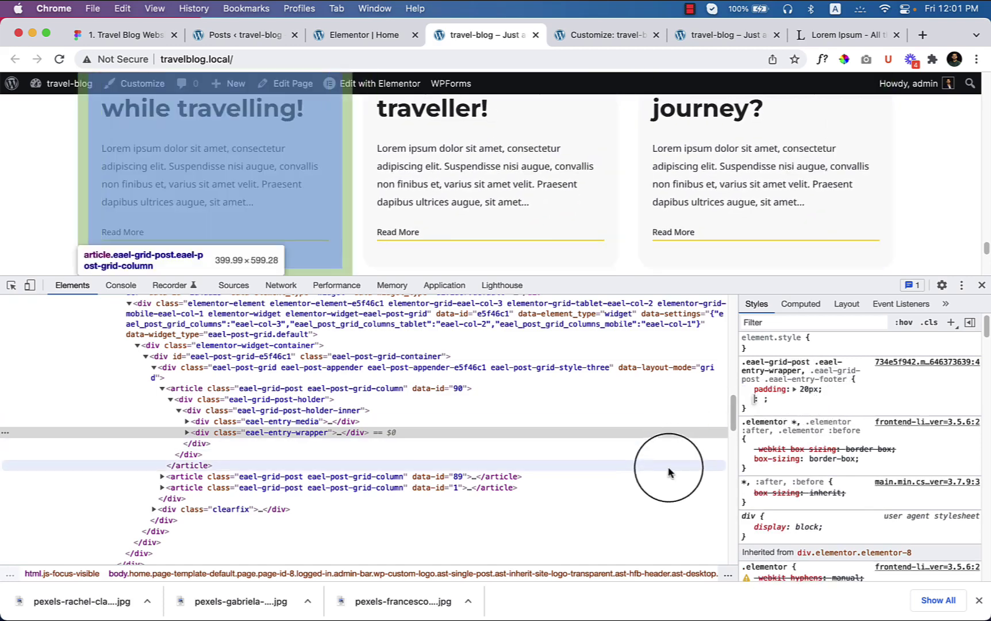
# Return to the Elementor editor and look through all the Post Grid style sections for a card content padding option
pyautogui.click(349, 35)
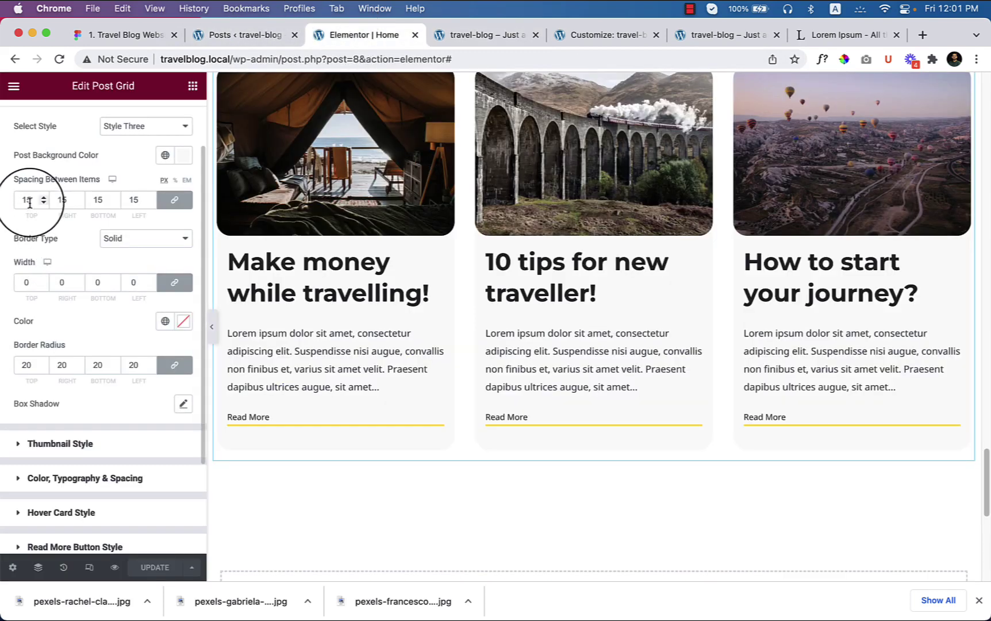
pyautogui.scroll(2, 88, 354)
pyautogui.scroll(-5, 120, 359)
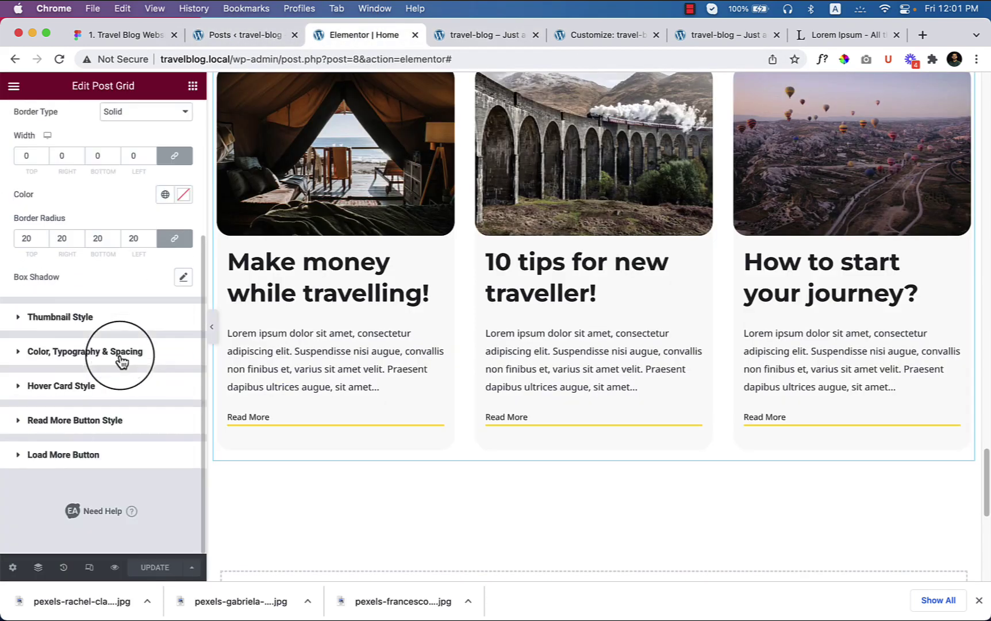
pyautogui.click(50, 318)
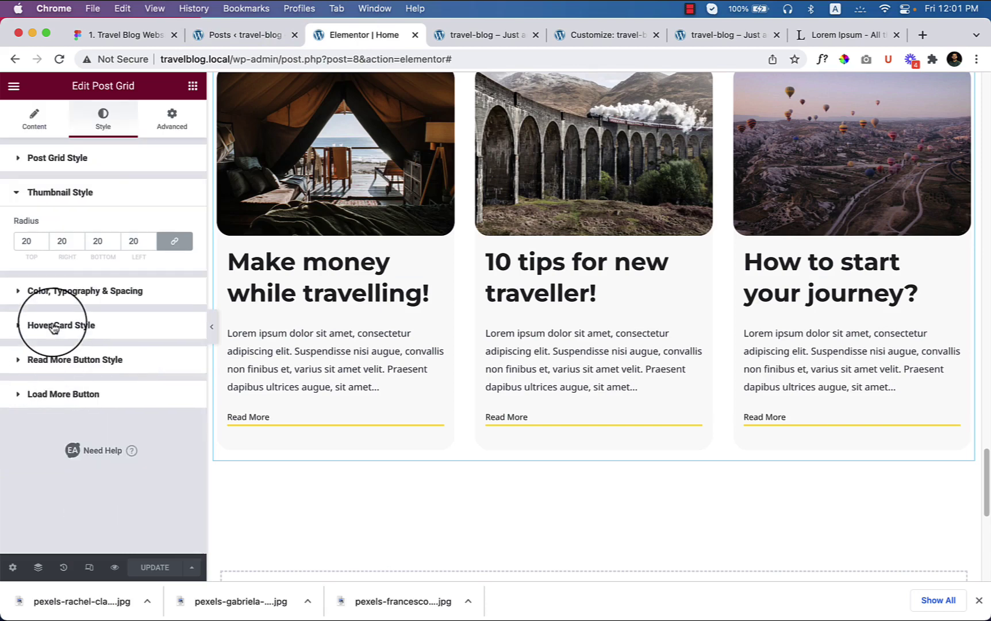
pyautogui.click(63, 289)
pyautogui.scroll(-5, 112, 428)
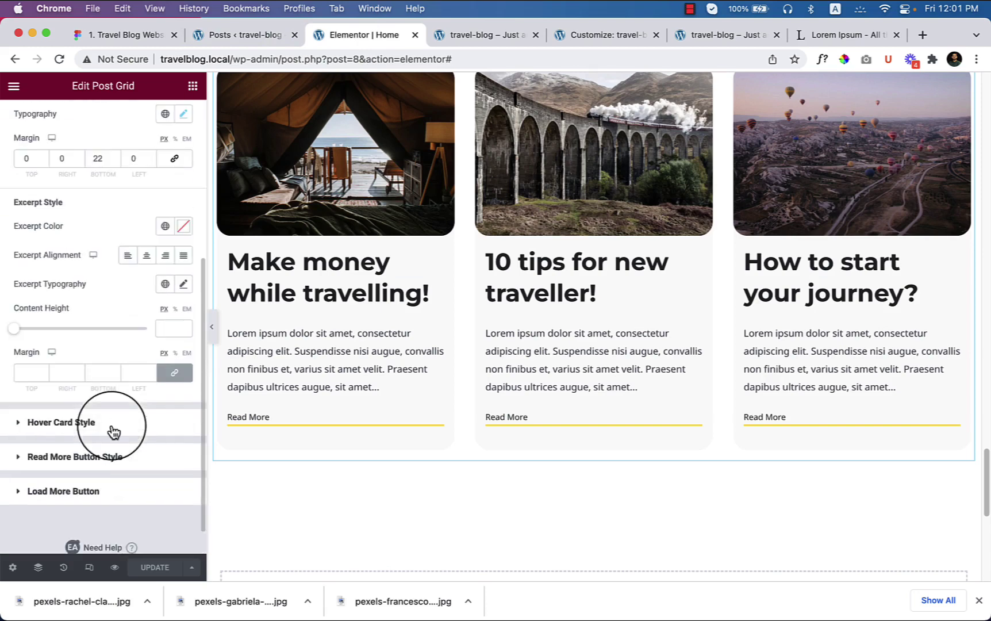
pyautogui.click(82, 417)
pyautogui.scroll(-5, 84, 422)
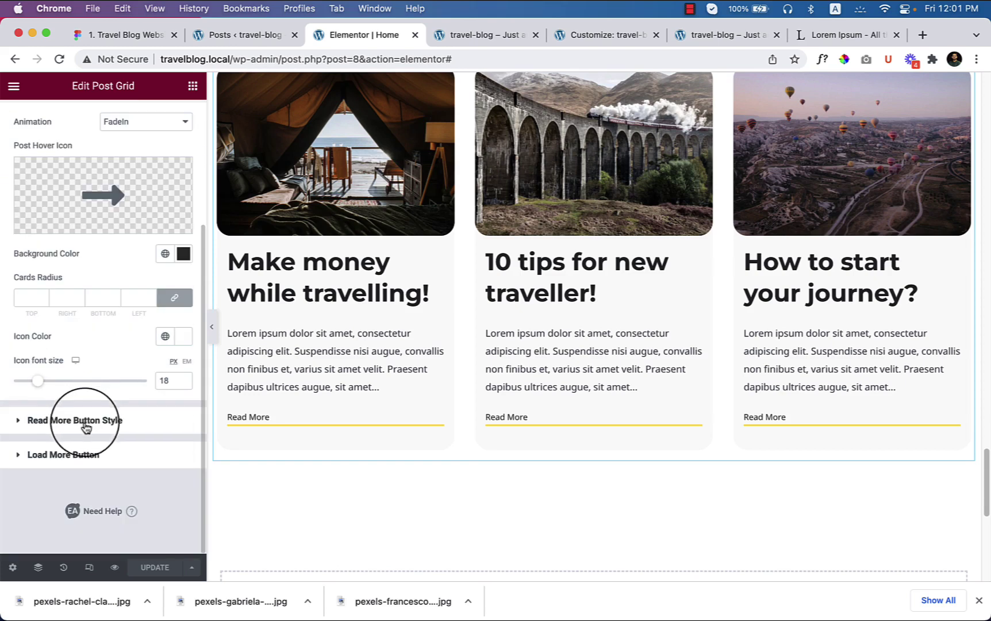
pyautogui.click(84, 420)
pyautogui.scroll(-8, 84, 420)
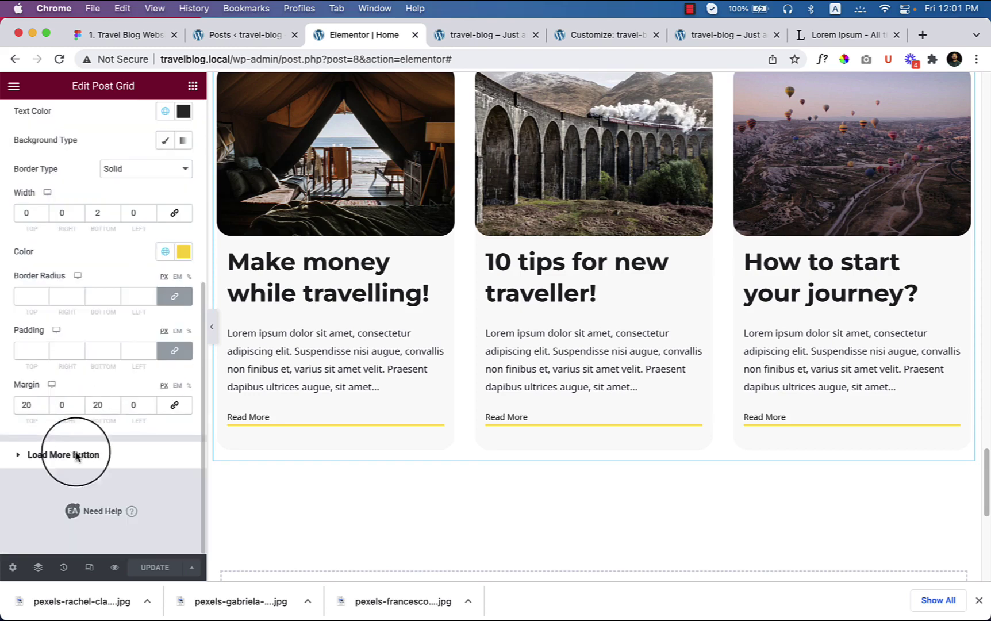
pyautogui.click(66, 455)
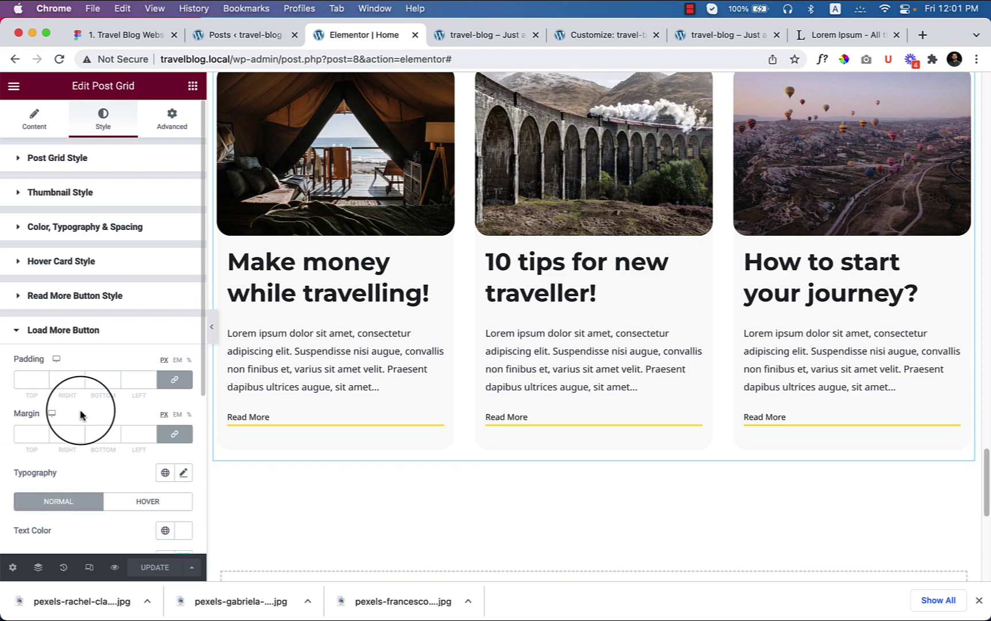
pyautogui.click(56, 160)
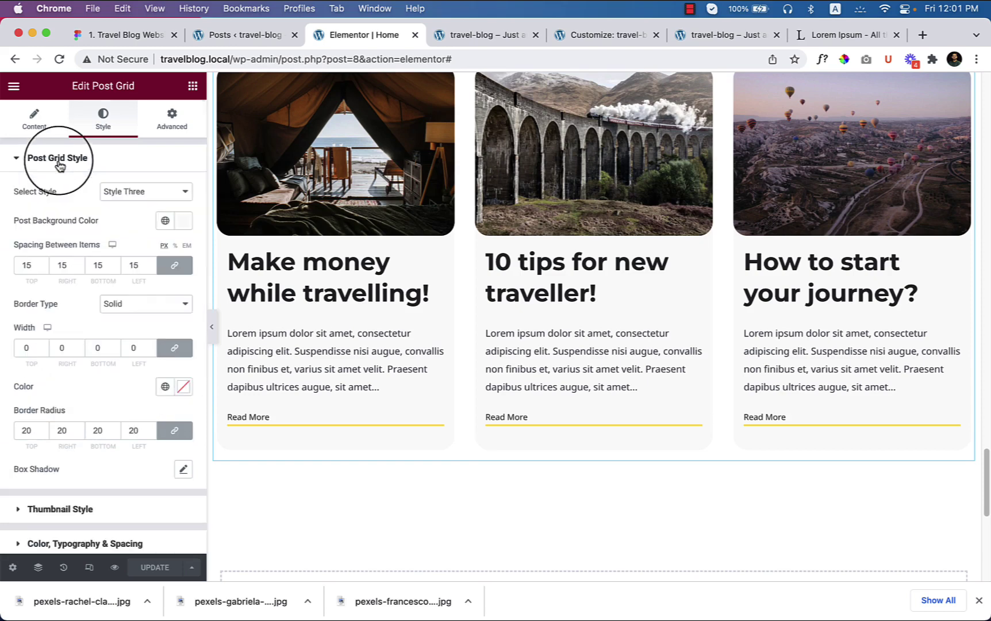
# Try larger spacing between the post items on all sides, and bring it back down
pyautogui.click(44, 265)
pyautogui.click(44, 265)
pyautogui.click(44, 265)
pyautogui.click(44, 265)
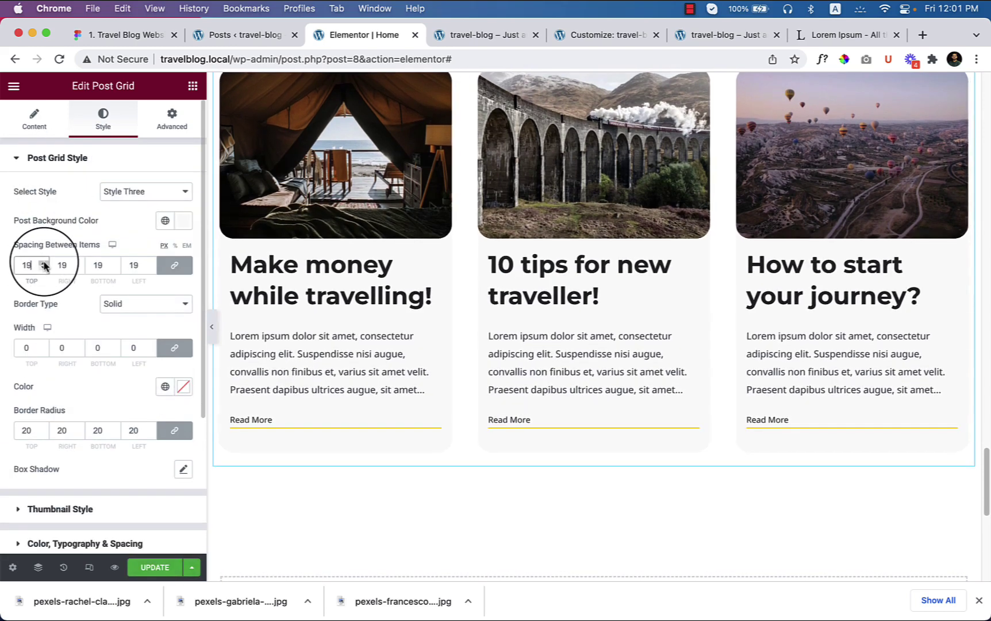
pyautogui.click(44, 265)
pyautogui.click(44, 265)
pyautogui.click(44, 265)
pyautogui.click(44, 265)
pyautogui.click(45, 265)
pyautogui.click(44, 265)
pyautogui.click(44, 265)
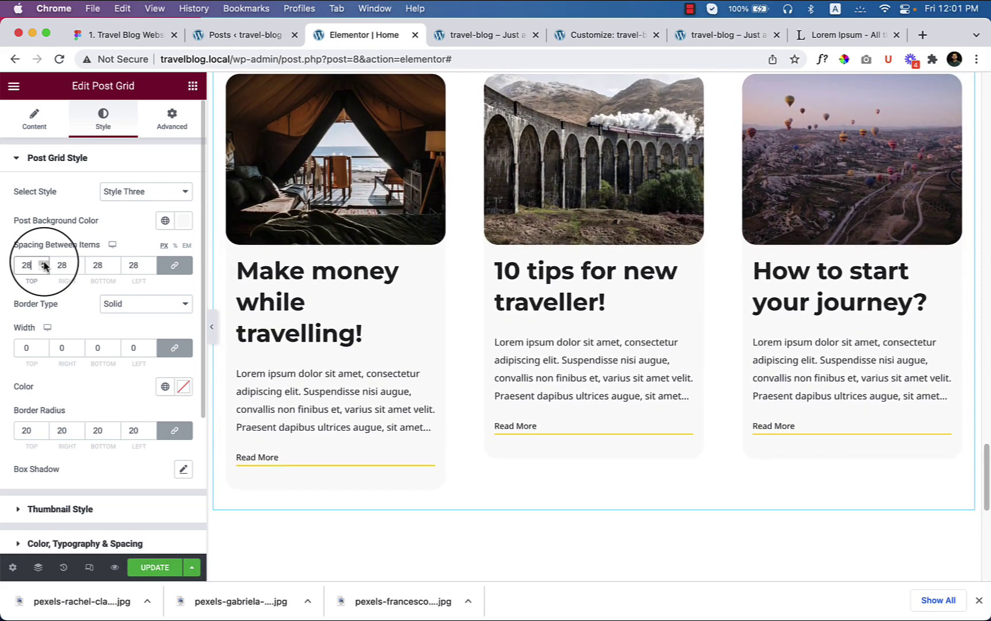
pyautogui.click(45, 265)
pyautogui.click(45, 265)
pyautogui.click(44, 265)
pyautogui.click(44, 265)
pyautogui.click(44, 269)
pyautogui.click(43, 268)
pyautogui.click(43, 269)
pyautogui.click(44, 269)
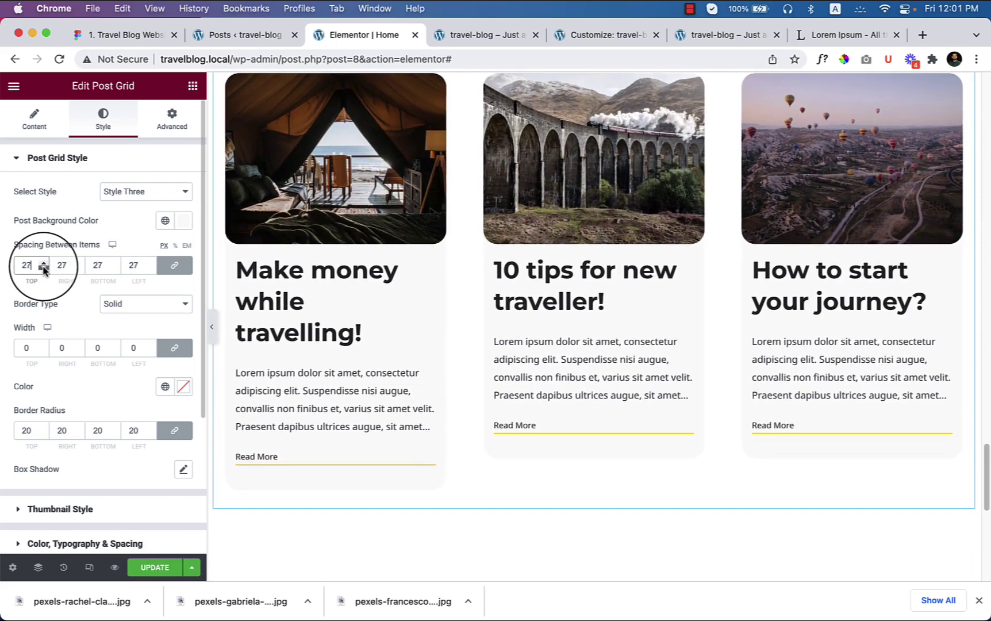
pyautogui.click(44, 269)
pyautogui.click(44, 268)
pyautogui.click(43, 268)
pyautogui.click(44, 269)
pyautogui.click(44, 269)
pyautogui.click(44, 269)
pyautogui.click(44, 268)
pyautogui.click(44, 268)
pyautogui.click(43, 269)
pyautogui.click(44, 269)
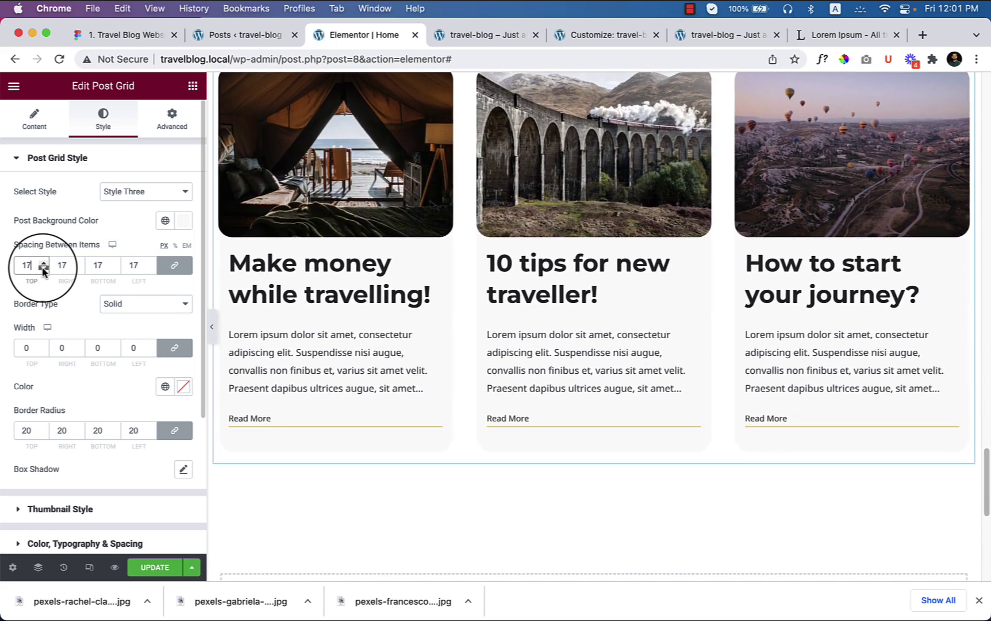
pyautogui.click(44, 268)
pyautogui.click(43, 269)
# On the inspected live page, set the post cards' eael-entry-wrapper padding to 30px
pyautogui.click(465, 34)
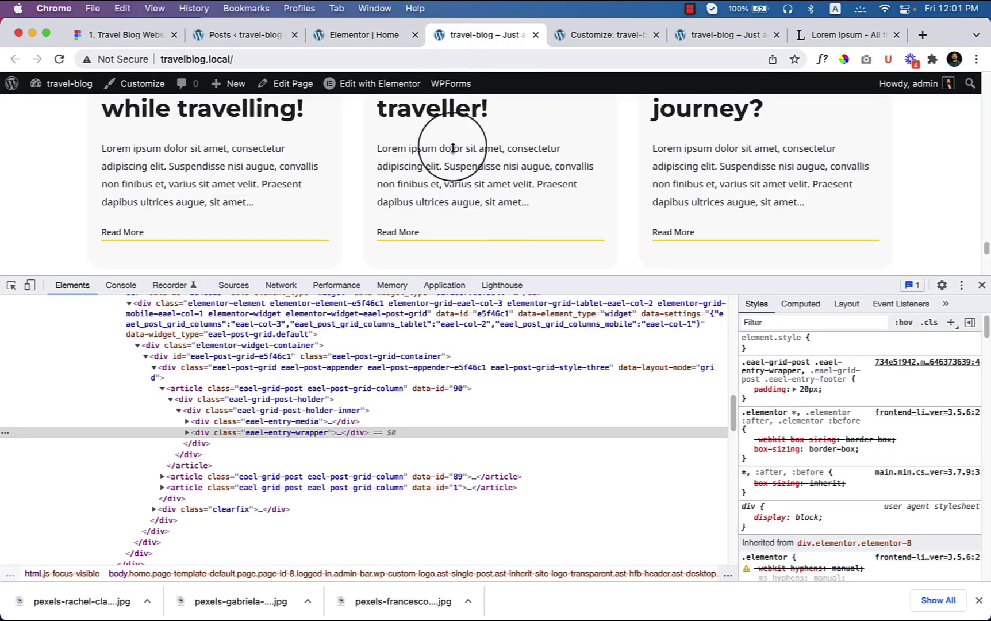
pyautogui.click(808, 390)
pyautogui.press('Up')
pyautogui.press('Up')
pyautogui.press('Up')
pyautogui.press('Up')
pyautogui.press('Up')
pyautogui.press('Up')
pyautogui.press('Up')
pyautogui.press('Up')
pyautogui.press('Up')
pyautogui.press('Up')
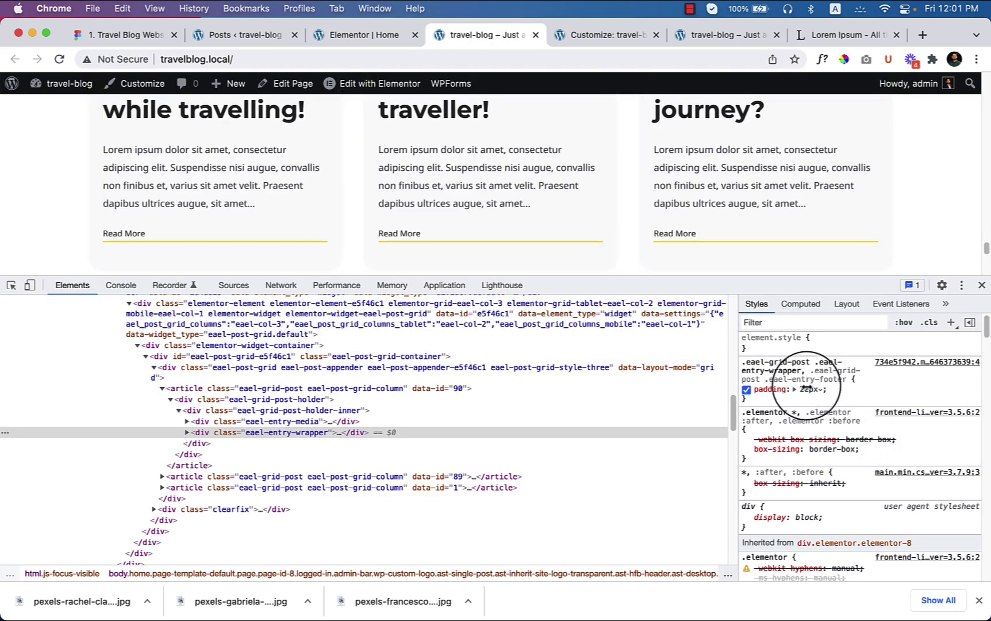
pyautogui.press('Up')
pyautogui.press('Up')
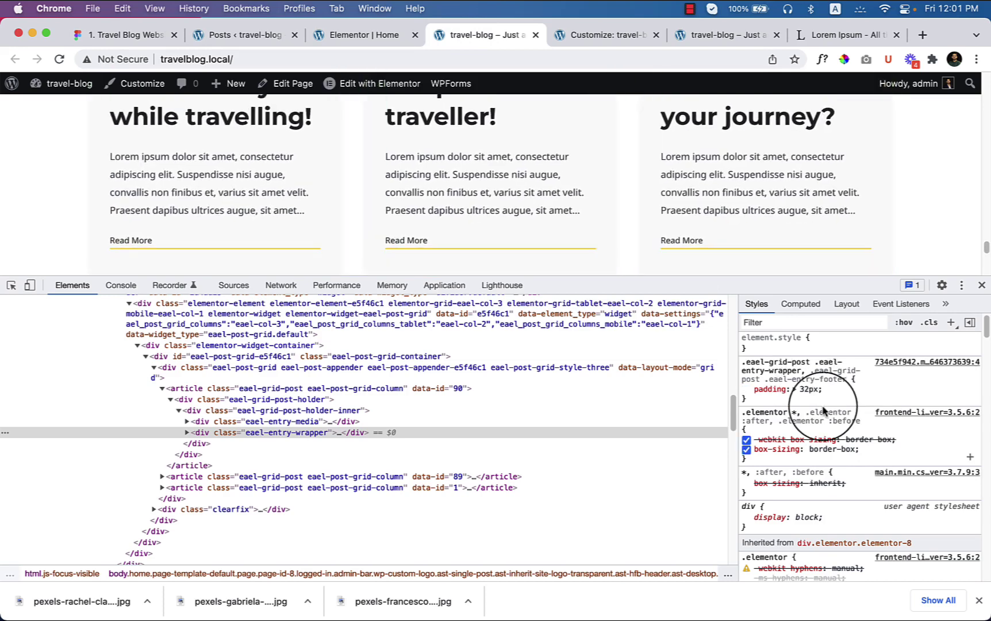
pyautogui.click(807, 389)
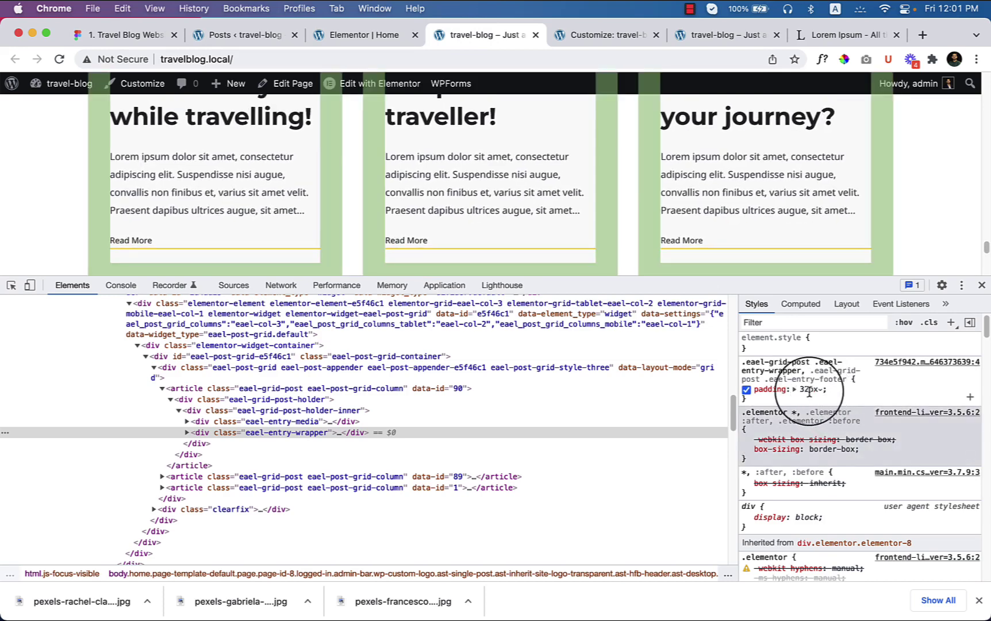
pyautogui.press('Down')
pyautogui.press('Down')
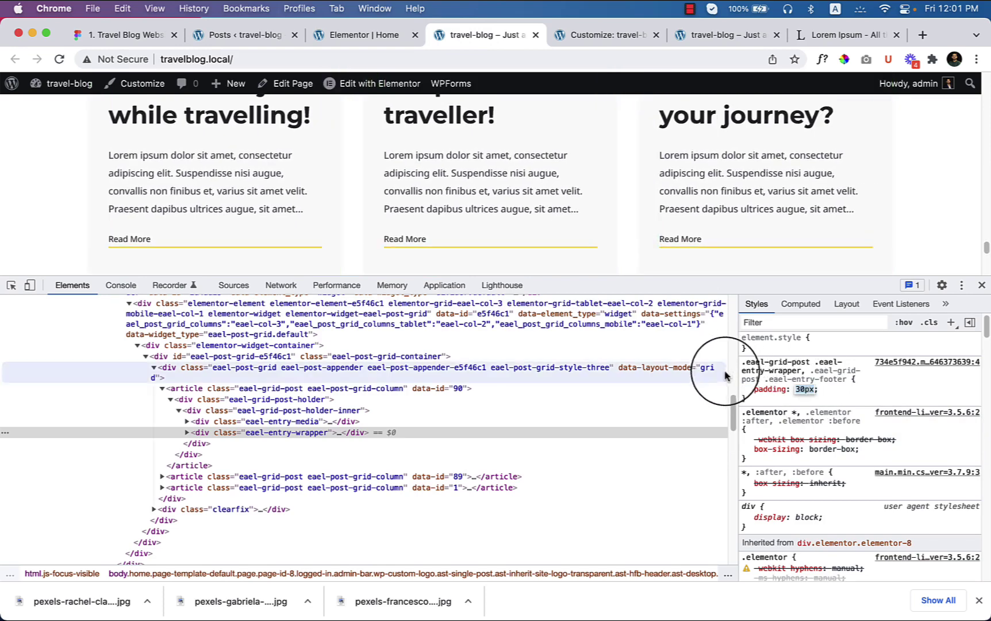
# Copy the complete CSS rule that sets the entry wrapper and entry footer padding to 30px
pyautogui.moveTo(751, 403); pyautogui.dragTo(748, 364)
pyautogui.rightClick(759, 371)
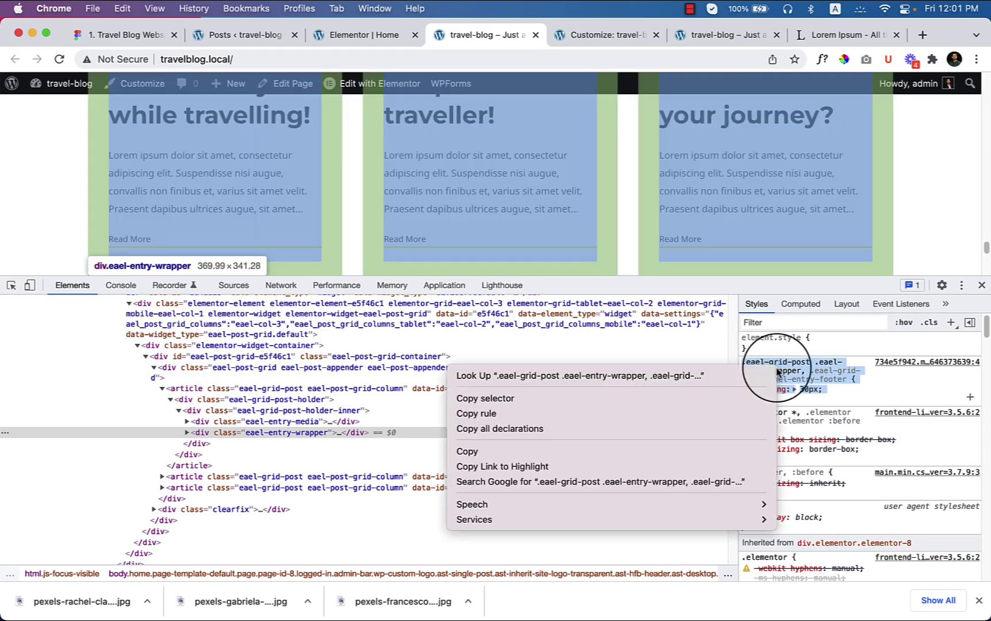
pyautogui.click(531, 452)
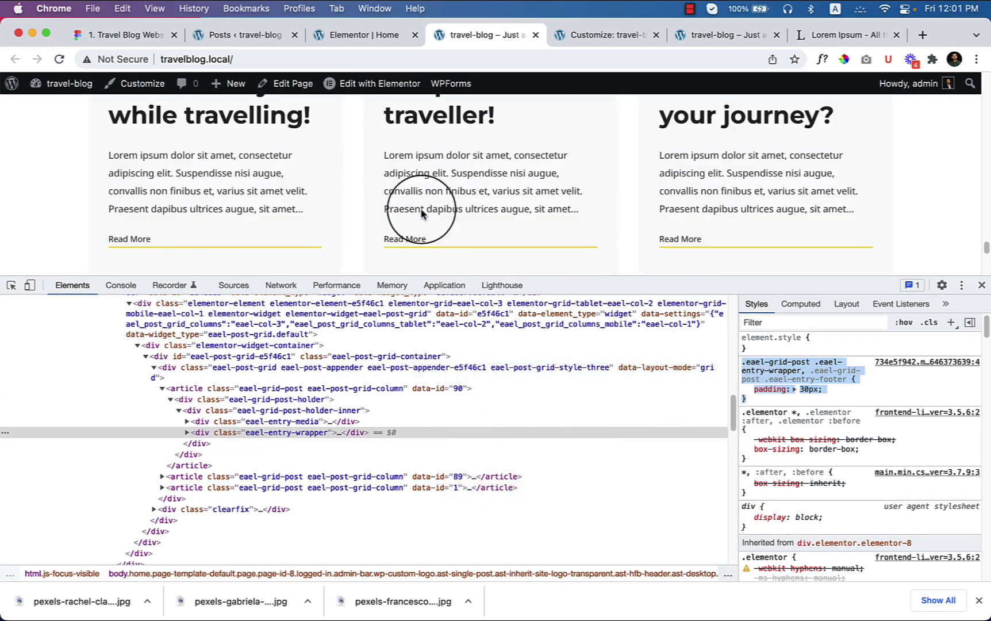
# Close the developer tools, check the padded post cards and switch to the site's WordPress Customizer
pyautogui.click(982, 288)
pyautogui.scroll(3, 515, 383)
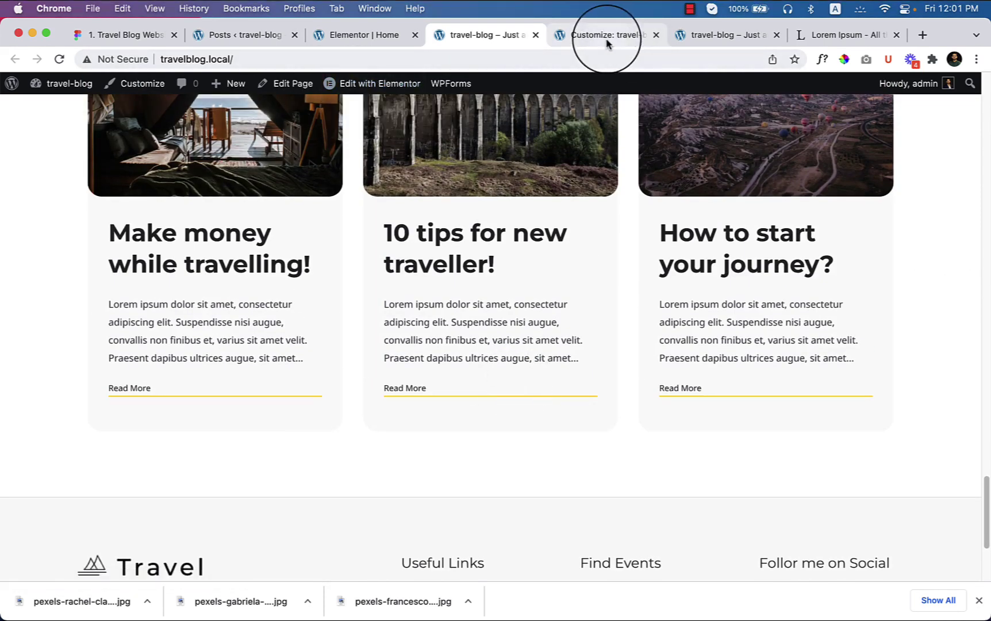
pyautogui.click(608, 36)
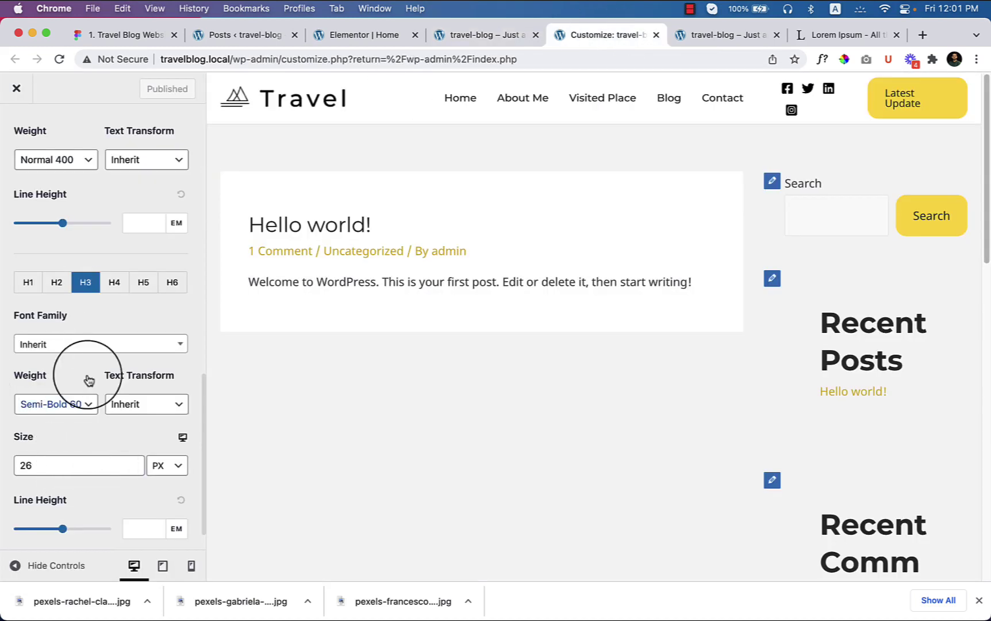
# Leave the Customizer's global typography settings and open its Additional CSS editor
pyautogui.click(18, 184)
pyautogui.click(34, 137)
pyautogui.click(18, 132)
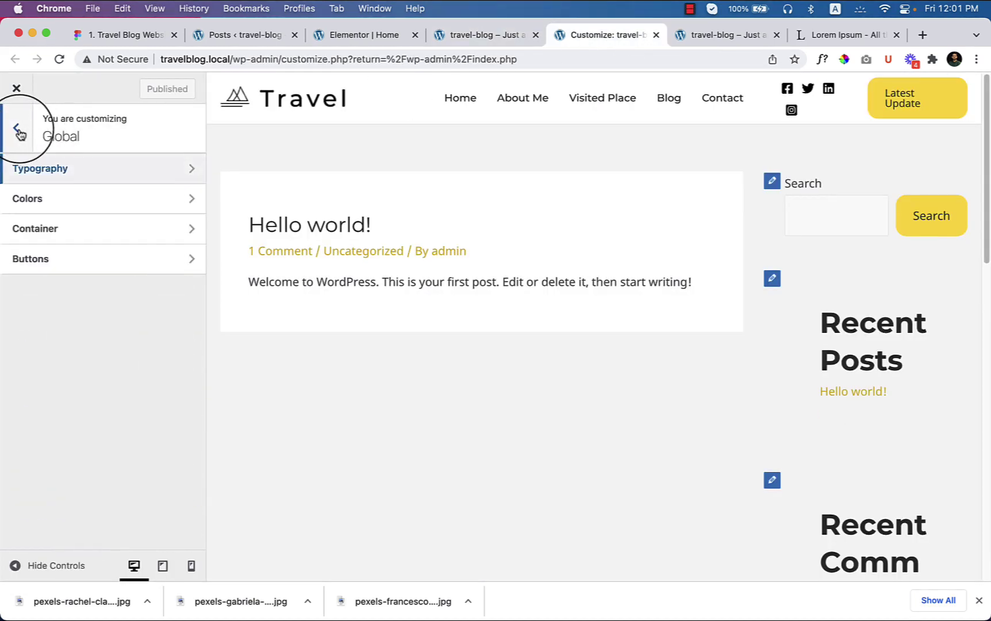
pyautogui.click(91, 538)
pyautogui.scroll(-1, 91, 539)
pyautogui.click(73, 535)
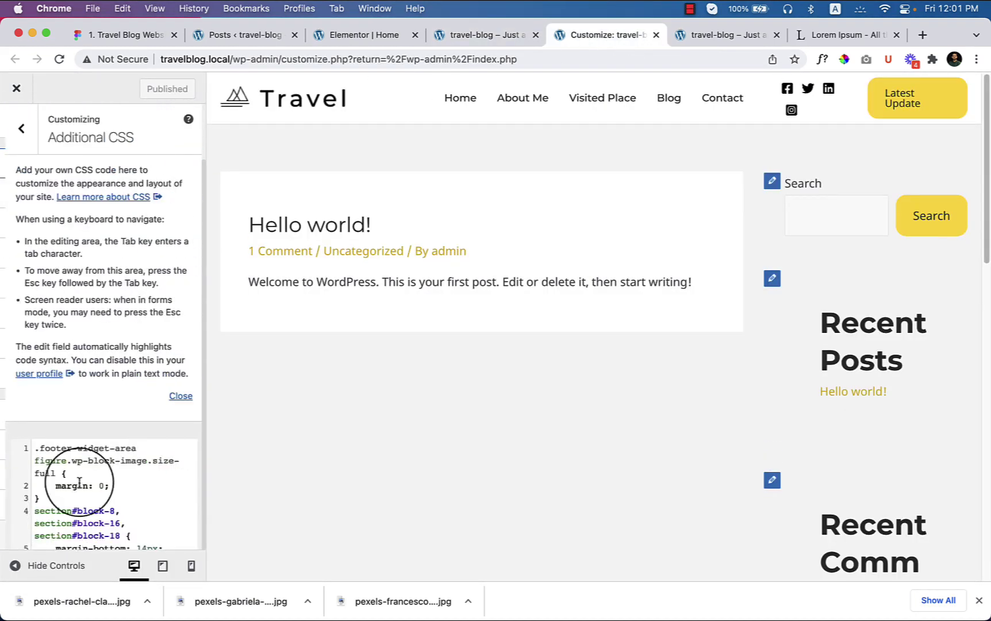
# Add the copied entry wrapper and entry footer rule with 30px padding below the existing custom CSS and publish it
pyautogui.scroll(-5, 97, 498)
pyautogui.click(79, 295)
pyautogui.press('Return')
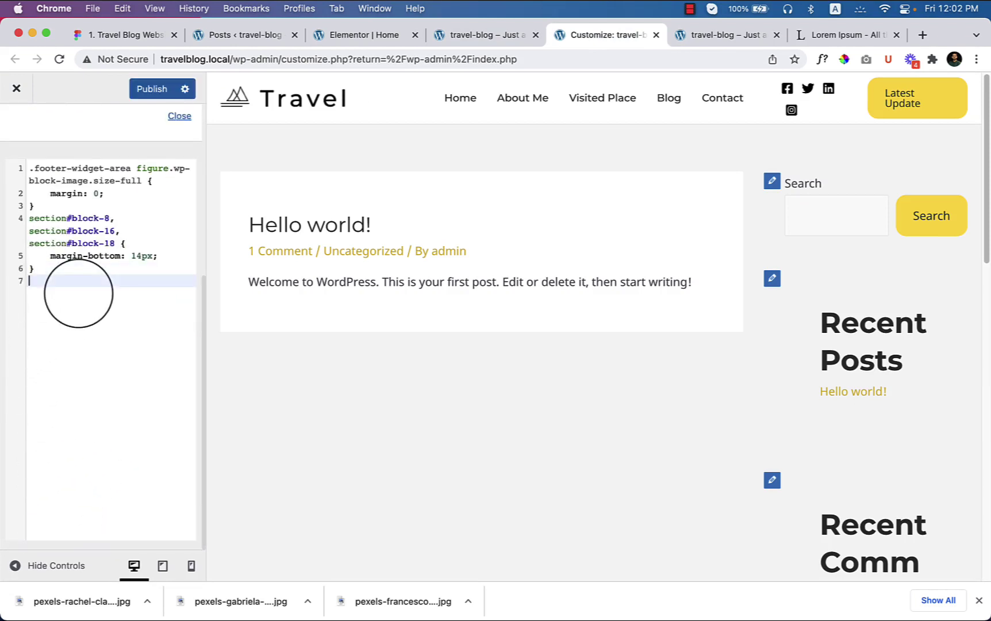
pyautogui.press('super+v')
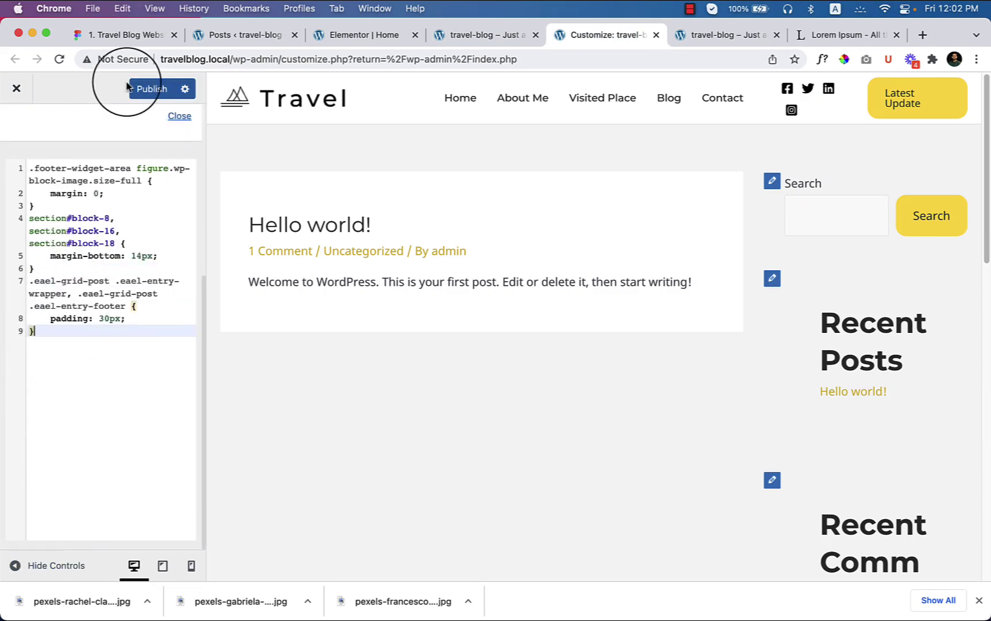
pyautogui.click(150, 88)
# On the live home page, inspect the first post card's Read More link and add a new style rule for a.eael-post-elements-readmore-btn
pyautogui.click(389, 37)
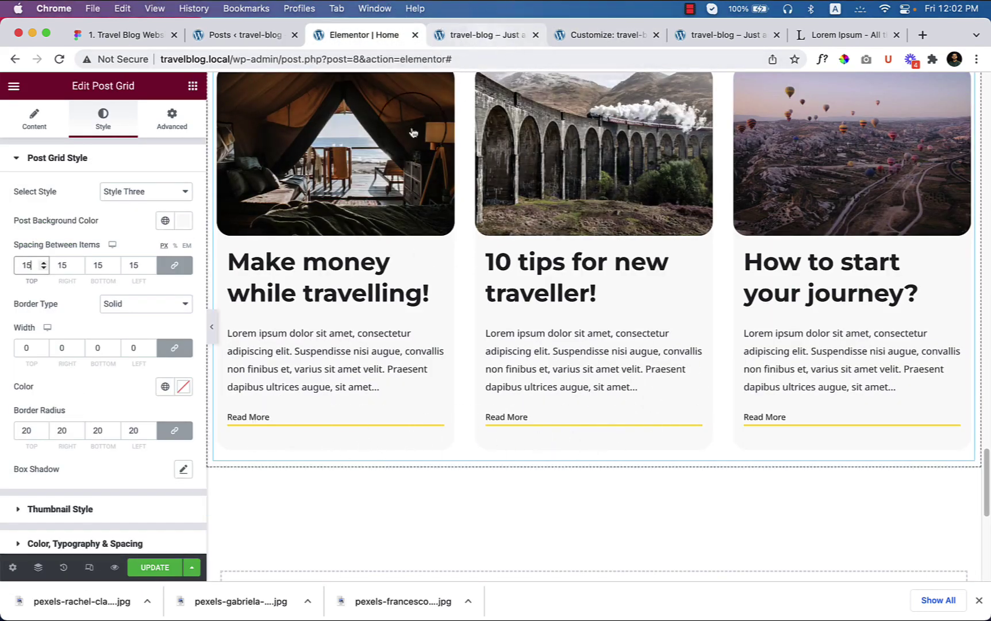
pyautogui.click(469, 41)
pyautogui.rightClick(197, 400)
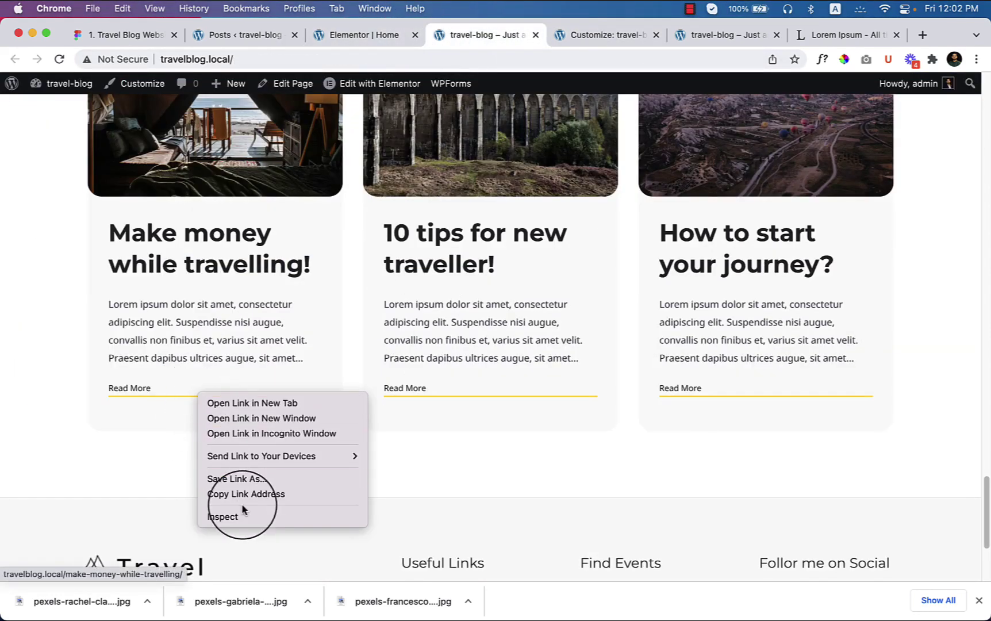
pyautogui.click(248, 515)
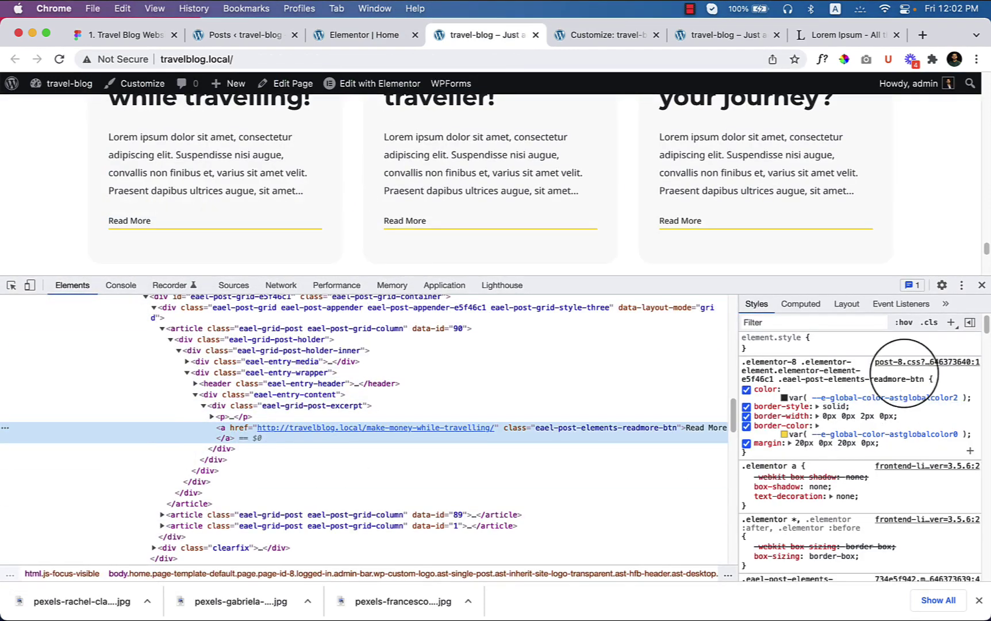
pyautogui.click(951, 322)
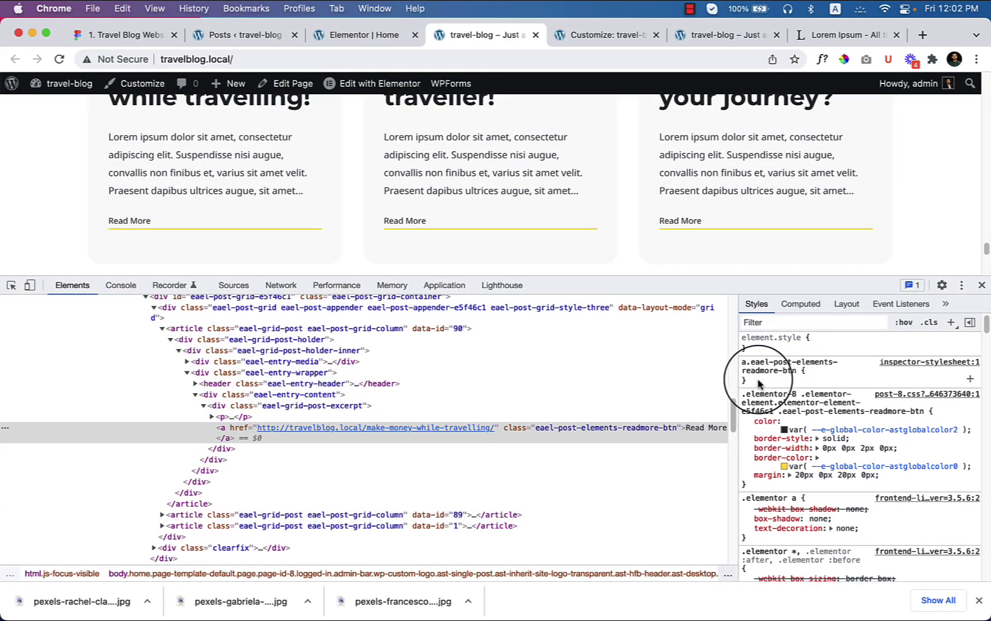
pyautogui.press('Return')
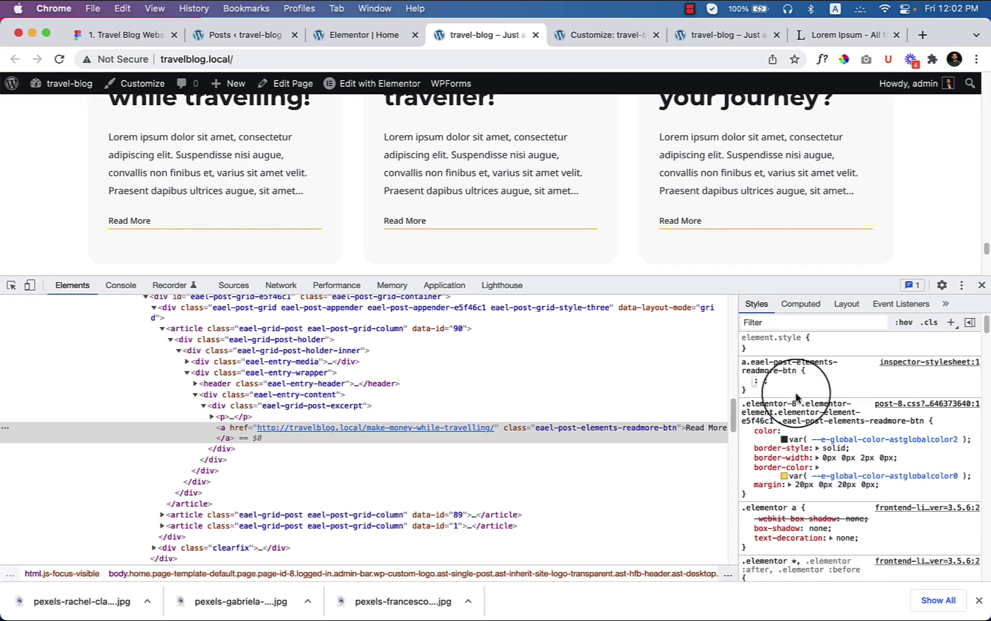
# Set the display property in the new Read More link rule to inline-block
pyautogui.write('display: ;')
pyautogui.press('Tab')
pyautogui.write('inl')
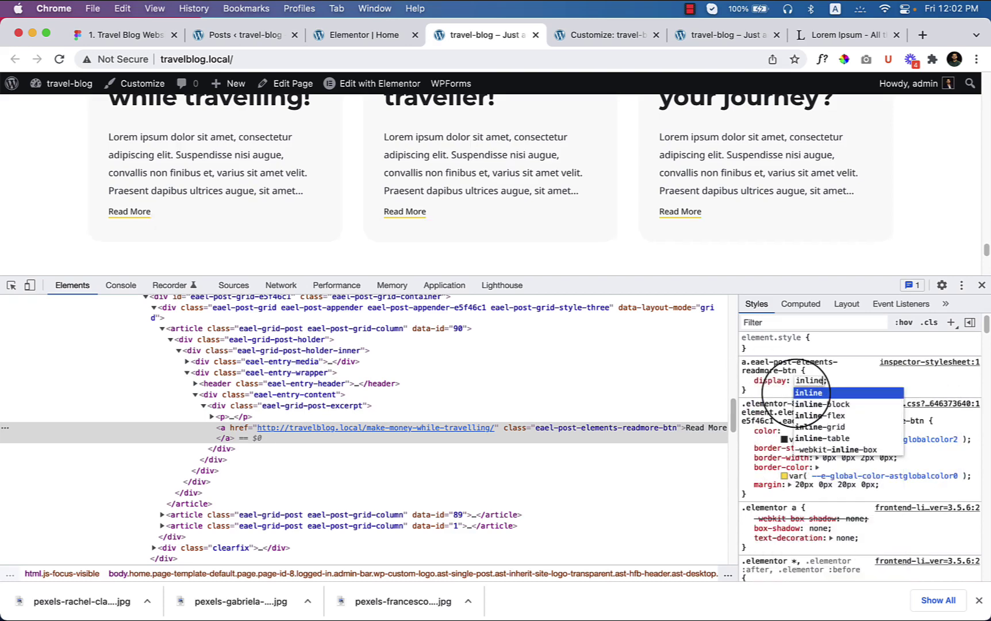
pyautogui.write('ine-')
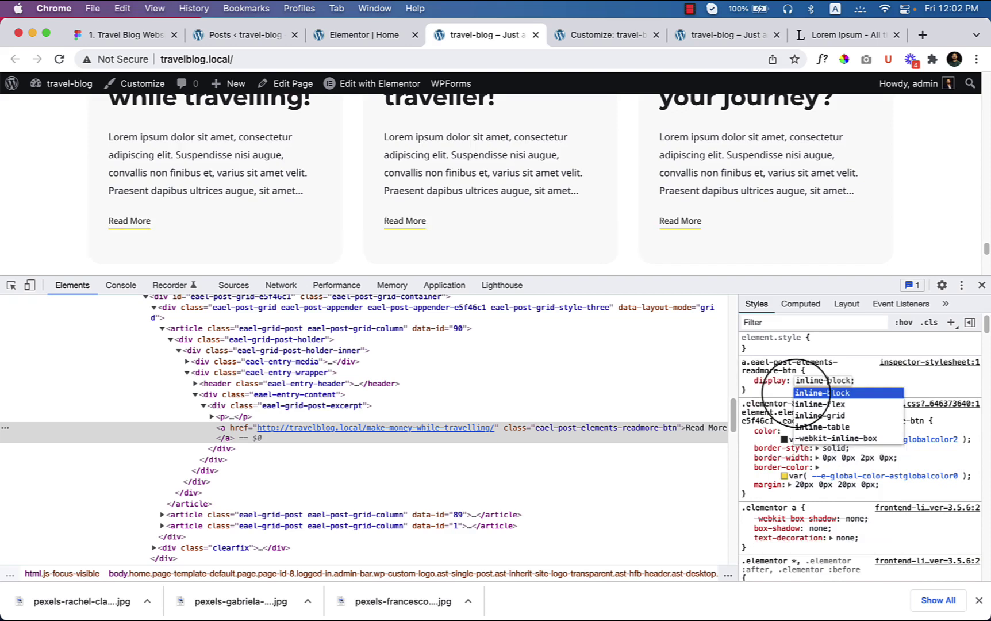
pyautogui.click(797, 392)
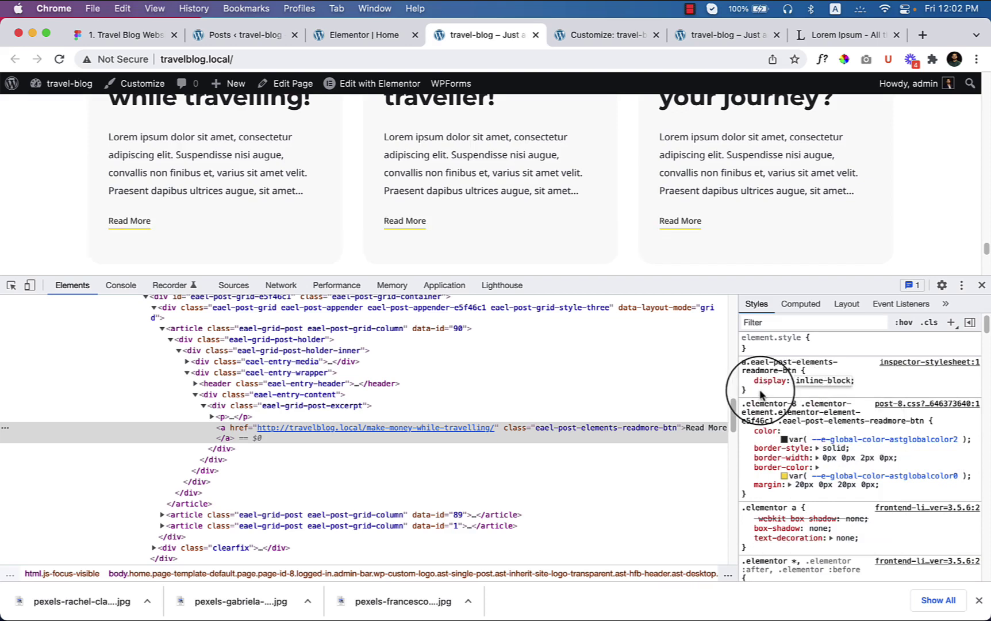
# Copy the complete inline-block rule for the Read More link into the Customizer's Additional CSS, below the padding rule, and publish it
pyautogui.moveTo(760, 393); pyautogui.dragTo(739, 366)
pyautogui.press('super+c')
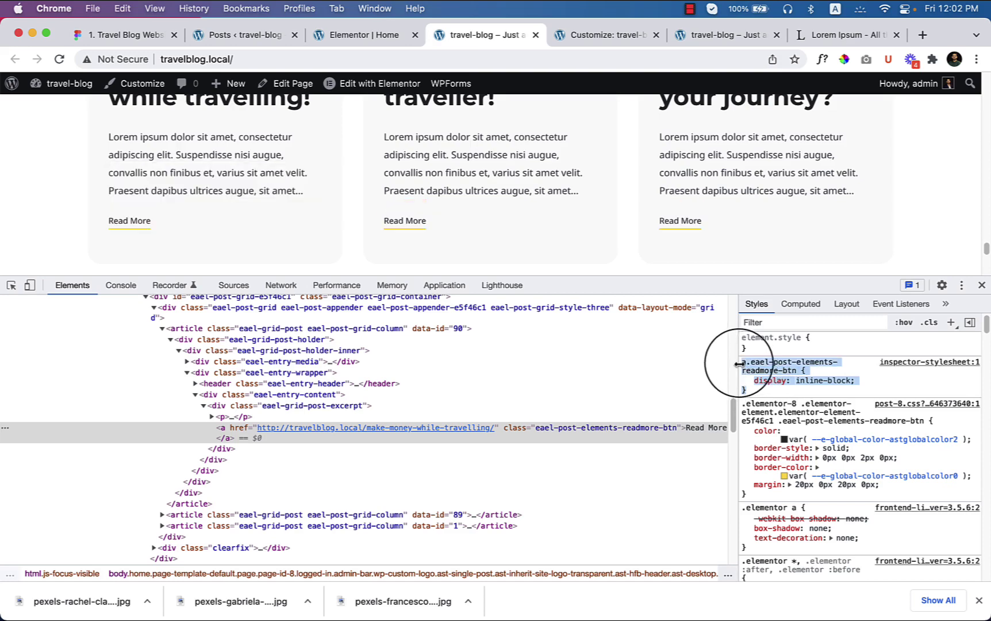
pyautogui.click(617, 35)
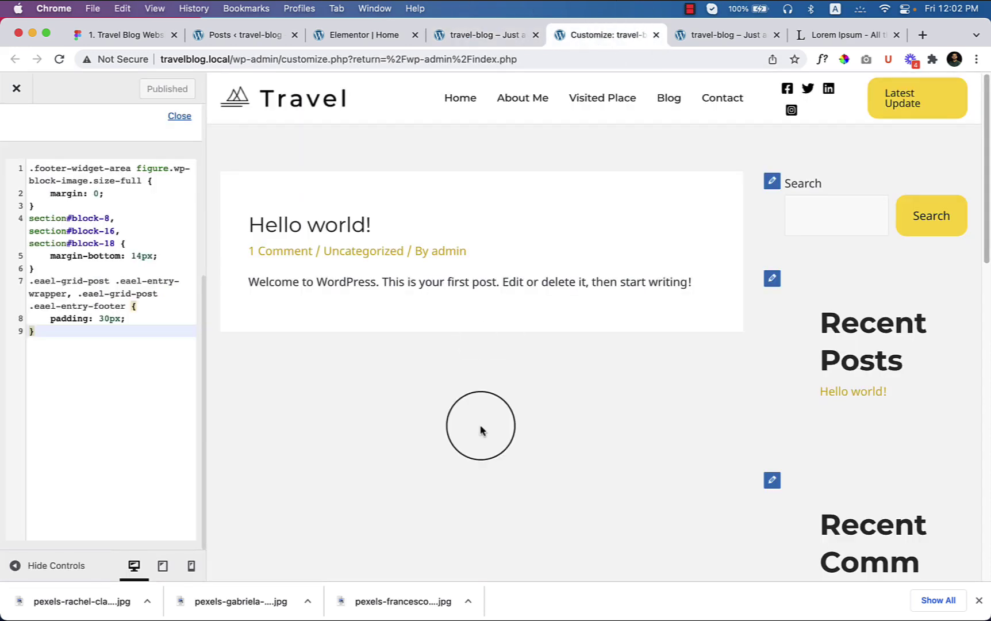
pyautogui.press('Return')
pyautogui.press('Return')
pyautogui.press('super+v')
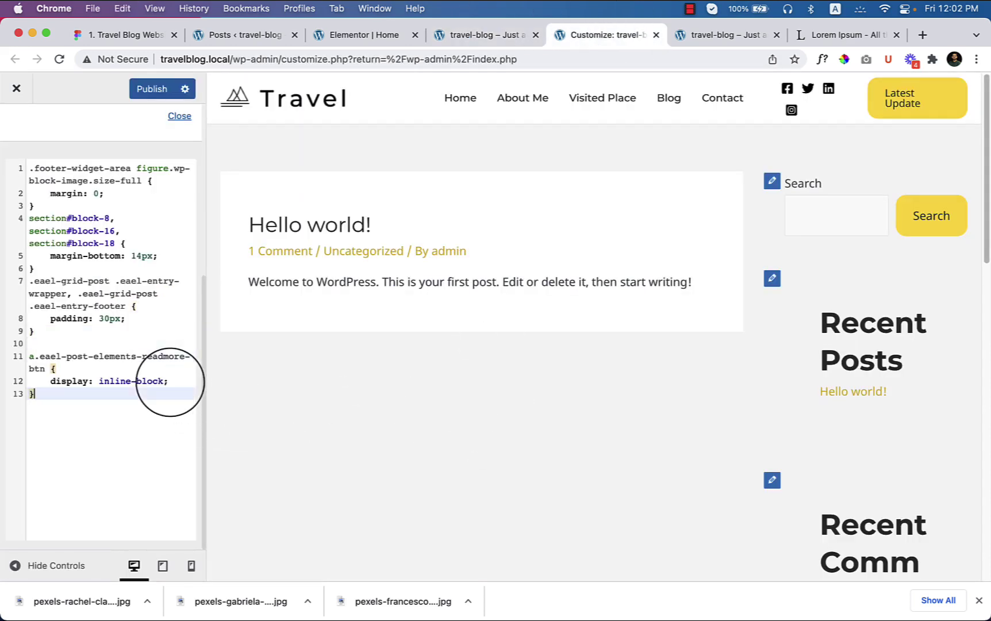
pyautogui.click(151, 88)
# In the Elementor editor, set the post grid's Read More button typography to size 16 px and weight 700, and update the page
pyautogui.click(325, 35)
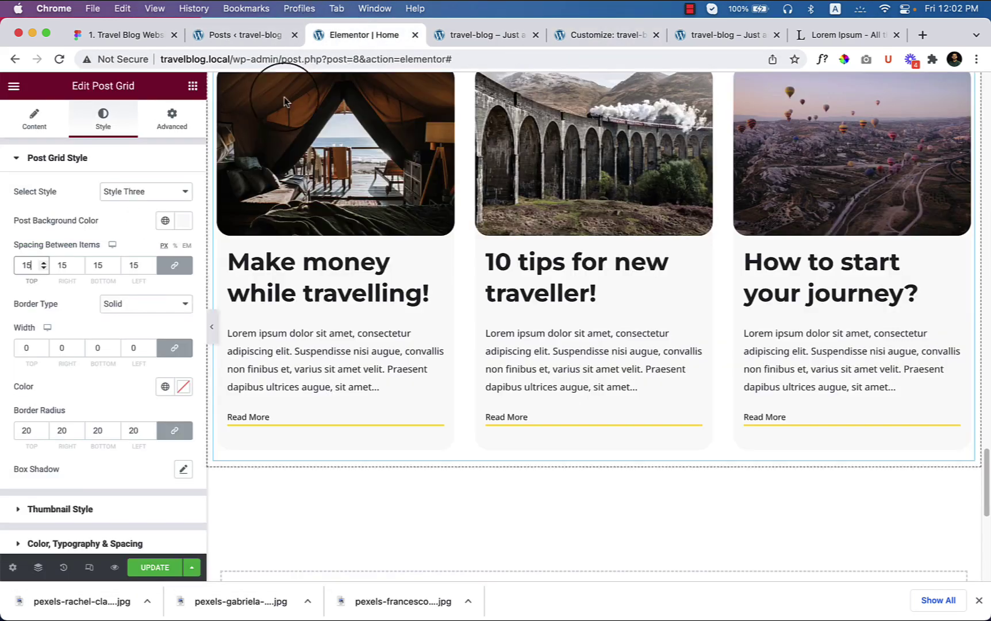
pyautogui.scroll(-5, 115, 489)
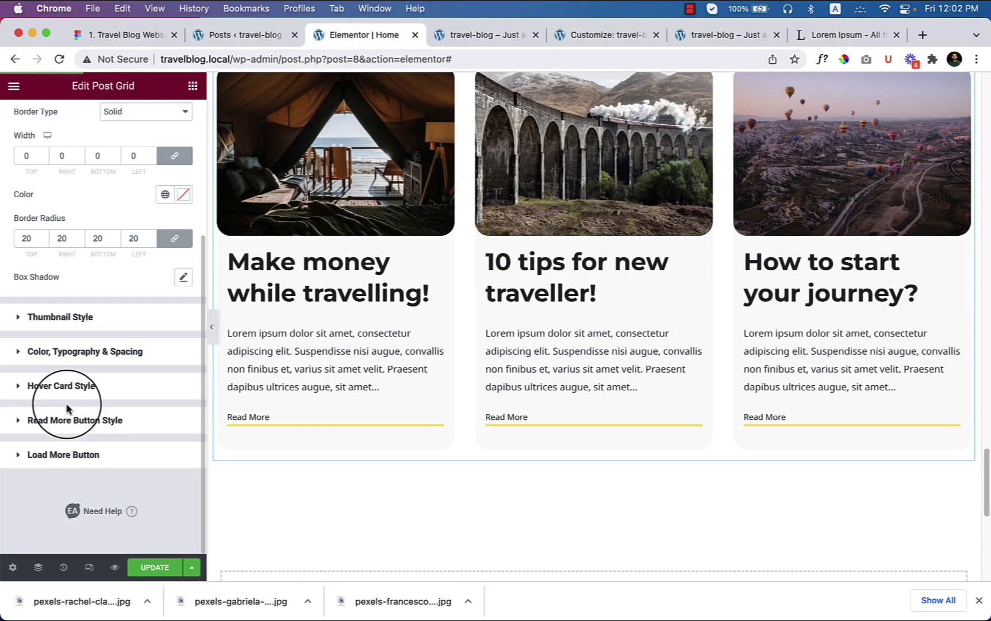
pyautogui.click(40, 422)
pyautogui.click(184, 359)
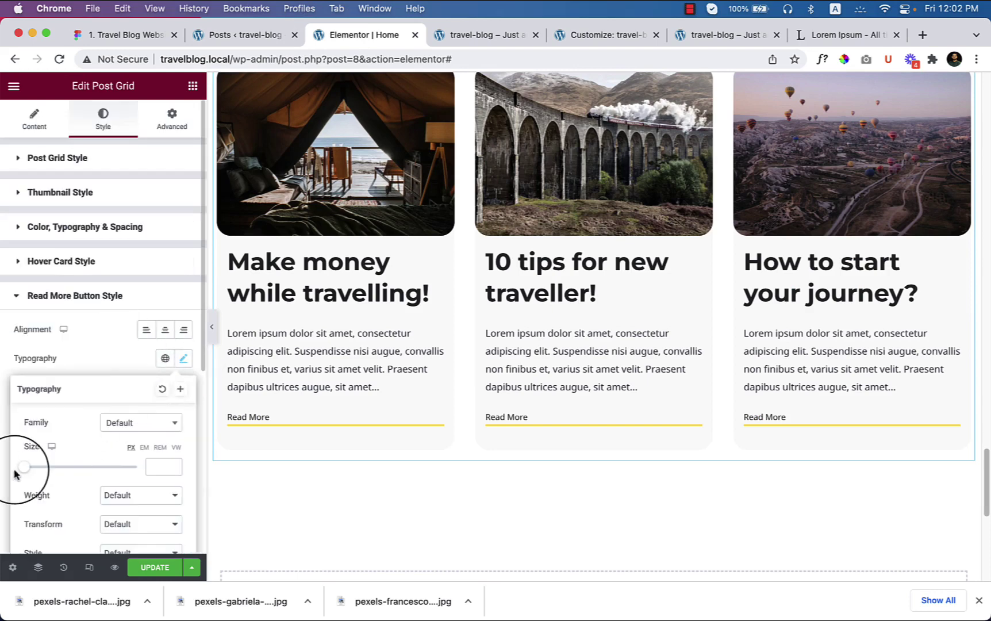
pyautogui.moveTo(25, 473); pyautogui.dragTo(35, 474)
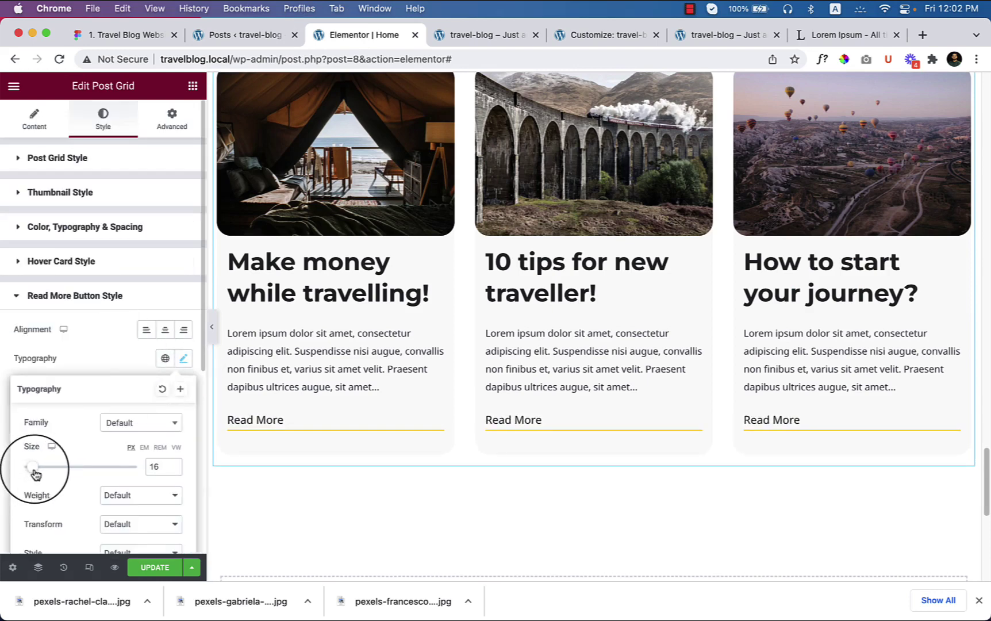
pyautogui.scroll(-3, 86, 449)
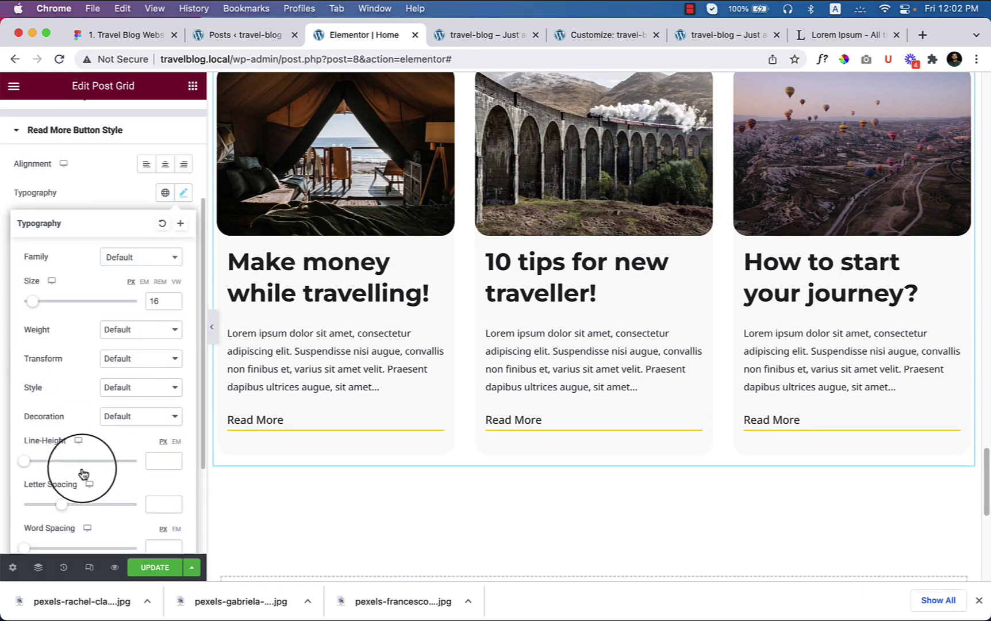
pyautogui.click(131, 332)
pyautogui.click(144, 286)
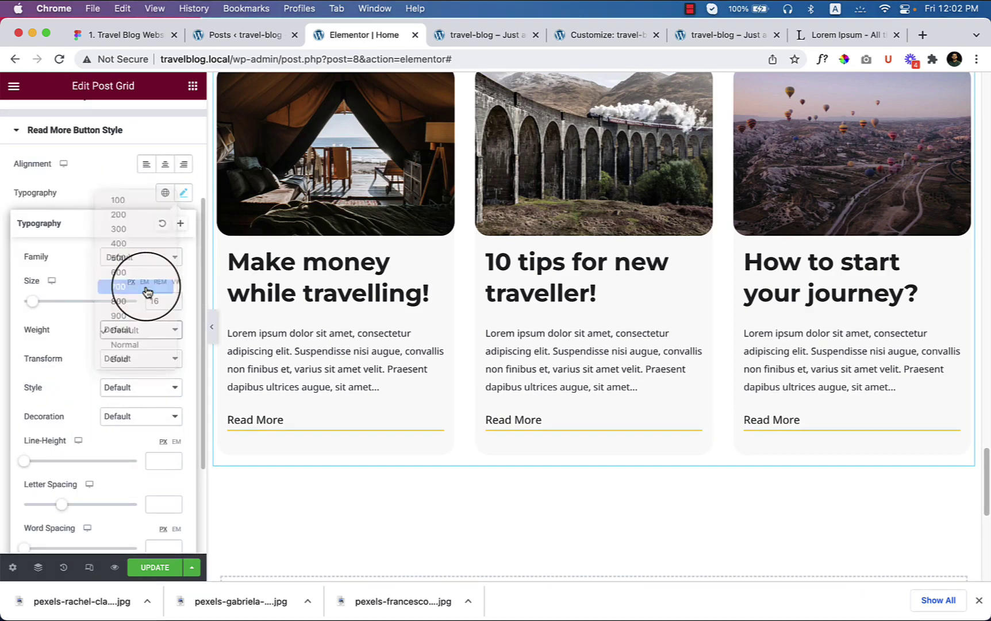
pyautogui.click(151, 568)
# Return to the live home page, close the developer tools and check the Read More links on the post cards
pyautogui.click(487, 43)
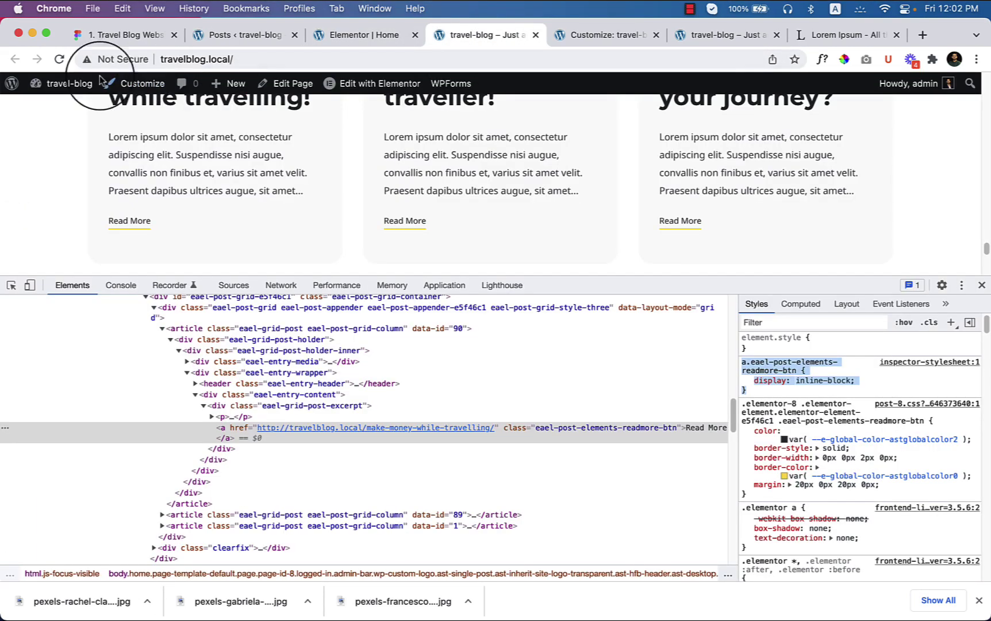
pyautogui.click(981, 285)
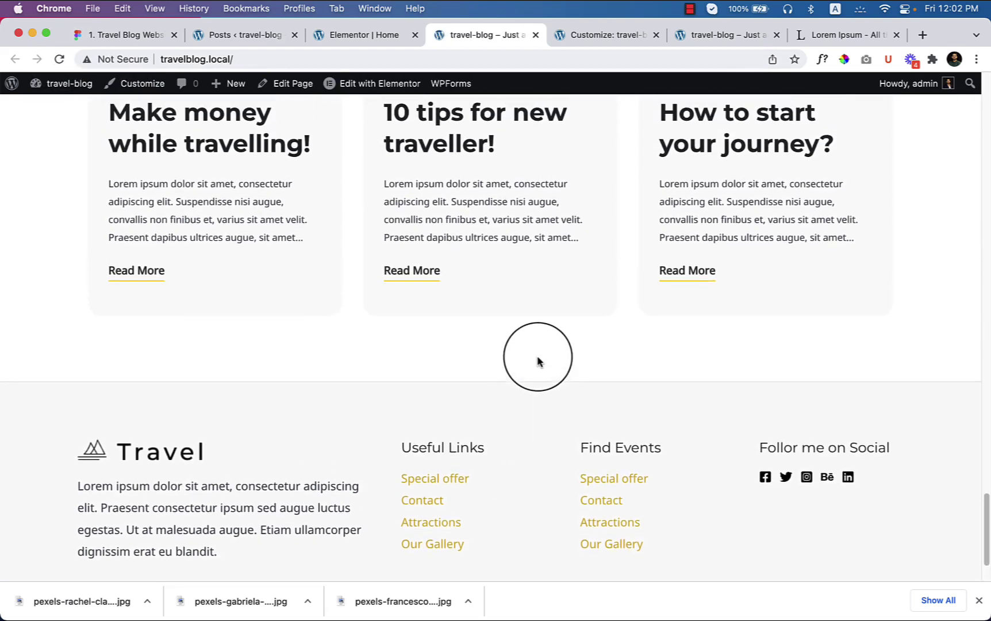
pyautogui.scroll(3, 540, 368)
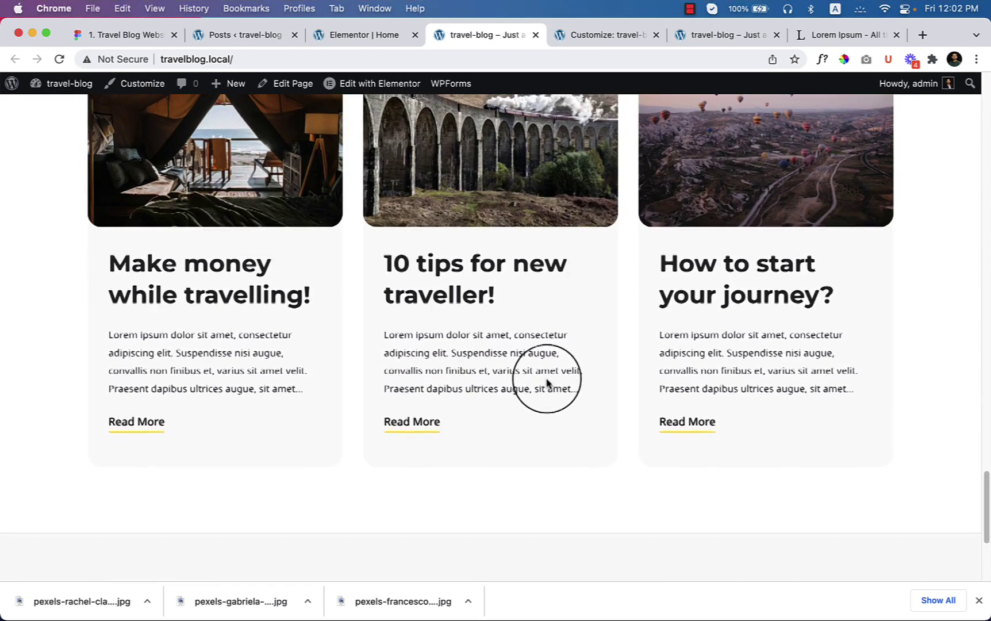
pyautogui.scroll(6, 546, 382)
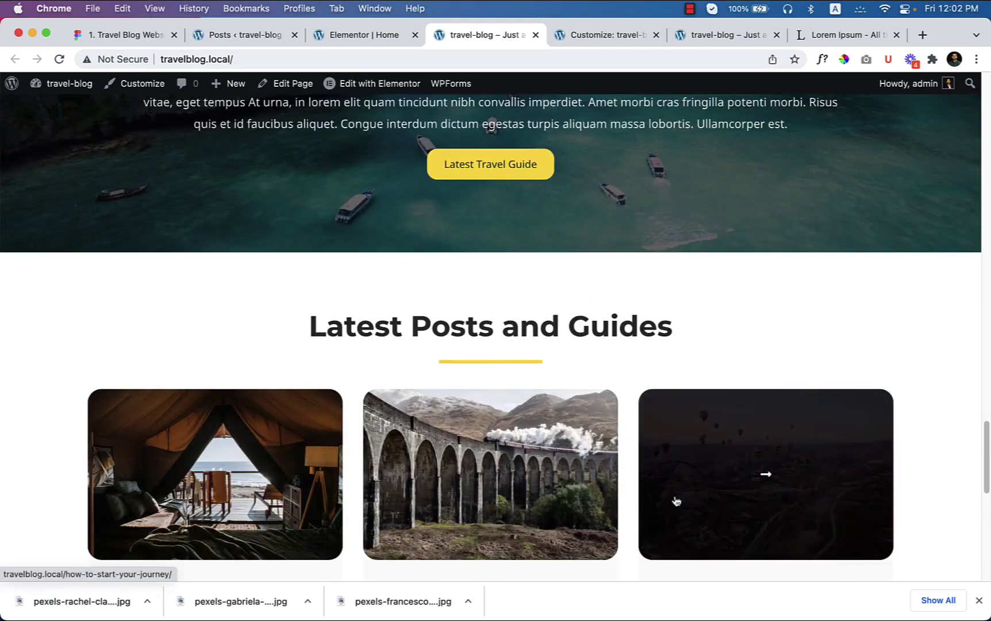
# Review the live home page from the hero section down to the footer, closing the browser's downloads bar along the way
pyautogui.scroll(3, 591, 416)
pyautogui.scroll(7, 592, 420)
pyautogui.scroll(7, 595, 422)
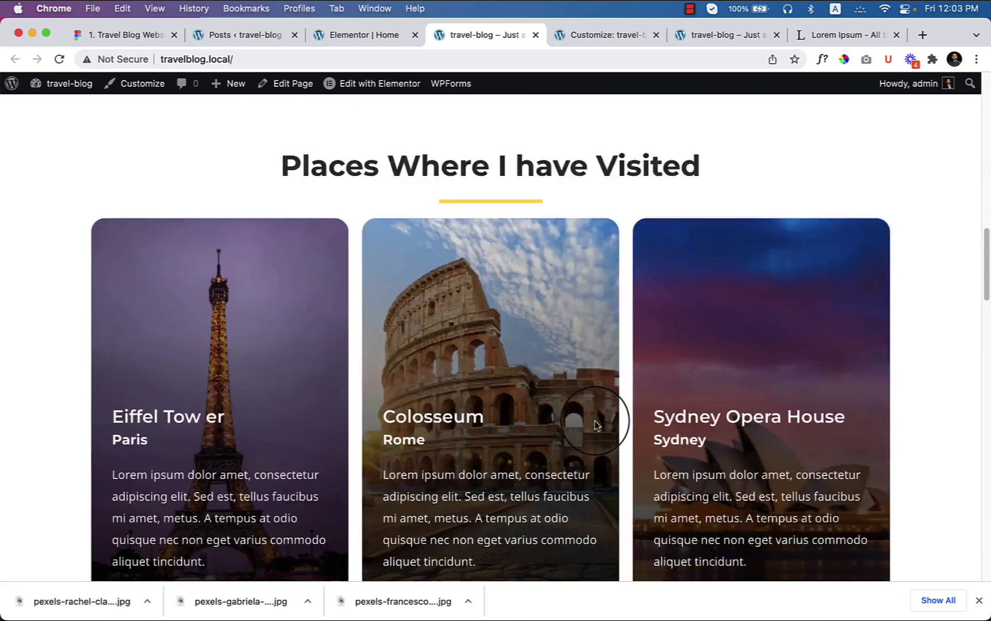
pyautogui.click(977, 602)
pyautogui.scroll(8, 595, 459)
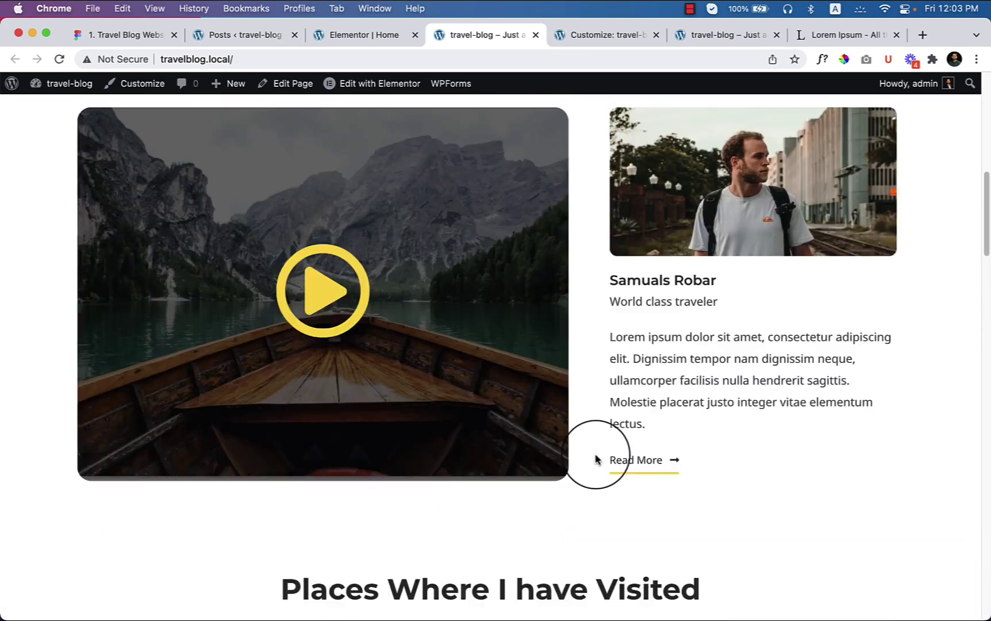
pyautogui.scroll(7, 596, 458)
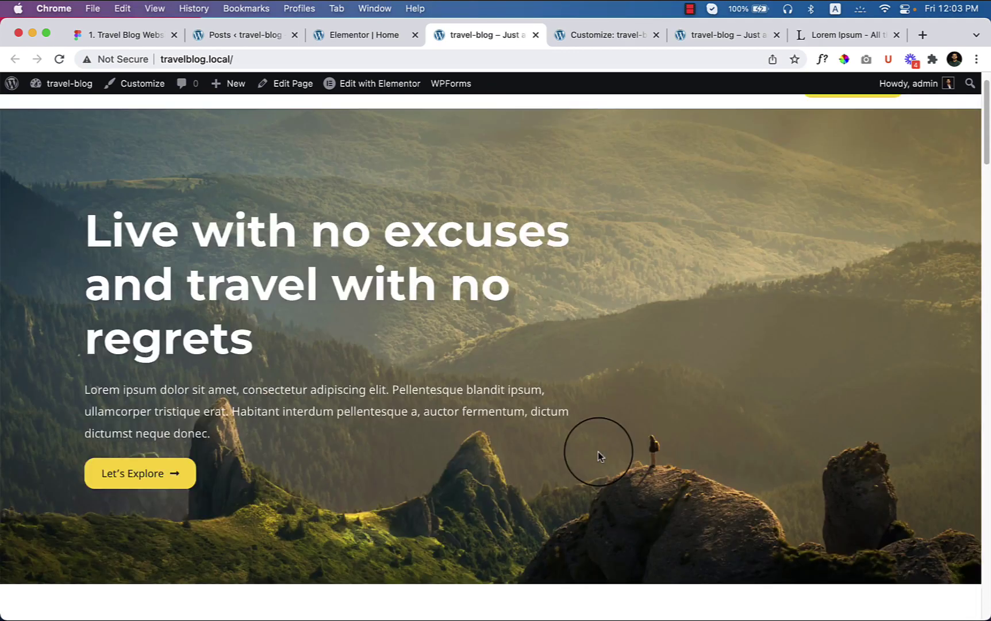
pyautogui.scroll(-15, 598, 454)
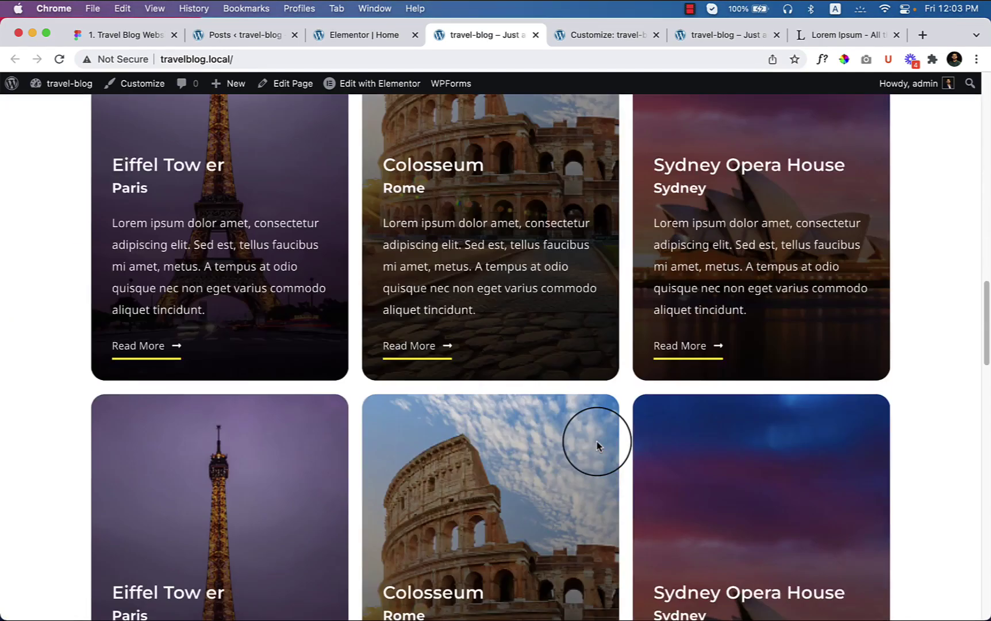
pyautogui.scroll(-15, 597, 446)
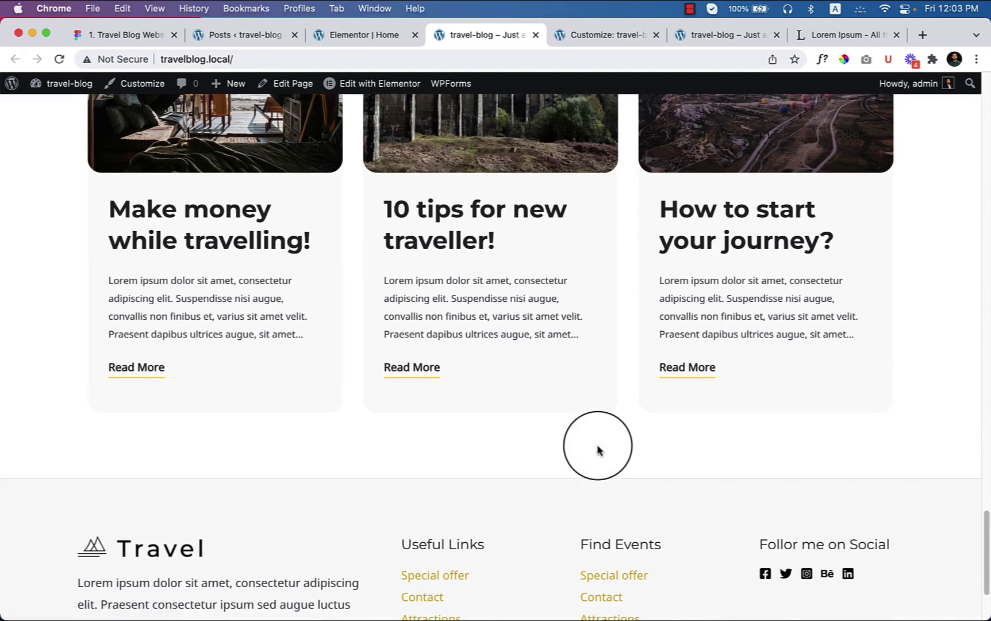